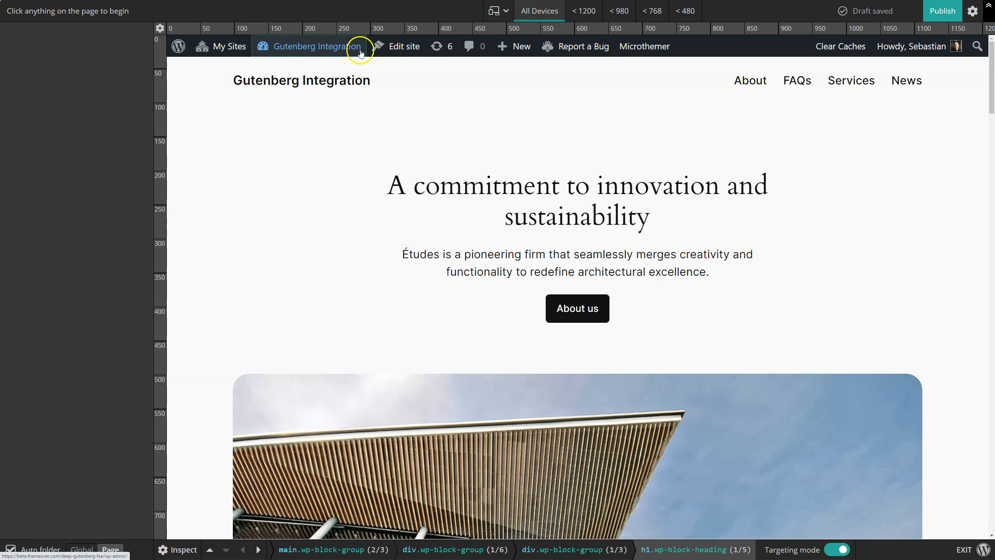
# Load the Style Gutenberg with Microthemer page from the recent pages and open it for editing in the block editor.
pyautogui.click(973, 13)
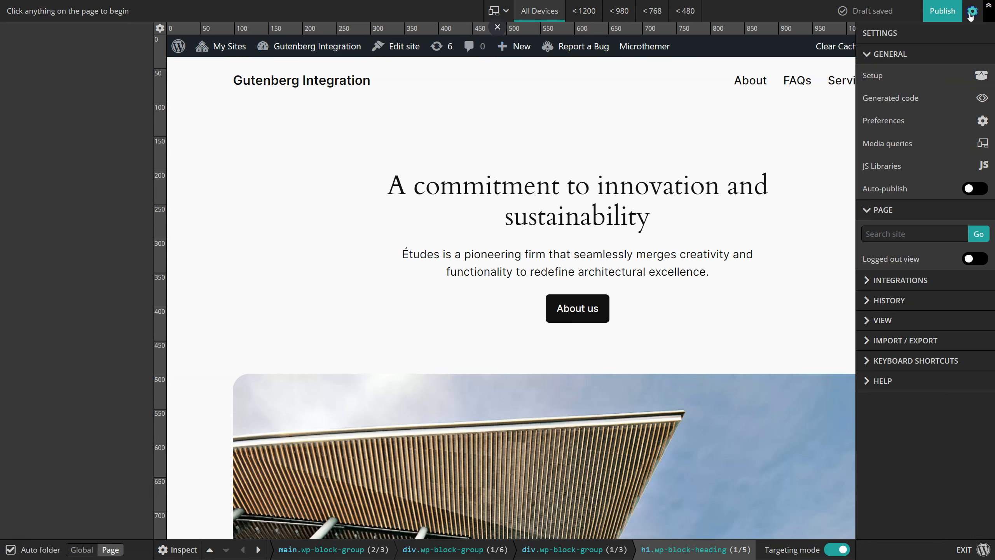
pyautogui.click(883, 232)
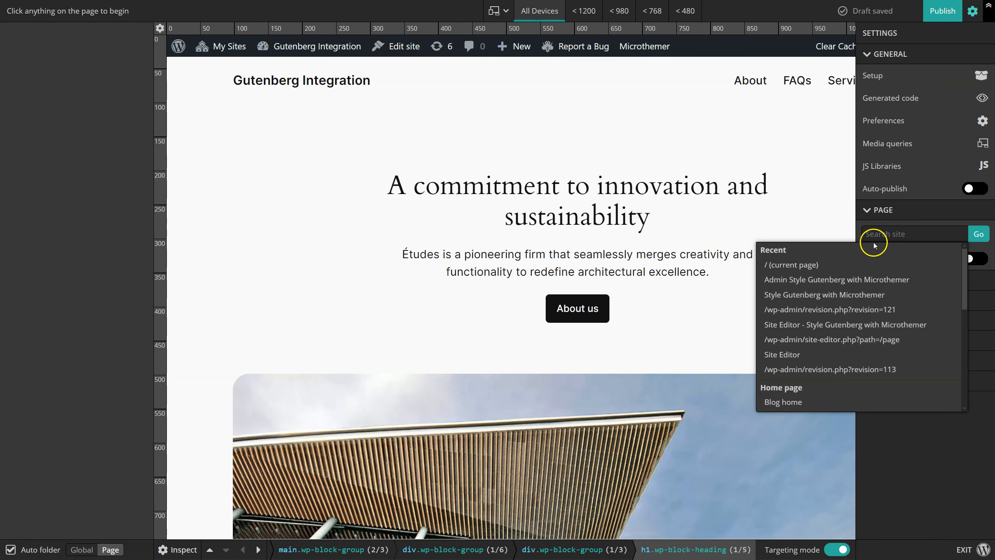
pyautogui.click(833, 280)
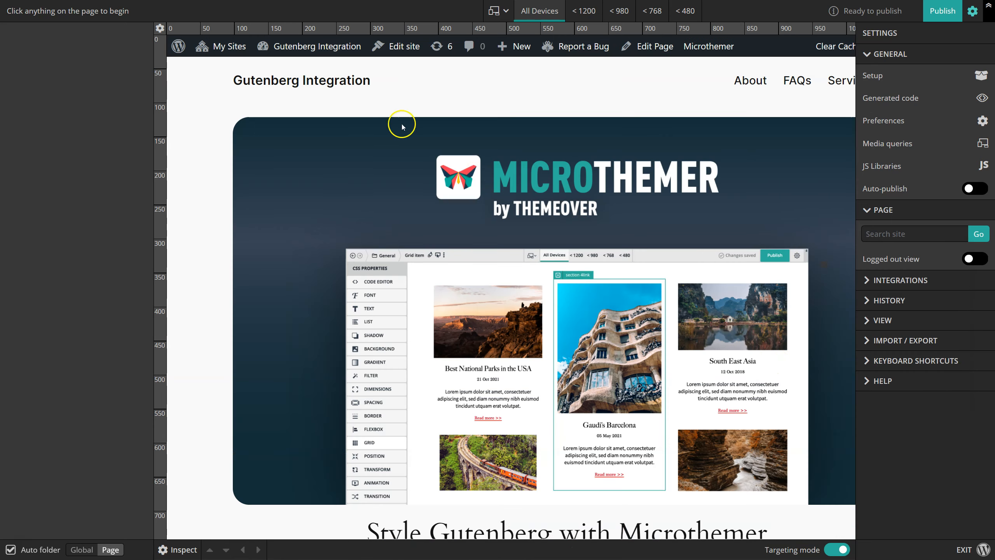
pyautogui.click(339, 87)
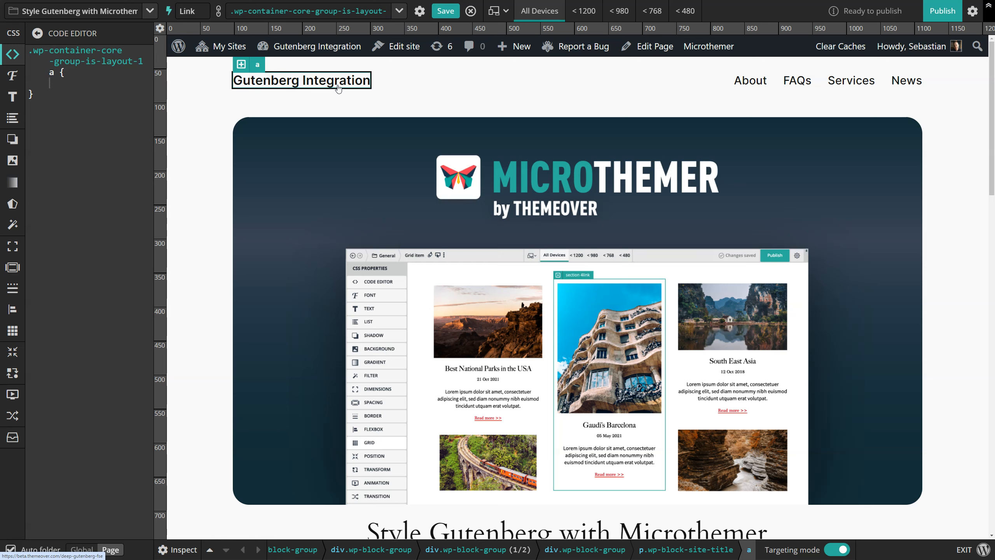
pyautogui.click(659, 51)
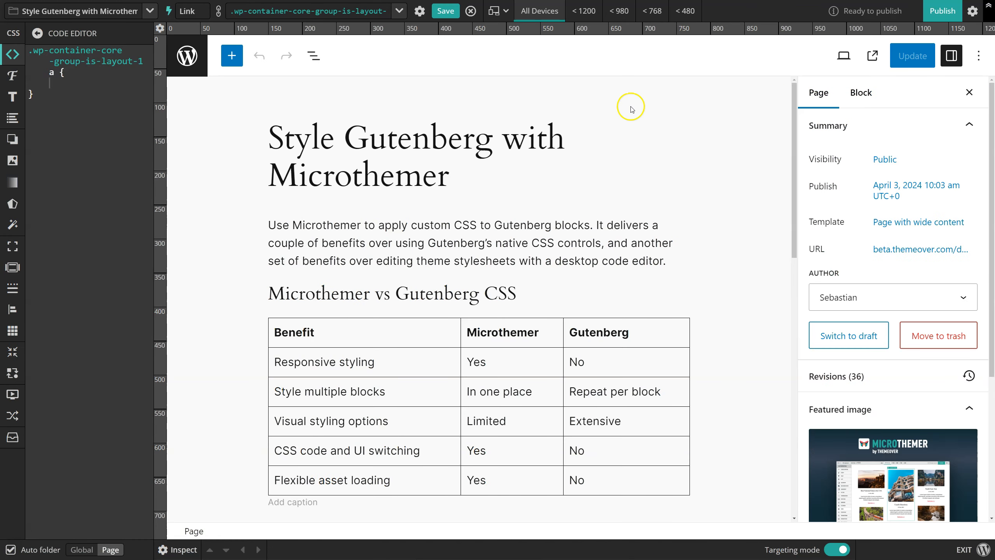
# Insert a Quote block below the Site Editor Taxonomy table with the text "Fortune favours the bold".
pyautogui.scroll(-15, 444, 223)
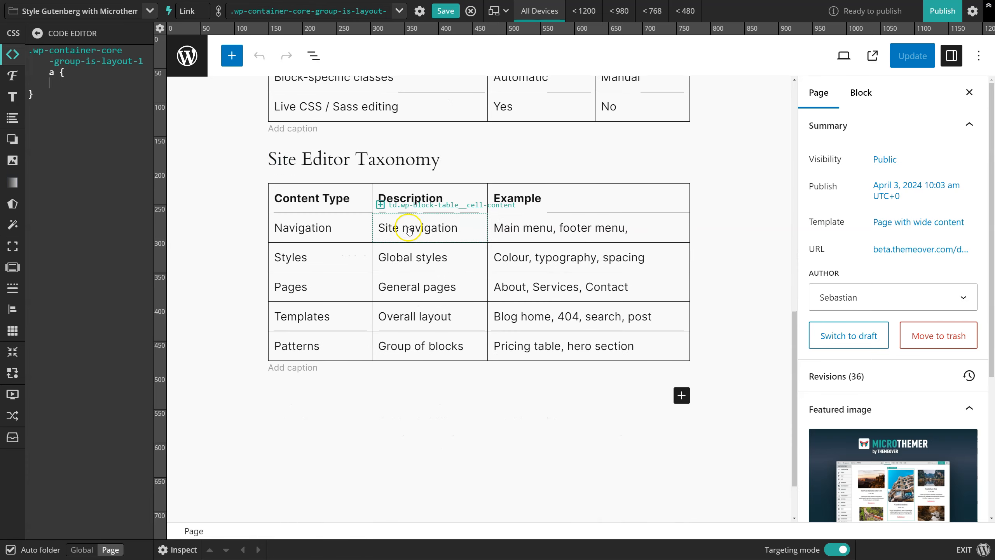
pyautogui.scroll(-2, 408, 231)
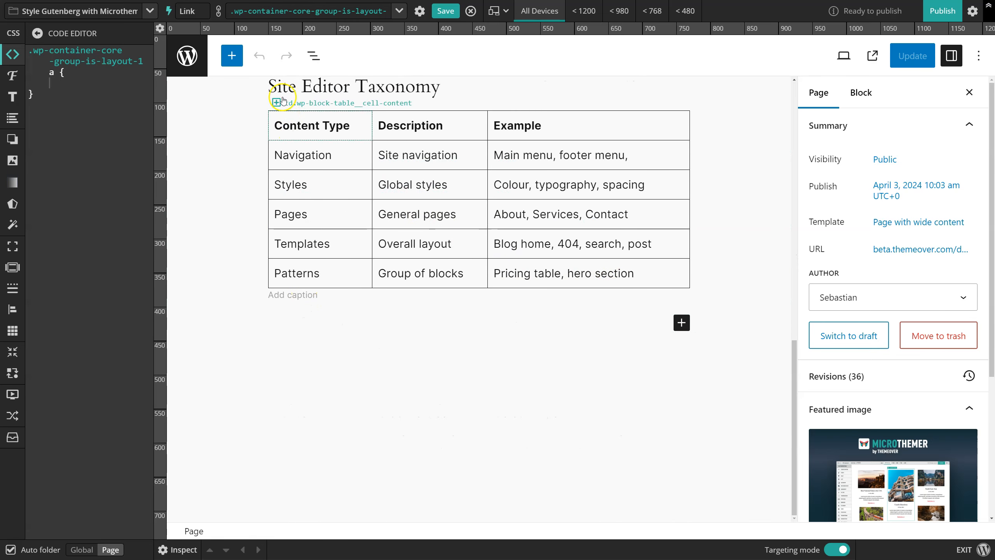
pyautogui.click(232, 55)
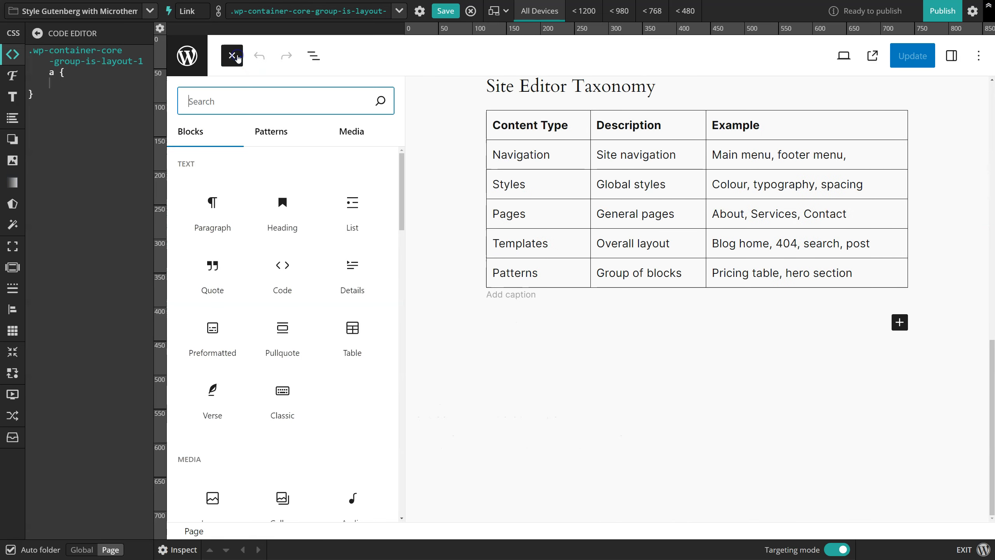
pyautogui.click(192, 259)
pyautogui.click(549, 348)
pyautogui.write('Fortune favours the bold')
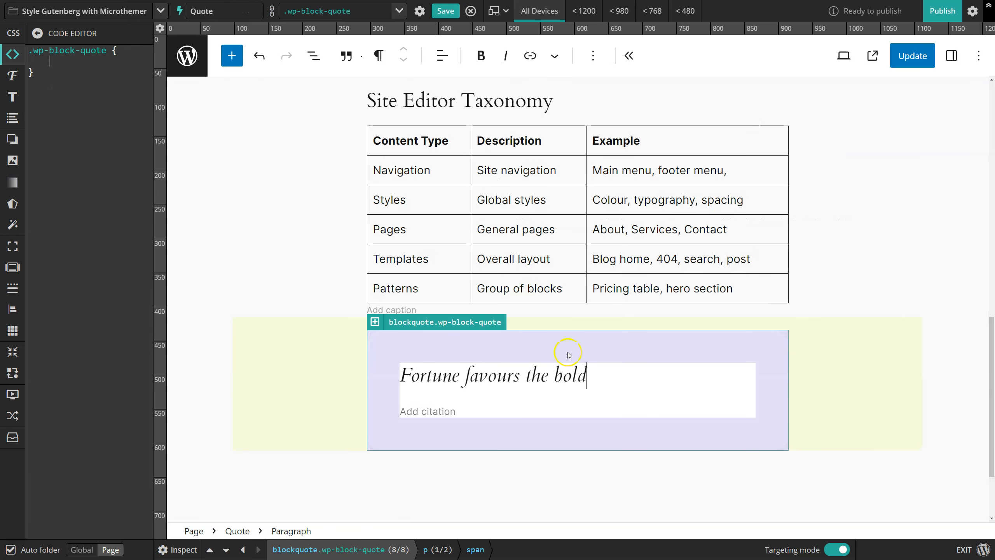
# Give the quote block a box shadow with 27px blur and the colour #111111 at 0.22 opacity.
pyautogui.click(12, 150)
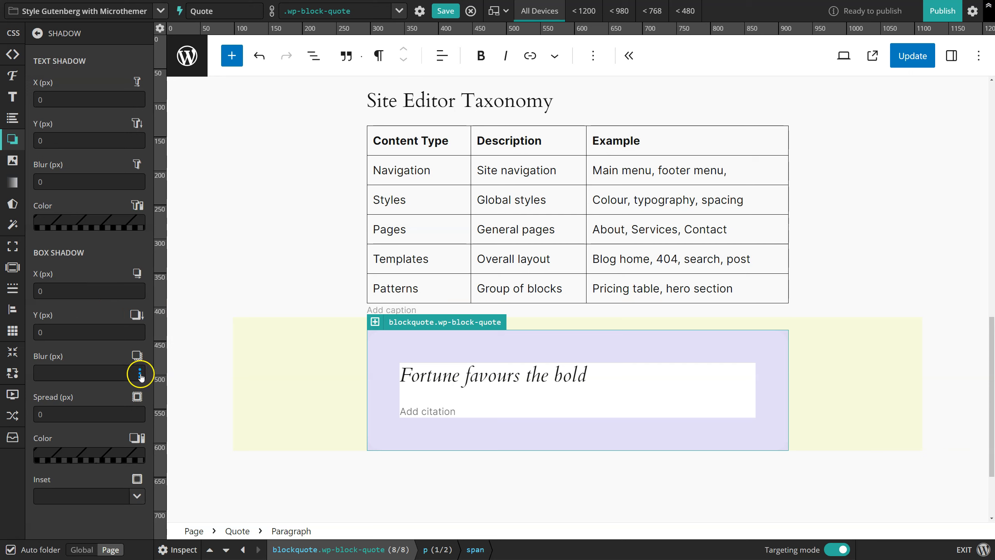
pyautogui.click(140, 373)
pyautogui.click(56, 413)
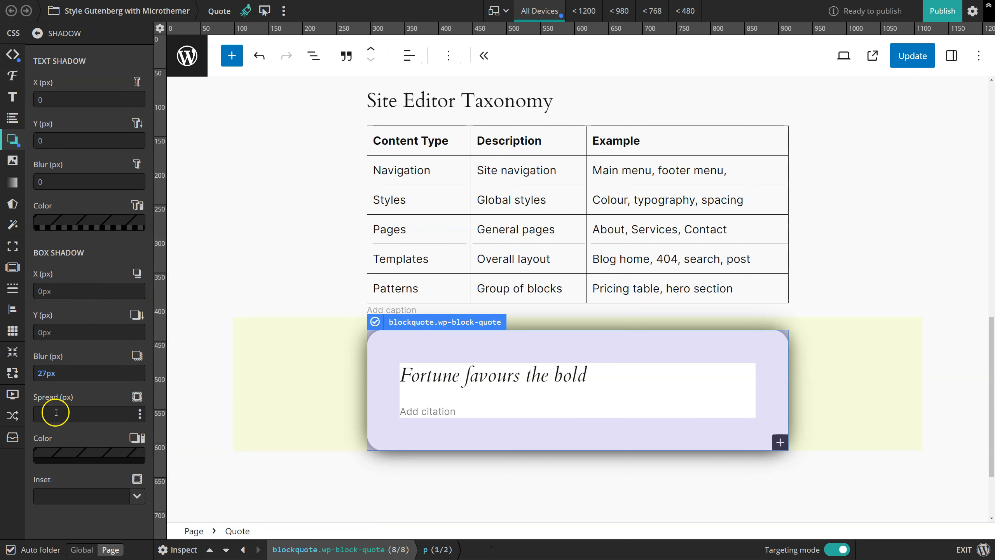
pyautogui.click(115, 454)
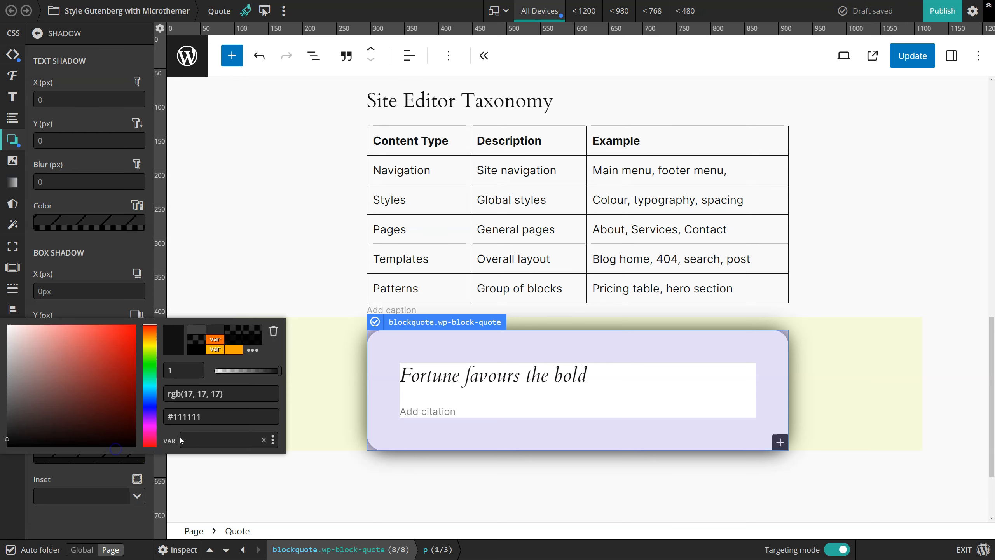
pyautogui.moveTo(276, 371); pyautogui.dragTo(230, 375)
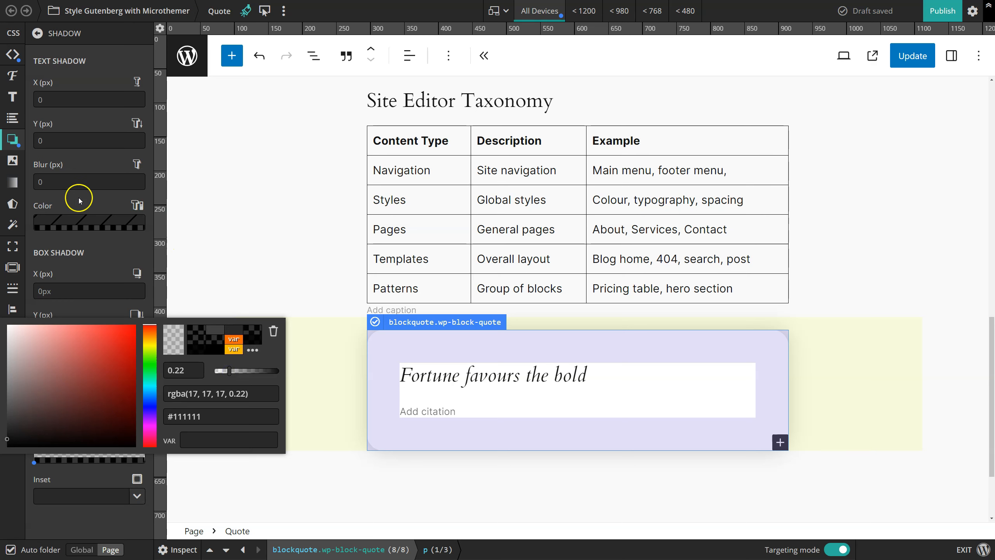
# Try a top margin of 38px on the quote block, and switch its unit to rem with a value of 3.
pyautogui.click(12, 268)
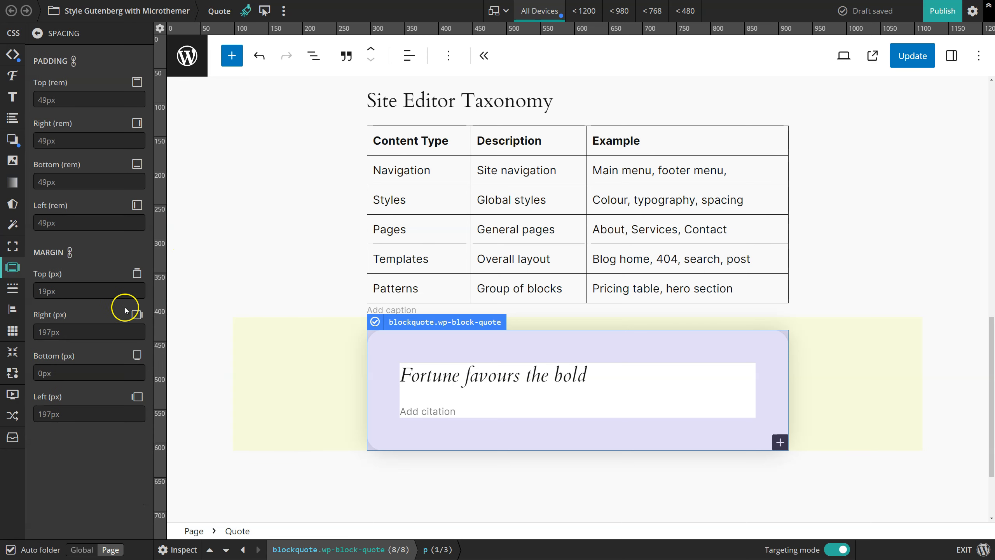
pyautogui.click(142, 292)
pyautogui.moveTo(218, 304); pyautogui.dragTo(181, 307)
pyautogui.click(347, 306)
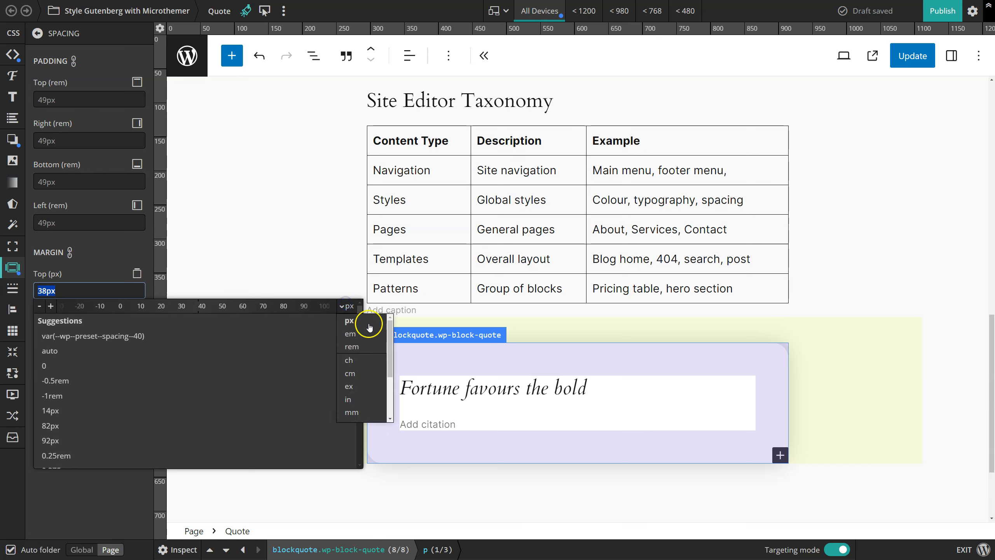
pyautogui.click(351, 346)
pyautogui.moveTo(195, 304)
pyautogui.mouseDown()
pyautogui.moveTo(173, 301)
pyautogui.moveTo(182, 301)
pyautogui.mouseUp()
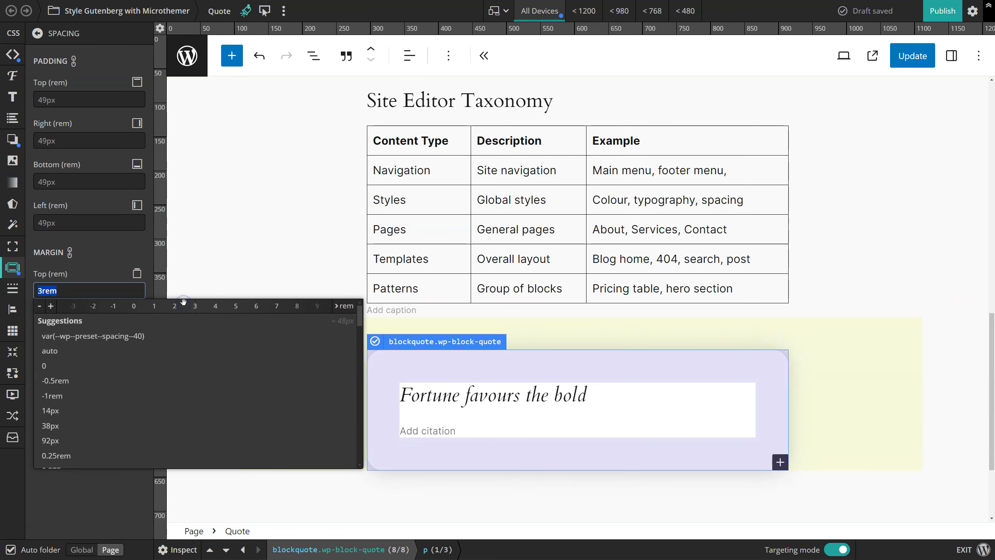
# Set the quote block's top margin to the site variable var(--wp--preset--spacing--40).
pyautogui.scroll(-10, 175, 337)
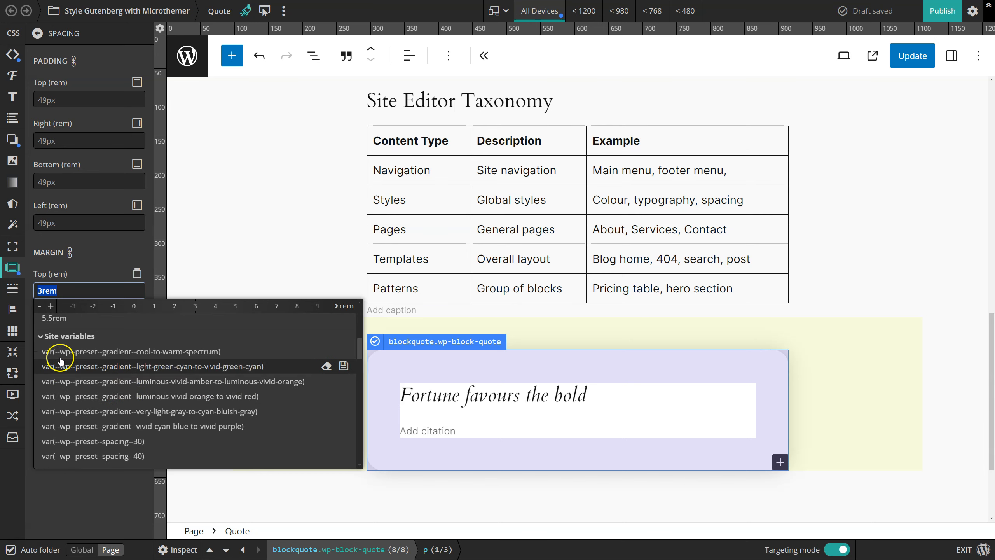
pyautogui.click(74, 336)
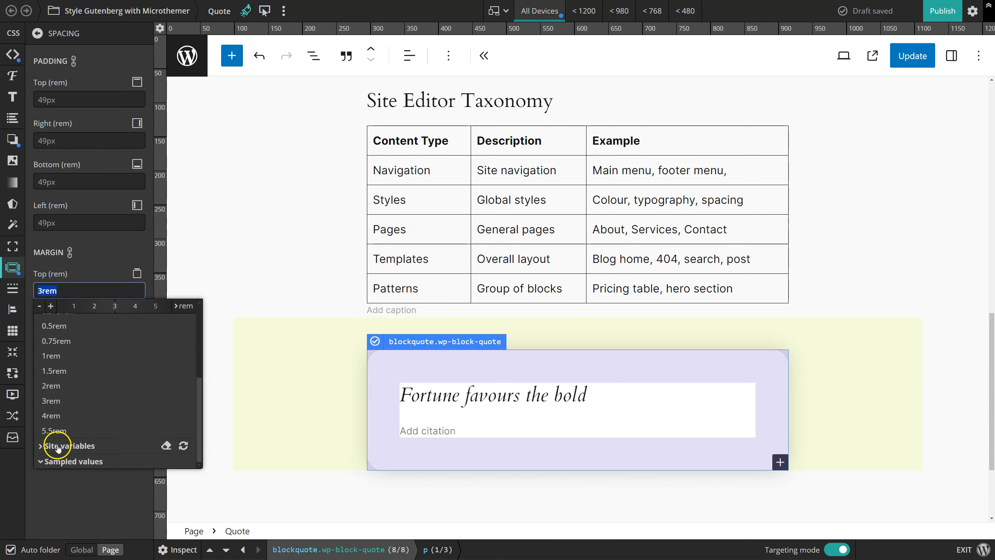
pyautogui.click(74, 445)
pyautogui.scroll(-5, 134, 348)
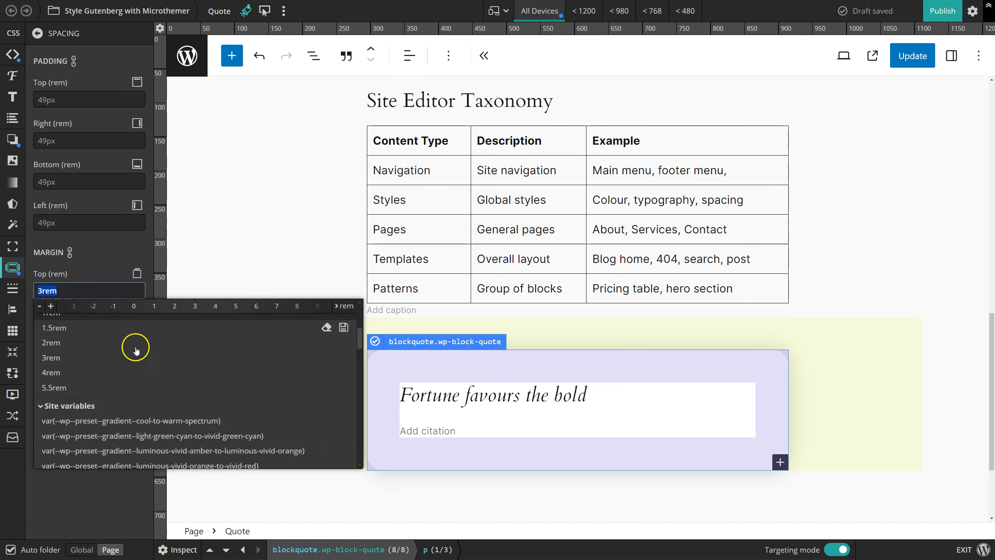
pyautogui.scroll(-4, 117, 392)
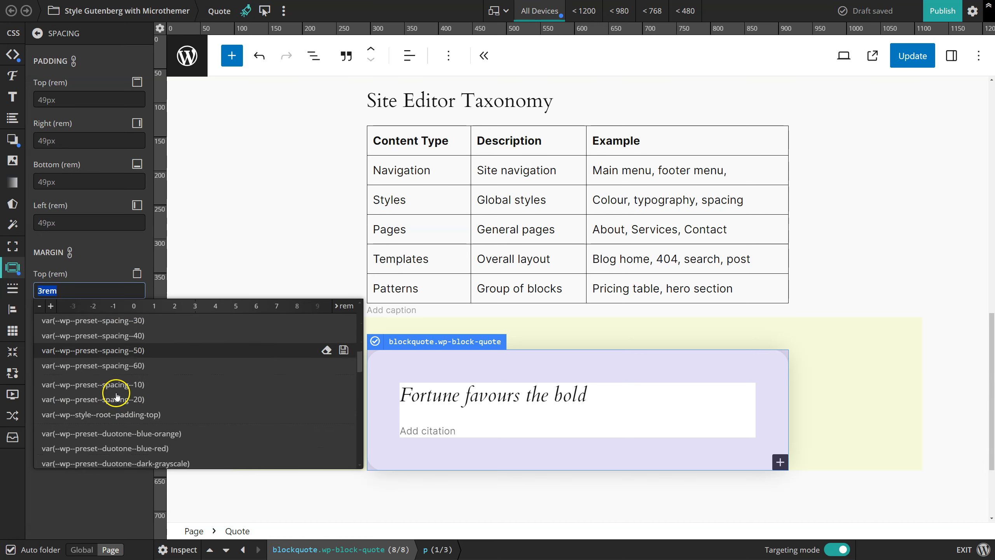
pyautogui.click(113, 336)
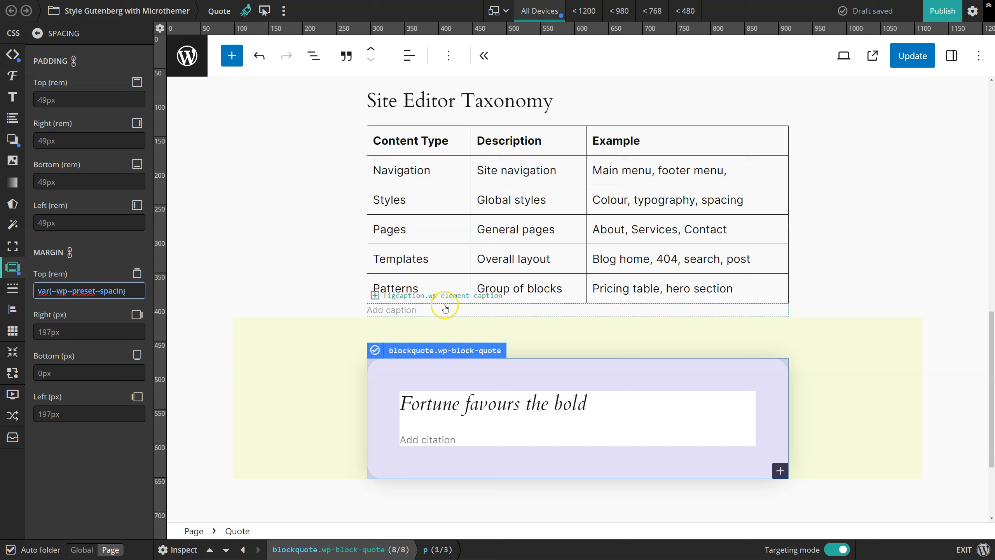
# Turn off the element highlighting and check the styled quote in a new-tab preview of the page, closing the preview at the end.
pyautogui.click(245, 14)
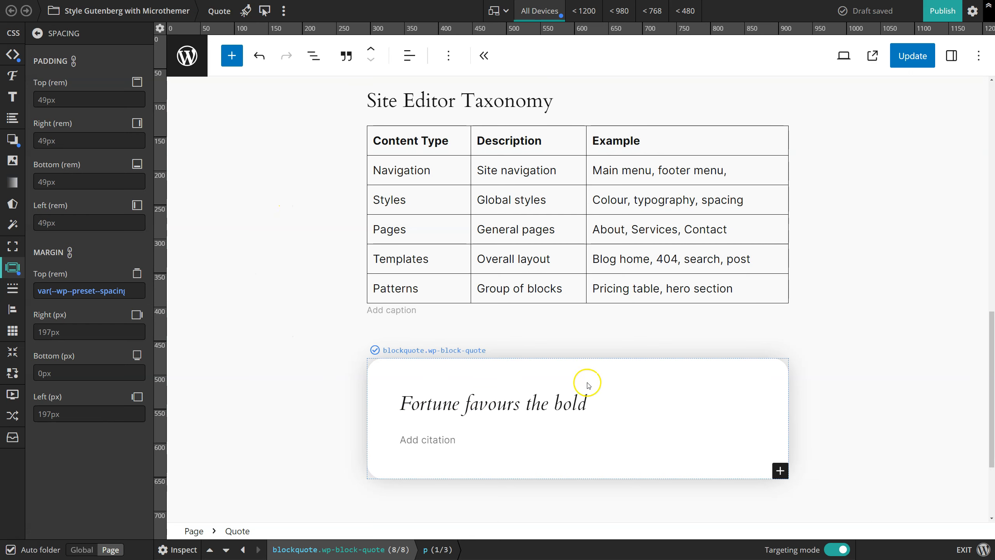
pyautogui.click(844, 56)
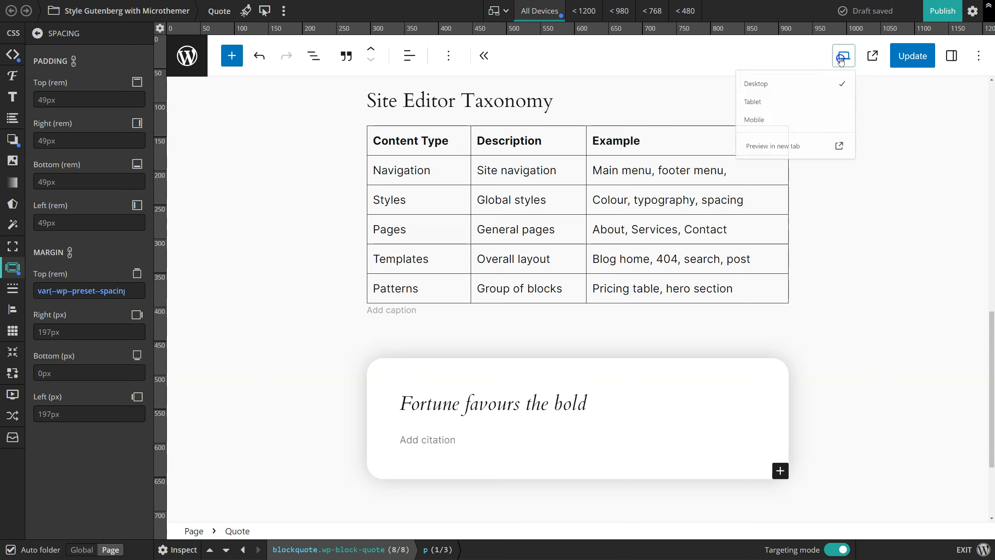
pyautogui.click(766, 186)
pyautogui.scroll(-12, 740, 207)
pyautogui.scroll(-10, 740, 211)
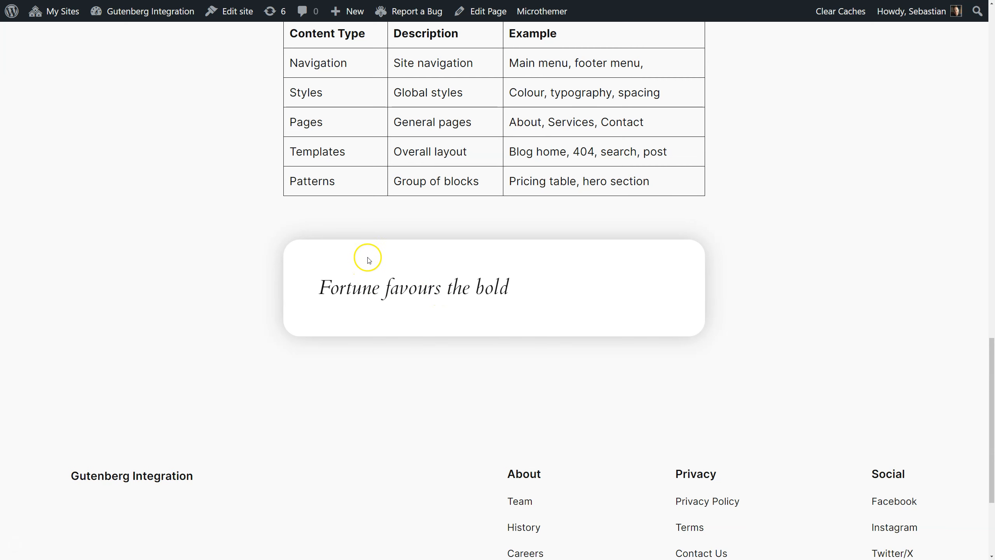
pyautogui.hotkey('ctrl', 'w')
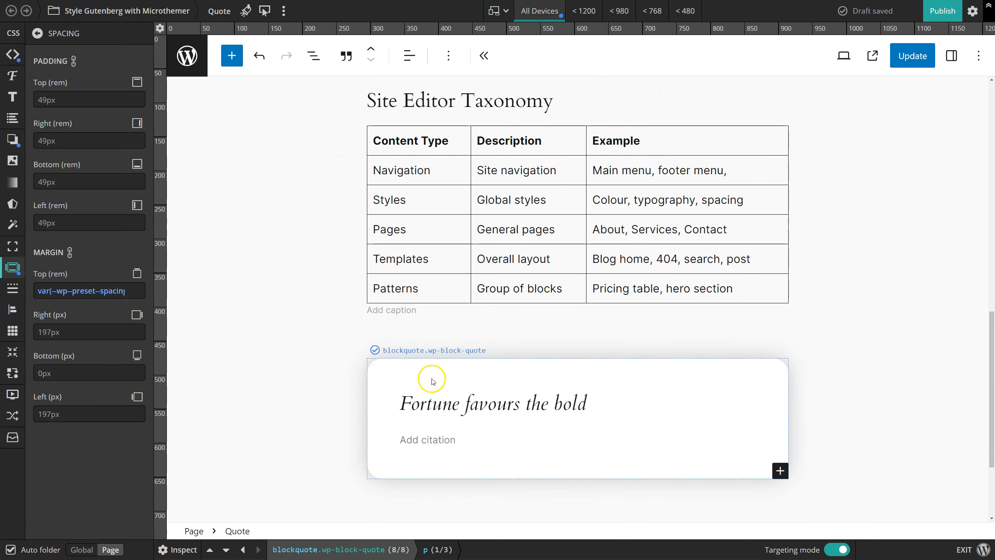
# Show the quote block's native settings sidebar and look through its style, colour, typography and dimension options.
pyautogui.click(951, 58)
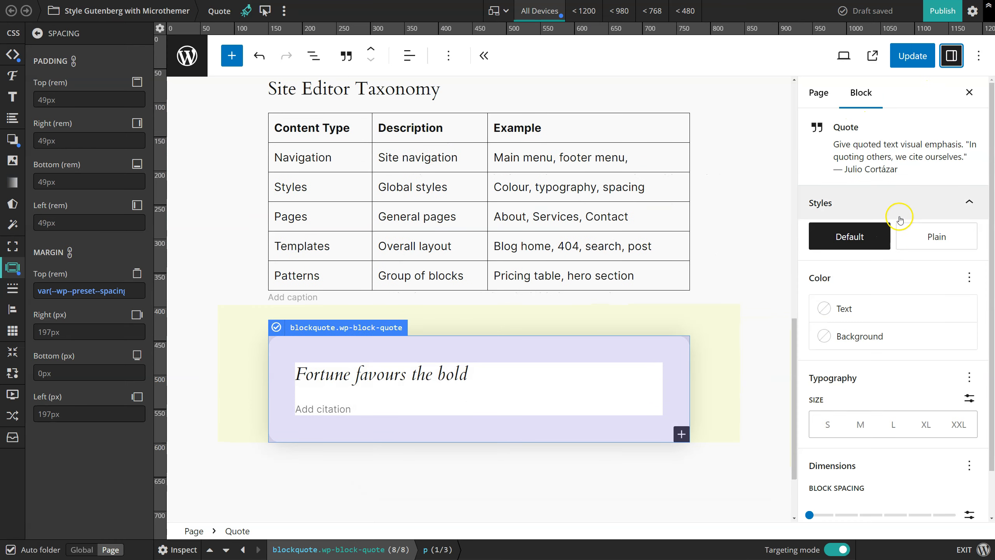
pyautogui.scroll(-1, 898, 220)
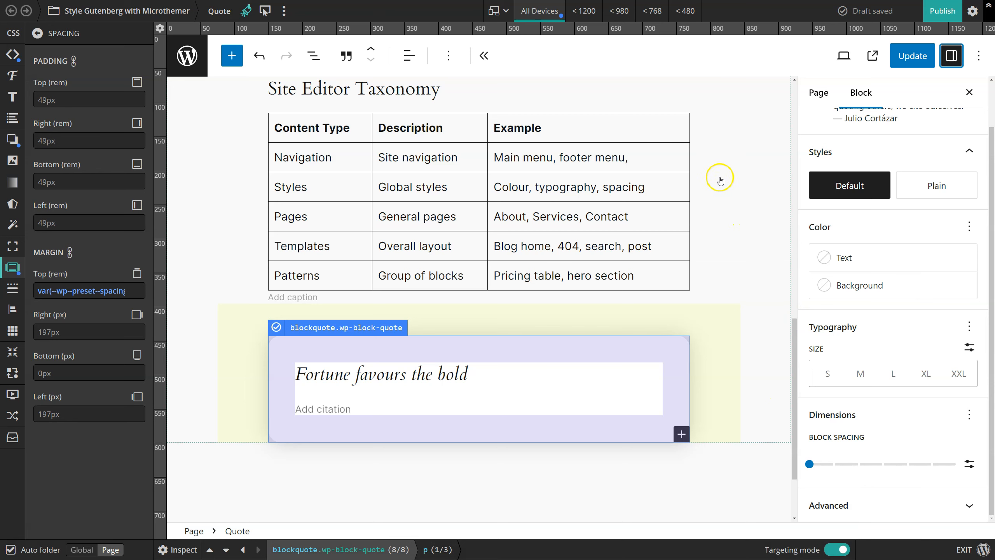
# Preview the page at the < 1200, < 480 and < 768 breakpoints and at a custom width, and review the tables at < 768.
pyautogui.click(585, 12)
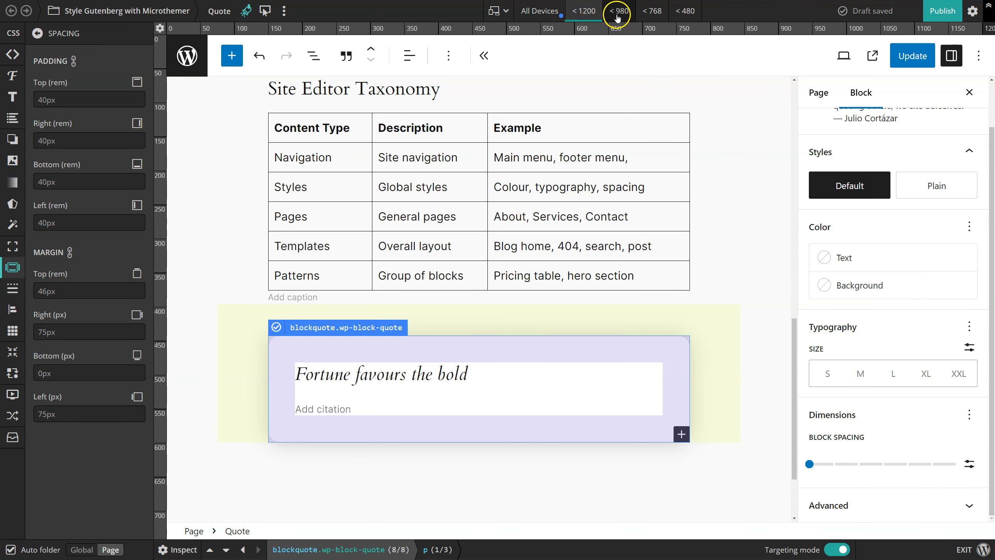
pyautogui.click(685, 12)
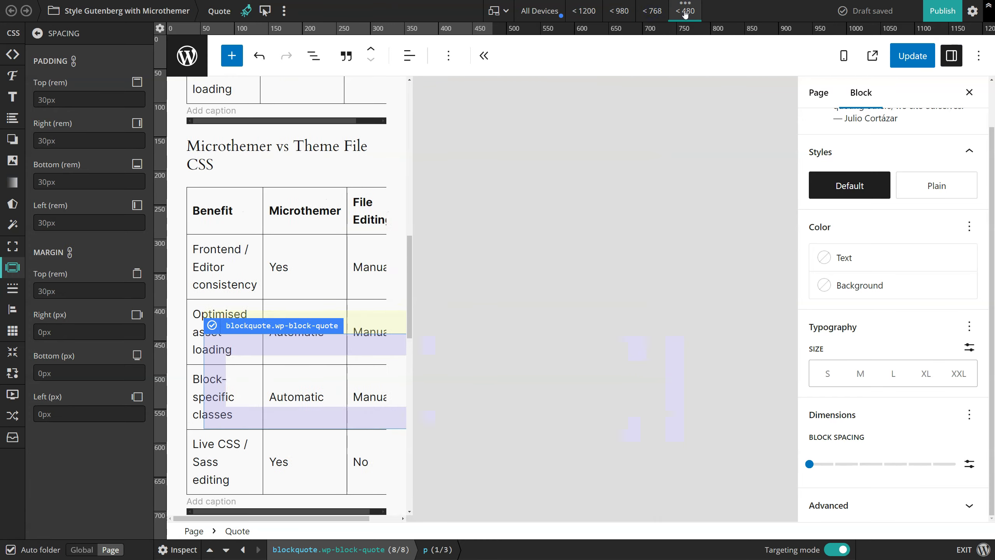
pyautogui.click(654, 12)
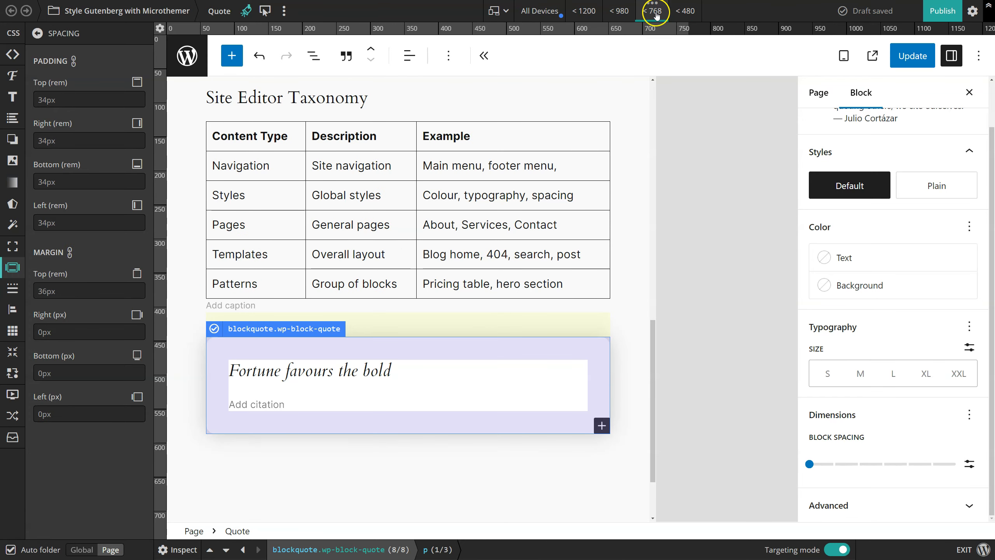
pyautogui.click(685, 14)
pyautogui.click(653, 14)
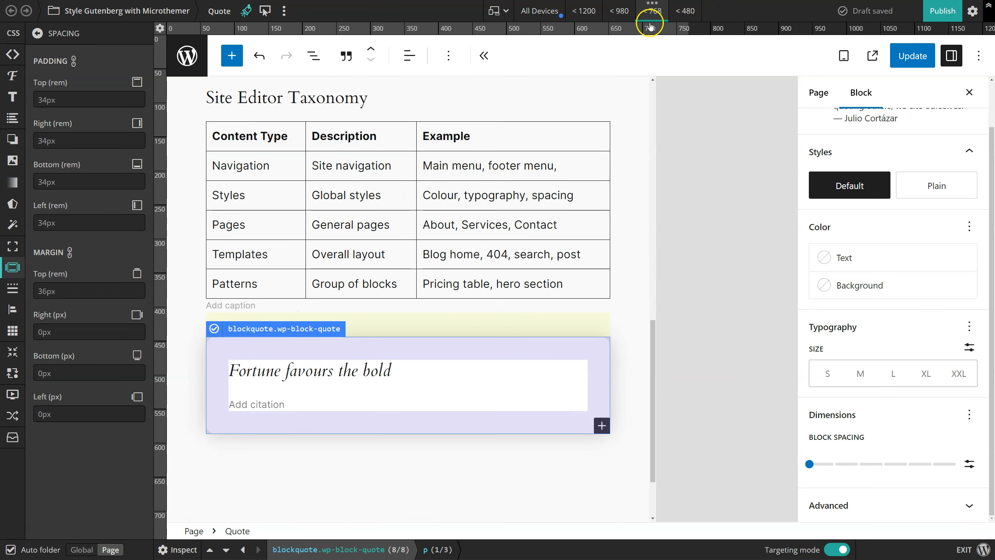
pyautogui.click(688, 12)
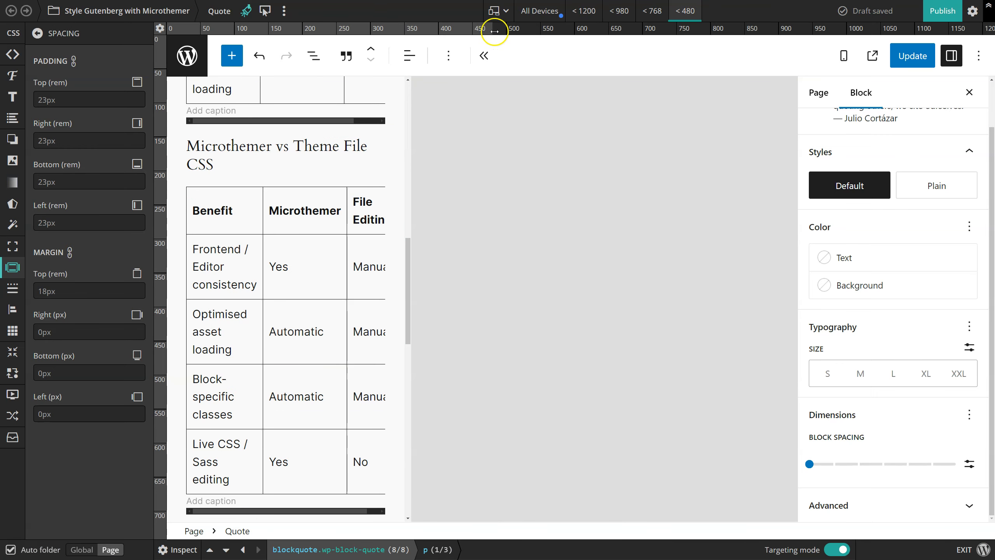
pyautogui.moveTo(431, 26); pyautogui.dragTo(628, 33)
pyautogui.click(650, 11)
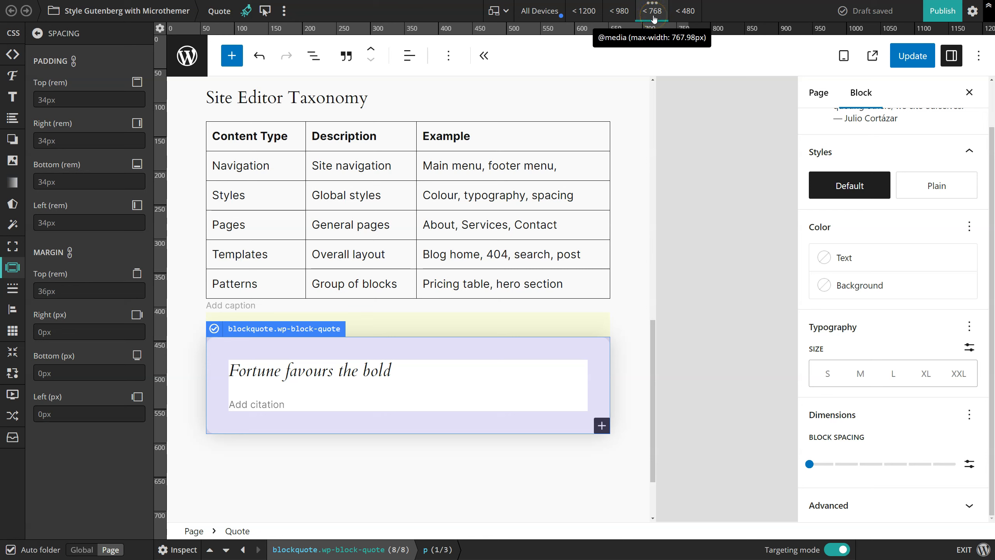
pyautogui.scroll(10, 282, 196)
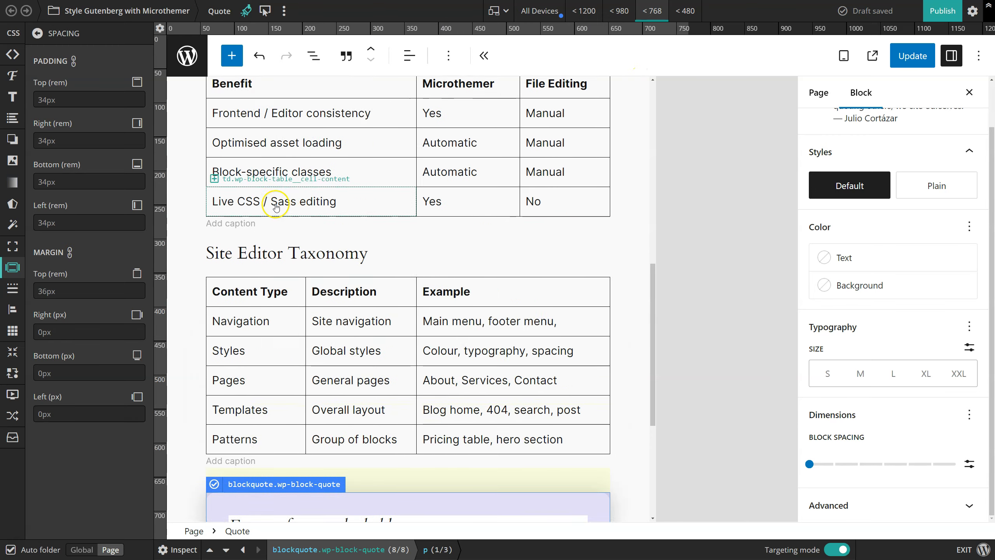
pyautogui.scroll(3, 285, 191)
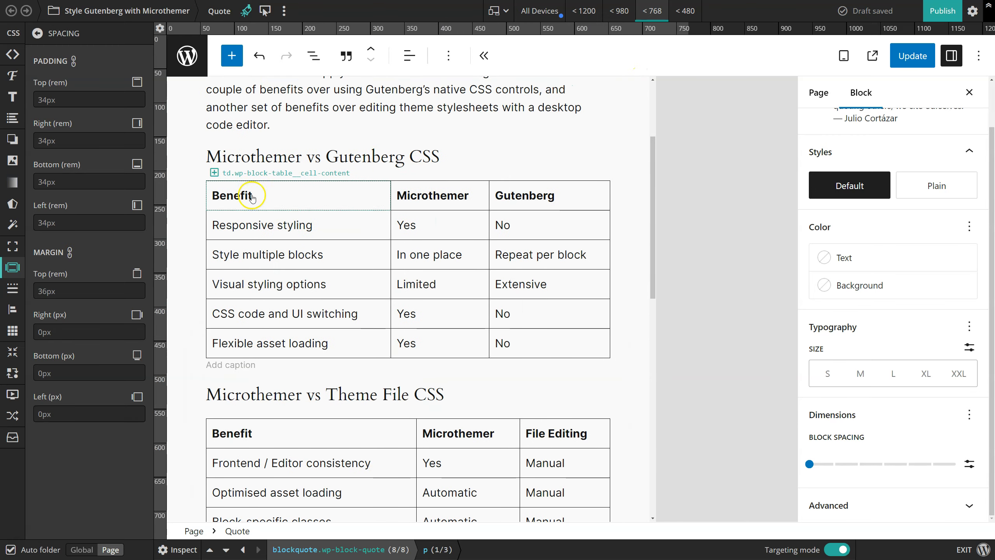
# Target the table rows in the < 768 view with the broader .wp-block-table tr selector so every table is covered.
pyautogui.click(227, 222)
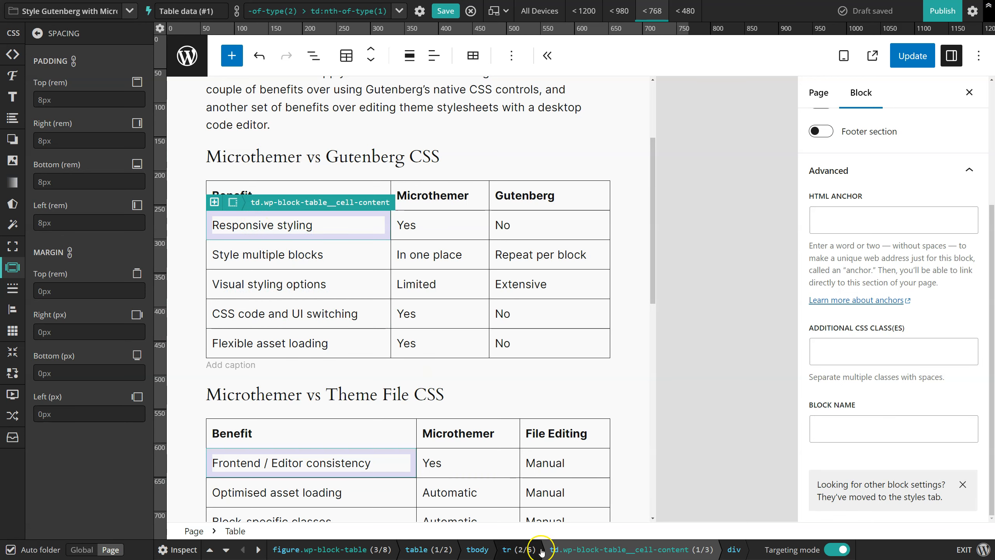
pyautogui.click(510, 550)
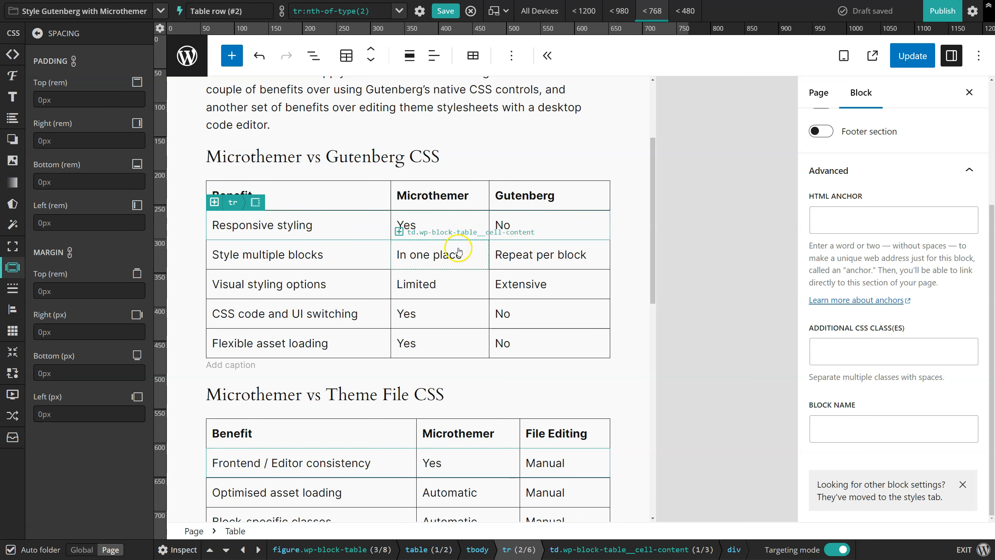
pyautogui.click(215, 202)
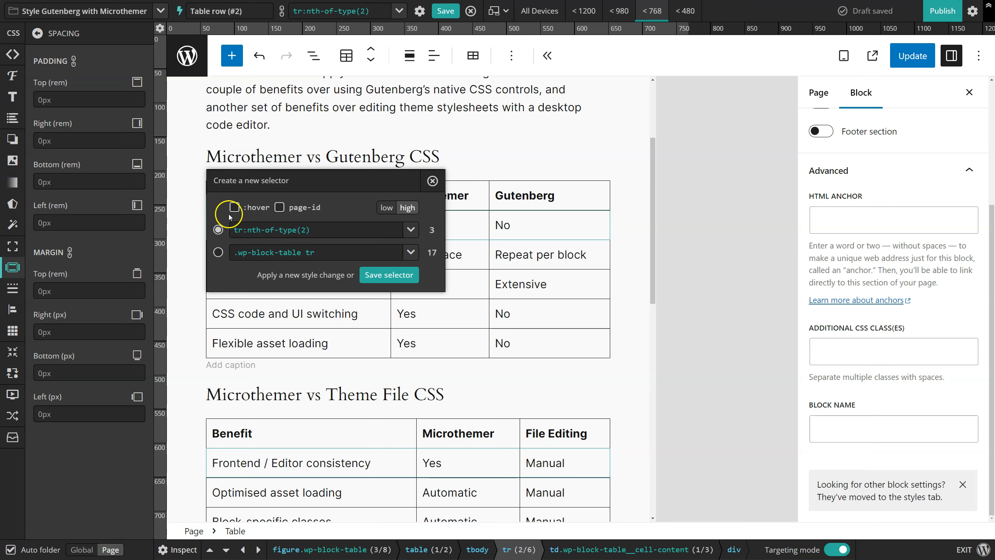
pyautogui.click(217, 252)
pyautogui.moveTo(359, 171); pyautogui.dragTo(821, 186)
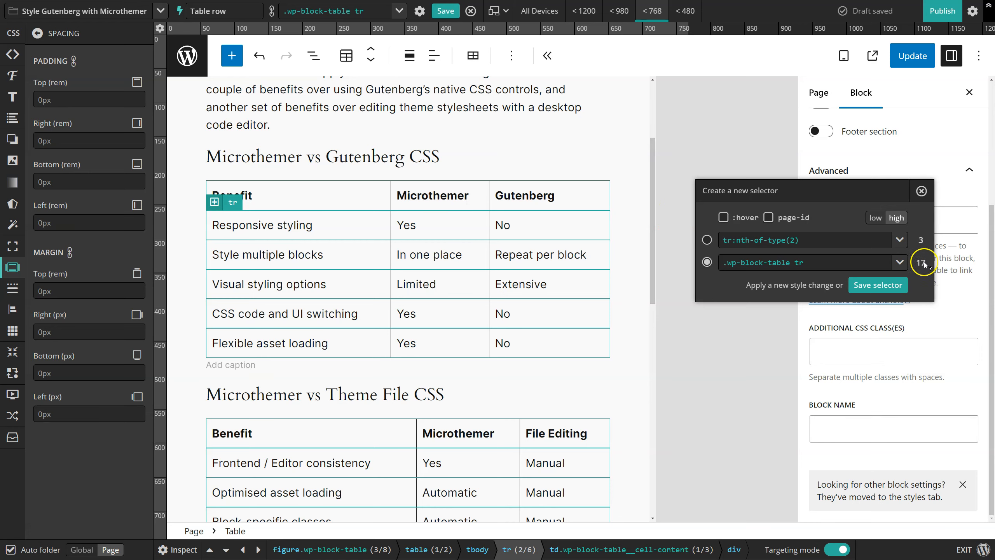
pyautogui.moveTo(919, 267)
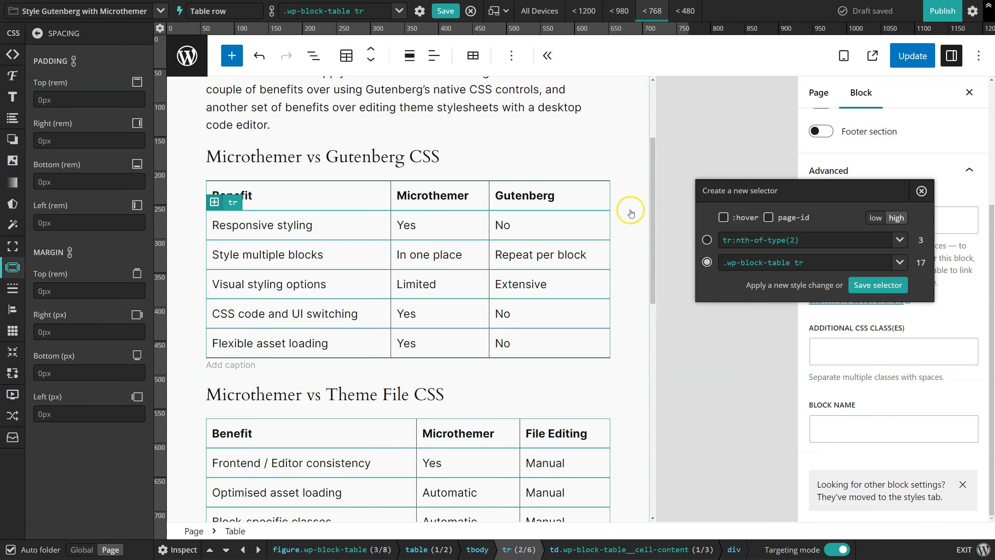
pyautogui.moveTo(652, 183)
pyautogui.mouseDown()
pyautogui.moveTo(653, 366)
pyautogui.moveTo(642, 273)
pyautogui.moveTo(646, 149)
pyautogui.moveTo(653, 190)
pyautogui.mouseUp()
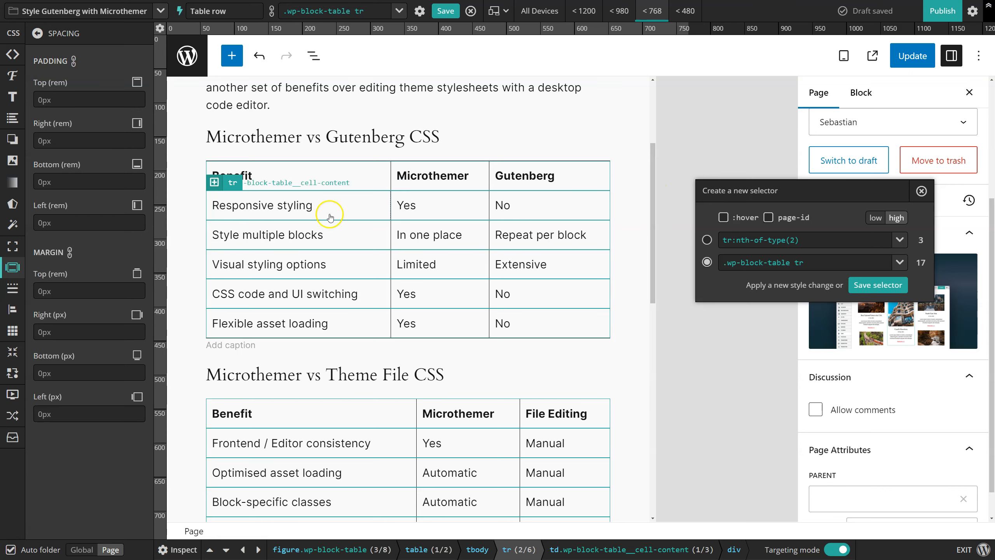
# Lay out the table rows as a two-column grid, with each row's first cell spanning both columns.
pyautogui.click(12, 331)
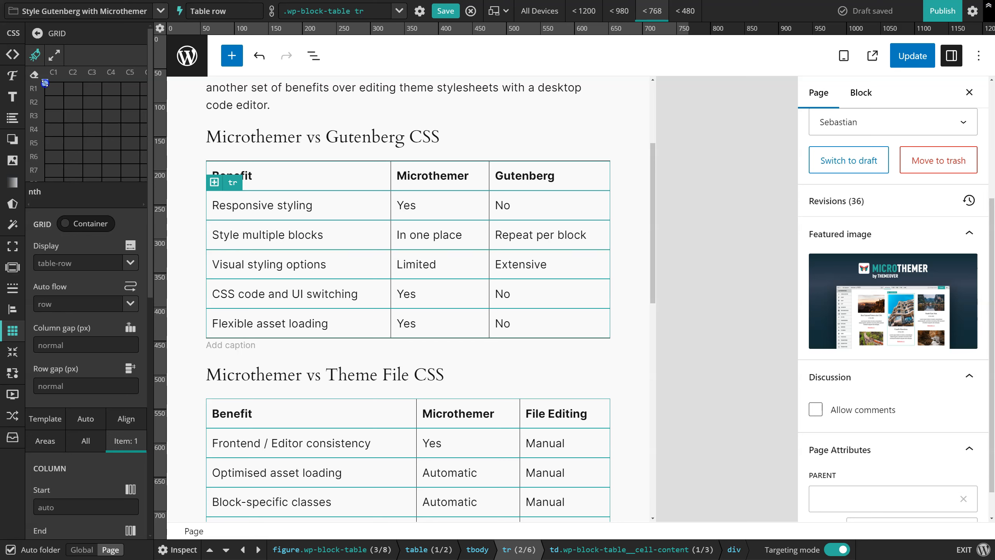
pyautogui.click(82, 96)
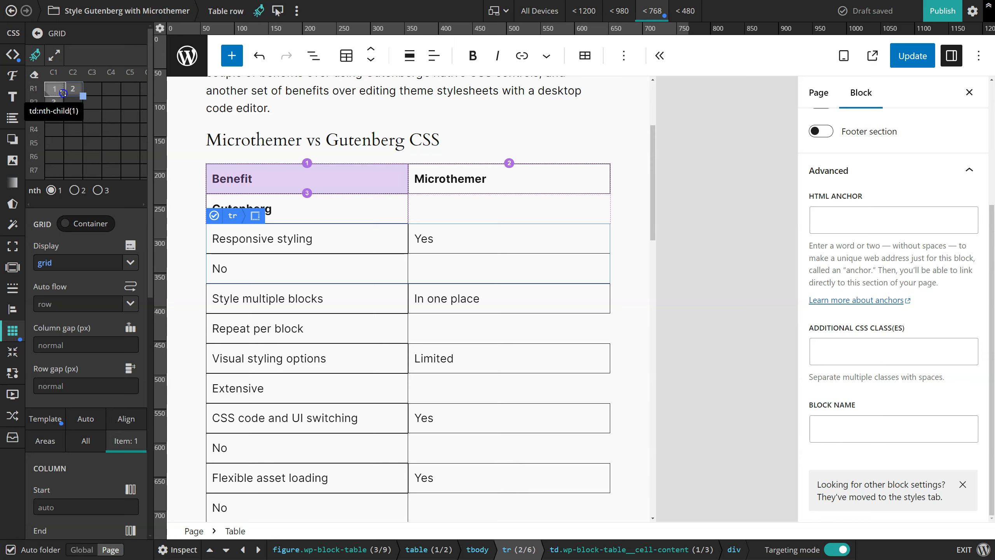
pyautogui.moveTo(79, 94); pyautogui.dragTo(79, 95)
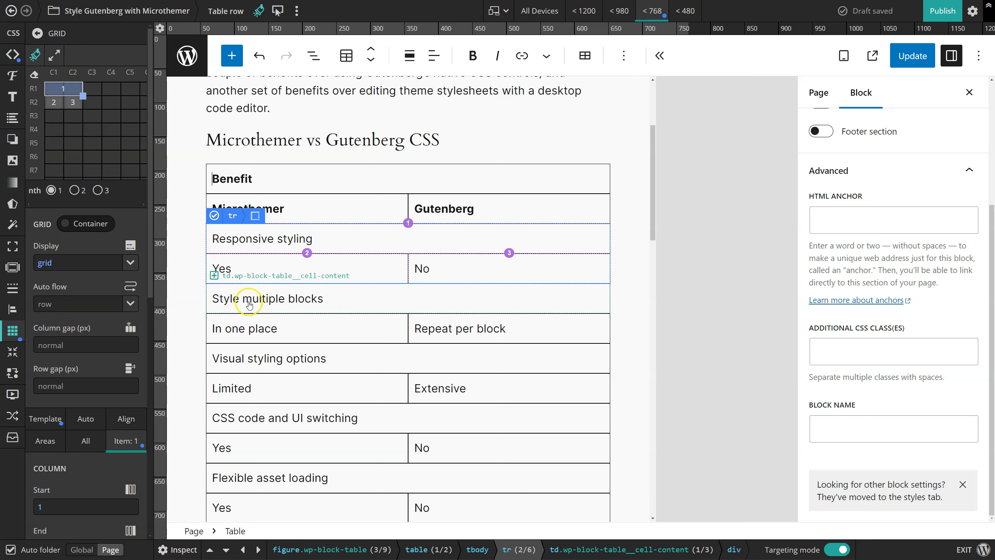
# Centre the text alignment of the table rows.
pyautogui.click(12, 98)
pyautogui.click(129, 97)
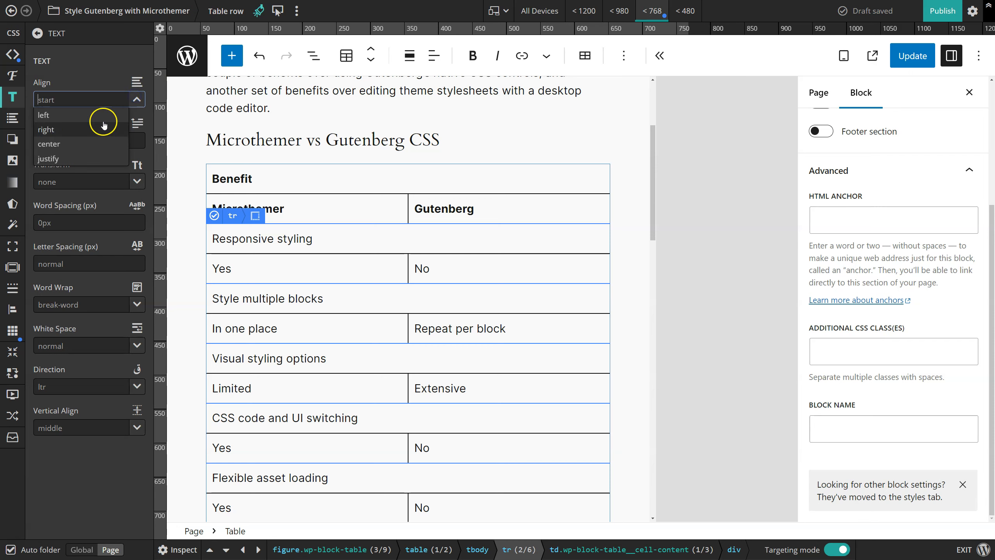
pyautogui.click(82, 145)
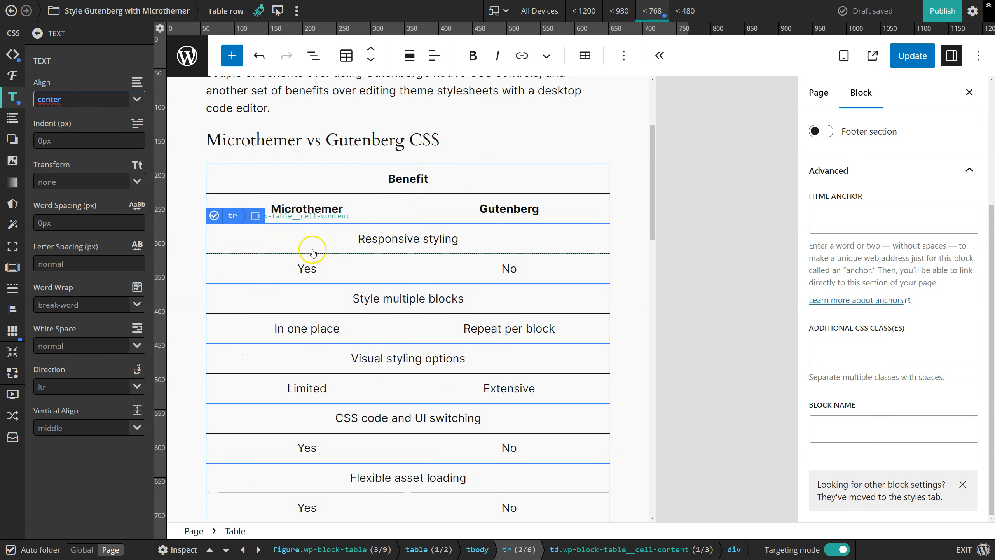
# Save a td:nth-of-type(1) selector covering the first cell of every table row, and turn off element highlighting.
pyautogui.click(331, 241)
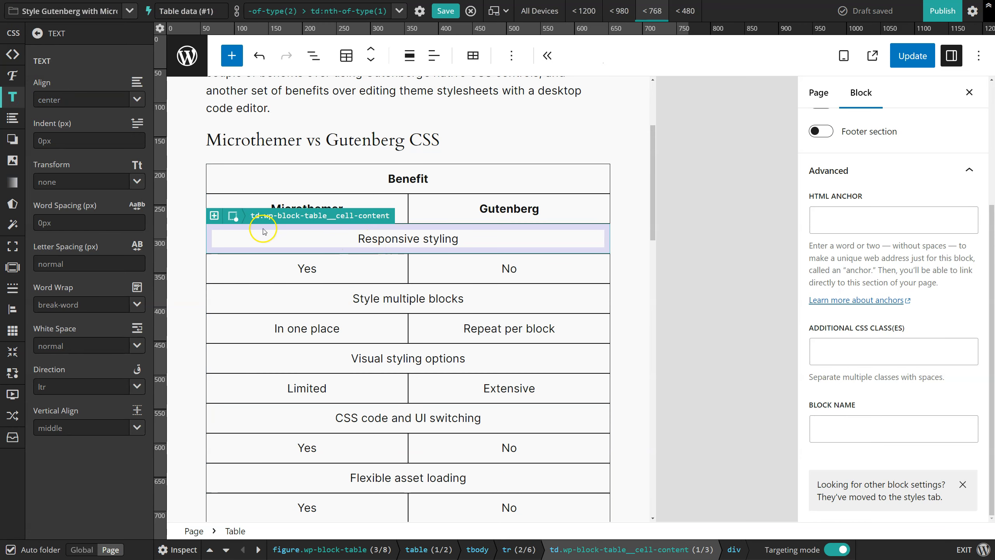
pyautogui.click(233, 216)
pyautogui.moveTo(335, 195); pyautogui.dragTo(795, 202)
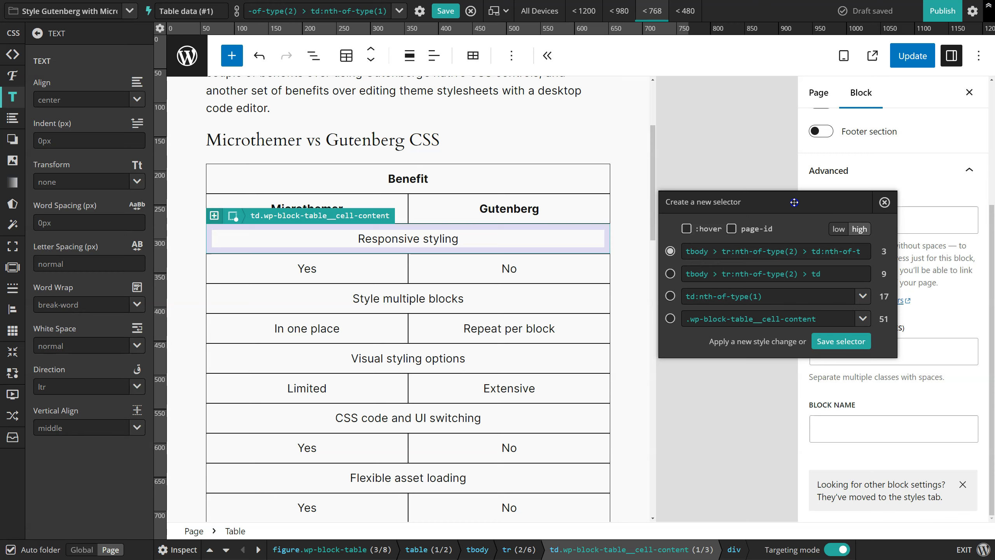
pyautogui.click(667, 298)
pyautogui.scroll(-15, 490, 246)
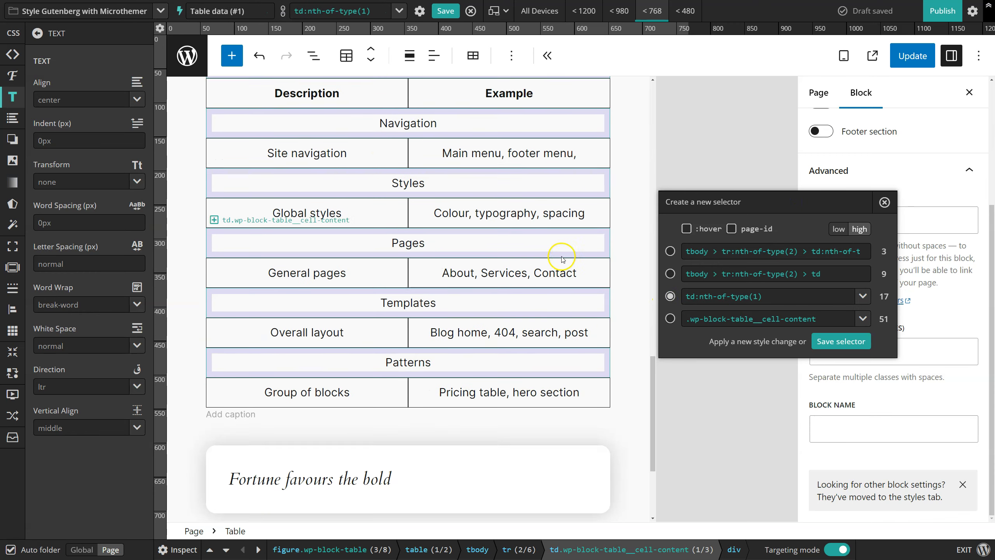
pyautogui.scroll(6, 577, 261)
pyautogui.scroll(12, 578, 255)
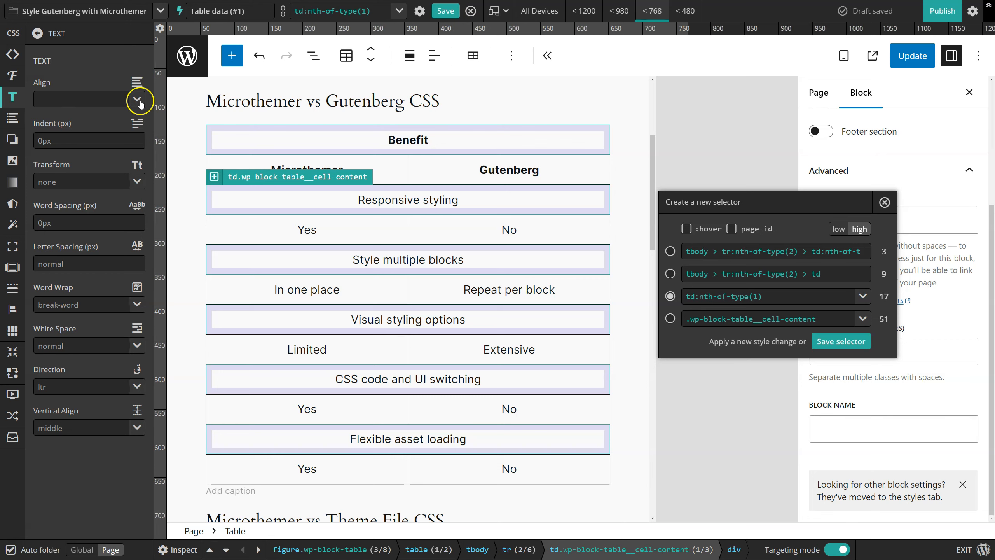
pyautogui.click(444, 13)
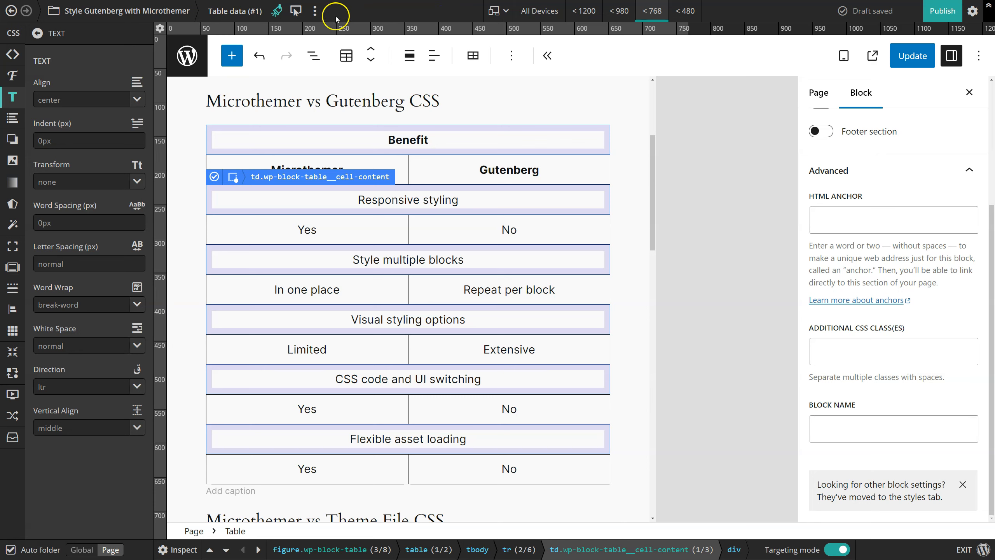
pyautogui.click(277, 12)
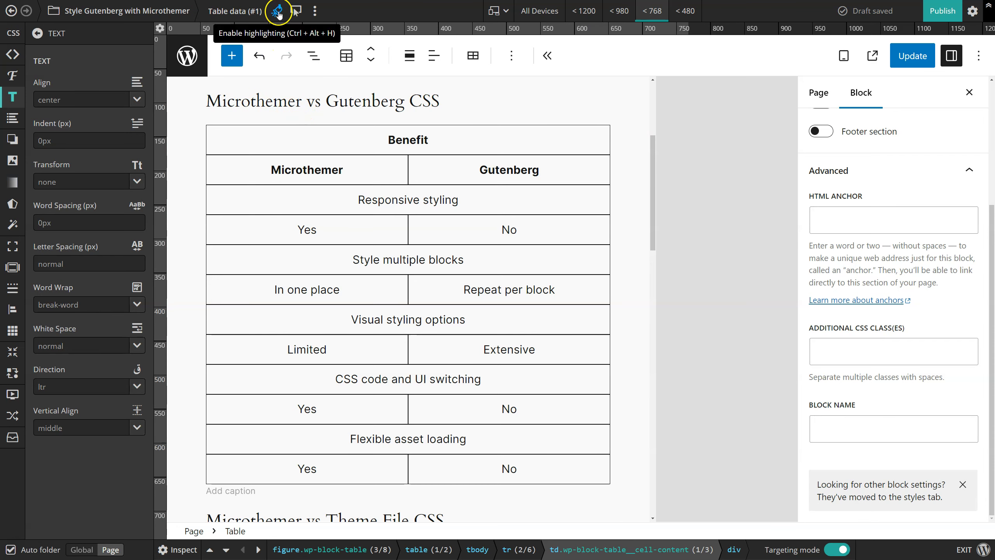
# Set the font weight of the first cells to bold.
pyautogui.click(12, 75)
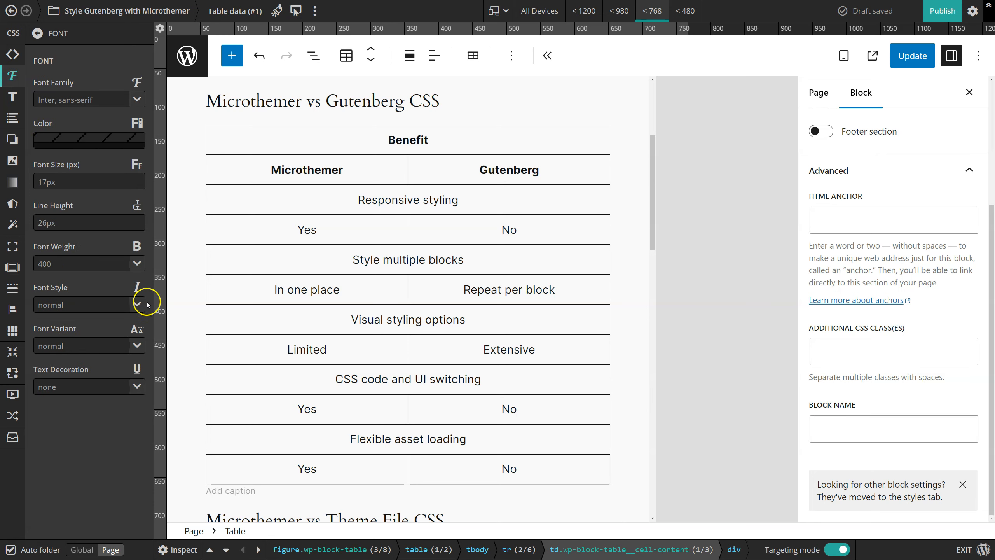
pyautogui.click(138, 270)
pyautogui.click(66, 297)
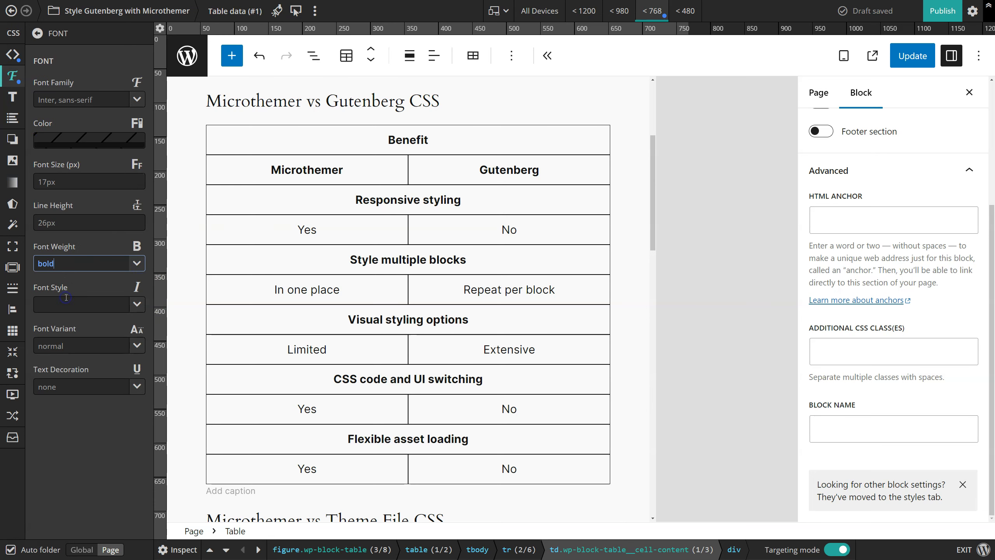
# Set the top margin of the first cells to var(--wp--preset--spacing--40).
pyautogui.click(12, 267)
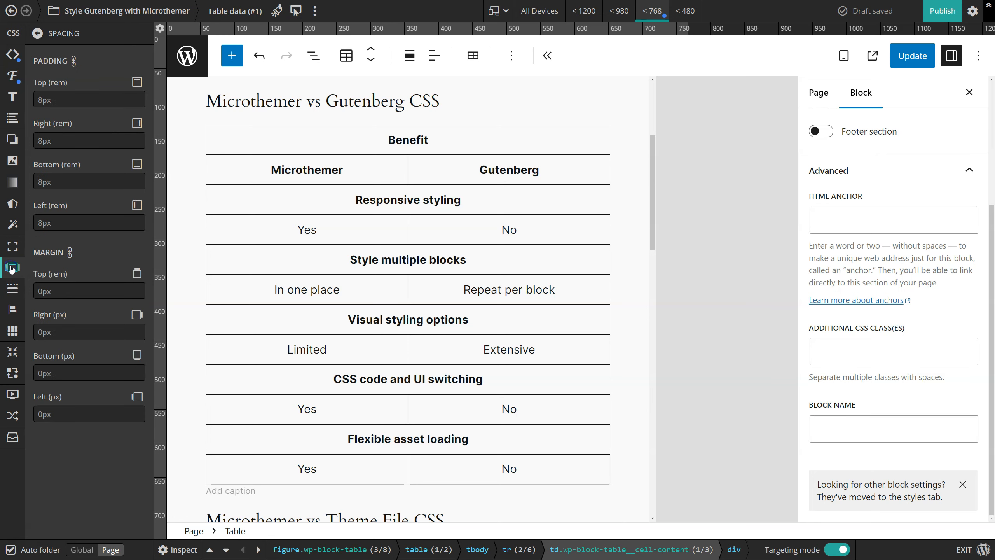
pyautogui.click(141, 292)
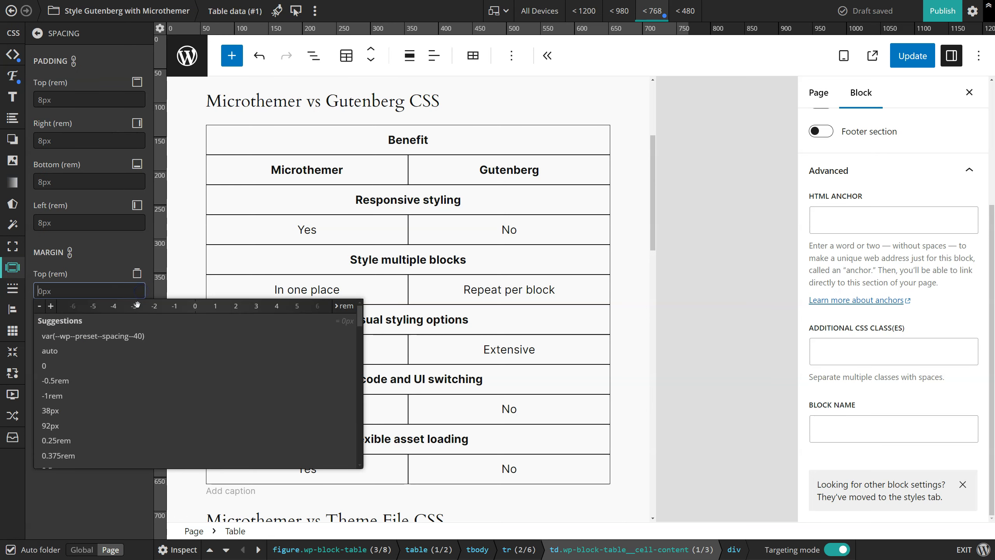
pyautogui.click(111, 336)
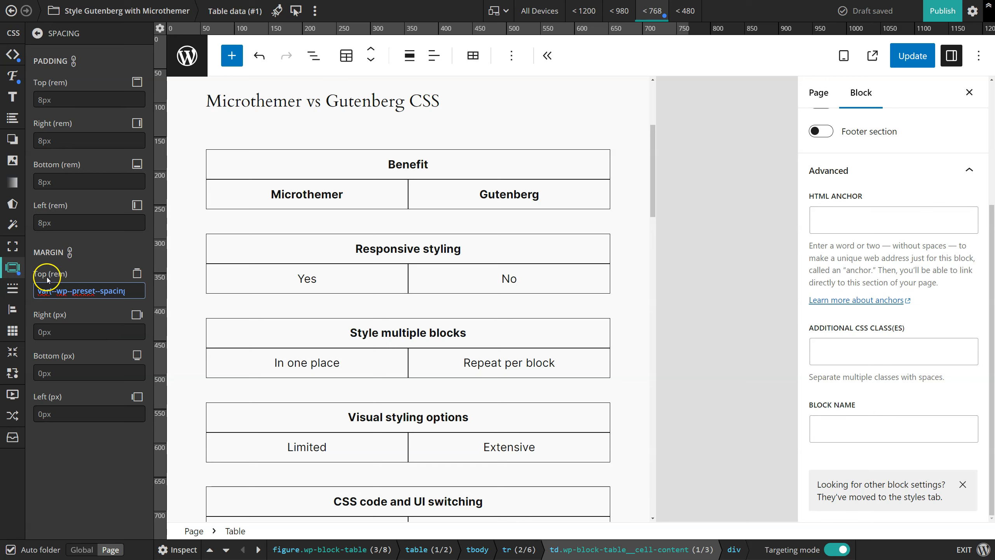
# Set the border width of the first cells to 0 on all four sides, linking the sides together.
pyautogui.click(12, 290)
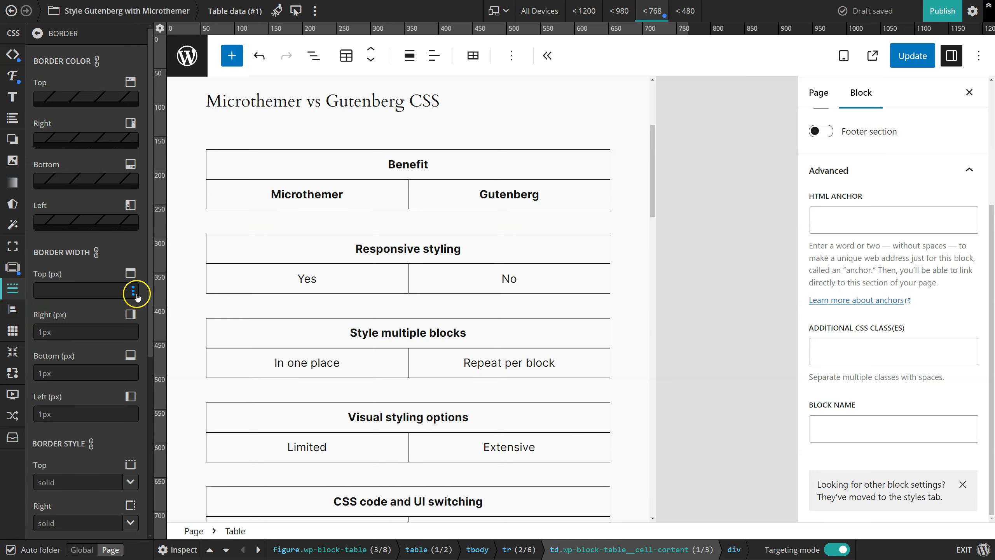
pyautogui.click(133, 293)
pyautogui.click(56, 293)
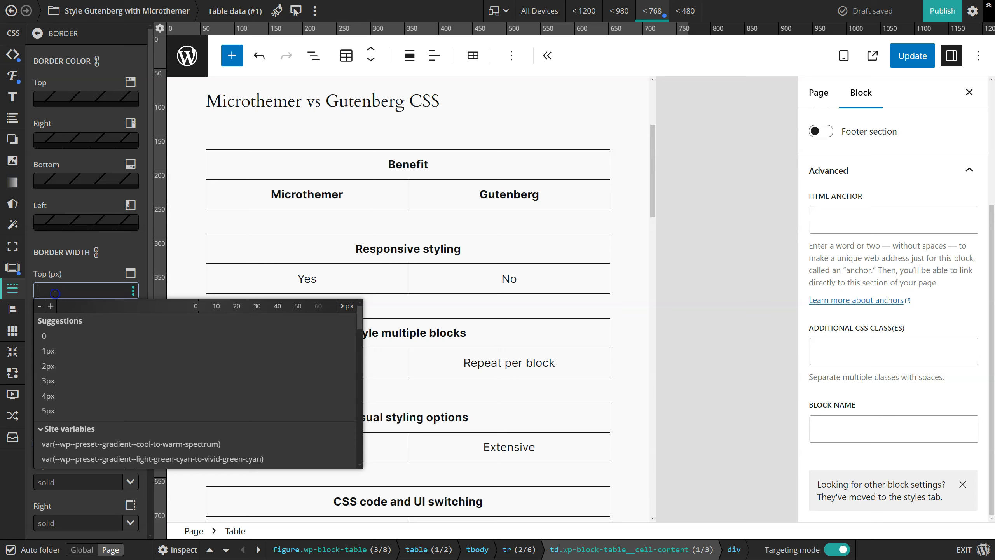
pyautogui.write('0')
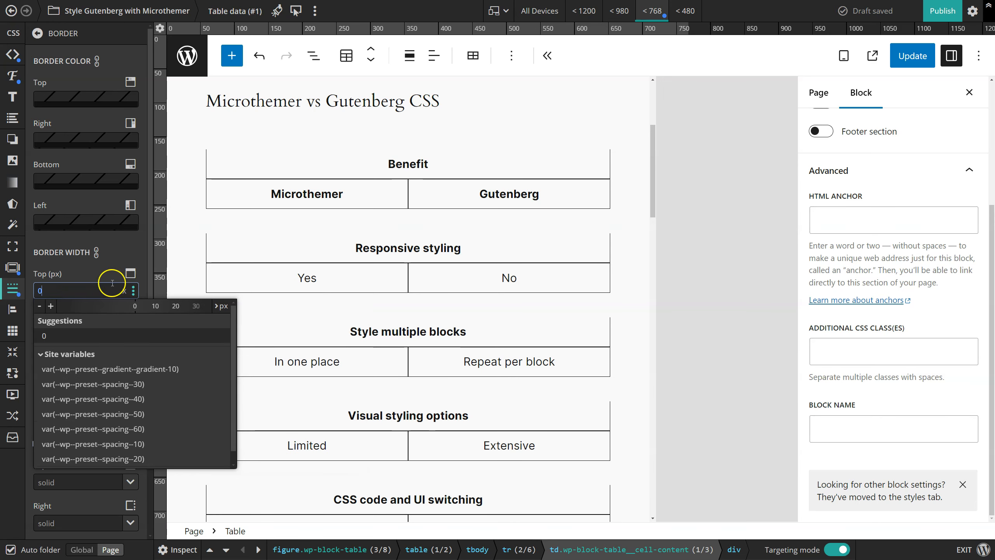
pyautogui.click(96, 253)
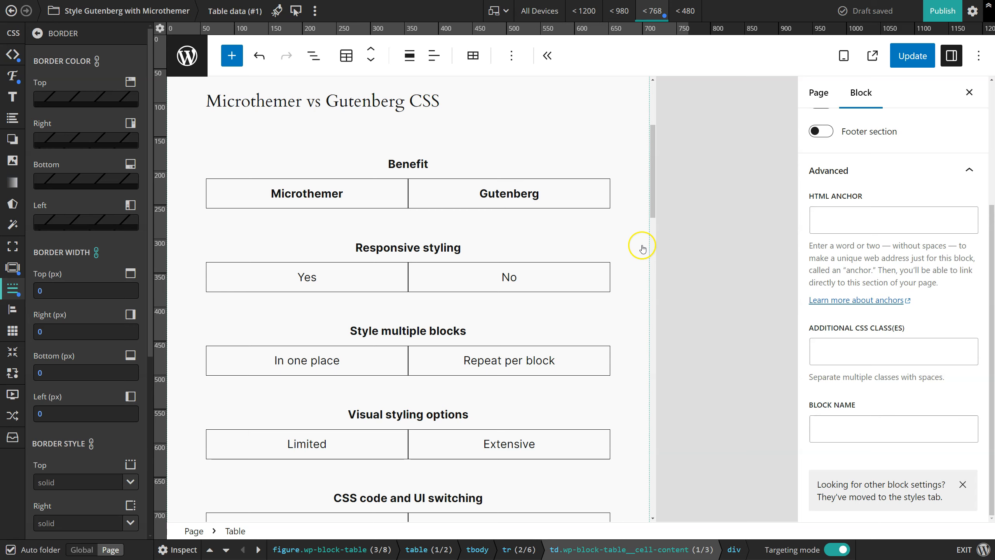
# Preview the page wider and narrower than the 768 breakpoint, and review the responsive layout of all the tables.
pyautogui.moveTo(667, 28); pyautogui.dragTo(762, 28)
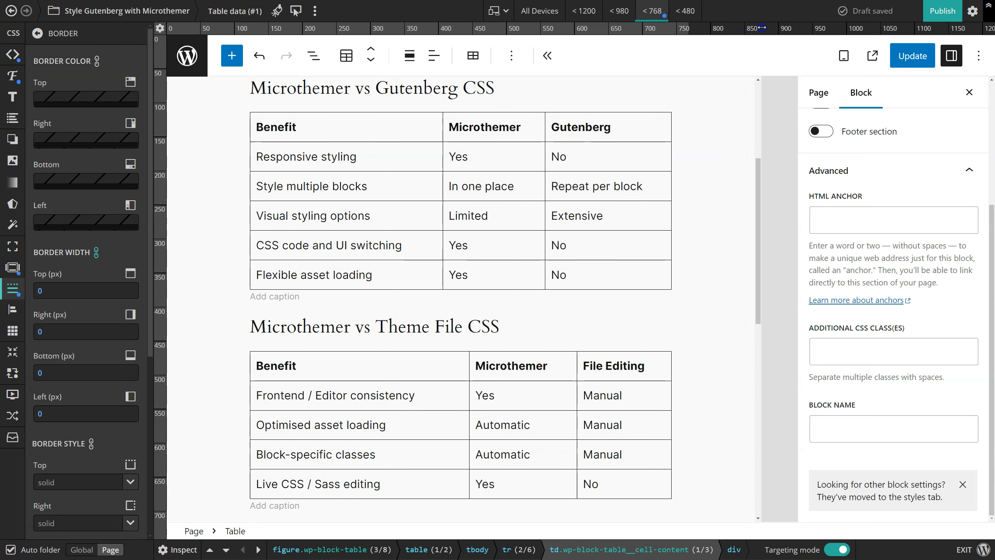
pyautogui.moveTo(754, 28); pyautogui.dragTo(630, 29)
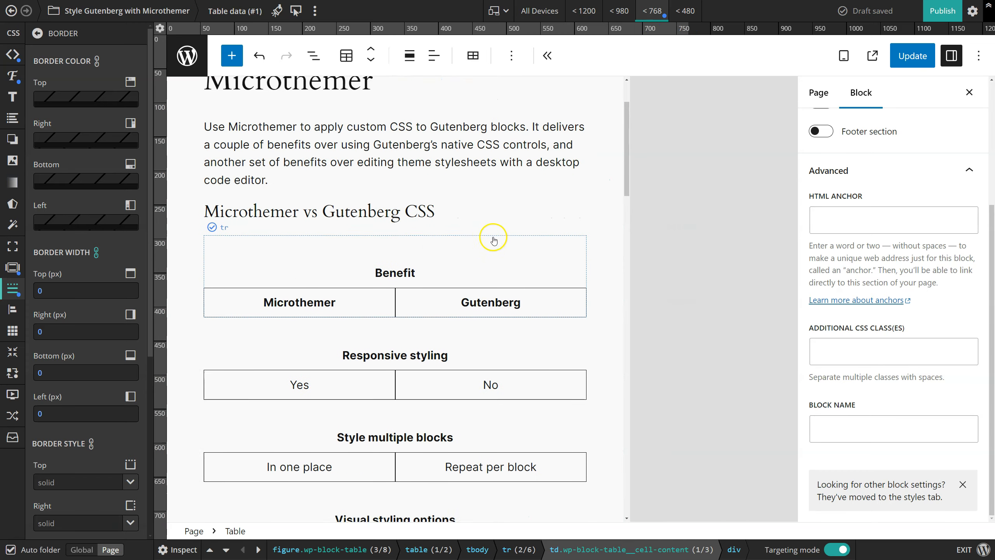
pyautogui.scroll(-10, 506, 238)
pyautogui.scroll(-8, 508, 246)
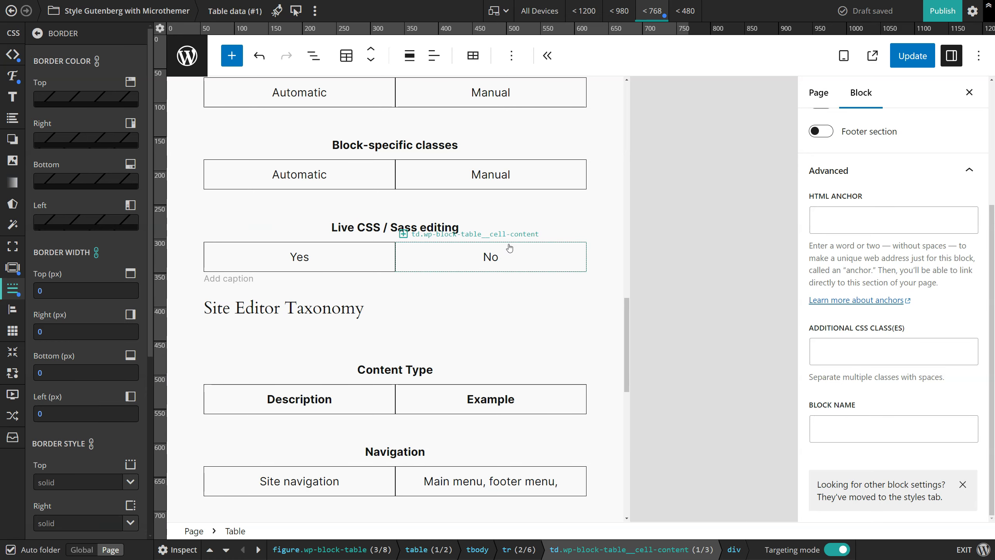
pyautogui.scroll(-4, 509, 246)
pyautogui.scroll(9, 509, 246)
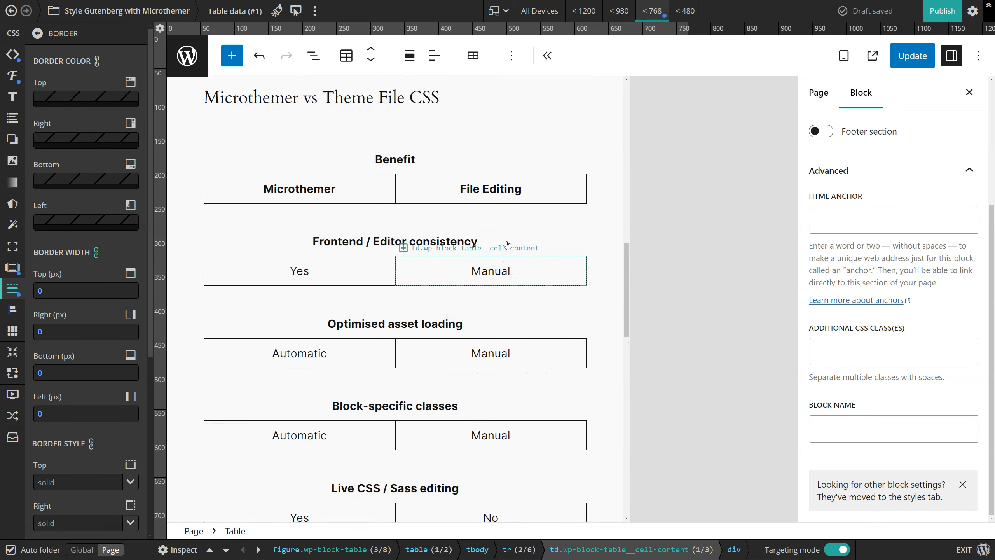
pyautogui.scroll(15, 507, 241)
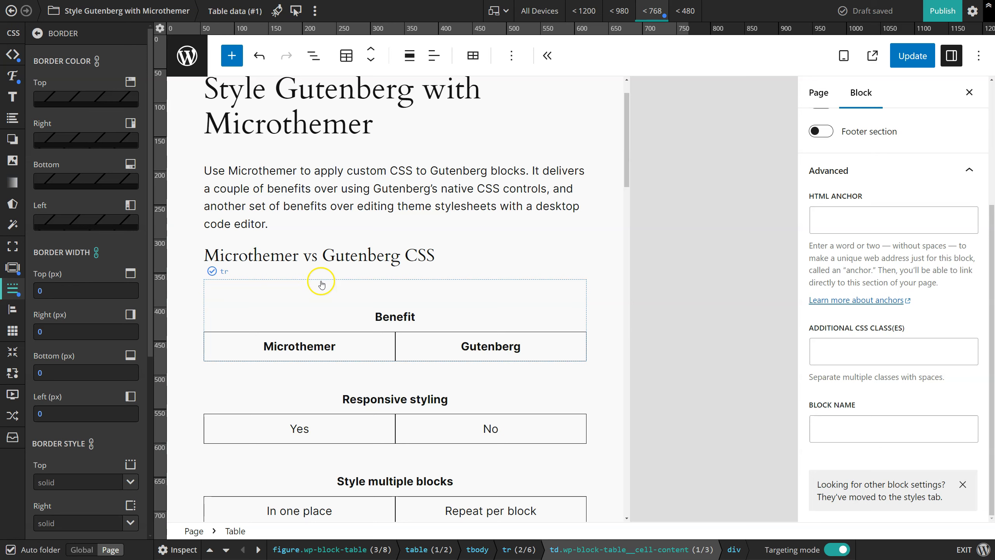
# Select the first table's heading, switch targeting mode off to place the cursor in the intro paragraph and heading, and switch it back on.
pyautogui.click(335, 251)
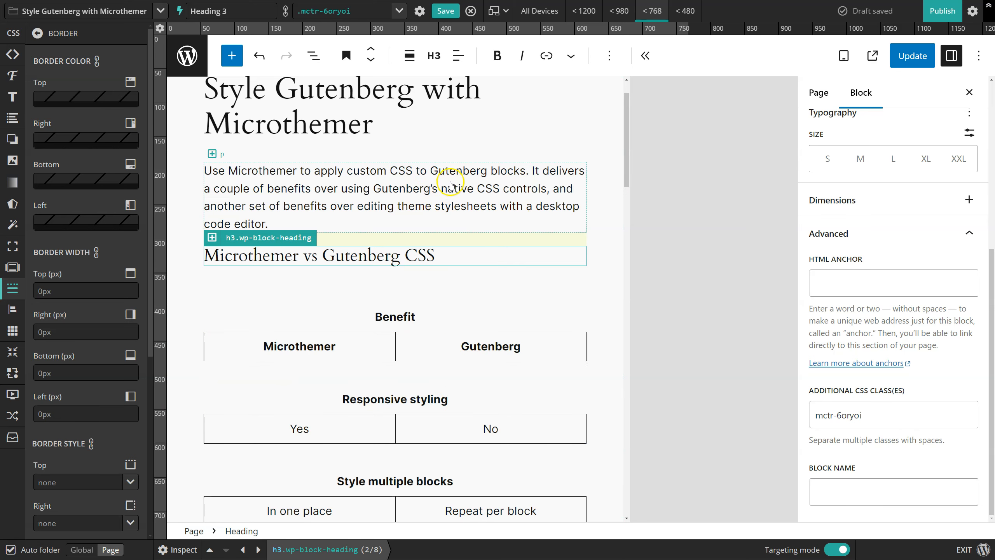
pyautogui.click(832, 553)
pyautogui.click(405, 189)
pyautogui.click(380, 255)
pyautogui.click(388, 187)
pyautogui.click(367, 255)
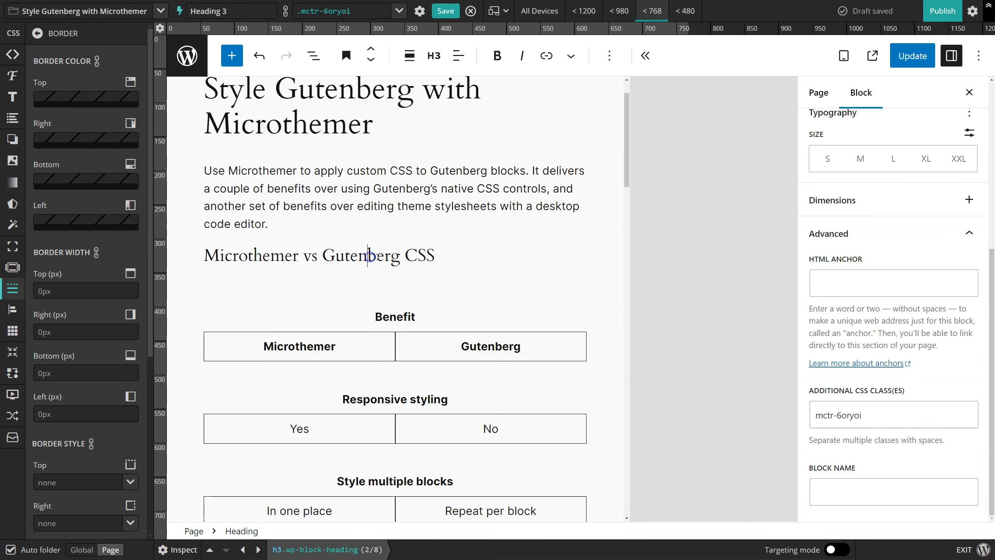
pyautogui.click(836, 552)
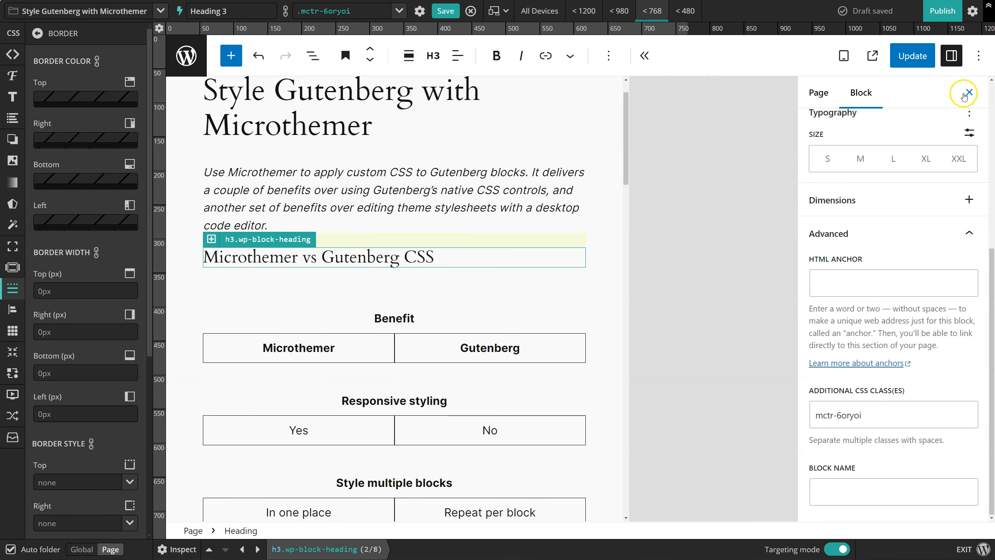
# Review the Appearance section of the editor preferences, including the Top toolbar option, and close the preferences.
pyautogui.click(979, 56)
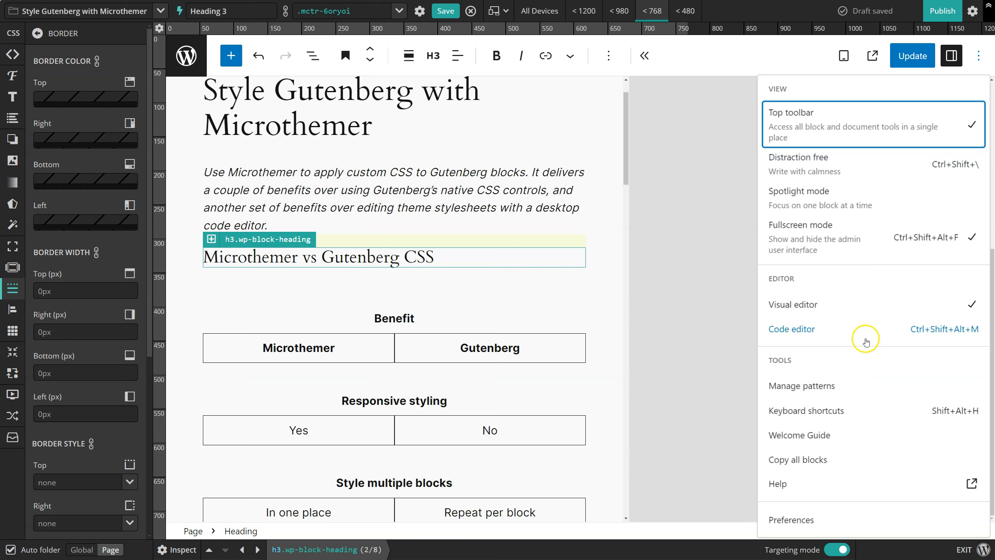
pyautogui.click(808, 523)
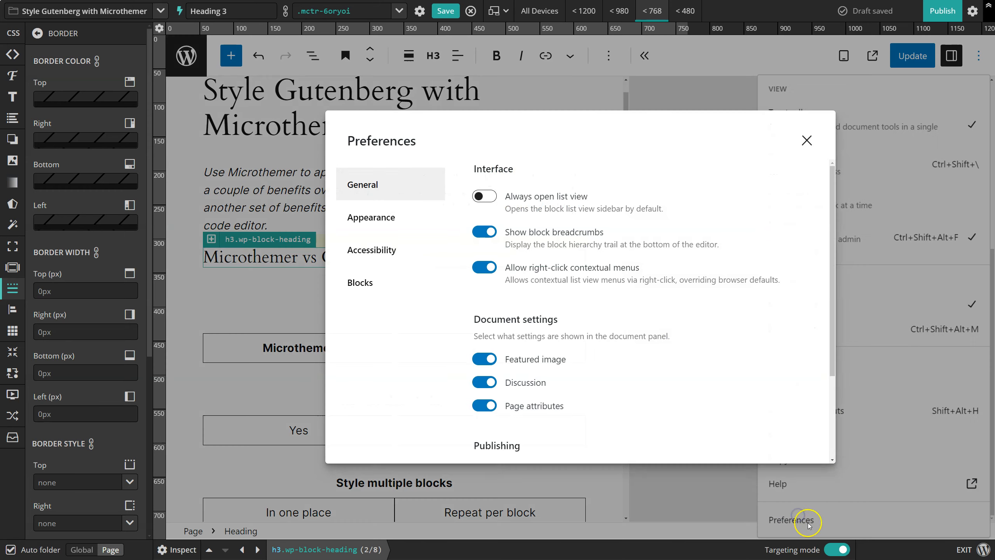
pyautogui.click(374, 218)
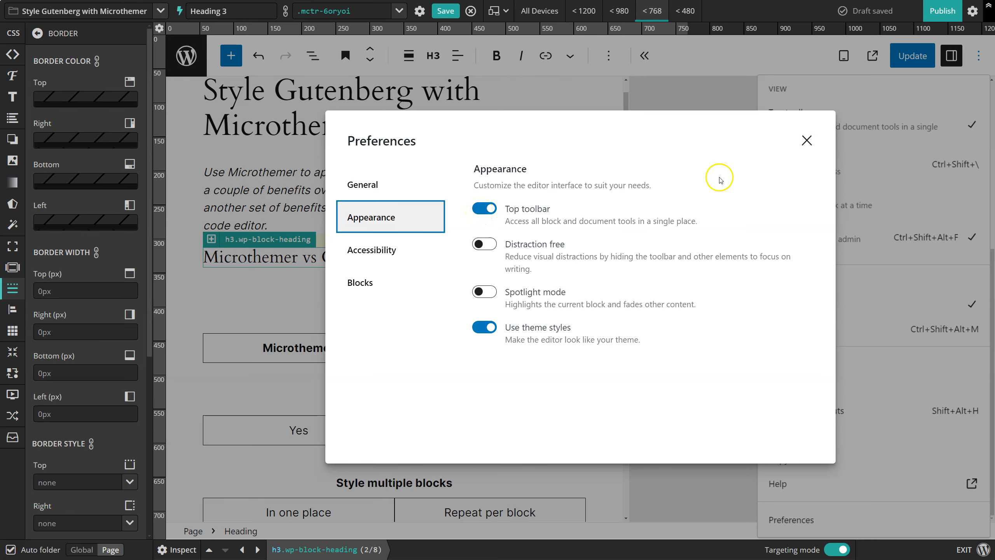
pyautogui.click(806, 140)
pyautogui.click(684, 53)
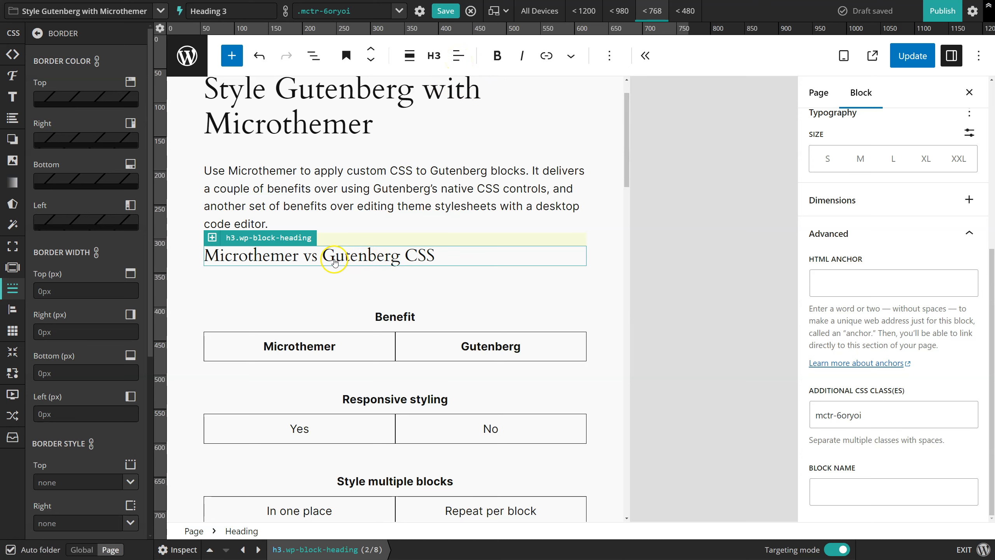
pyautogui.click(459, 59)
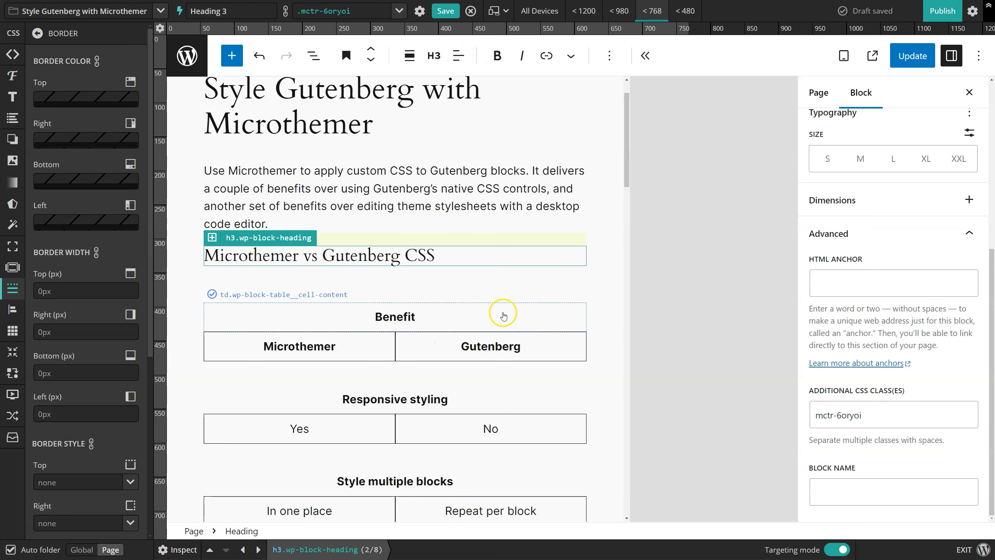
# Choose the .wp-block-heading suggestion as the new selector for the first table's heading, and move the selector dialog clear of the page content.
pyautogui.scroll(-10, 442, 317)
pyautogui.scroll(-2, 496, 324)
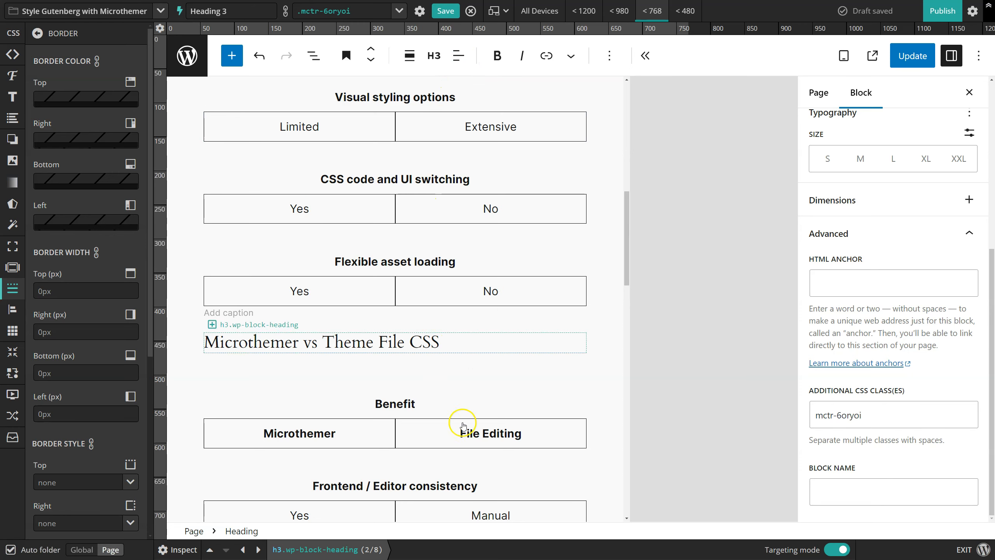
pyautogui.scroll(12, 543, 228)
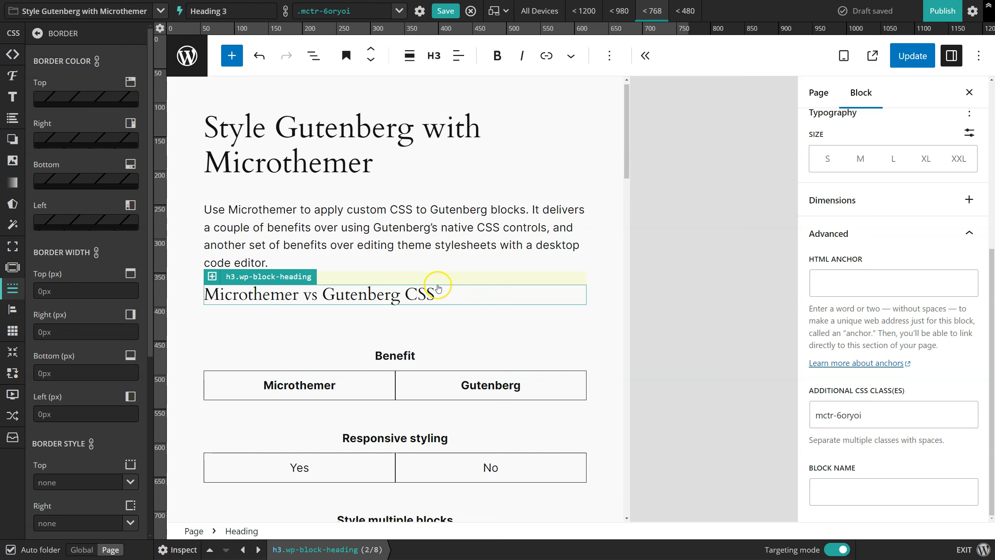
pyautogui.click(213, 283)
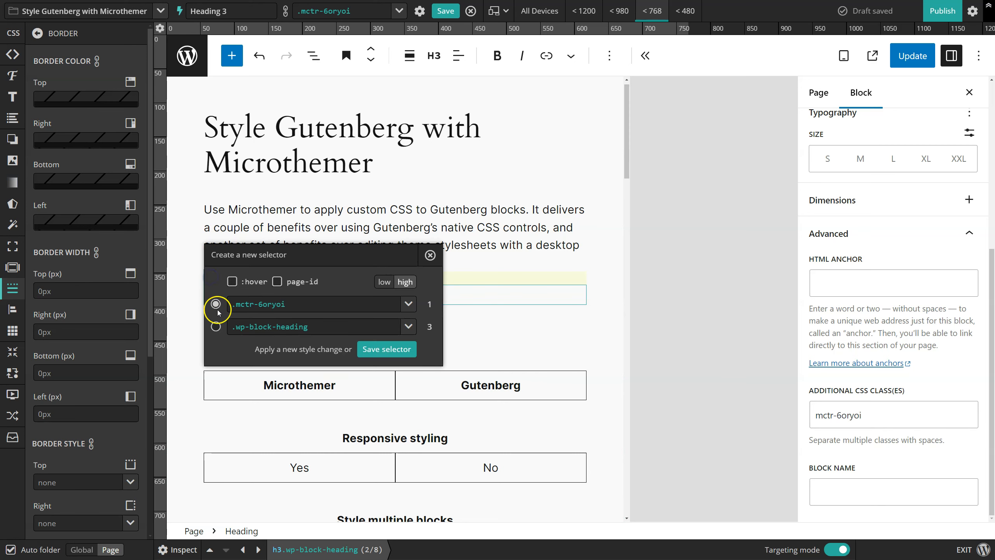
pyautogui.click(216, 327)
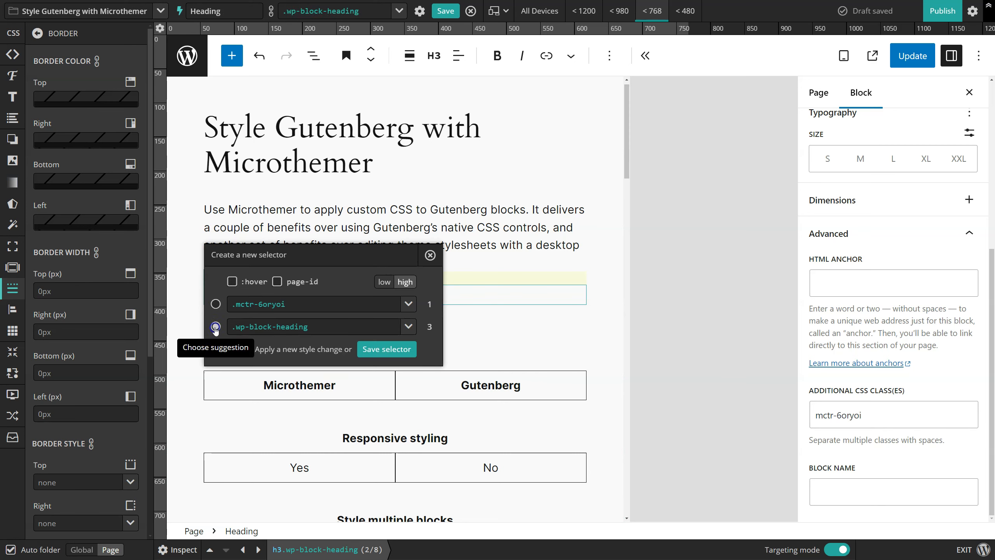
pyautogui.moveTo(313, 253); pyautogui.dragTo(744, 227)
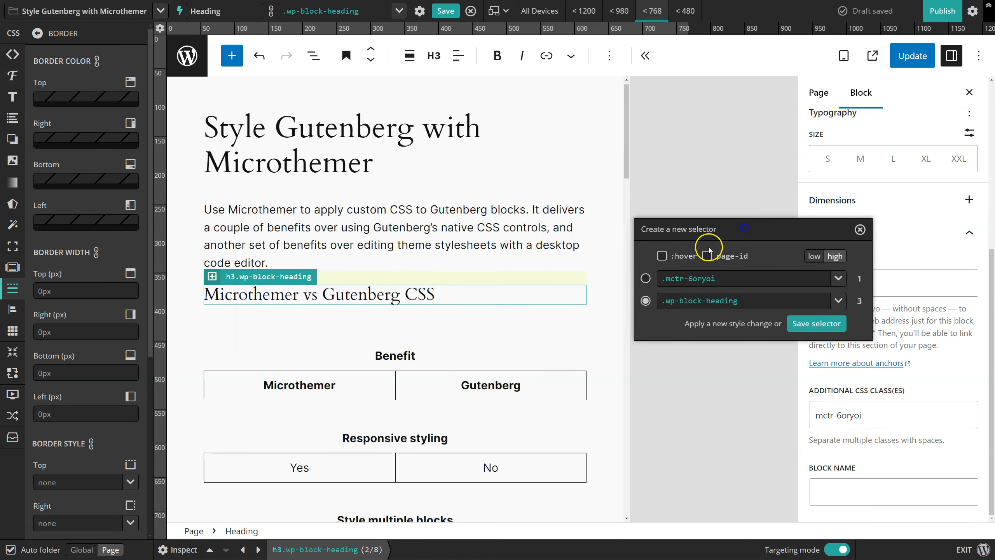
# Set the text alignment of the .wp-block-heading selector to center at the < 768 breakpoint, and check the headings across the page.
pyautogui.moveTo(624, 136); pyautogui.dragTo(616, 336)
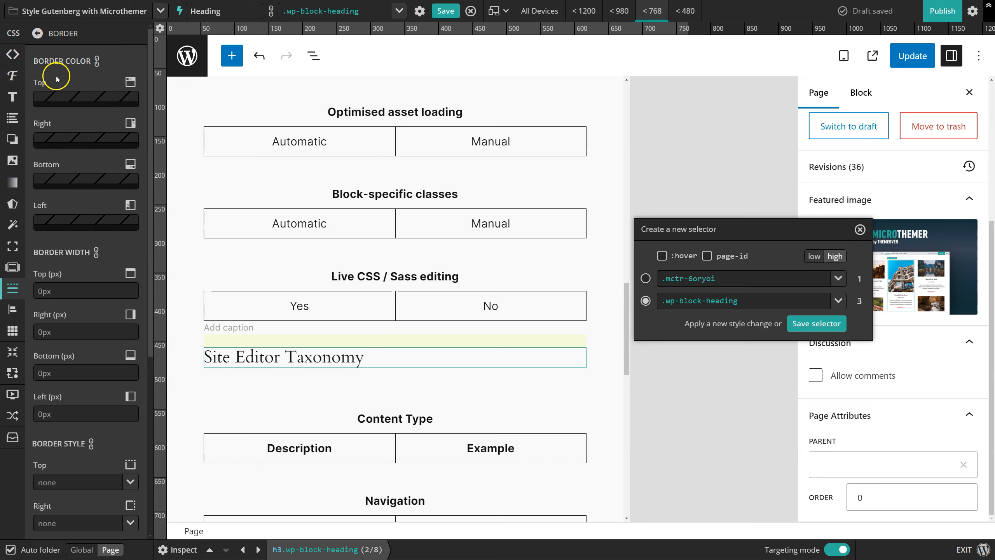
pyautogui.click(17, 98)
pyautogui.click(137, 105)
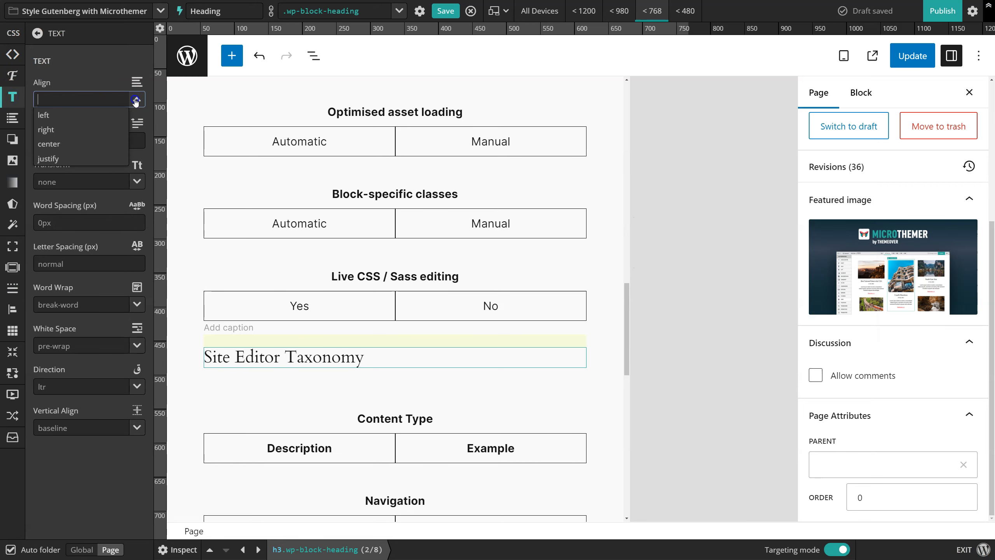
pyautogui.click(54, 144)
pyautogui.scroll(12, 433, 160)
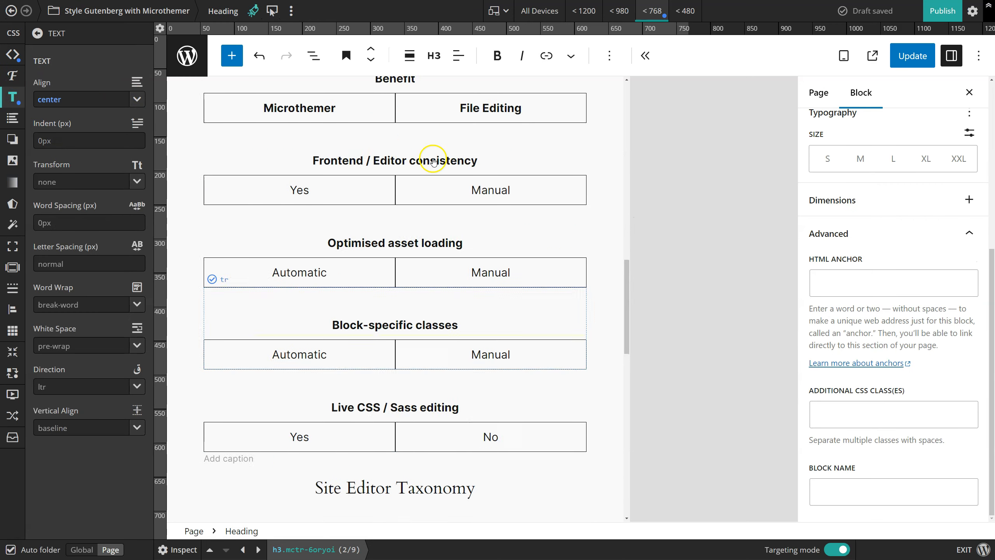
pyautogui.scroll(5, 510, 190)
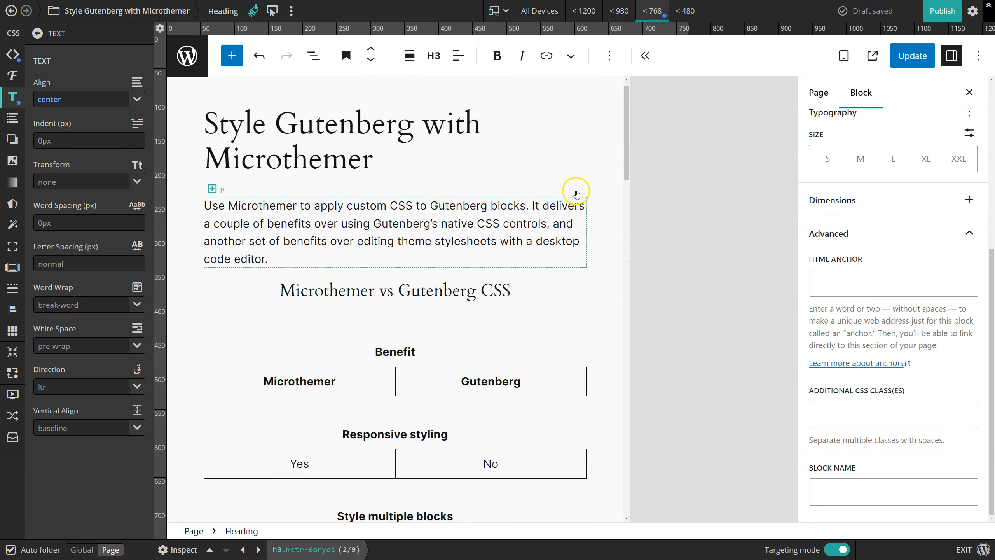
# Target the citation of the quote block and set its text alignment to right at the < 768 breakpoint.
pyautogui.scroll(-15, 600, 306)
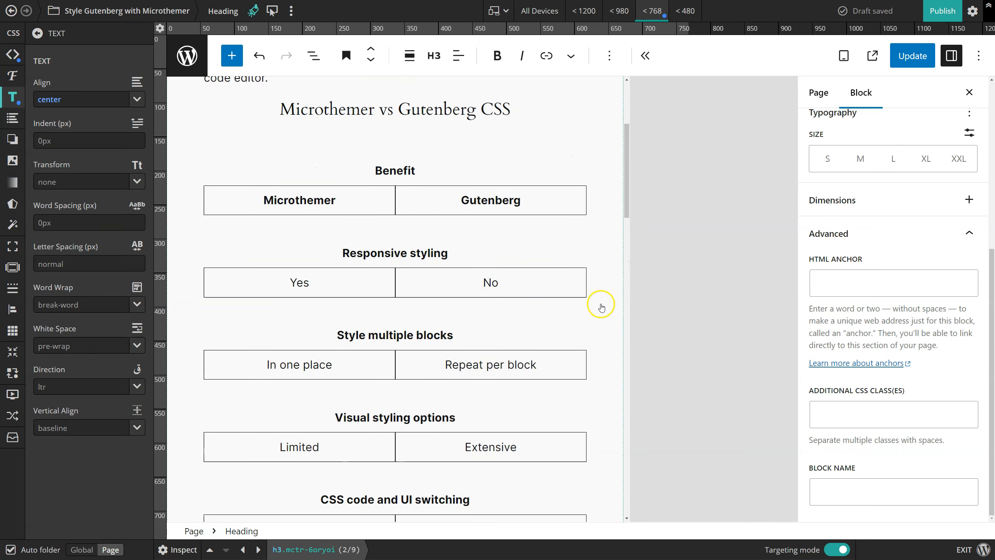
pyautogui.scroll(-20, 587, 247)
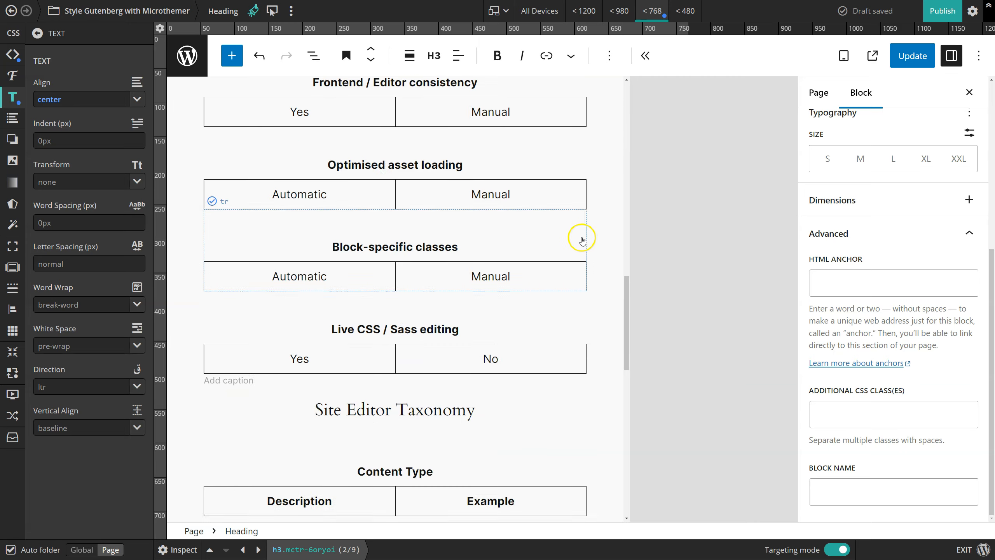
pyautogui.scroll(-3, 580, 240)
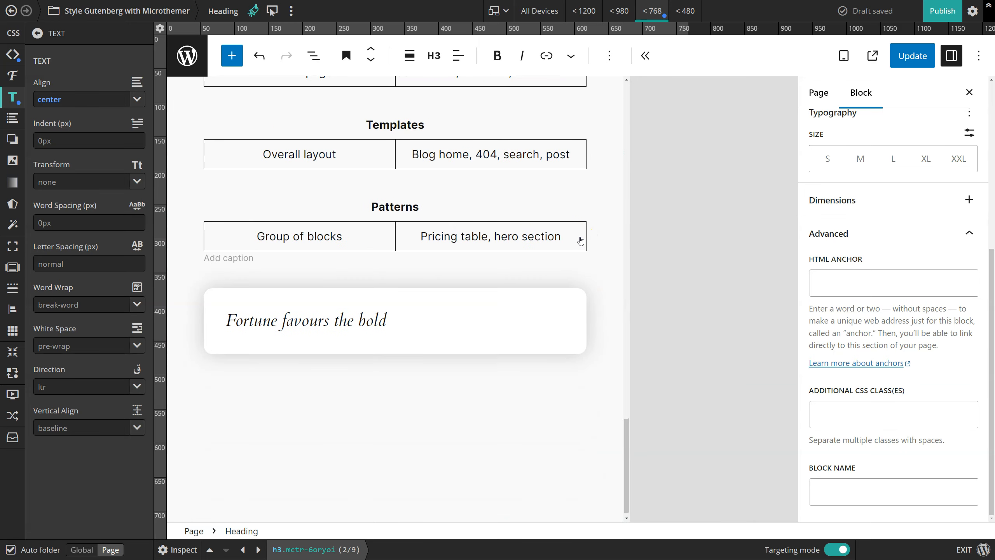
pyautogui.click(260, 321)
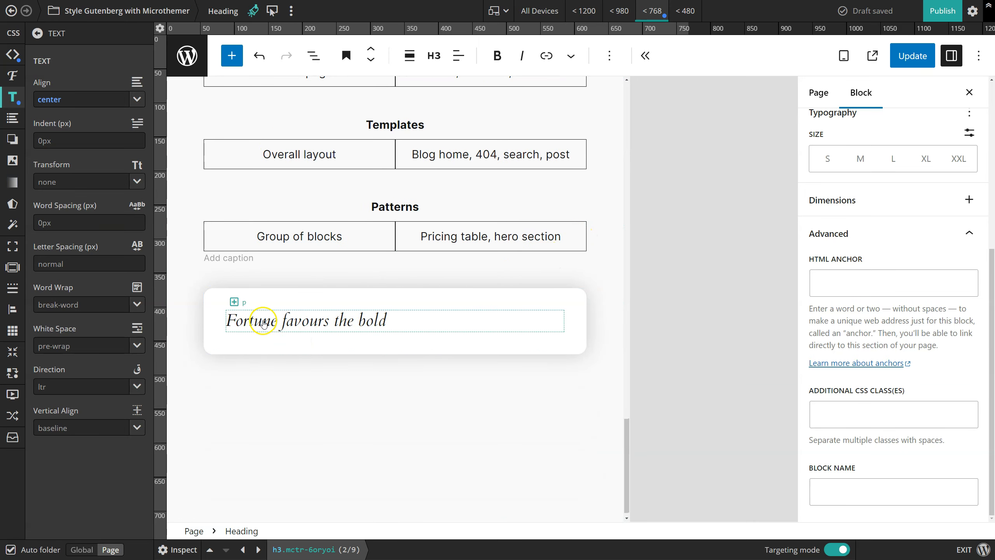
pyautogui.click(241, 357)
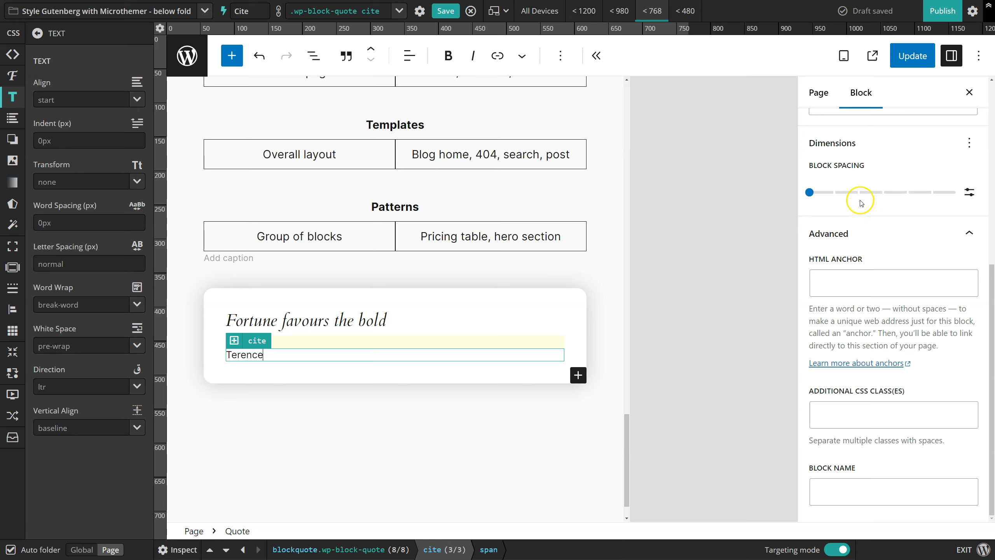
pyautogui.scroll(6, 870, 204)
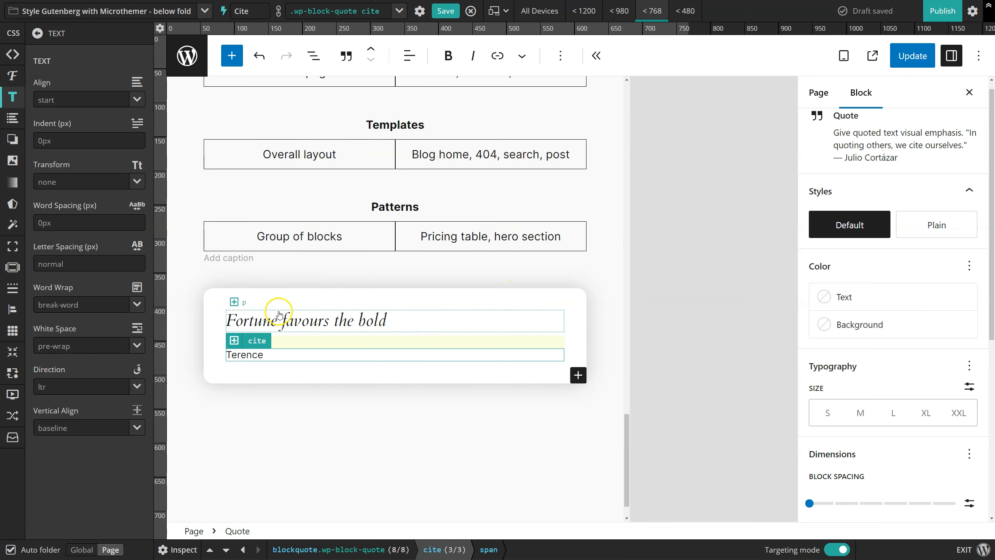
pyautogui.click(137, 99)
pyautogui.click(65, 130)
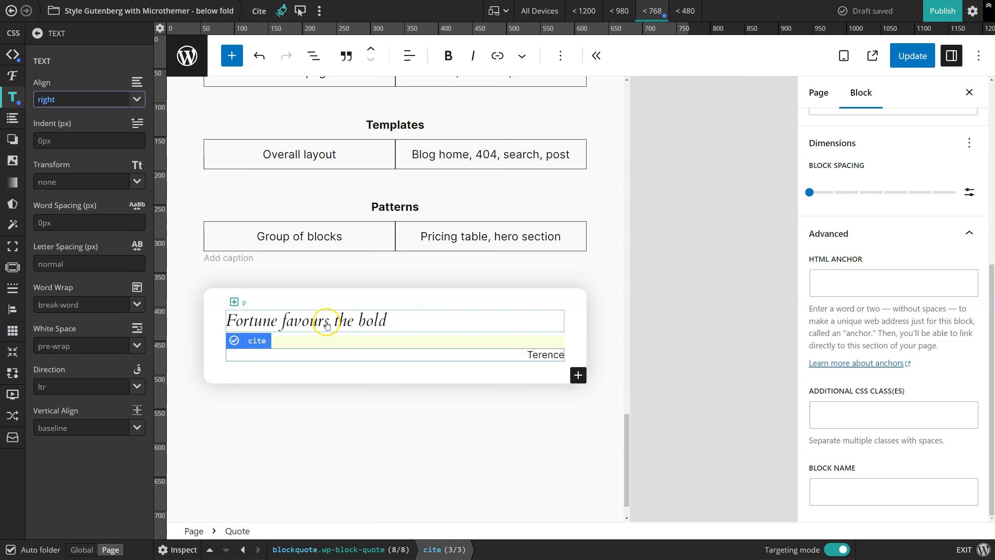
pyautogui.scroll(4, 888, 222)
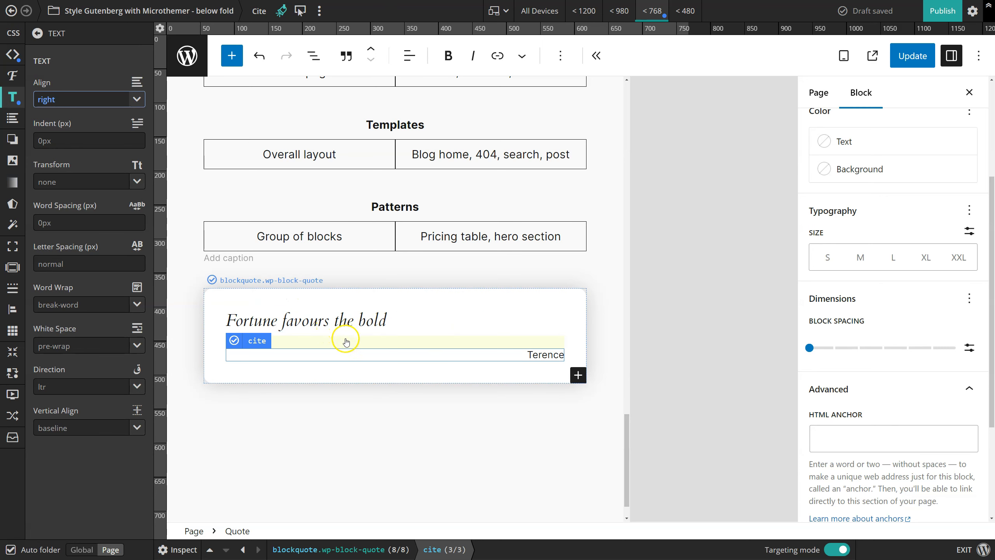
# Move the citation's text-align: right declaration from the < 768 breakpoint to All Devices in the code, and check it in the text properties.
pyautogui.click(653, 11)
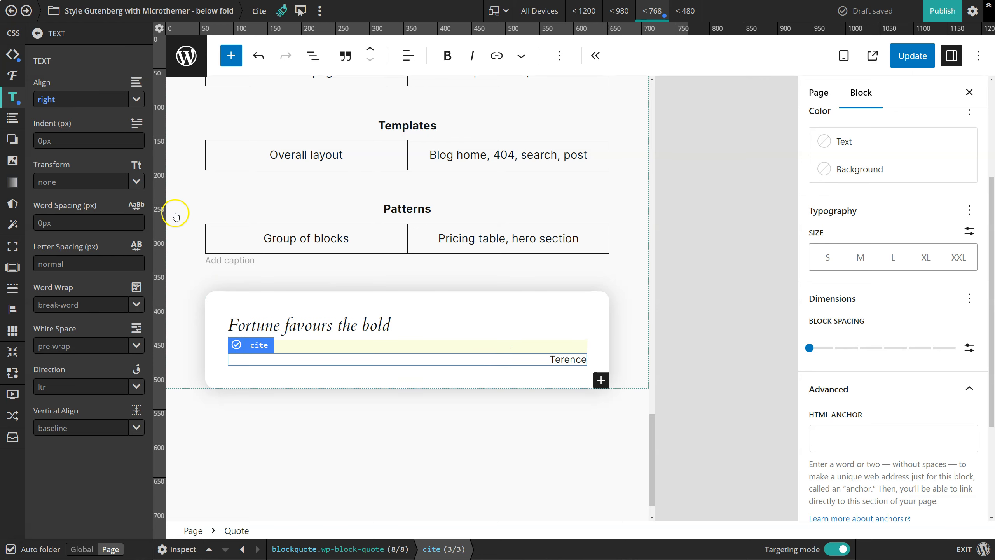
pyautogui.click(12, 55)
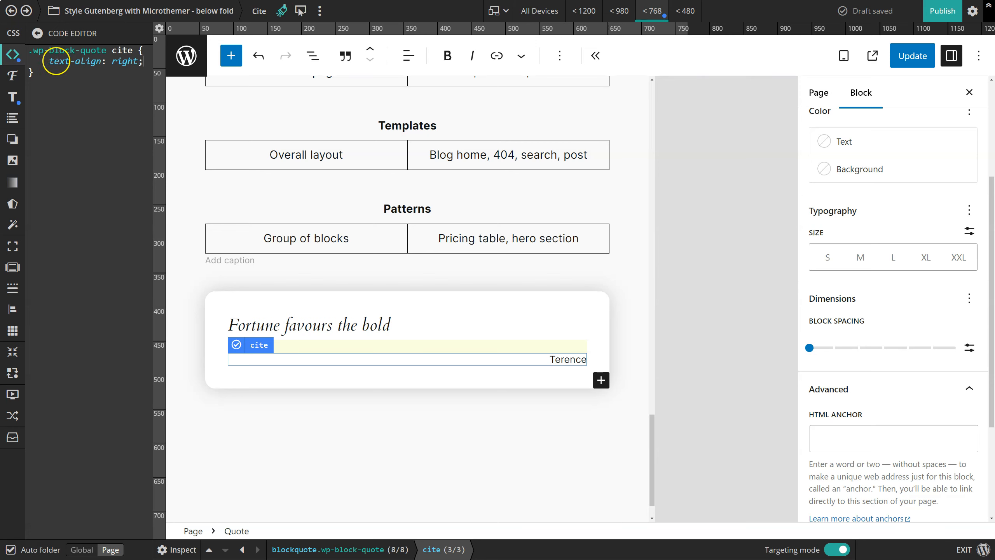
pyautogui.moveTo(49, 62); pyautogui.dragTo(142, 61)
pyautogui.hotkey('ctrl', 'c')
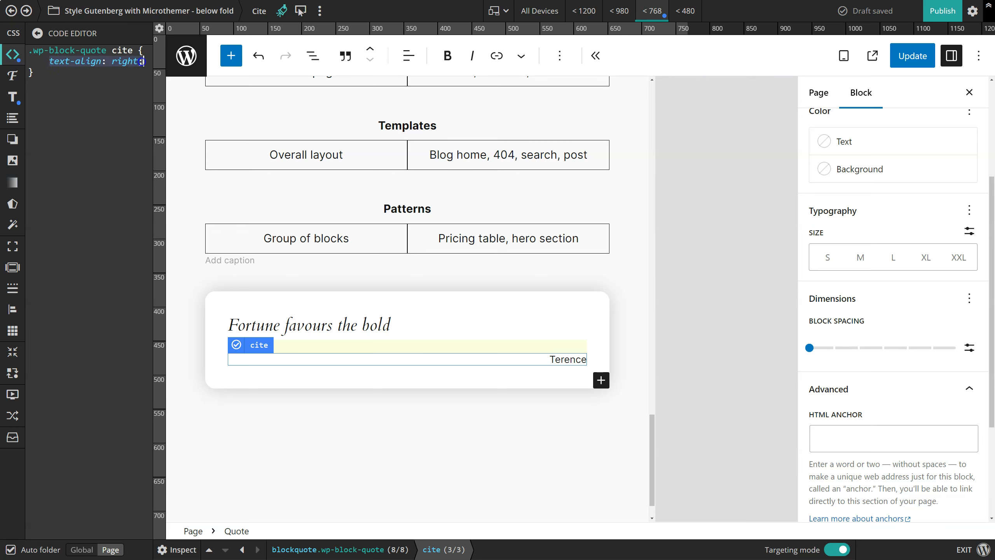
pyautogui.press('BackSpace')
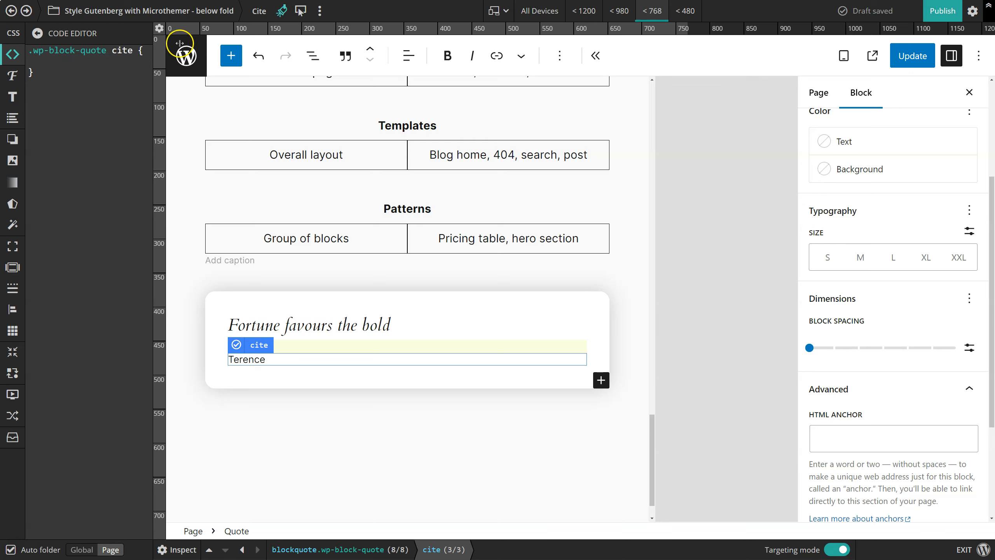
pyautogui.click(539, 10)
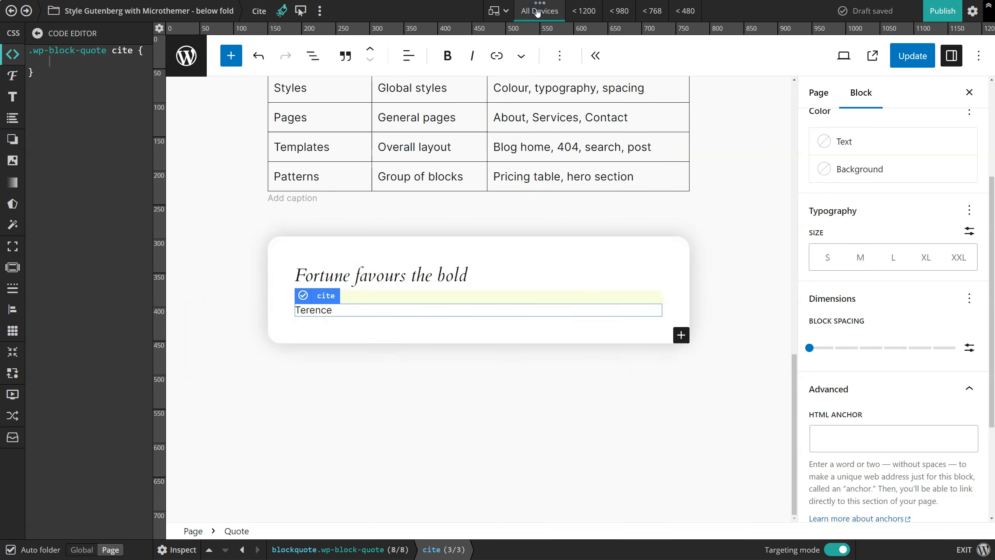
pyautogui.click(67, 62)
pyautogui.hotkey('ctrl', 'v')
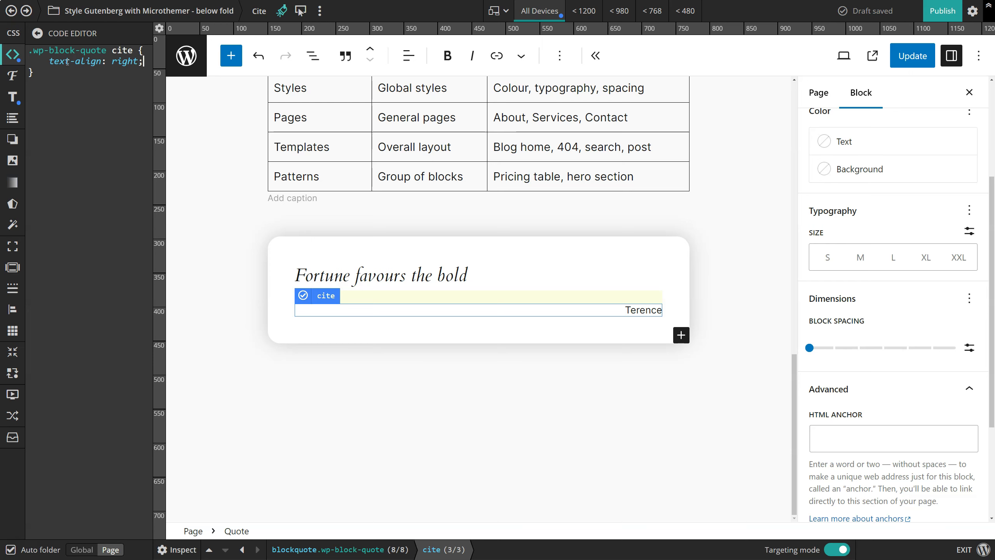
pyautogui.click(13, 97)
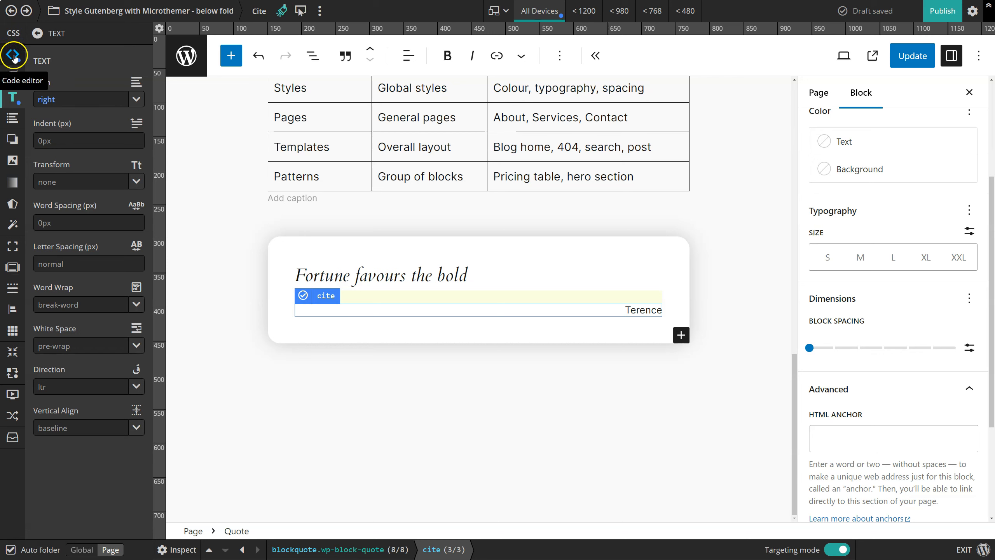
pyautogui.click(60, 99)
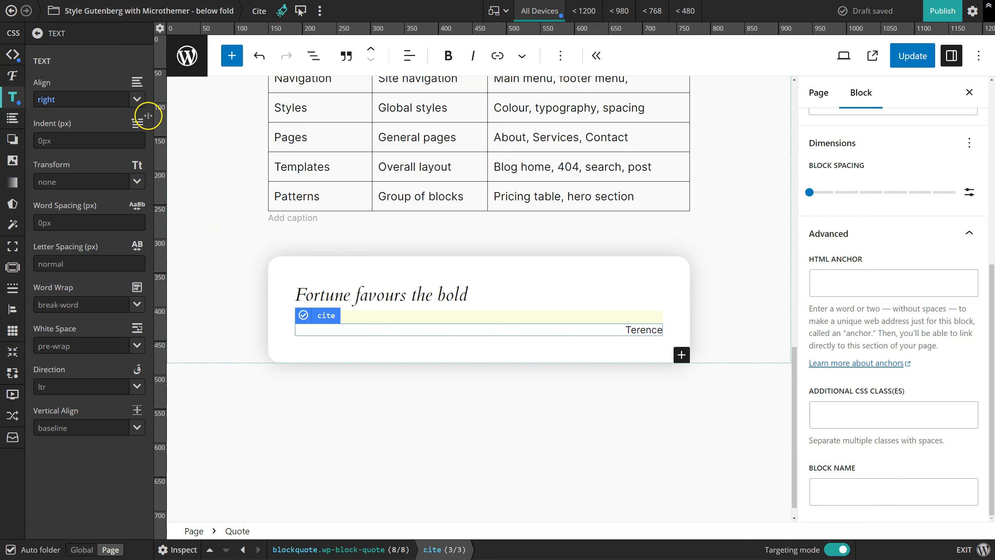
pyautogui.click(39, 34)
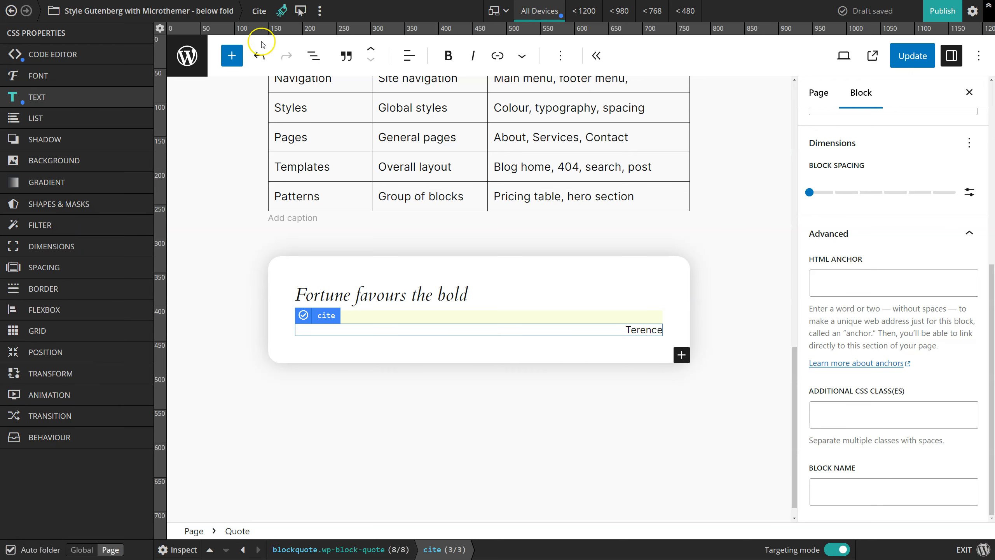
# Insert a Button block reading "Try Microthemer Today" below the quote, and save the .wp-block-button__link selector for it.
pyautogui.click(232, 55)
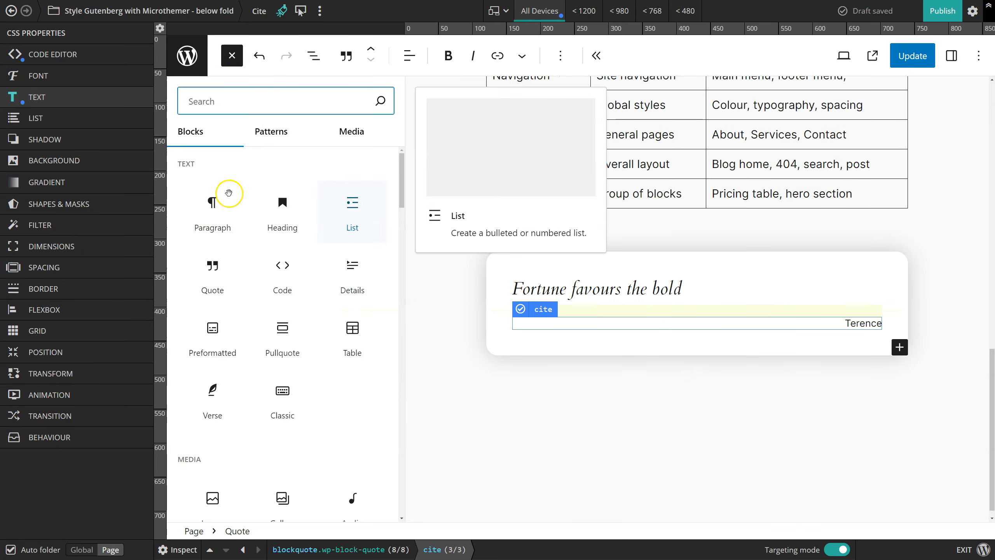
pyautogui.write('button')
pyautogui.click(212, 180)
pyautogui.click(524, 382)
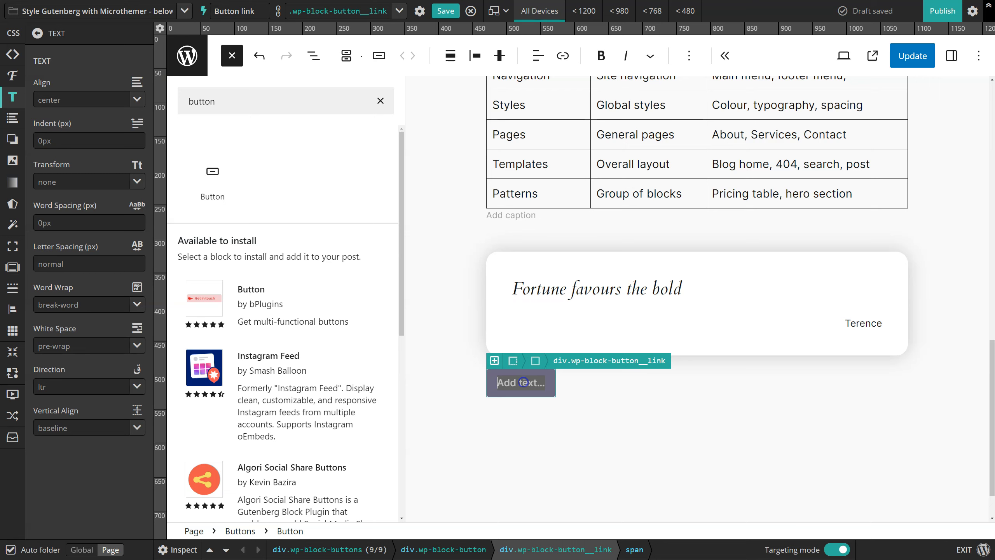
pyautogui.write('Try Microthemer Today')
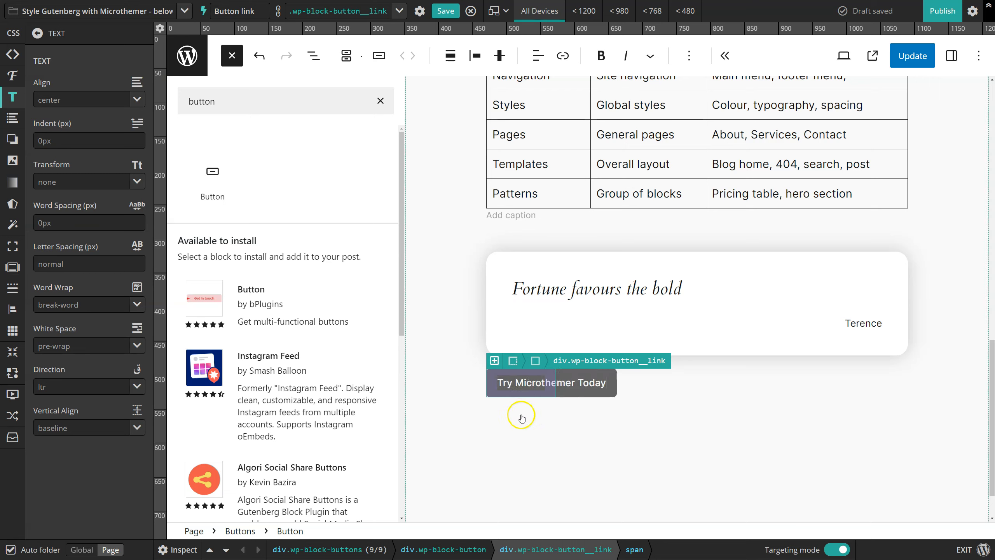
pyautogui.click(445, 10)
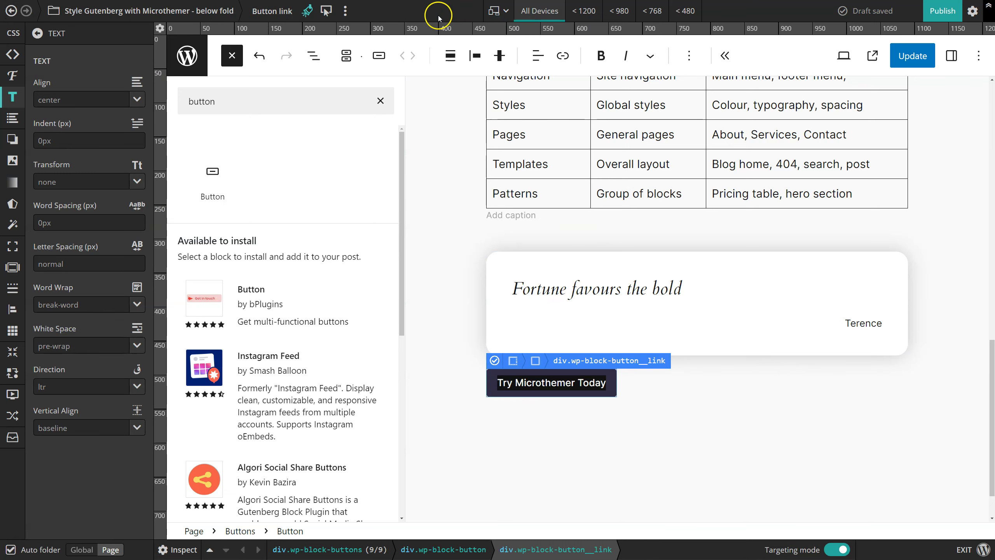
# Set the padding of the .wp-block-button__link selector to 5.3rem on all four sides.
pyautogui.click(13, 268)
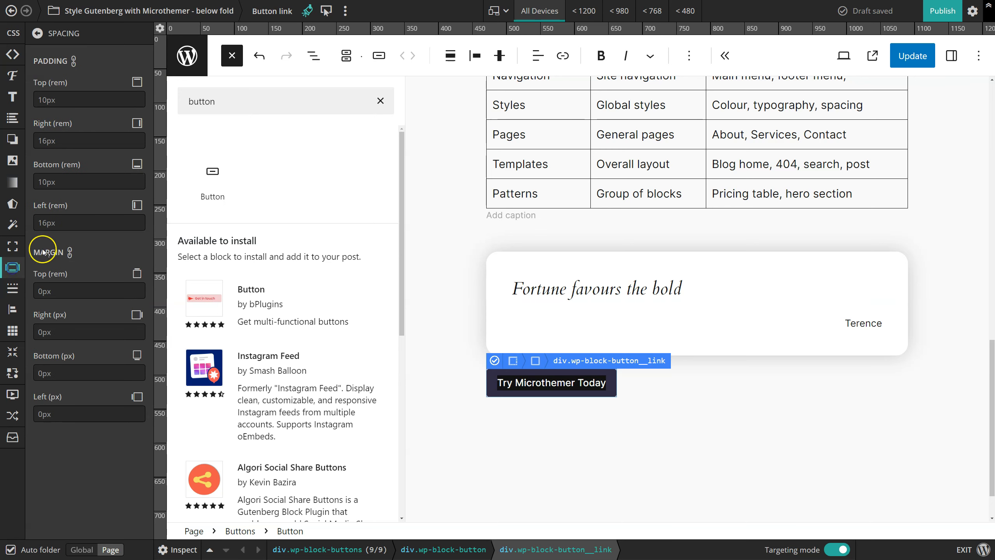
pyautogui.click(102, 100)
pyautogui.moveTo(233, 114); pyautogui.dragTo(175, 116)
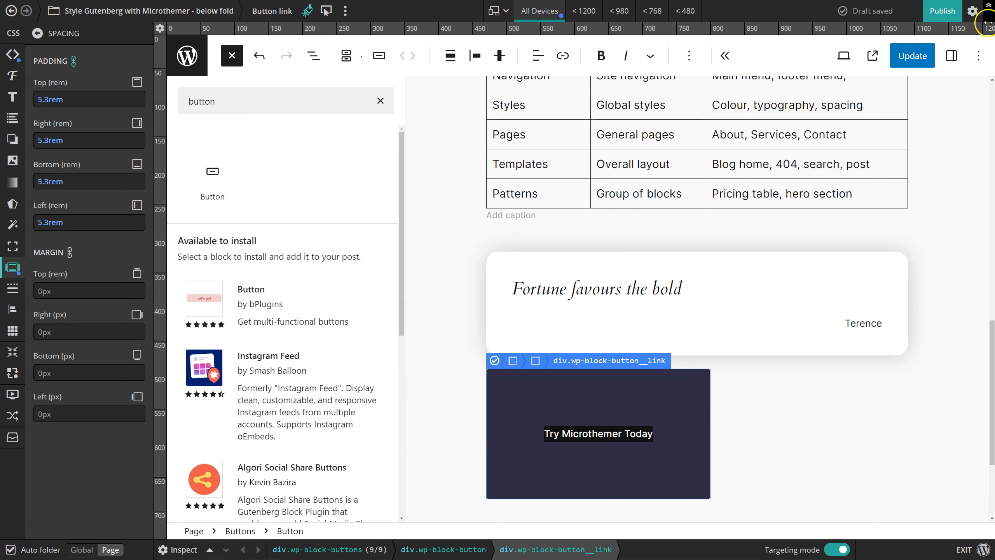
# Set the Button block's width to 75% in the block settings, and turn off the element highlighting.
pyautogui.click(952, 57)
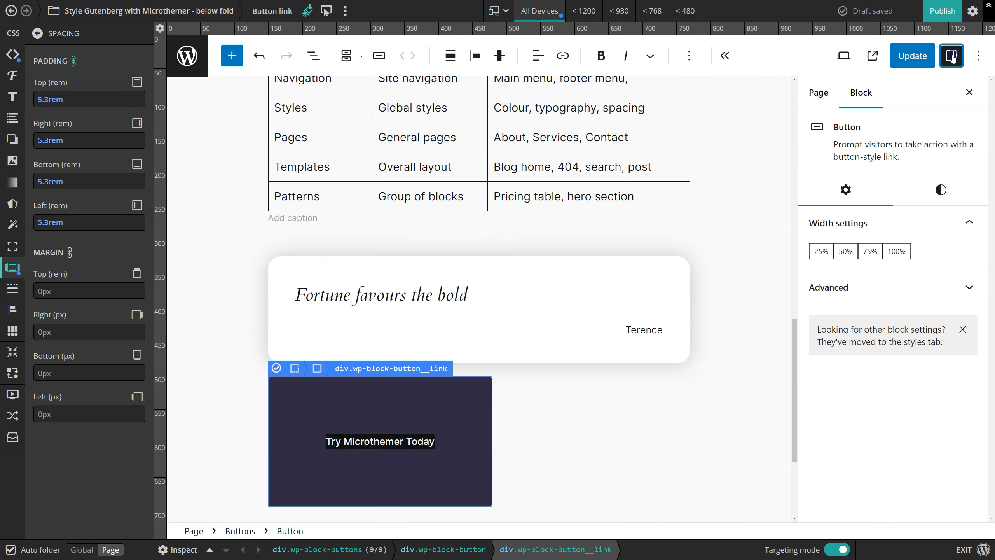
pyautogui.click(869, 255)
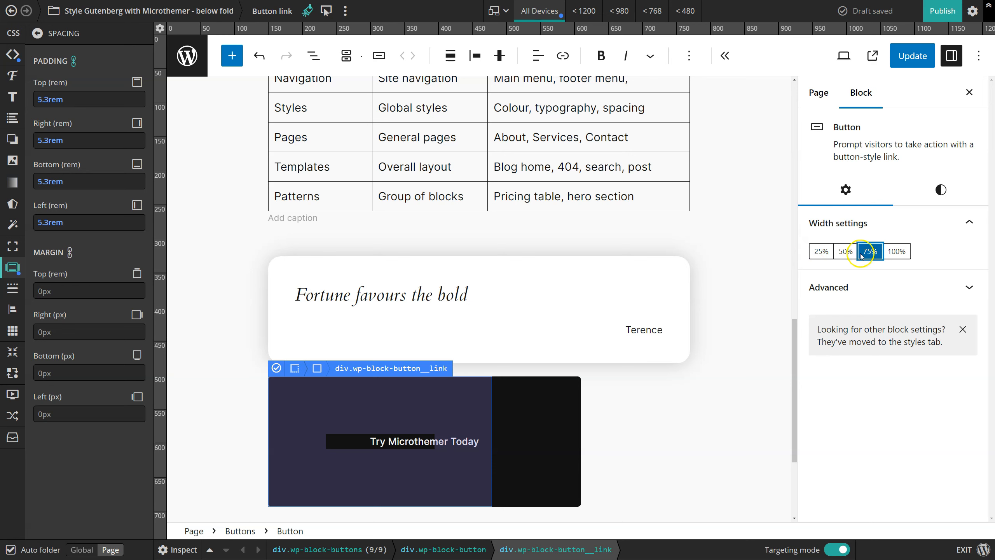
pyautogui.click(308, 10)
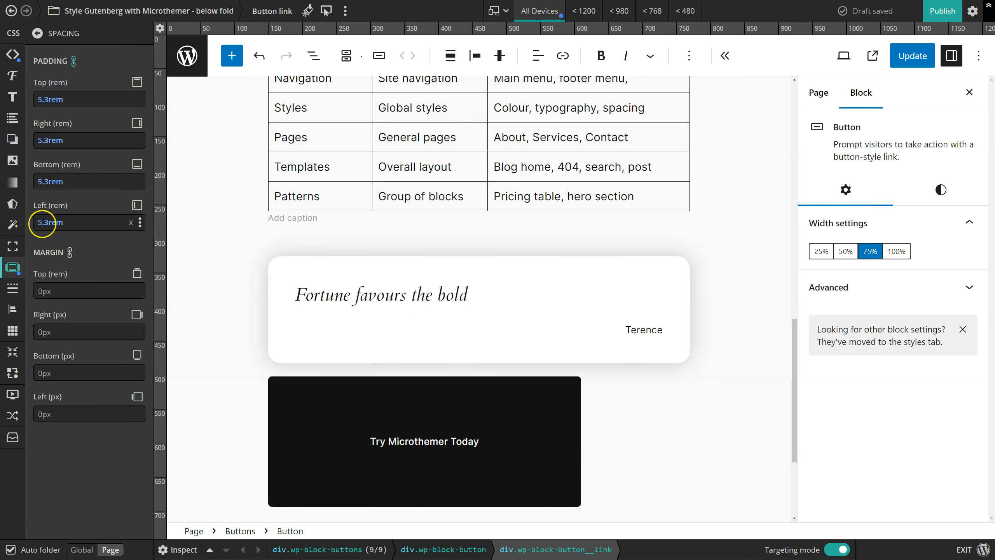
# Apply the [pebble-4] shape as the mask image of the button link.
pyautogui.click(11, 201)
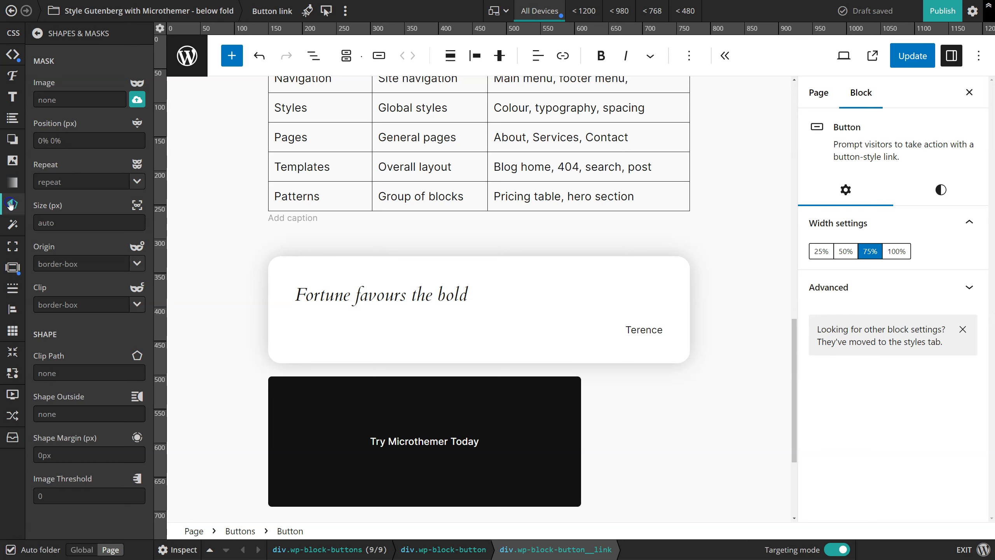
pyautogui.click(120, 100)
pyautogui.scroll(-10, 119, 187)
pyautogui.scroll(-4, 77, 211)
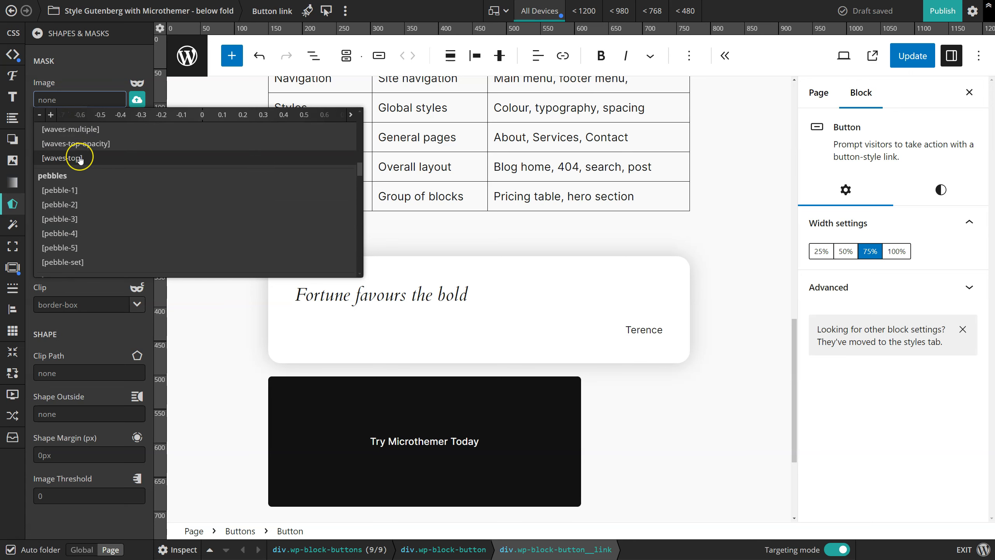
pyautogui.press('Down')
pyautogui.press('Down')
pyautogui.press('Down')
pyautogui.press('Down')
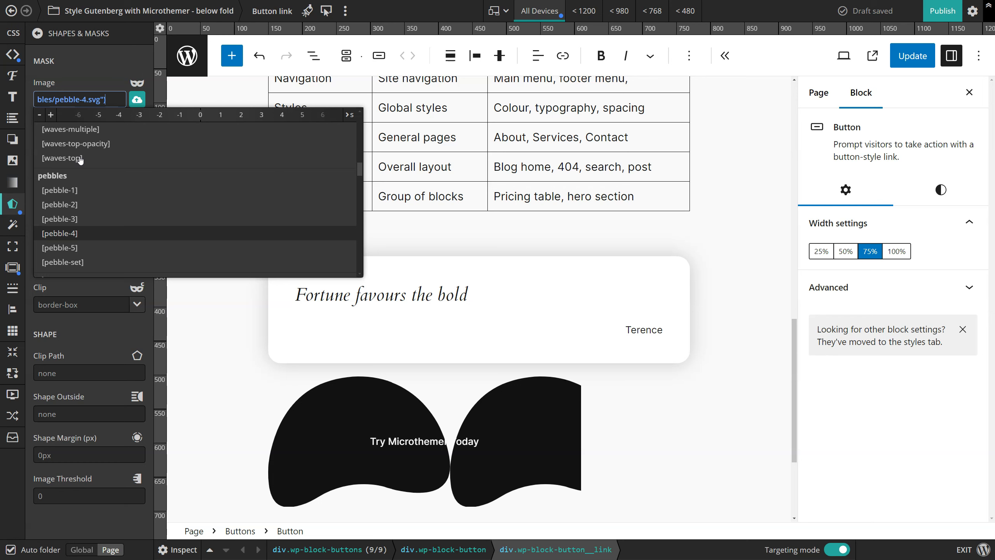
pyautogui.click(101, 59)
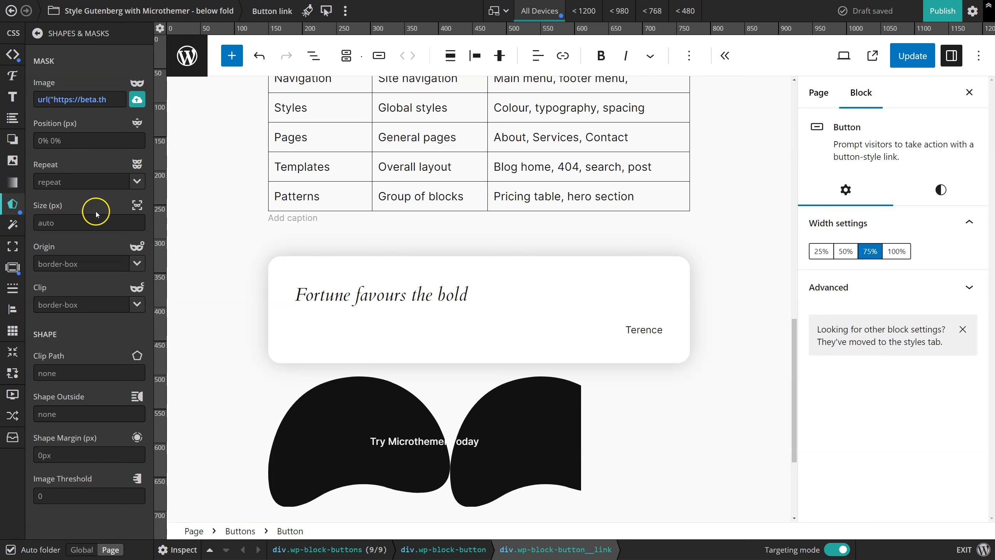
# Set the button link's mask repeat to no-repeat and its mask position to center center.
pyautogui.click(137, 182)
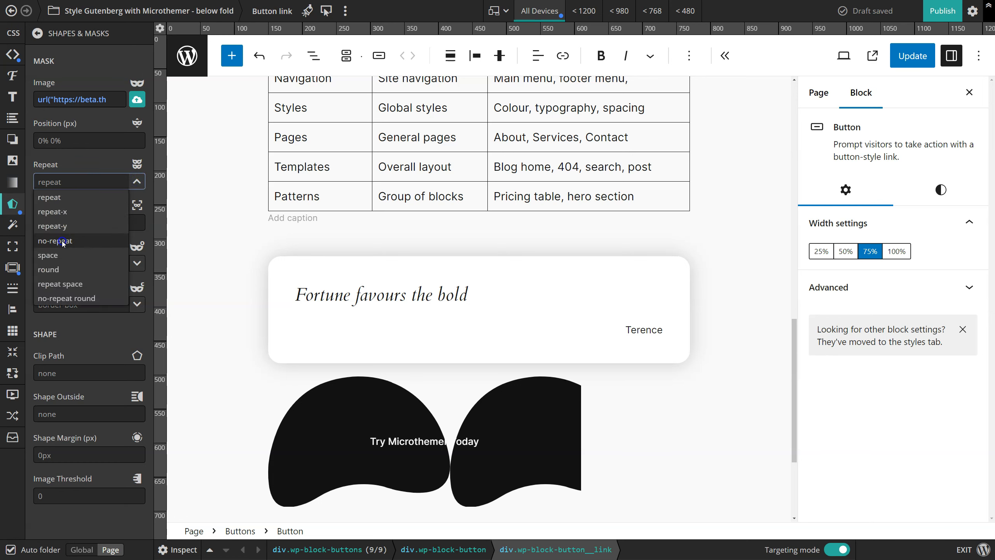
pyautogui.click(62, 241)
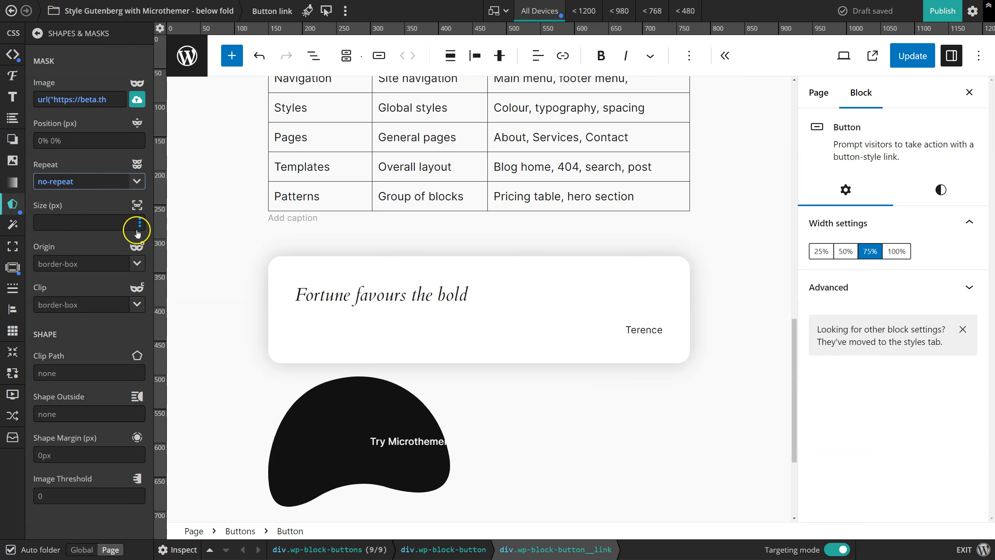
pyautogui.click(133, 137)
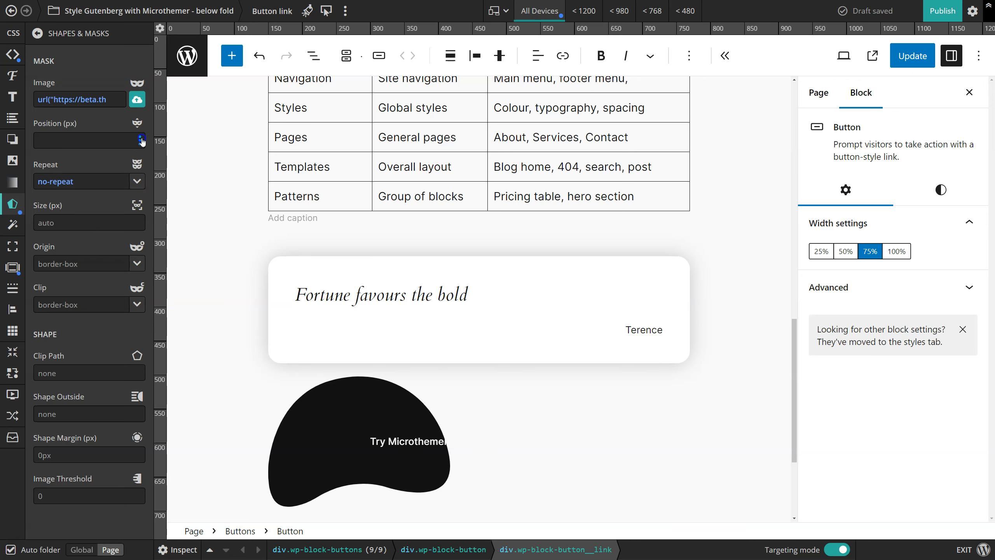
pyautogui.click(74, 202)
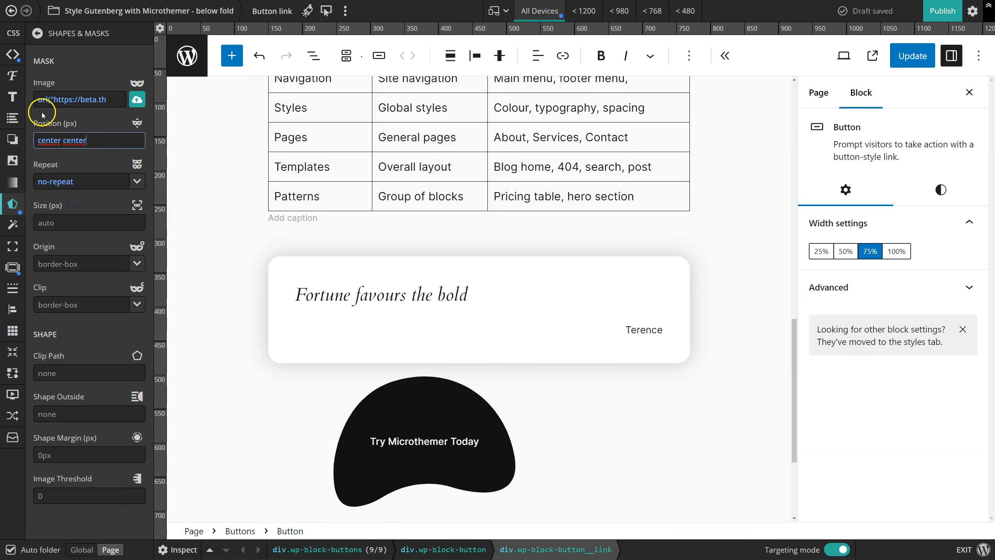
# Set the button link's font size to var(--wp--preset--font-size--large), and check the enlarged button.
pyautogui.click(12, 76)
pyautogui.click(140, 188)
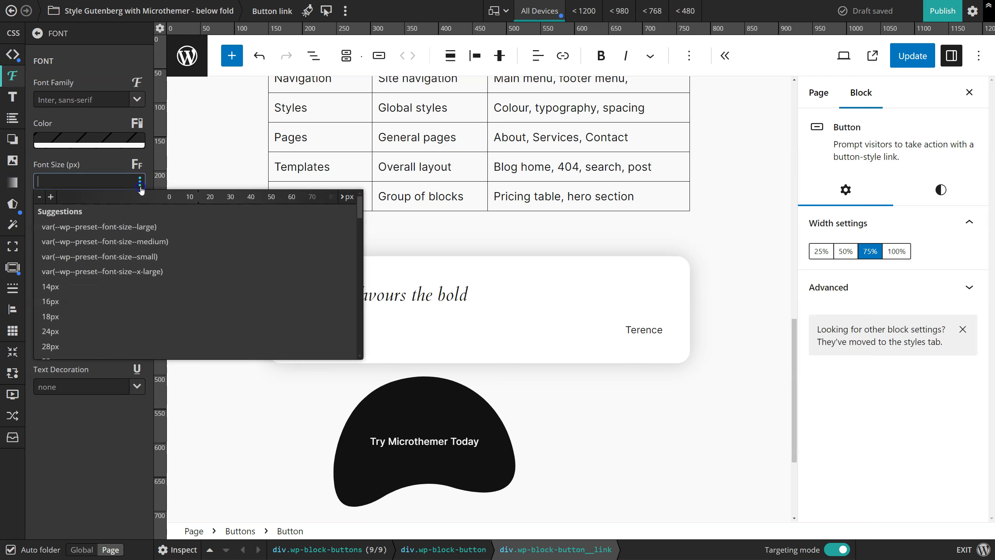
pyautogui.click(132, 227)
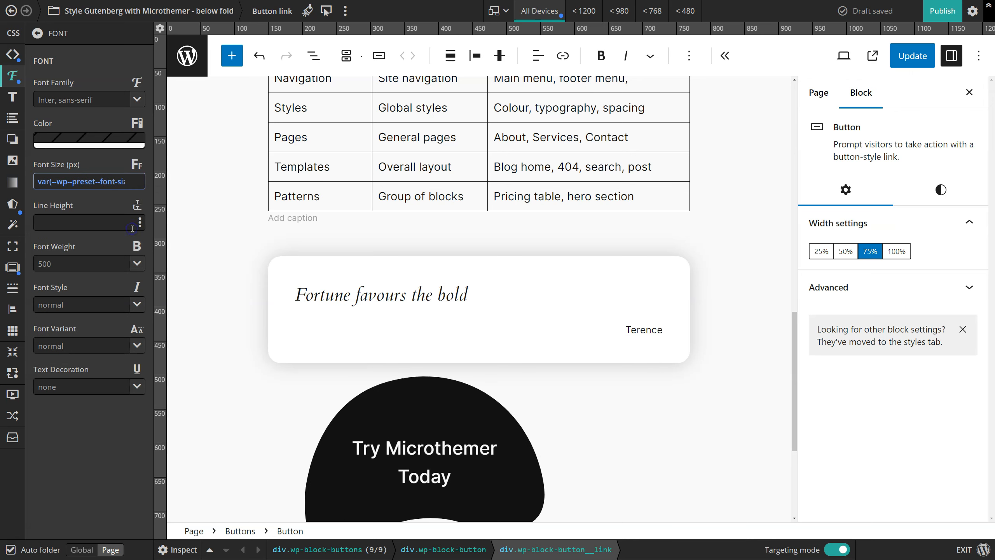
pyautogui.scroll(-4, 705, 288)
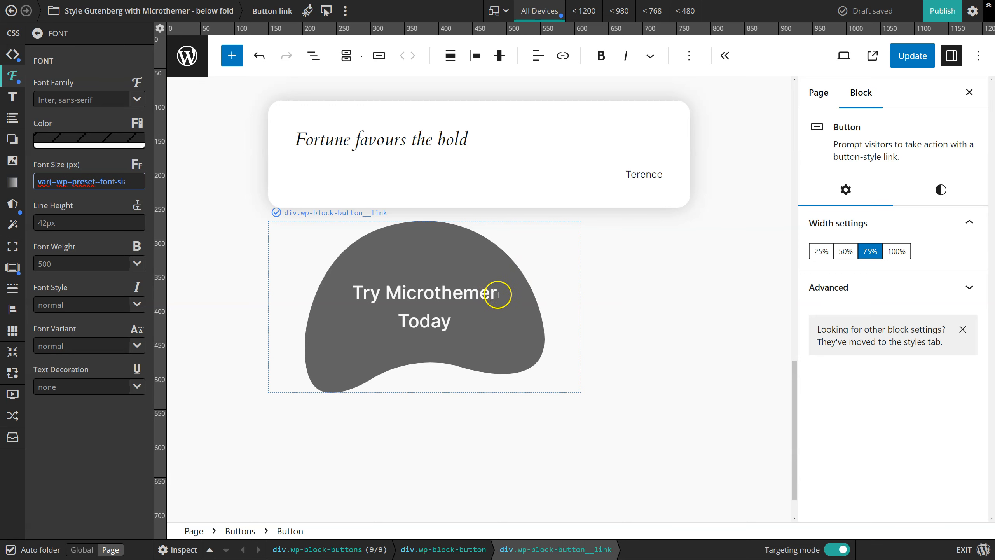
# Target the parent .wp-block-button element and set its right and left margins to auto.
pyautogui.click(495, 317)
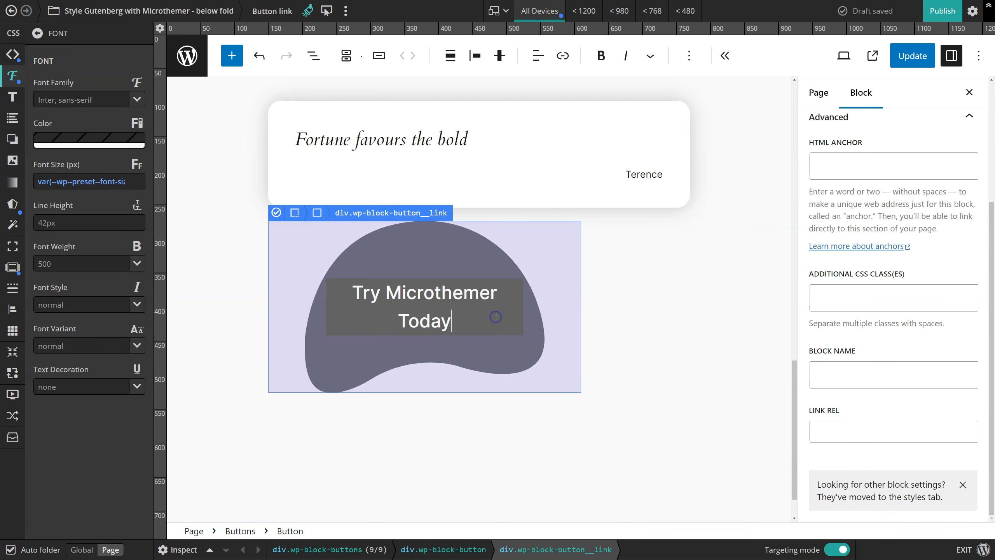
pyautogui.click(459, 549)
pyautogui.click(444, 552)
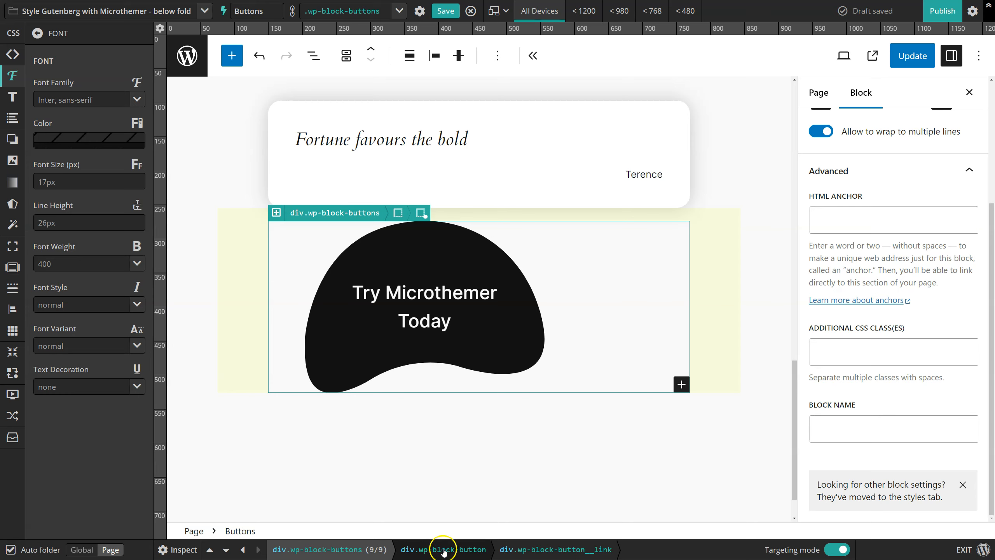
pyautogui.click(459, 550)
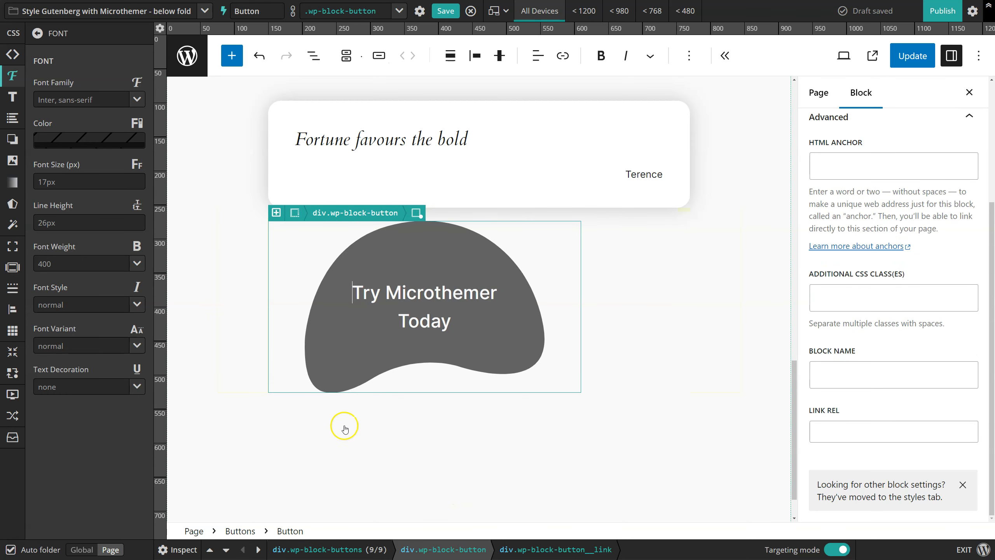
pyautogui.click(12, 267)
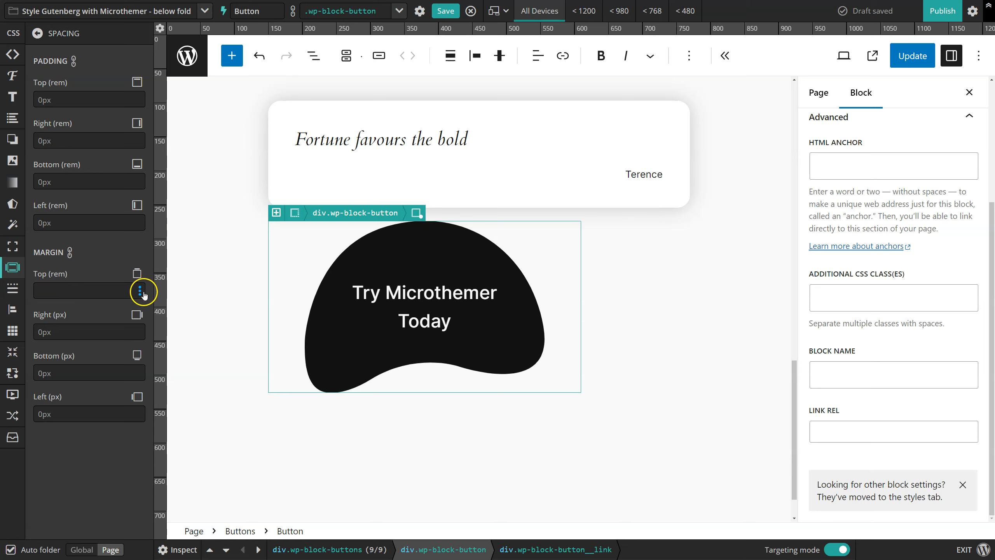
pyautogui.click(140, 331)
pyautogui.click(82, 404)
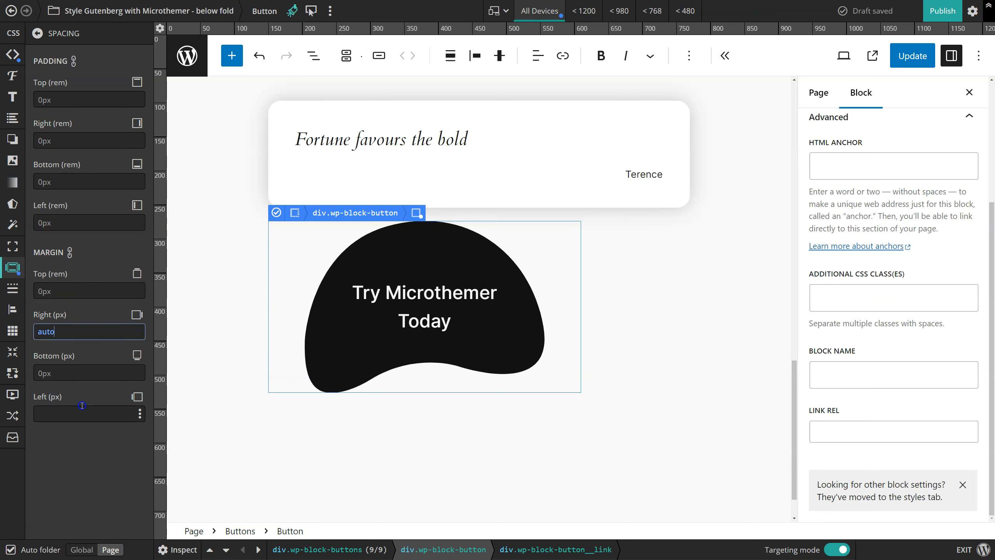
pyautogui.click(140, 414)
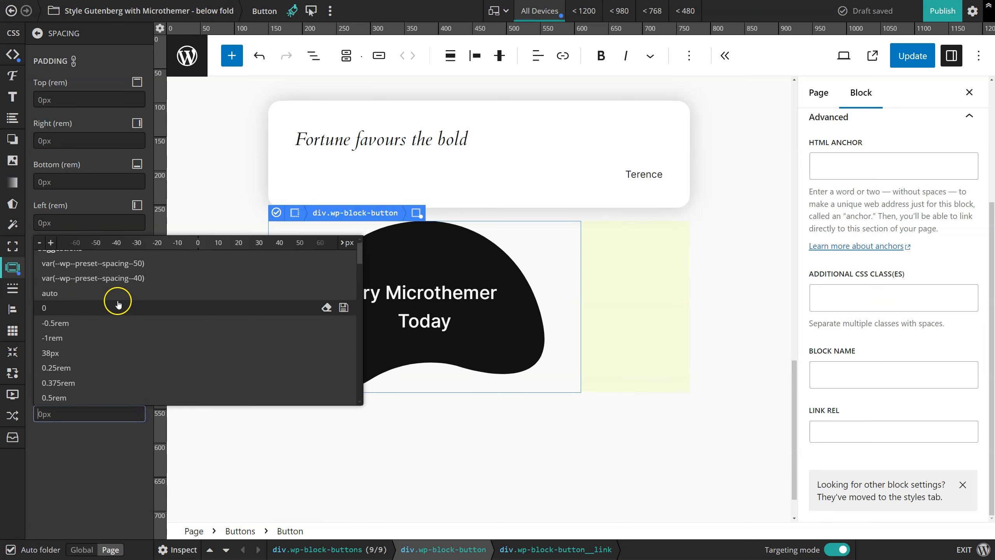
pyautogui.click(69, 293)
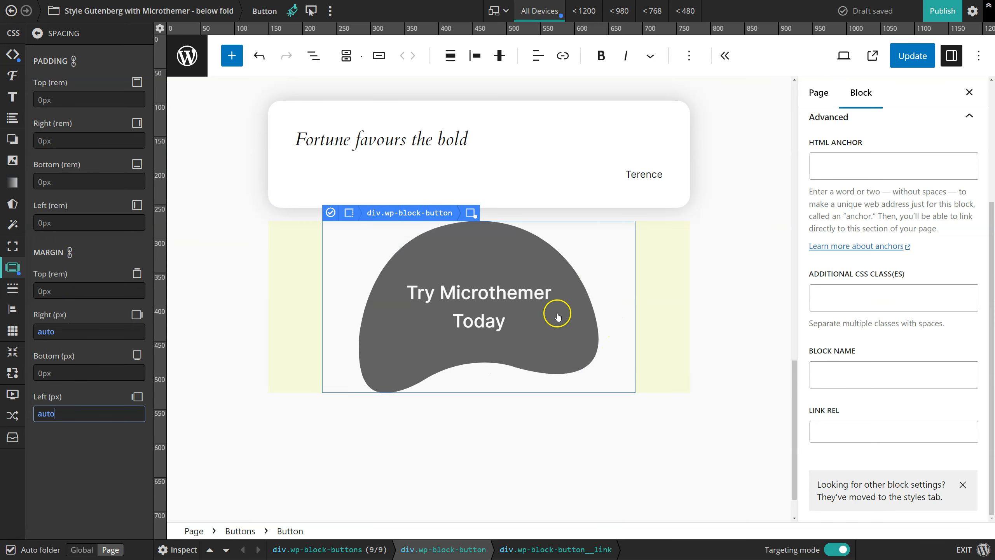
# Set the top margin of .wp-block-button to var(--wp--preset--spacing--40), and check the gap below the quote without highlighting.
pyautogui.scroll(4, 762, 460)
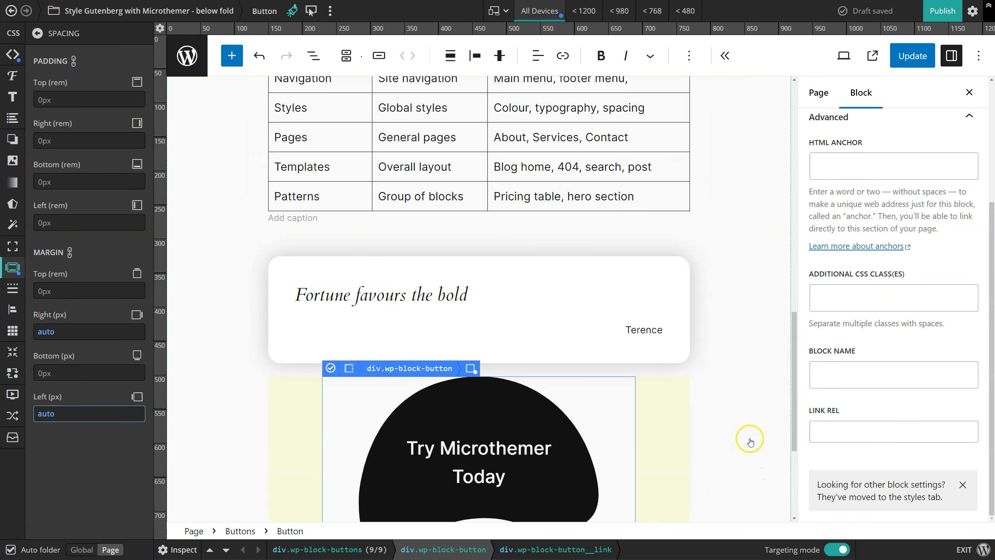
pyautogui.scroll(-1, 744, 424)
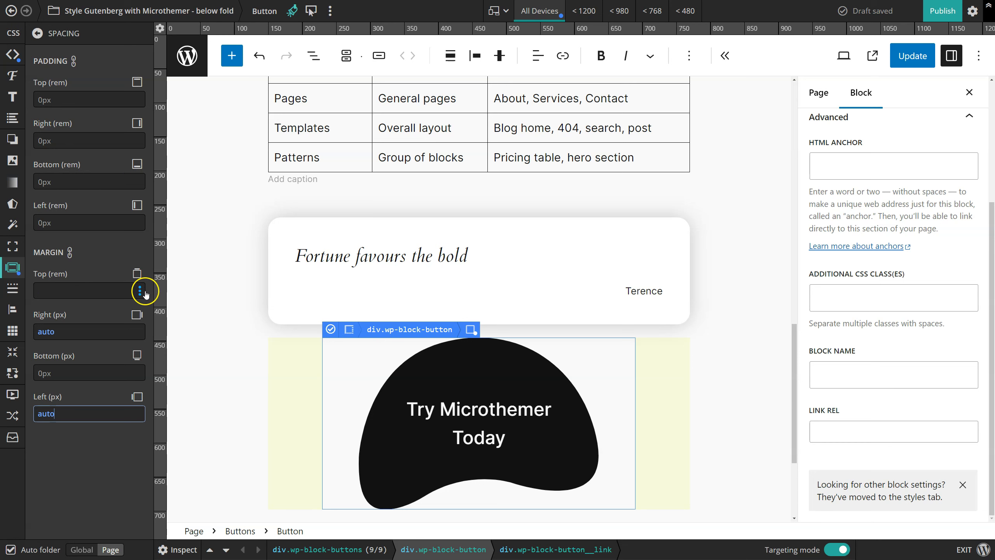
pyautogui.click(141, 293)
pyautogui.click(122, 333)
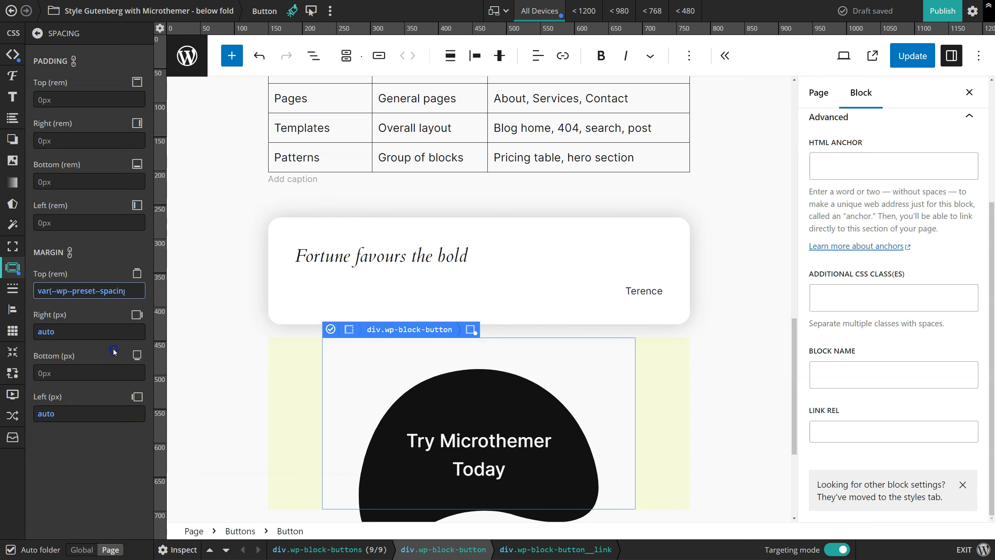
pyautogui.click(289, 11)
pyautogui.scroll(-3, 764, 305)
pyautogui.scroll(2, 764, 305)
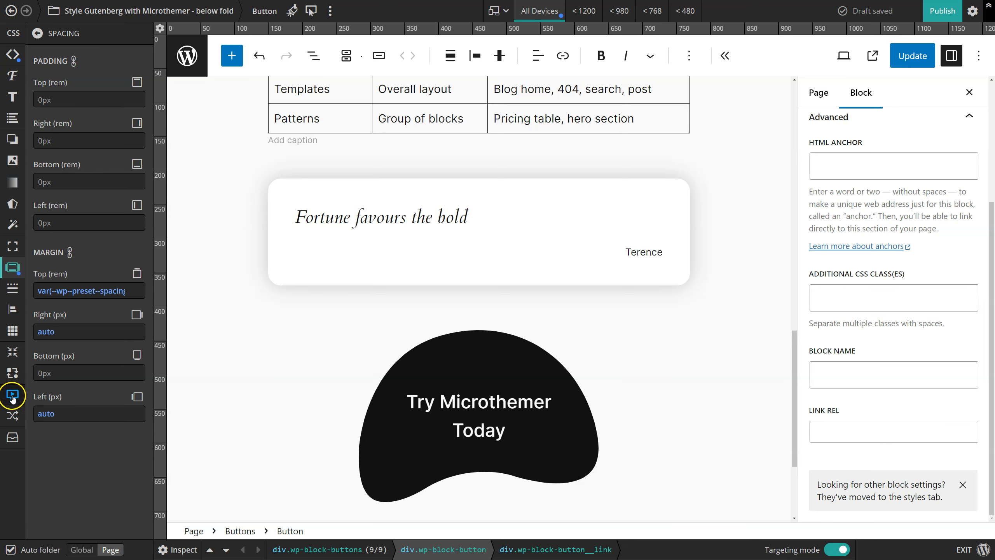
# Add a pulse animation to .wp-block-button and set its triggering event to inView.
pyautogui.click(24, 392)
pyautogui.click(137, 100)
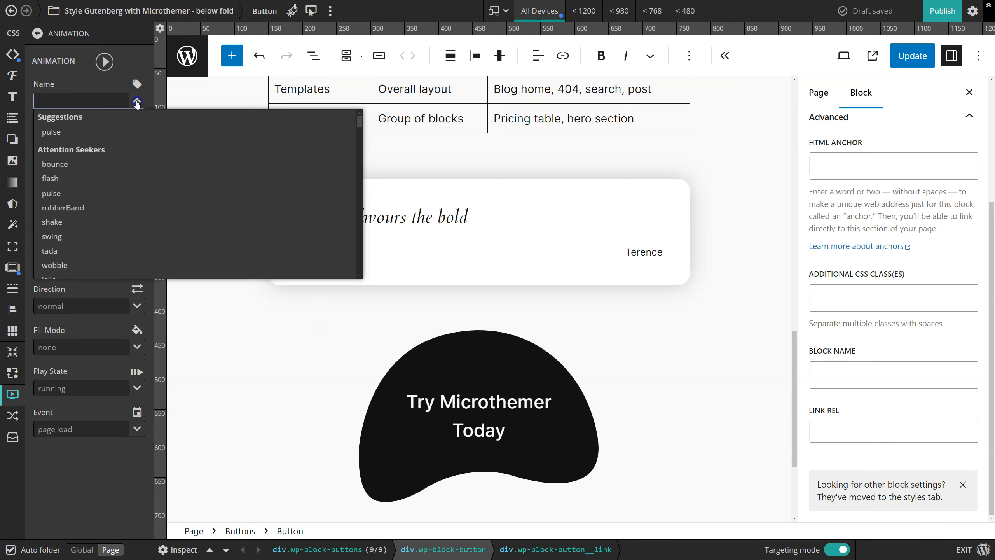
pyautogui.click(53, 133)
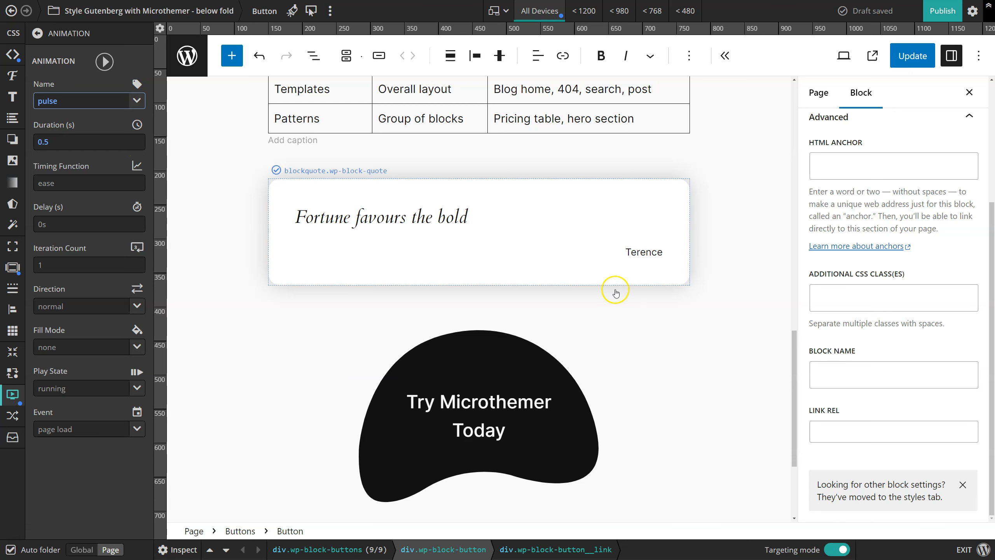
pyautogui.click(137, 429)
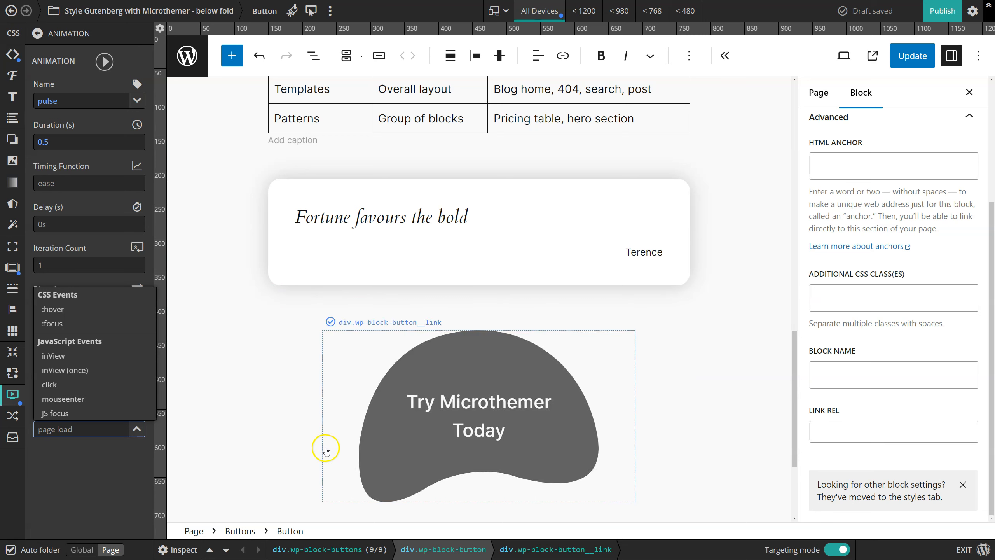
pyautogui.click(59, 356)
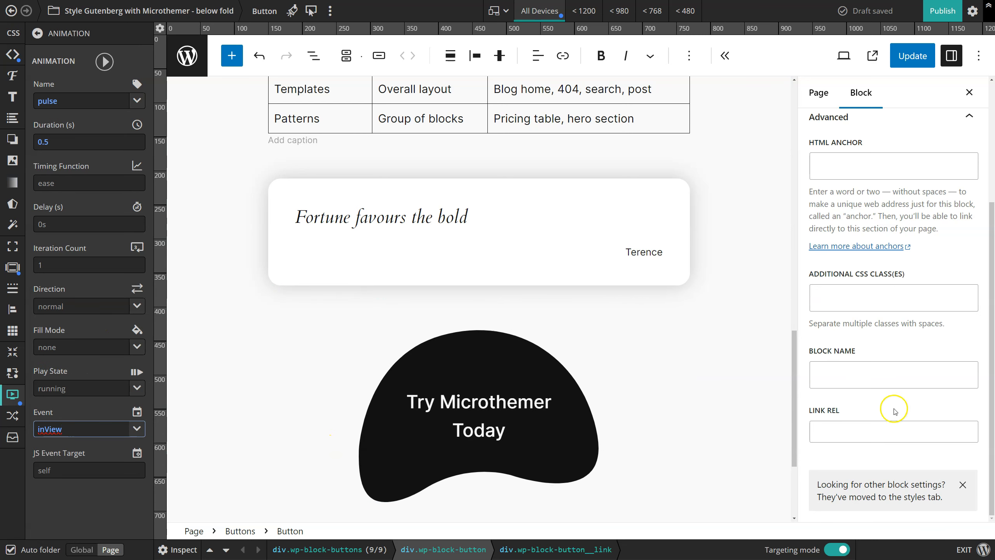
# Set the pulse animation's duration to 2s, and review the CSS code generated for .wp-block-button.
pyautogui.click(140, 143)
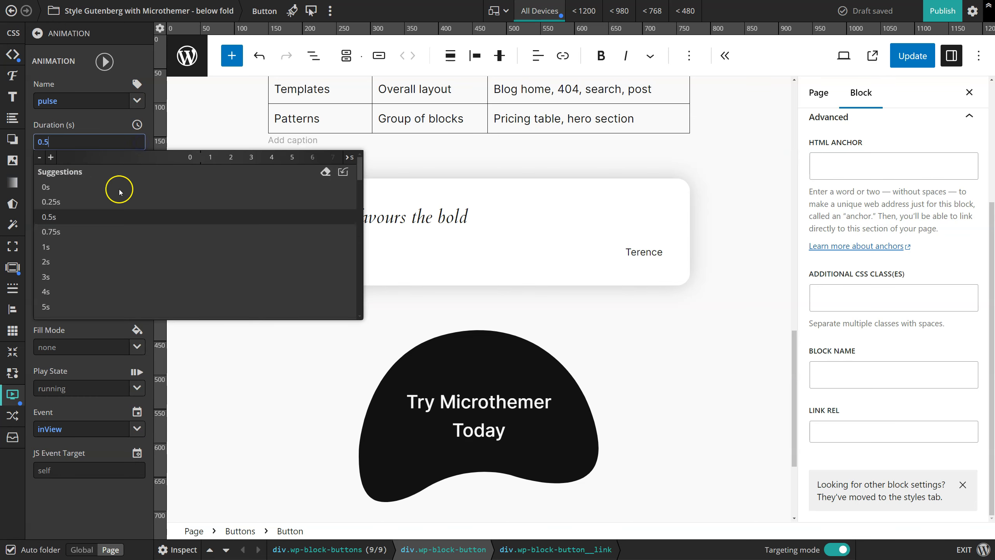
pyautogui.click(61, 261)
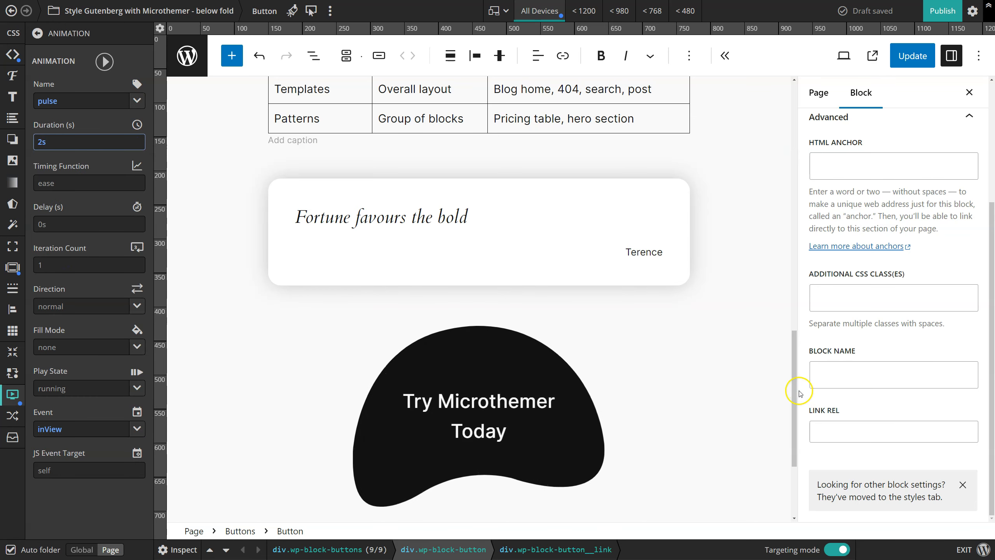
pyautogui.moveTo(794, 394); pyautogui.dragTo(806, 412)
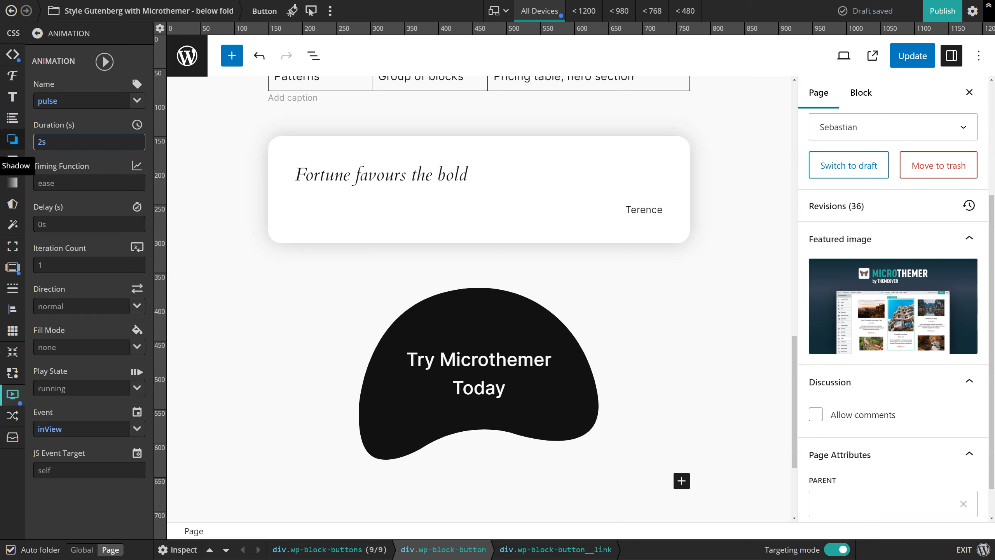
pyautogui.click(12, 55)
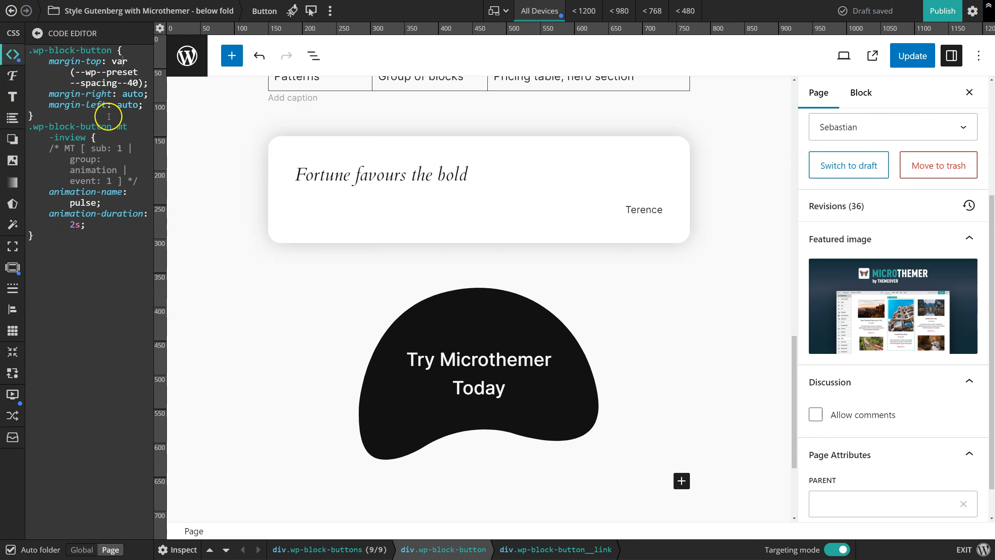
# Widen the style panel, and set the padding of .wp-block-button__link to 6rem on all four sides.
pyautogui.moveTo(154, 140); pyautogui.dragTo(258, 142)
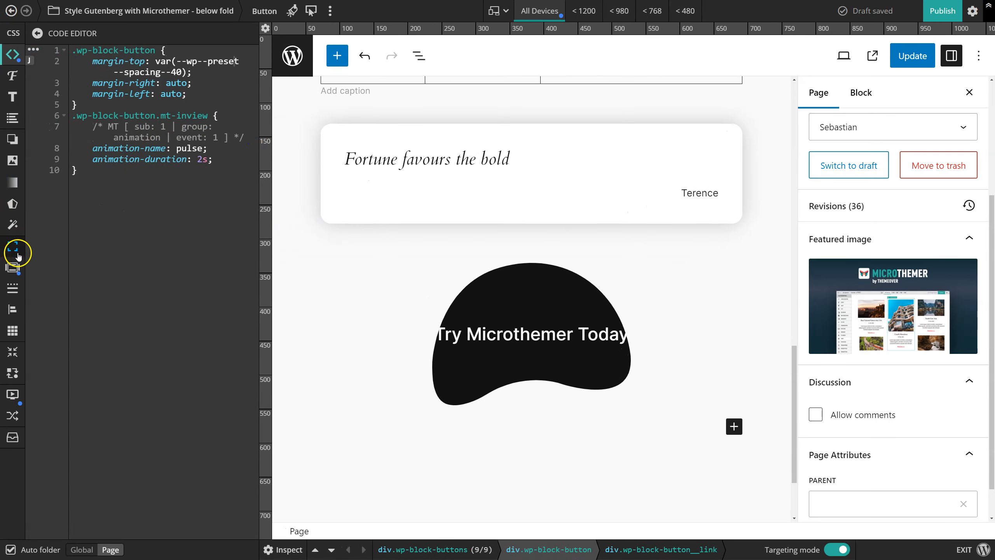
pyautogui.click(12, 267)
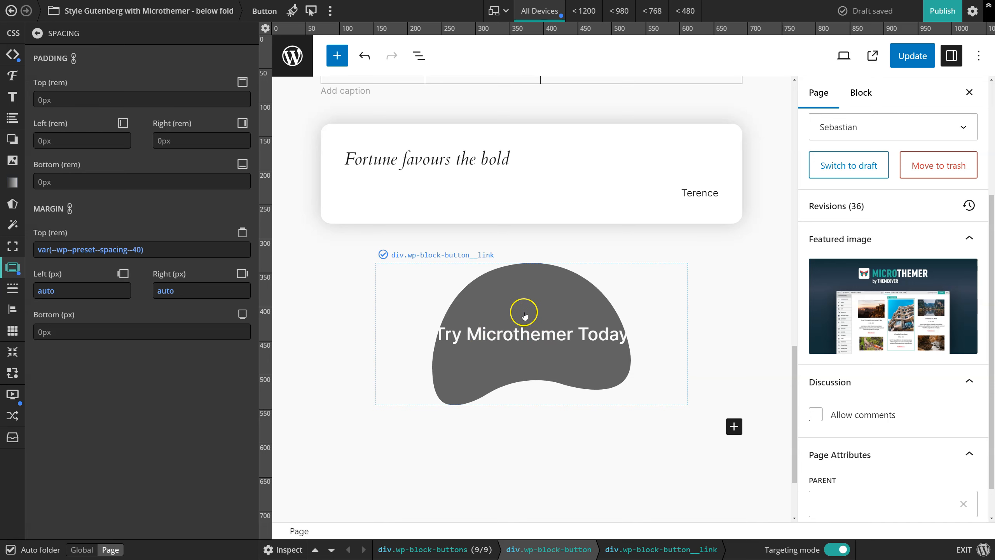
pyautogui.click(514, 321)
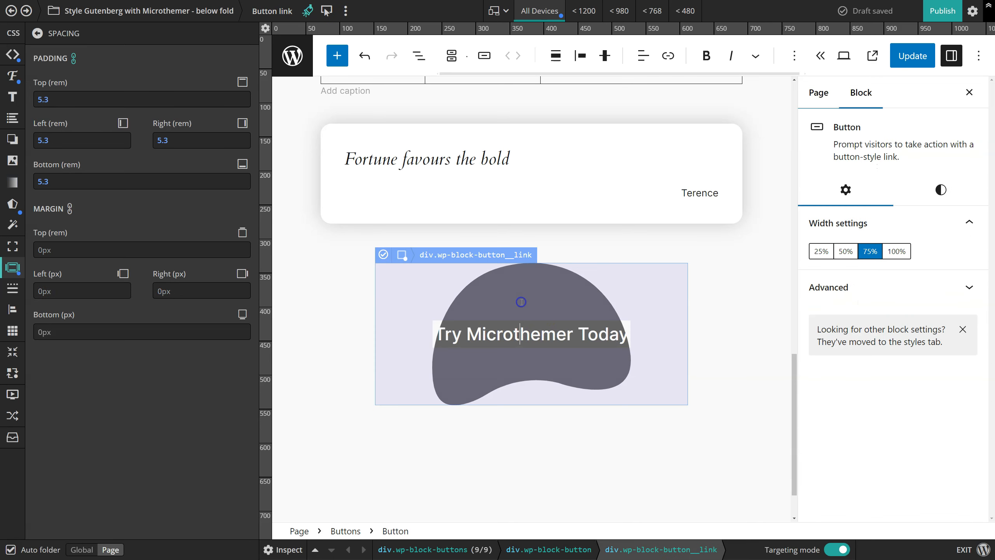
pyautogui.click(36, 250)
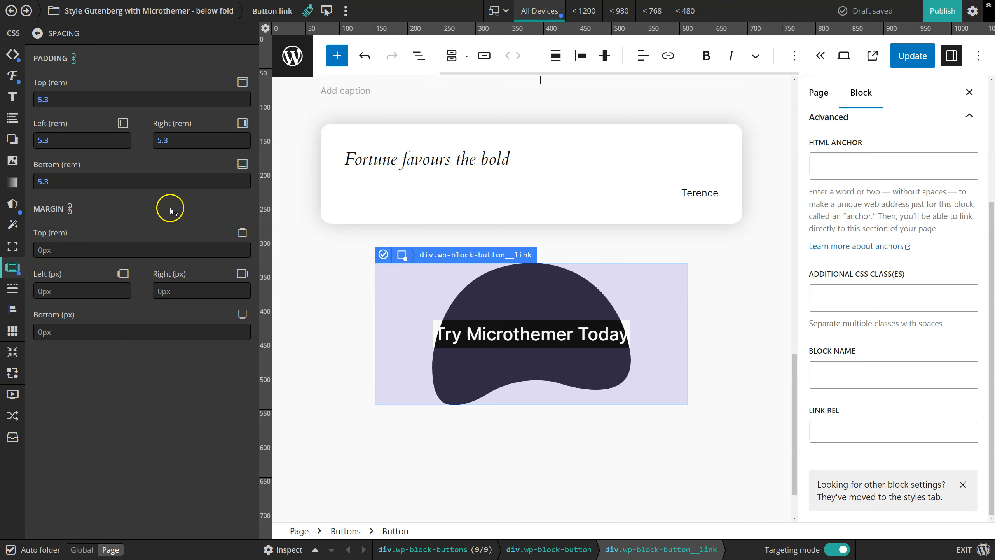
pyautogui.click(246, 101)
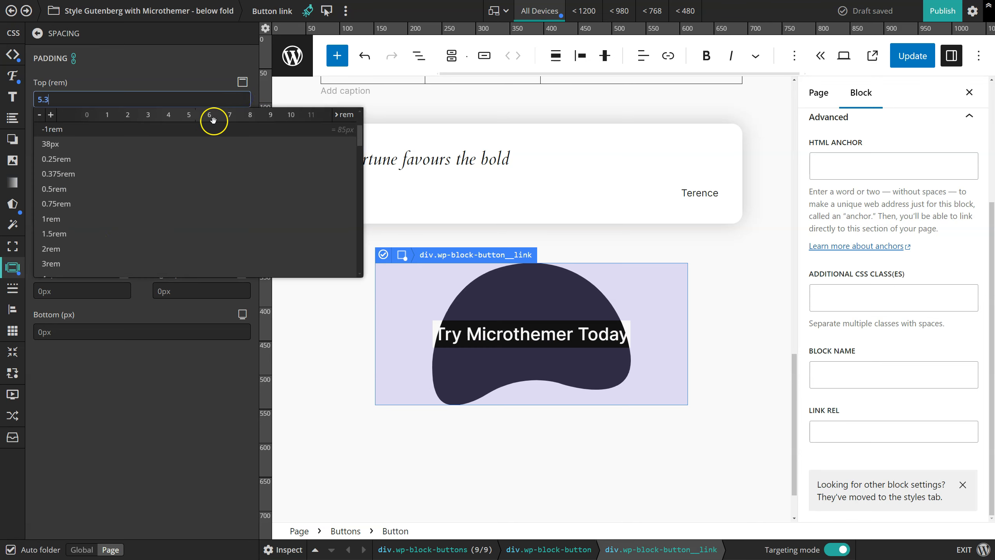
pyautogui.click(225, 115)
pyautogui.moveTo(225, 116); pyautogui.dragTo(218, 118)
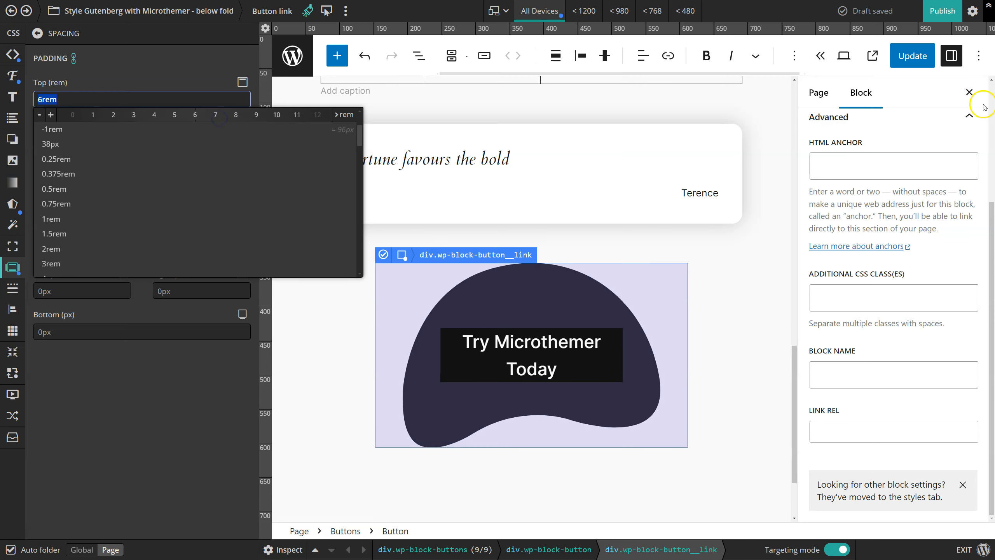
# Close the block settings sidebar, and change the padding of .wp-block-button__link to 5.6rem in its CSS code.
pyautogui.click(969, 92)
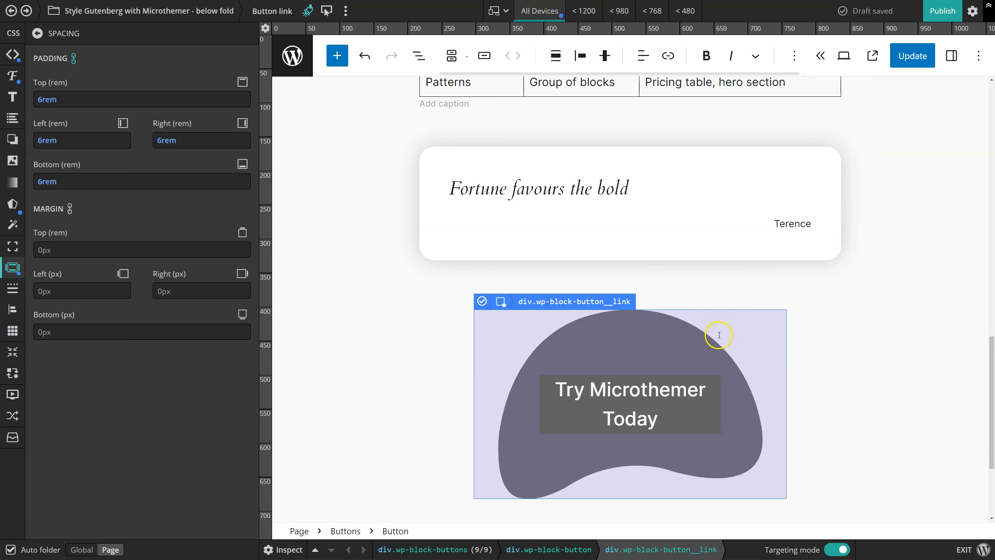
pyautogui.scroll(-2, 858, 231)
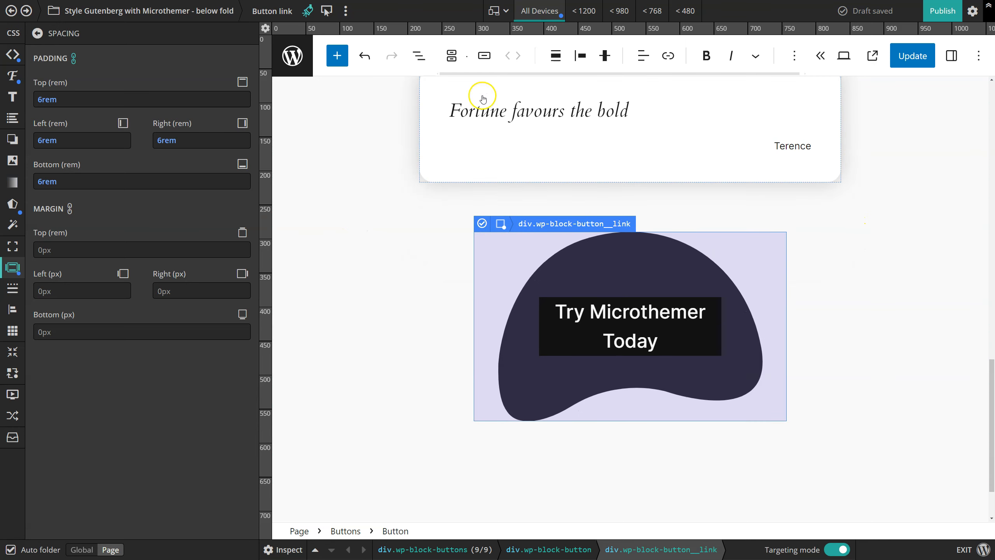
pyautogui.click(307, 11)
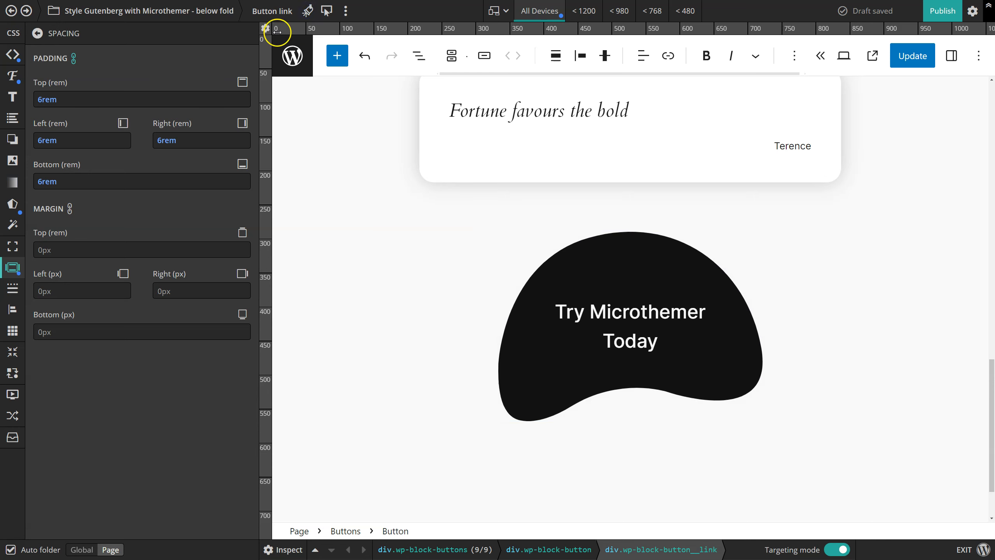
pyautogui.click(13, 55)
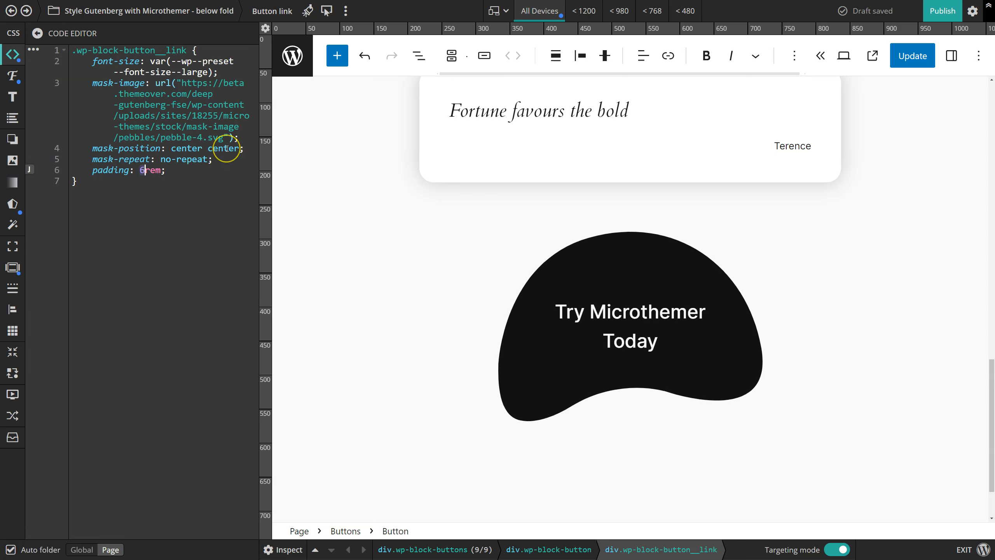
pyautogui.write('5.6')
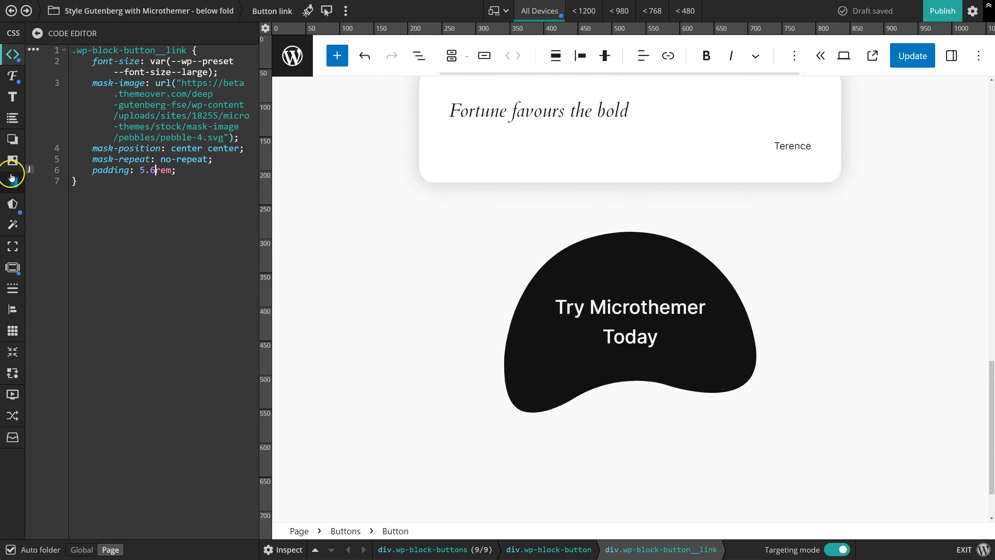
# Fine-tune the button link's padding to 5.7rem on all sides in the spacing options, and check the pebble shape without highlighting.
pyautogui.click(13, 269)
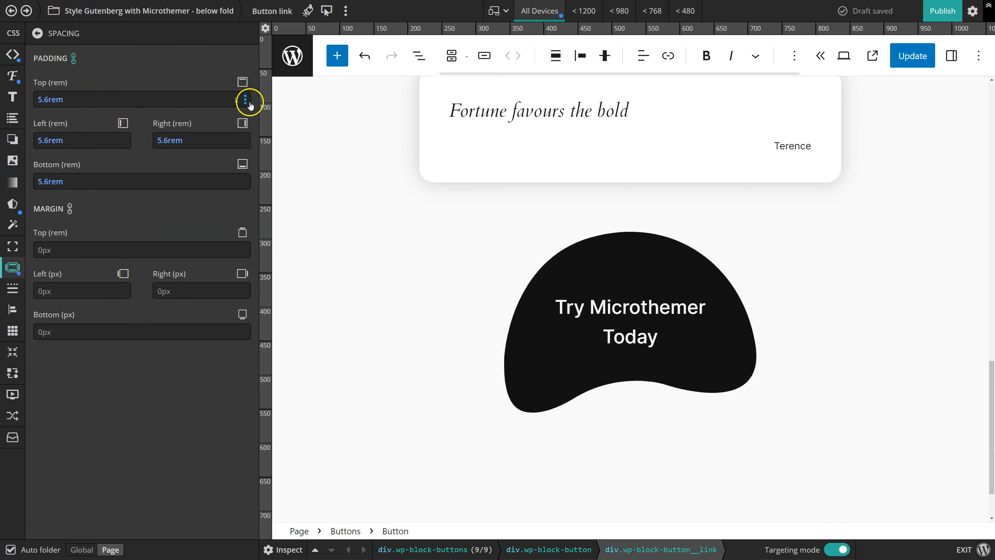
pyautogui.click(245, 100)
pyautogui.moveTo(182, 114); pyautogui.dragTo(181, 114)
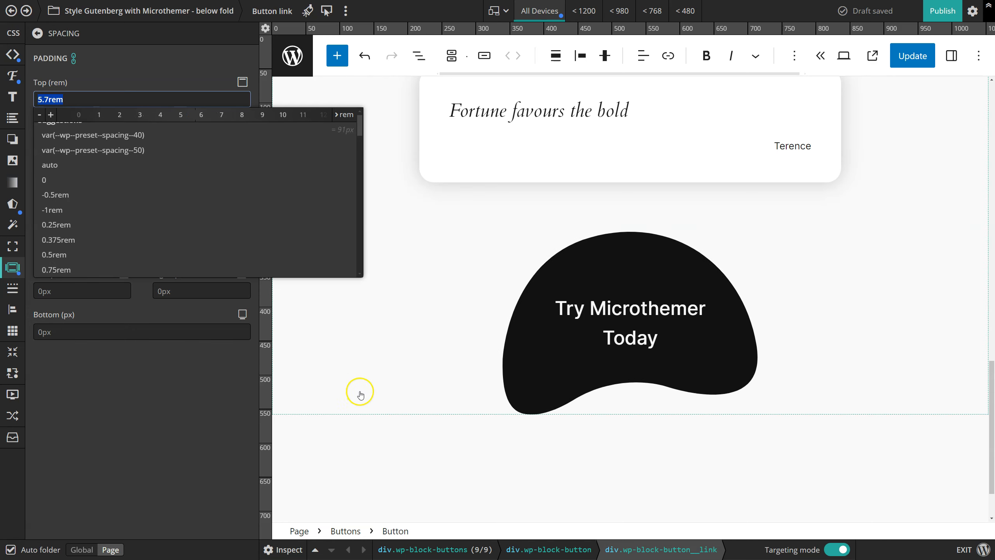
pyautogui.click(559, 351)
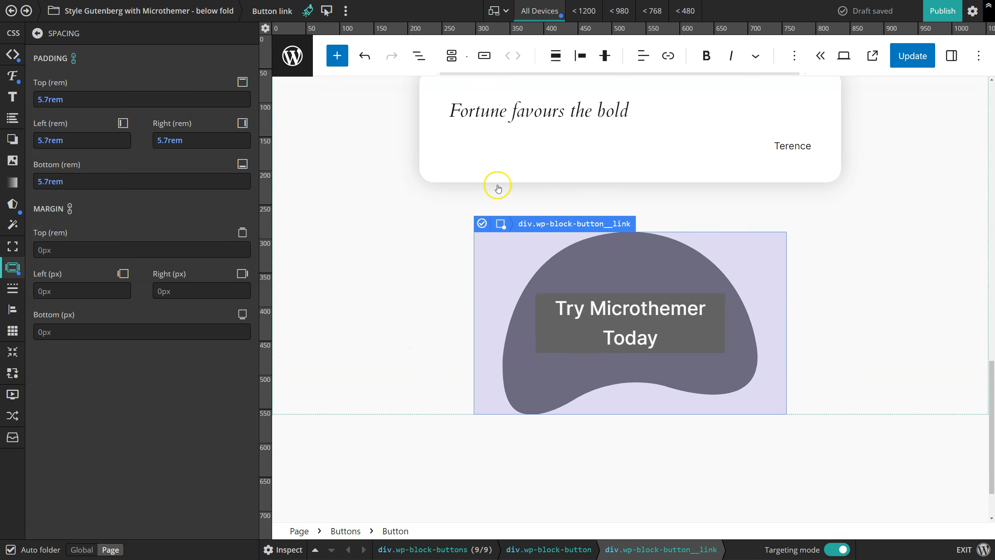
pyautogui.click(308, 11)
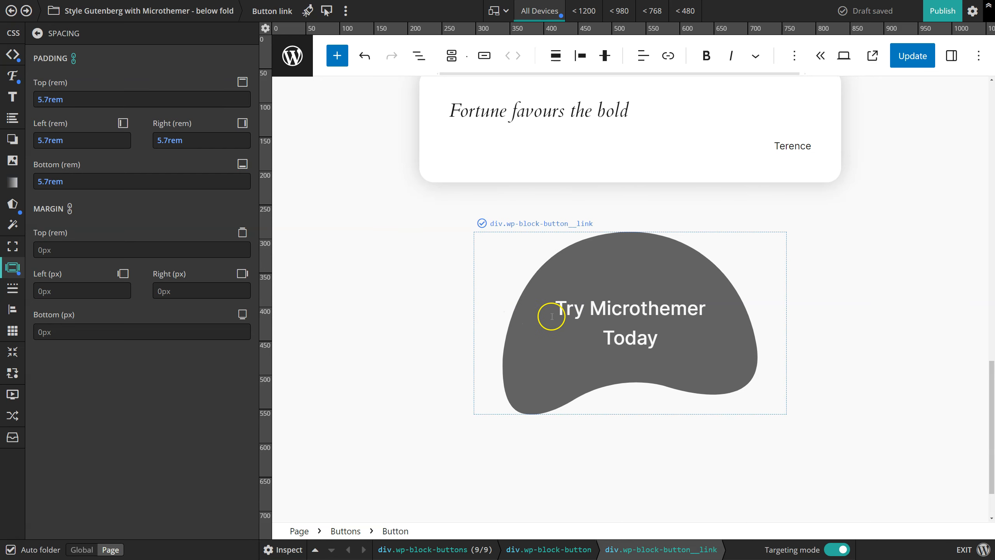
# Create and save a :hover variation of the .wp-block-button__link selector.
pyautogui.click(345, 10)
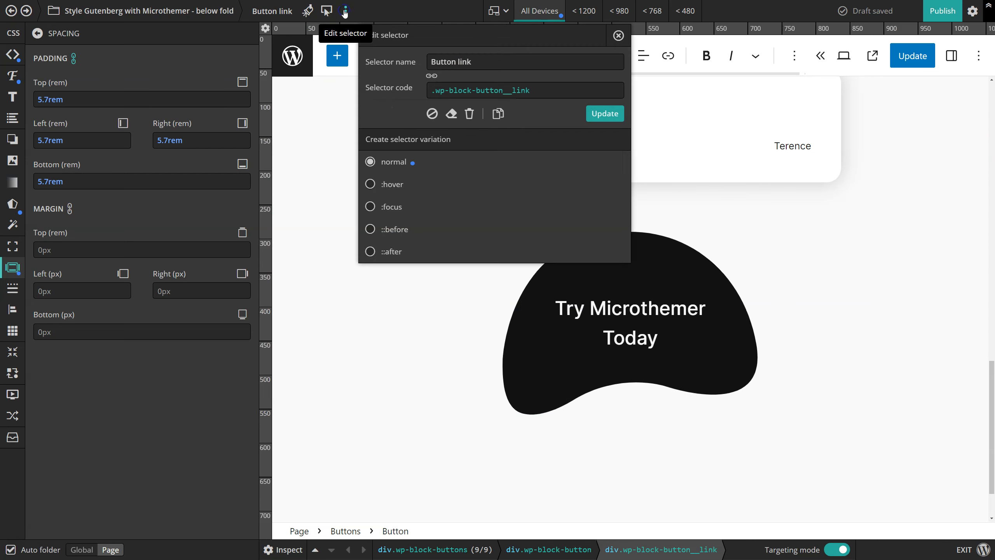
pyautogui.click(370, 184)
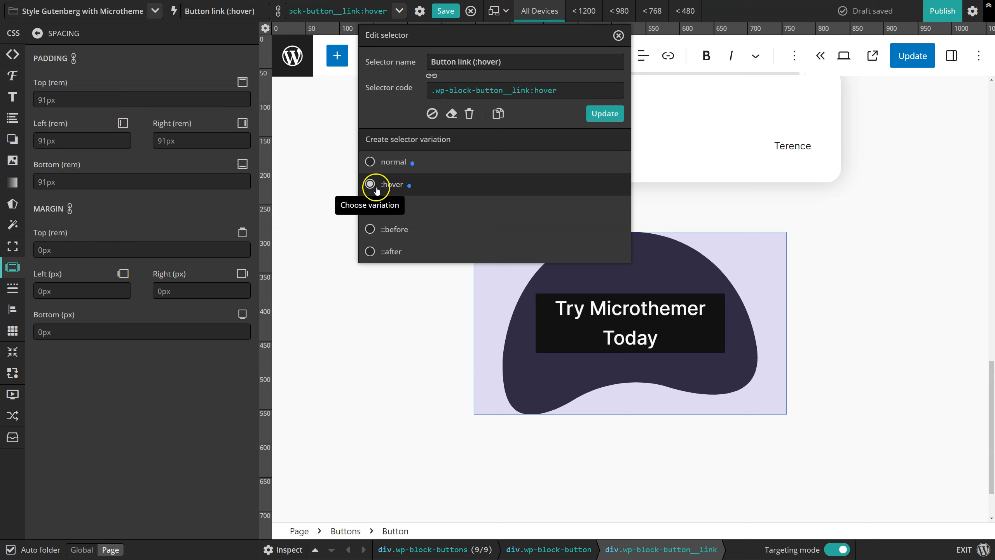
pyautogui.click(445, 12)
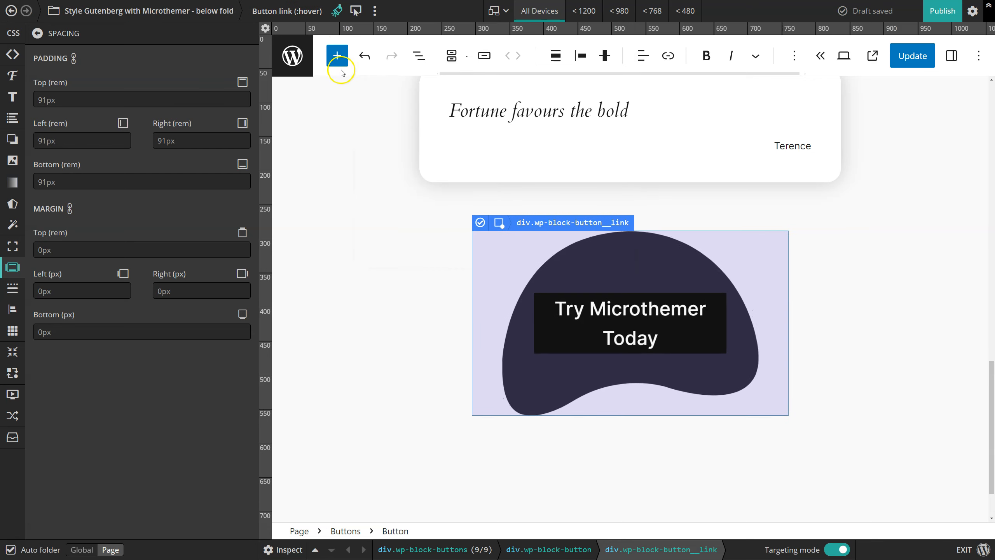
# Target the quote's paragraph and examine the selector modifiers that can be added to it.
pyautogui.scroll(-2, 477, 358)
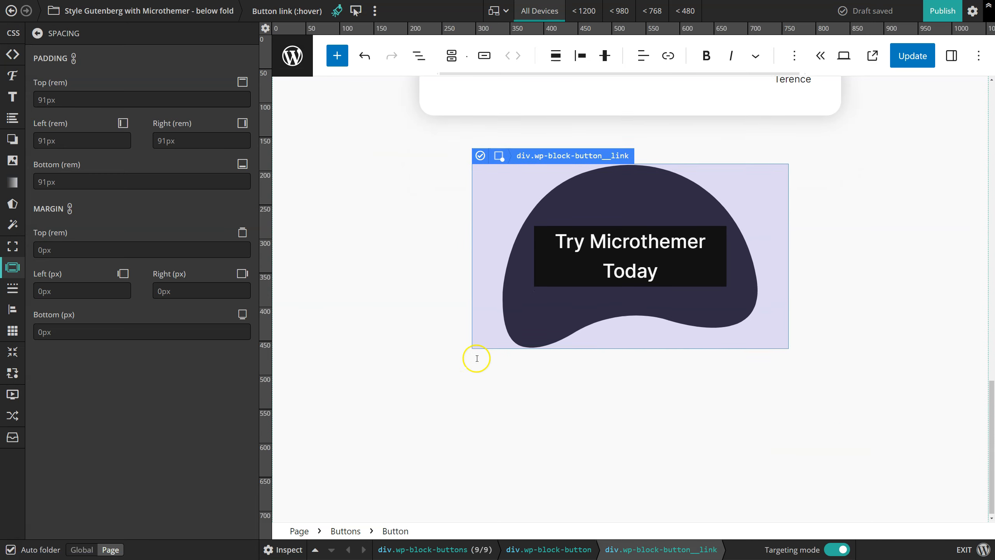
pyautogui.scroll(4, 489, 349)
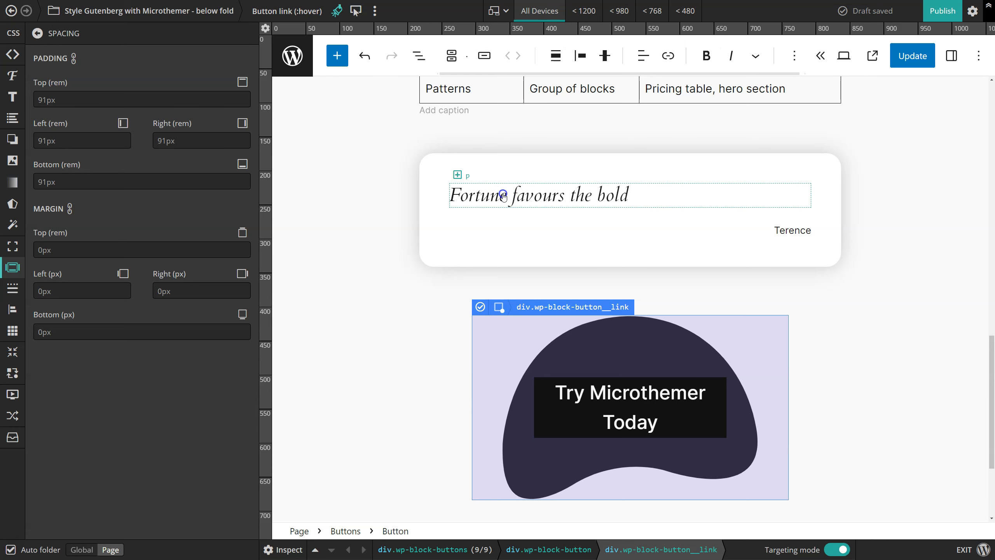
pyautogui.click(503, 196)
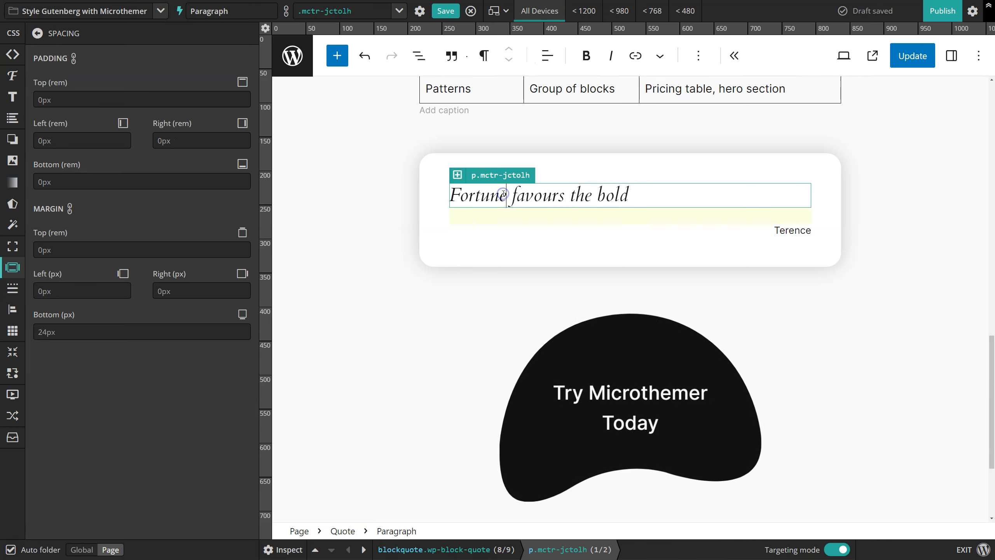
pyautogui.click(420, 12)
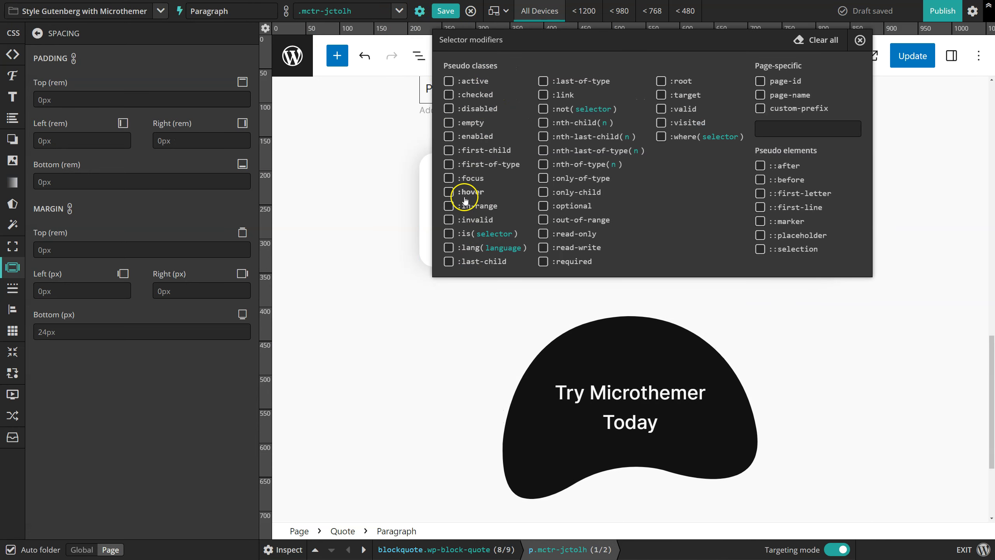
pyautogui.click(418, 12)
# Return to the button link's :hover selector and give it a gray background-color in the CSS code, with highlighting off.
pyautogui.click(599, 355)
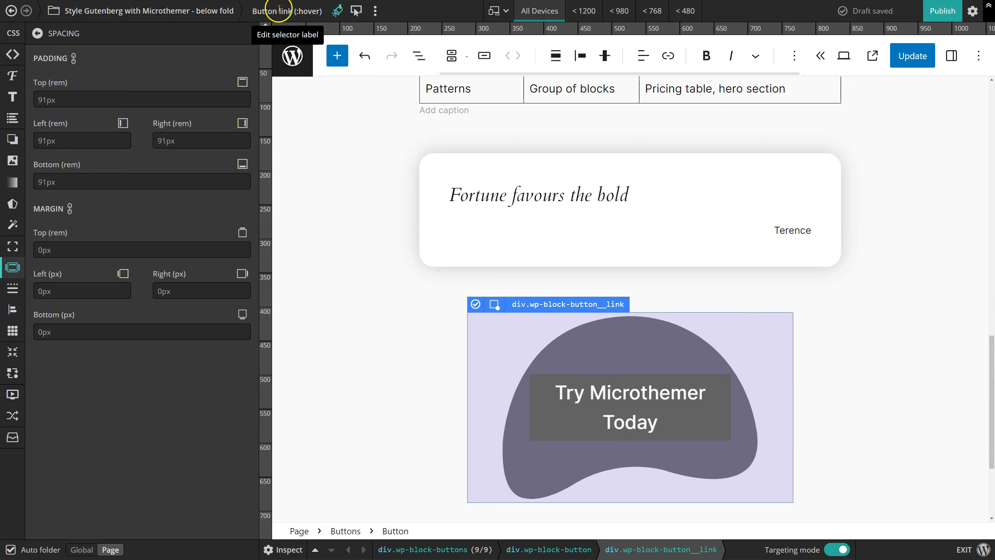
pyautogui.click(12, 55)
pyautogui.click(339, 10)
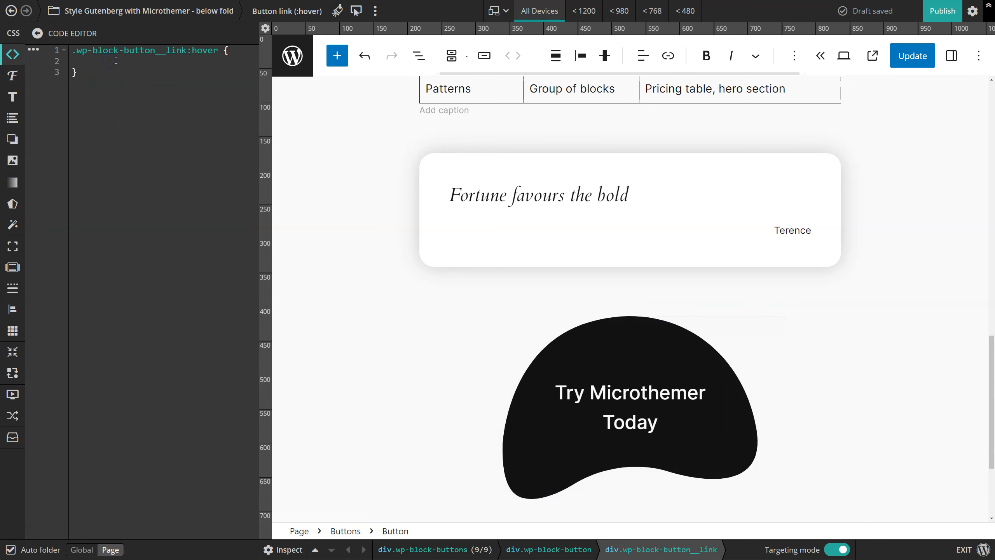
pyautogui.write('back')
pyautogui.press('Down')
pyautogui.press('Return')
pyautogui.write('gray;')
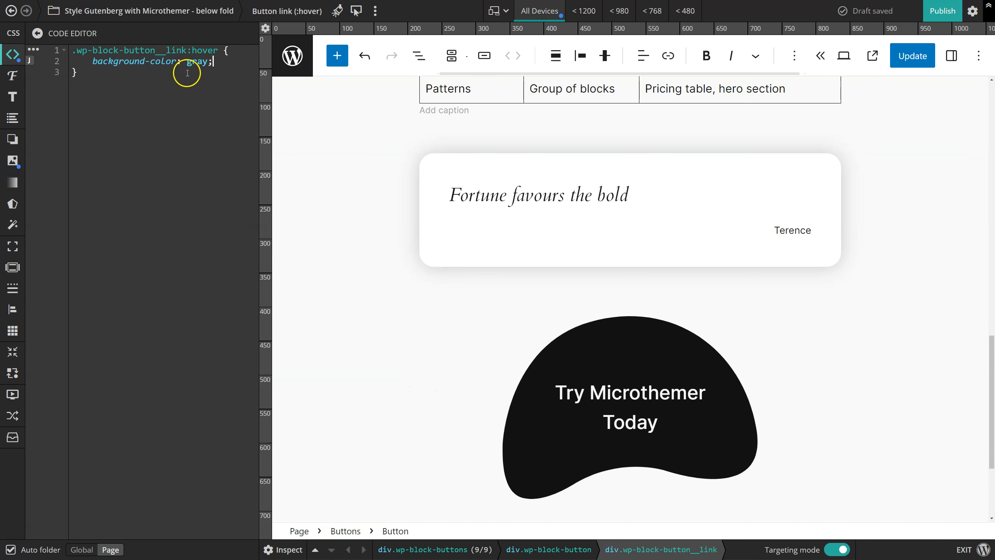
# Adjust the hover background color visually to the dark gray #555454.
pyautogui.click(29, 62)
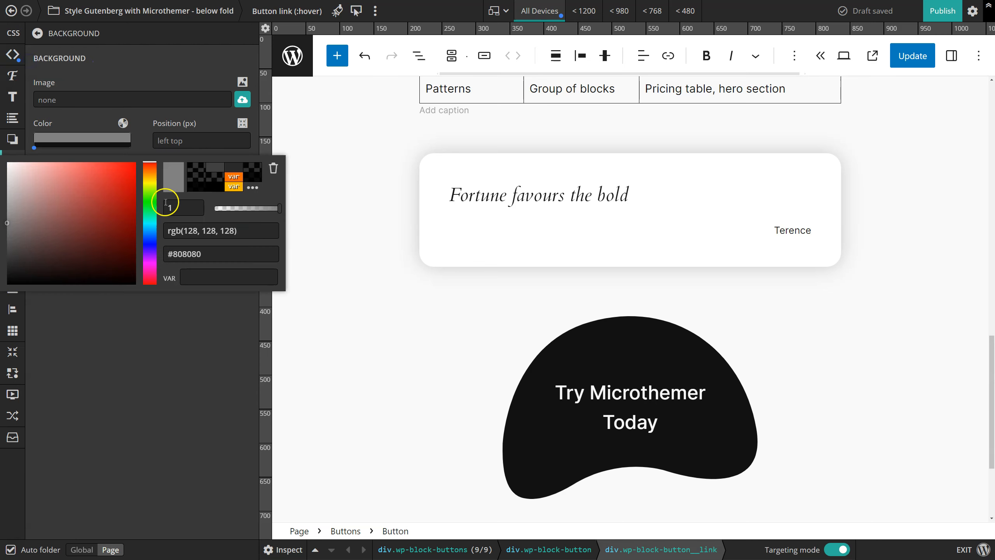
pyautogui.moveTo(10, 225); pyautogui.dragTo(18, 262)
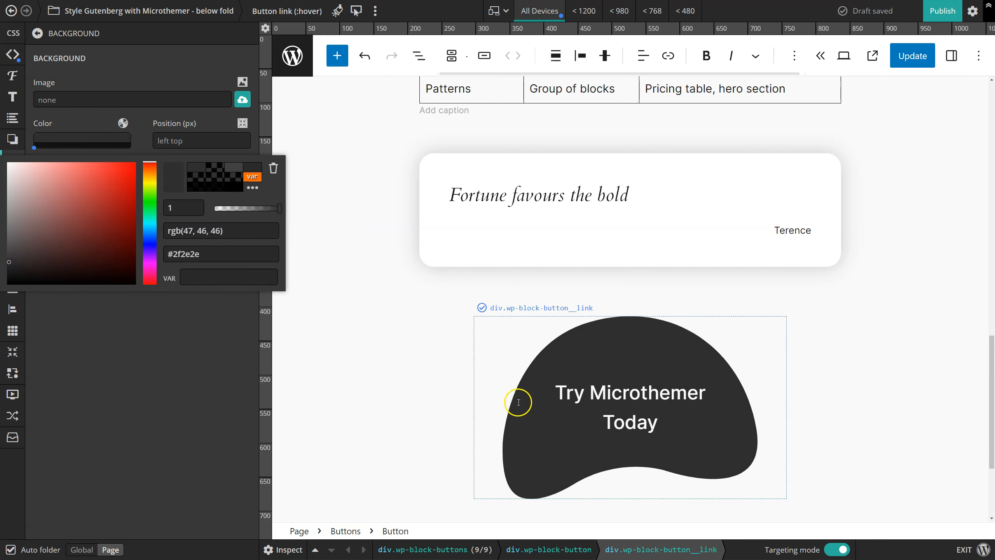
pyautogui.moveTo(17, 257); pyautogui.dragTo(10, 245)
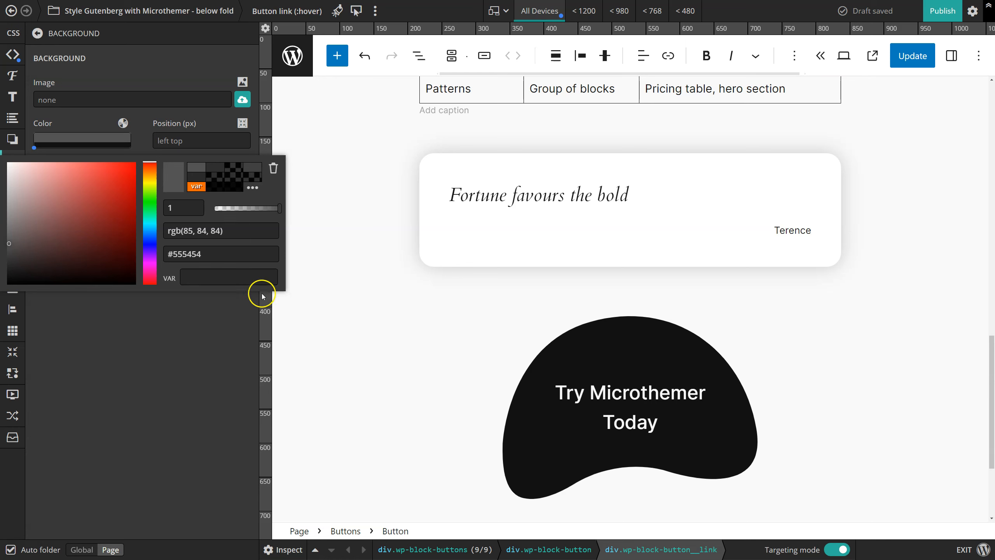
# Set the hover background color to the site variable var(--wp--preset--color--luminous-vivid-orange).
pyautogui.click(273, 277)
pyautogui.scroll(-2, 270, 387)
pyautogui.scroll(3, 273, 402)
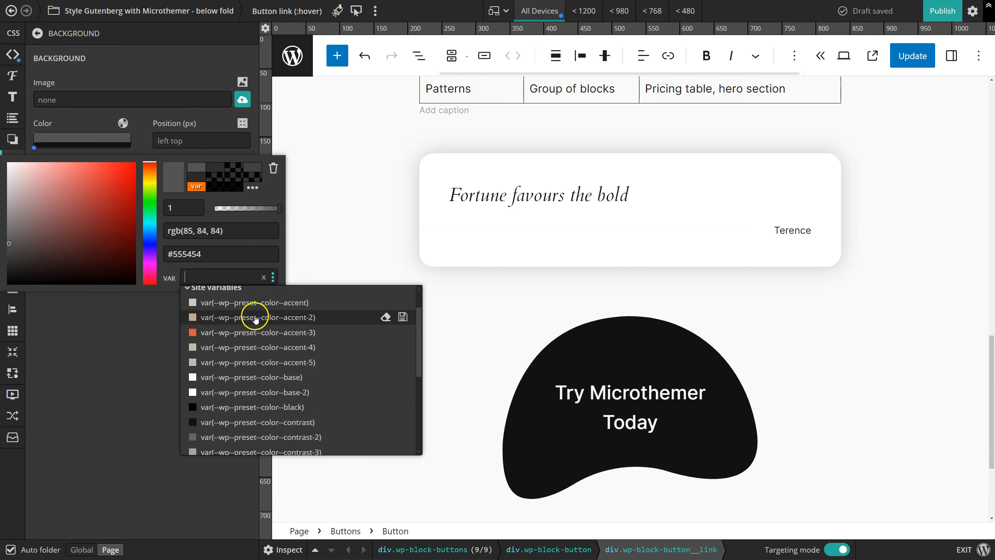
pyautogui.scroll(-4, 245, 349)
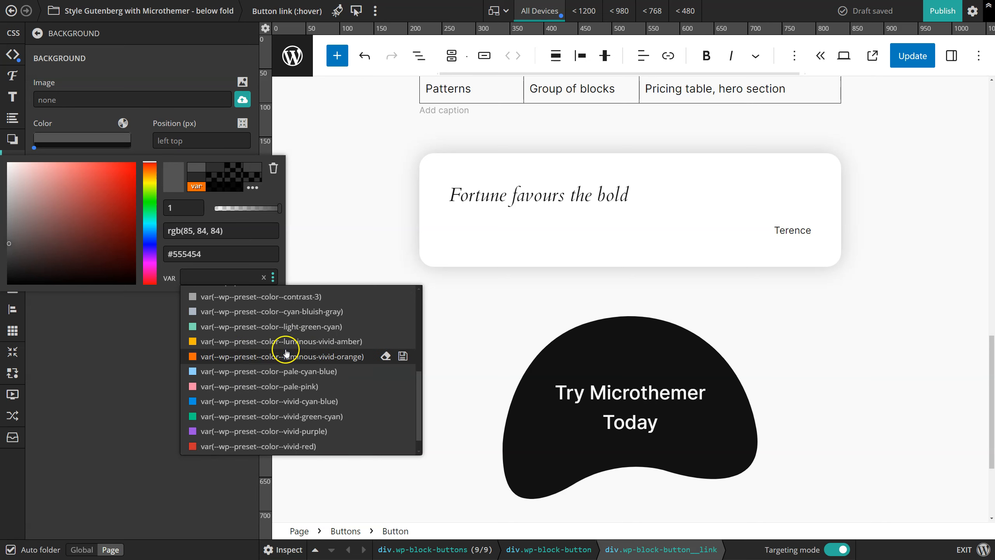
pyautogui.click(242, 355)
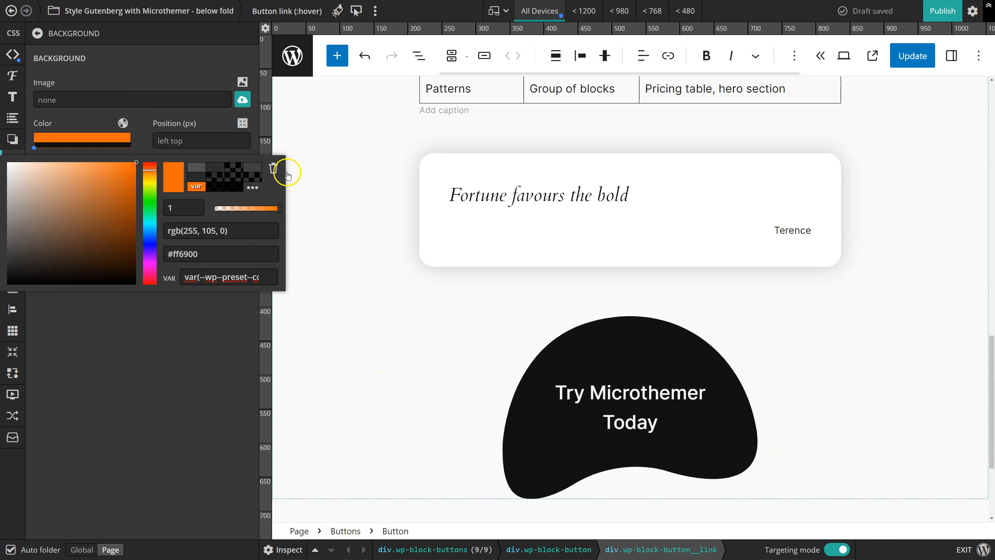
# Review the page's selector folders in a wider panel, and compare the global and page-specific options for assigning selectors to folders.
pyautogui.click(132, 11)
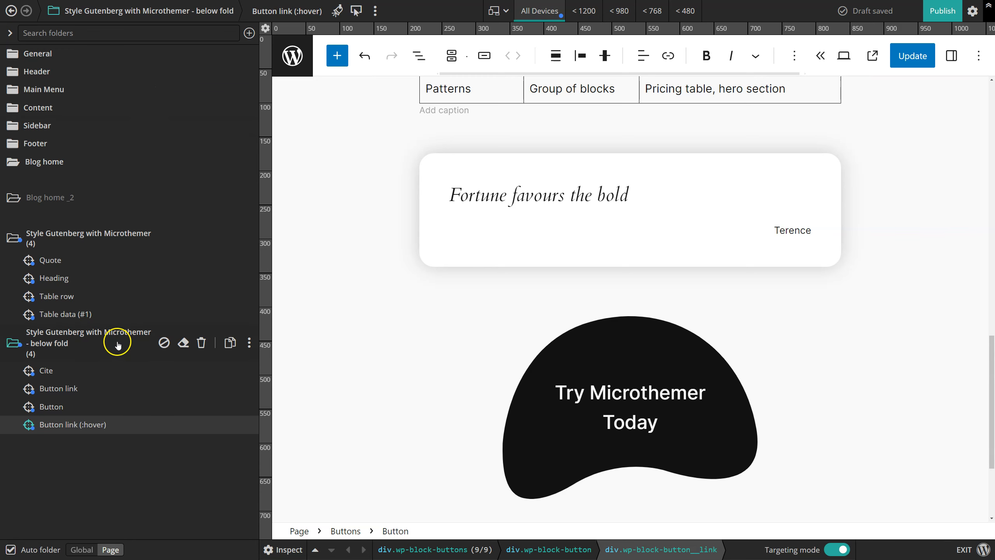
pyautogui.moveTo(256, 290); pyautogui.dragTo(325, 292)
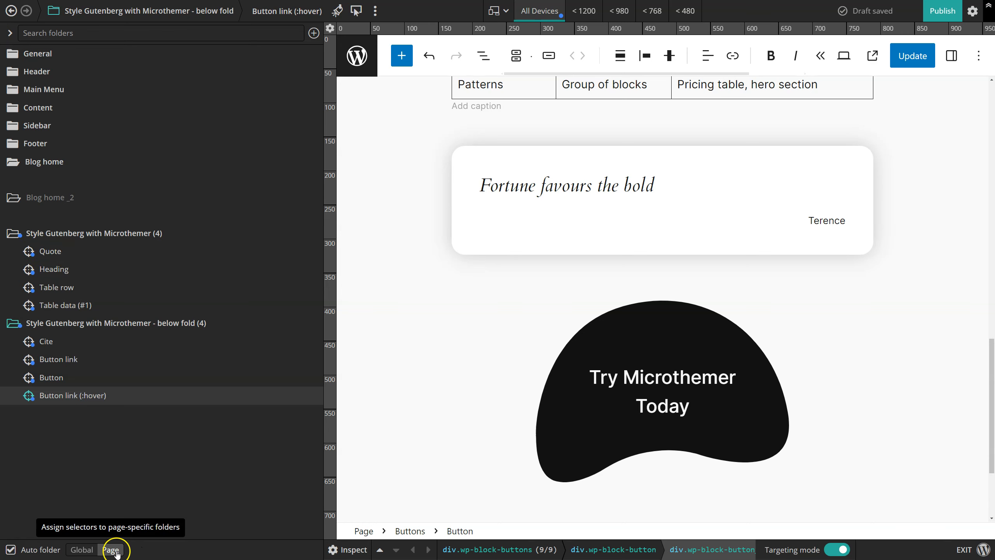
pyautogui.click(80, 549)
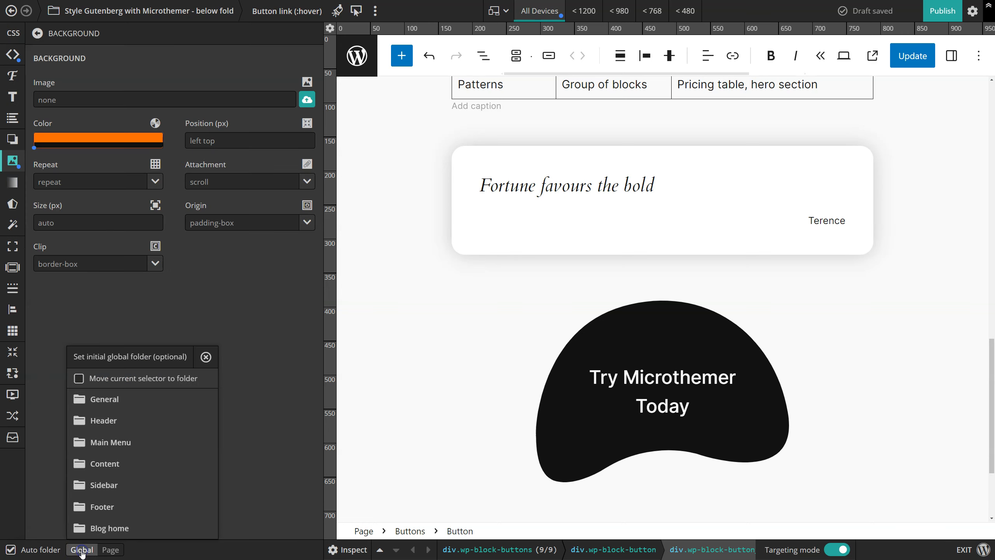
pyautogui.click(111, 551)
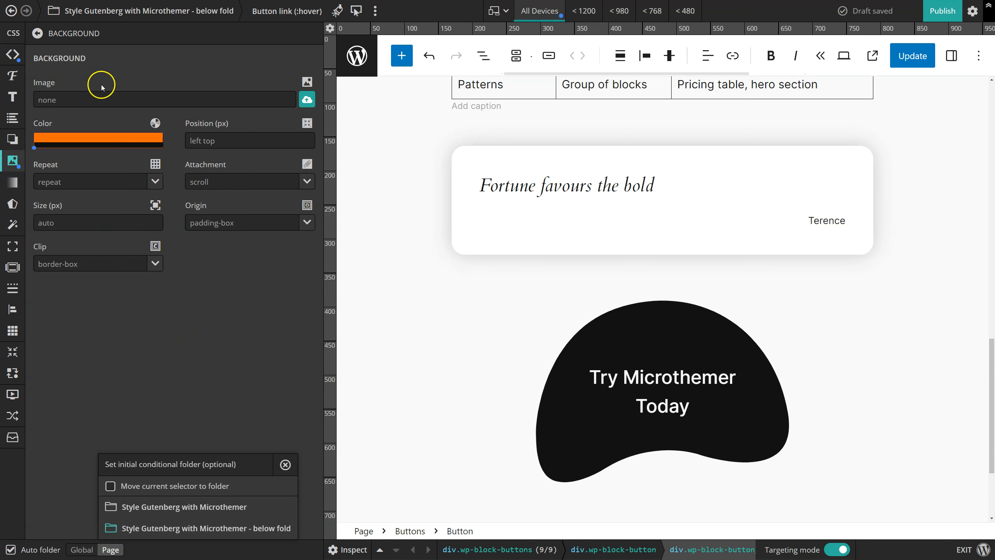
# Compare the selectors in the page's main and below-fold folders with where their blocks sit on the page.
pyautogui.click(104, 10)
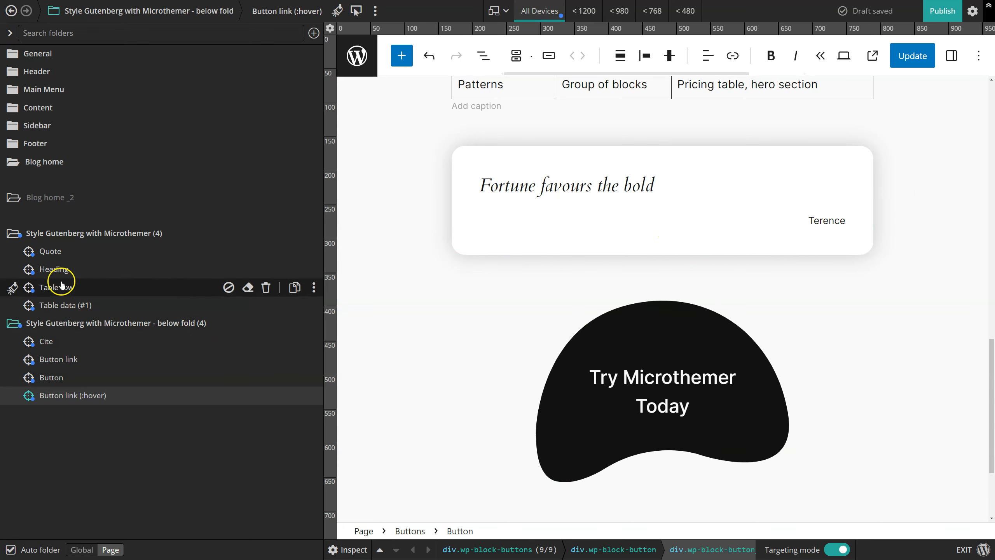
pyautogui.scroll(15, 595, 129)
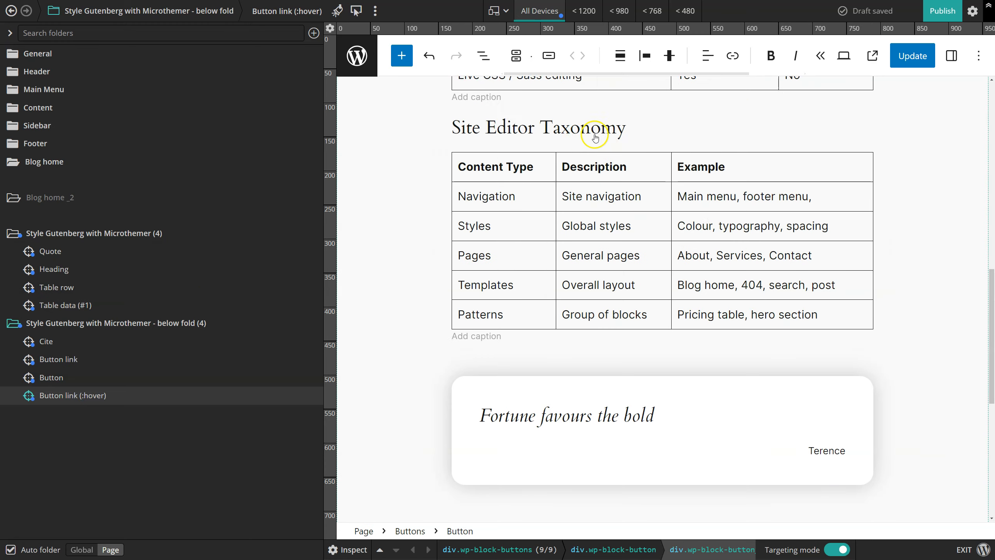
pyautogui.scroll(4, 579, 158)
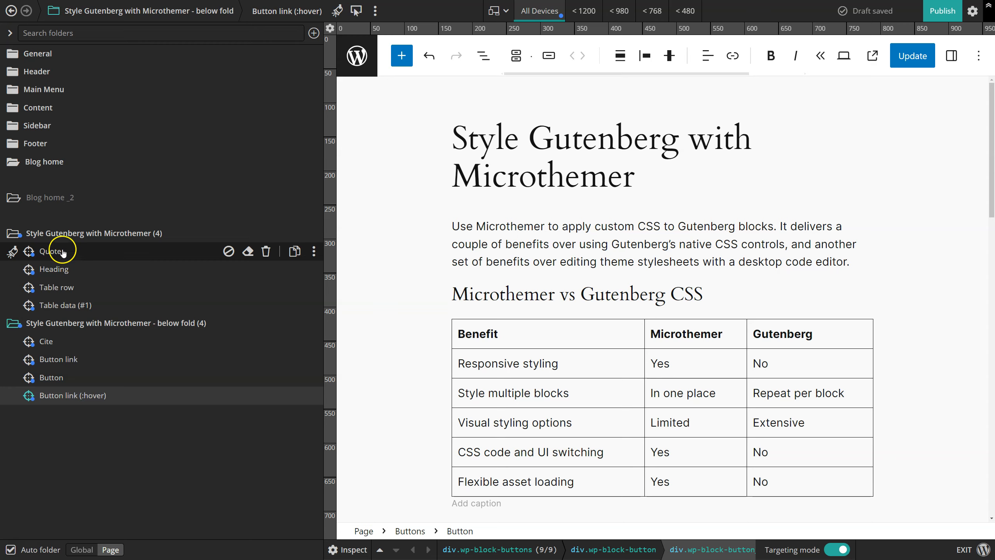
pyautogui.scroll(-20, 536, 264)
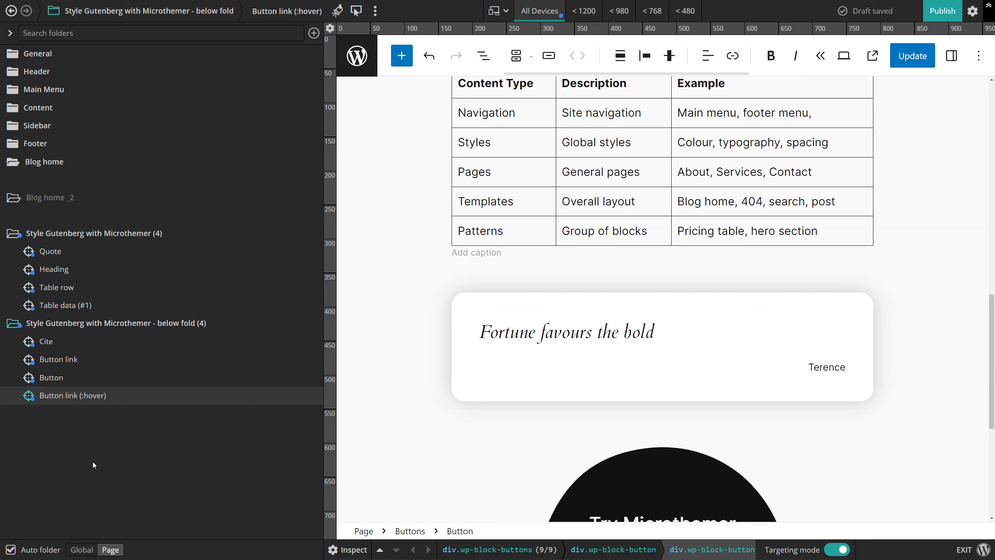
pyautogui.click(109, 470)
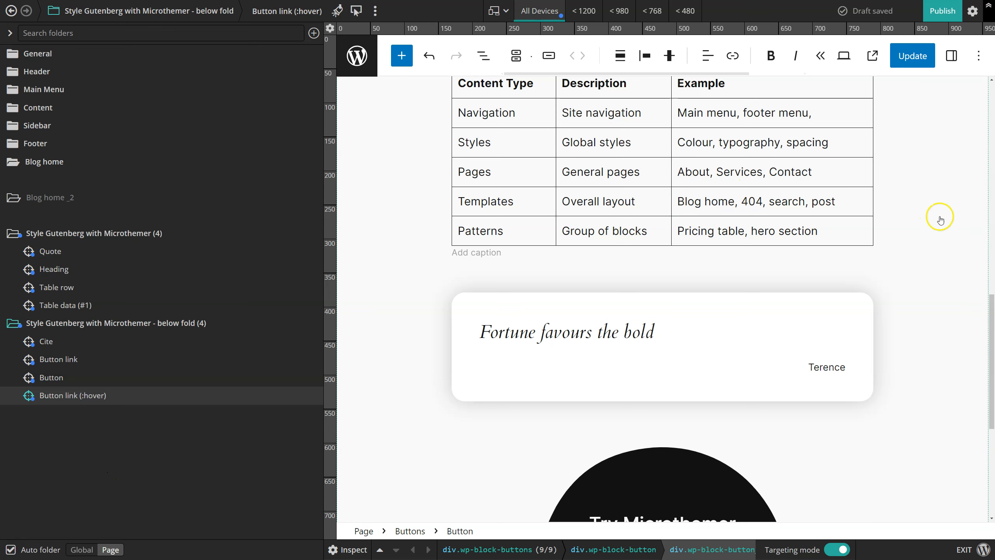
pyautogui.scroll(10, 945, 217)
pyautogui.scroll(5, 948, 219)
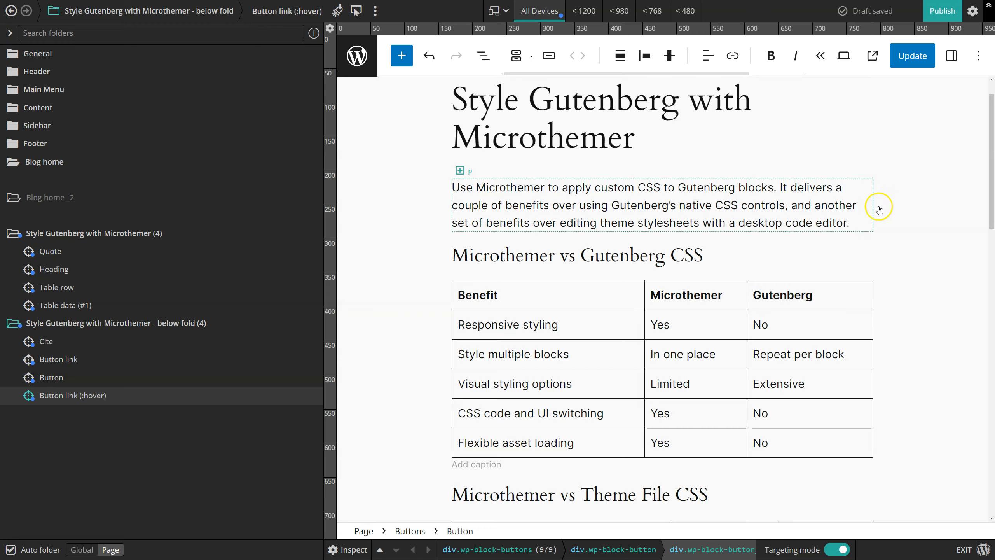
pyautogui.scroll(-10, 758, 138)
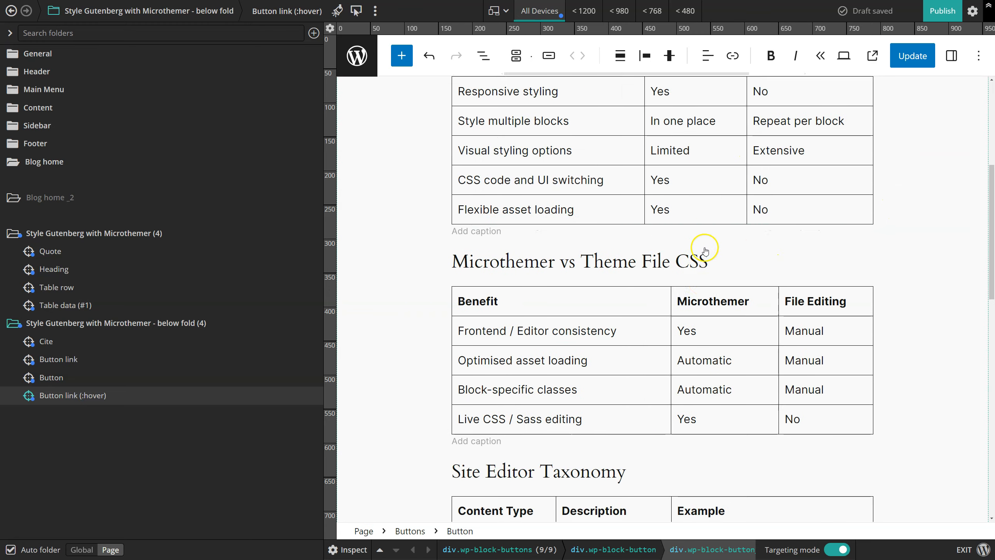
pyautogui.scroll(10, 826, 173)
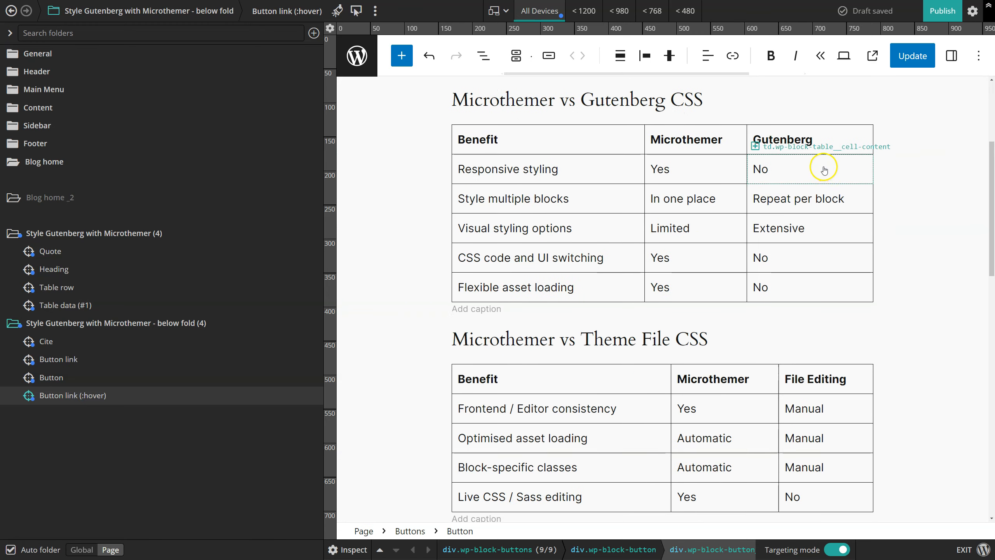
pyautogui.scroll(-10, 901, 160)
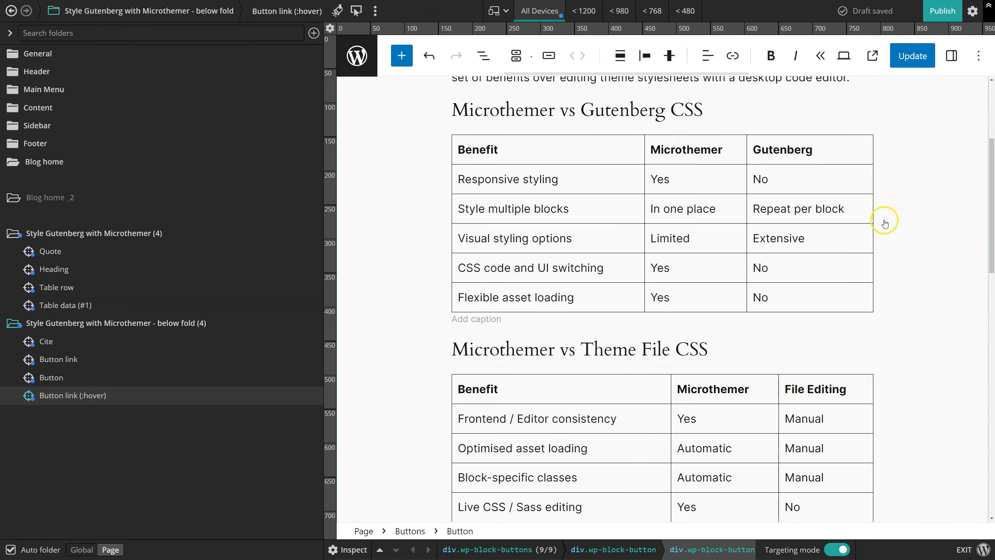
pyautogui.scroll(-4, 888, 220)
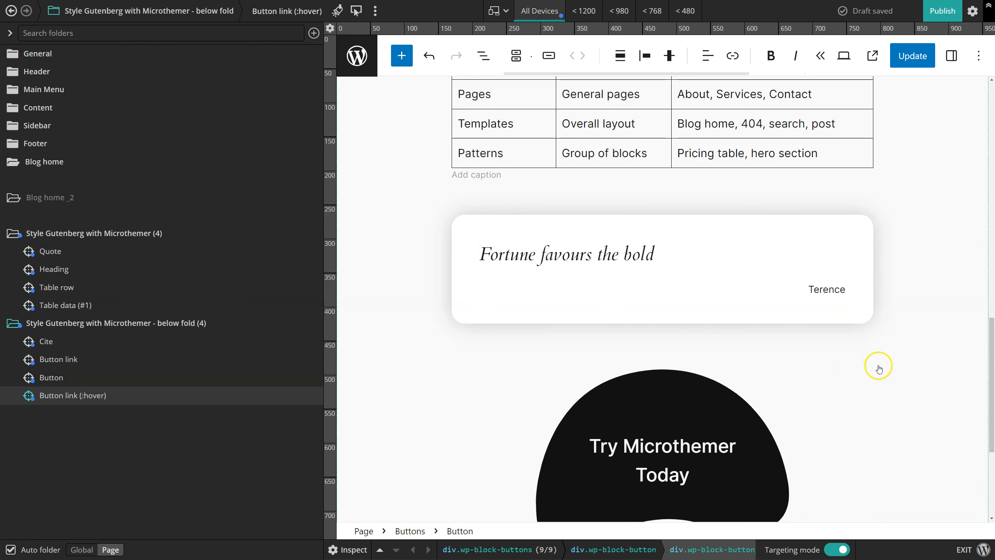
pyautogui.scroll(-3, 909, 298)
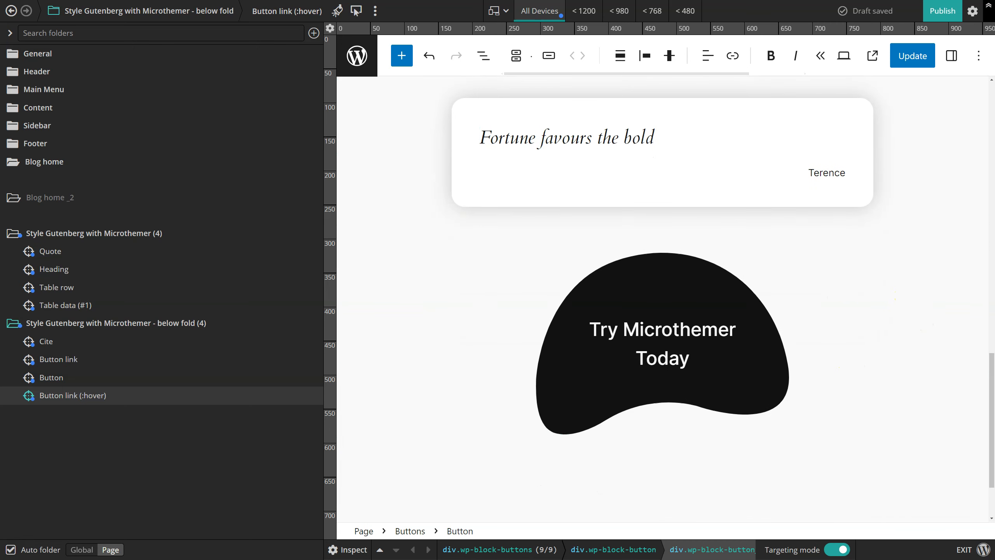
pyautogui.scroll(5, 911, 290)
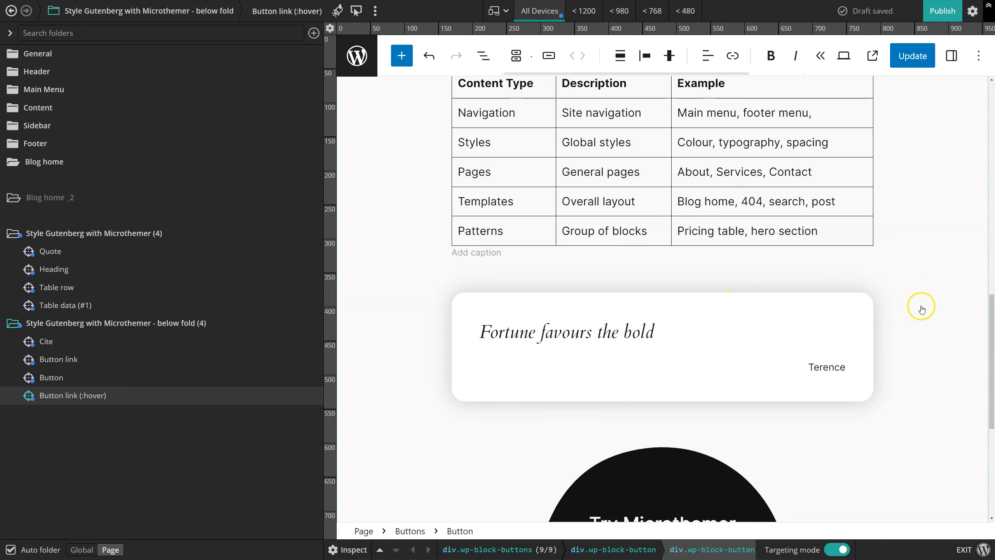
pyautogui.scroll(-2, 922, 309)
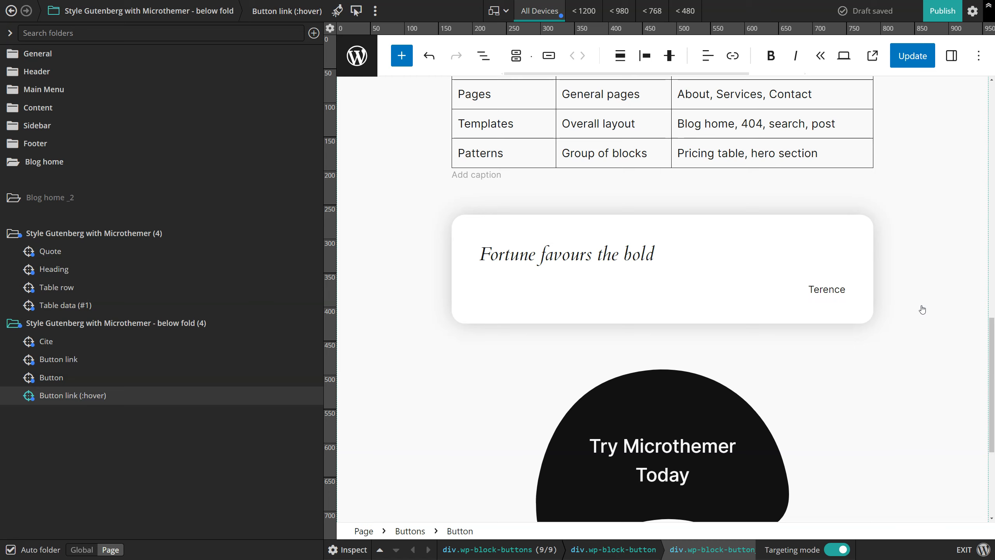
# Check the below fold threshold for async CSS in the Microthemer preferences.
pyautogui.click(973, 10)
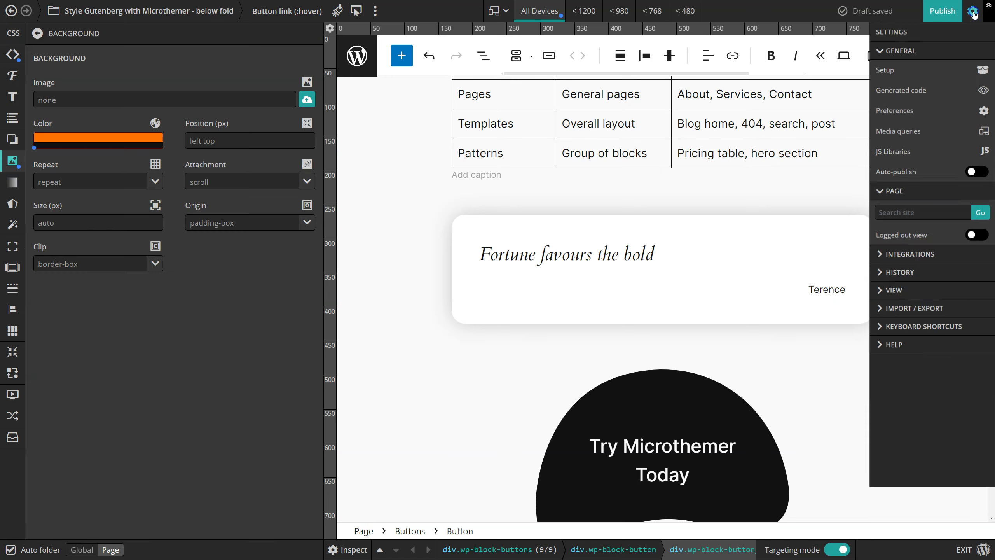
pyautogui.click(890, 119)
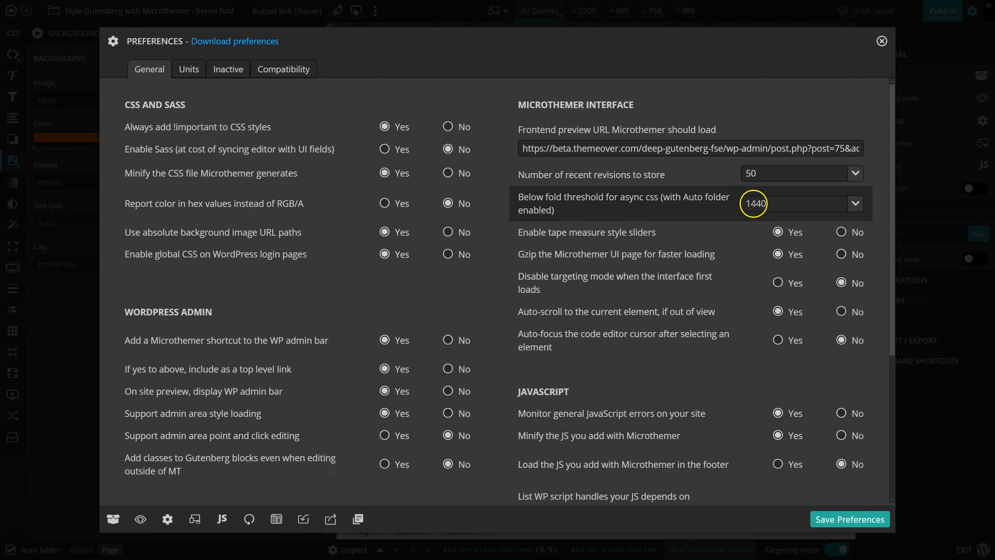
pyautogui.click(882, 41)
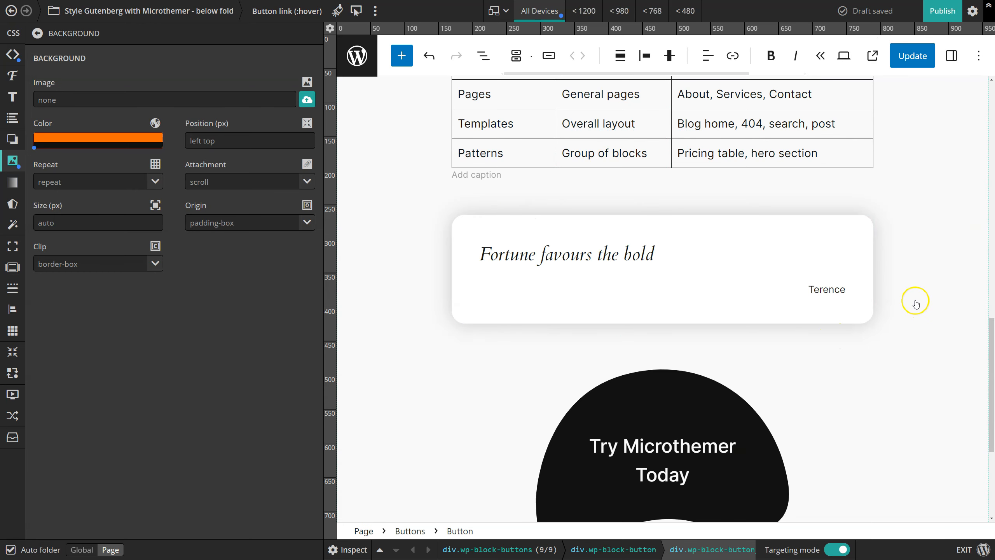
# Look over the page content from its title down and bring the selector folder list back into view.
pyautogui.scroll(15, 908, 353)
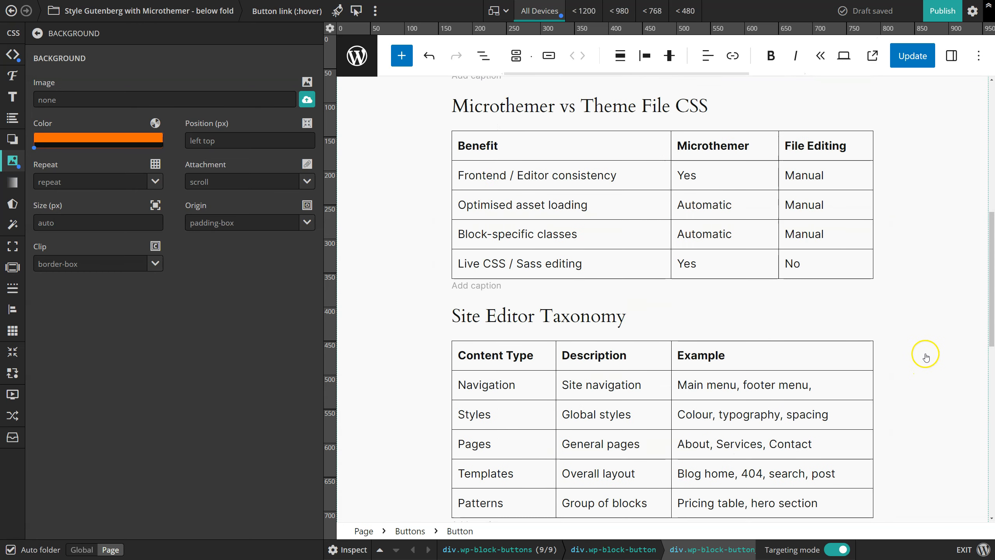
pyautogui.scroll(2, 929, 349)
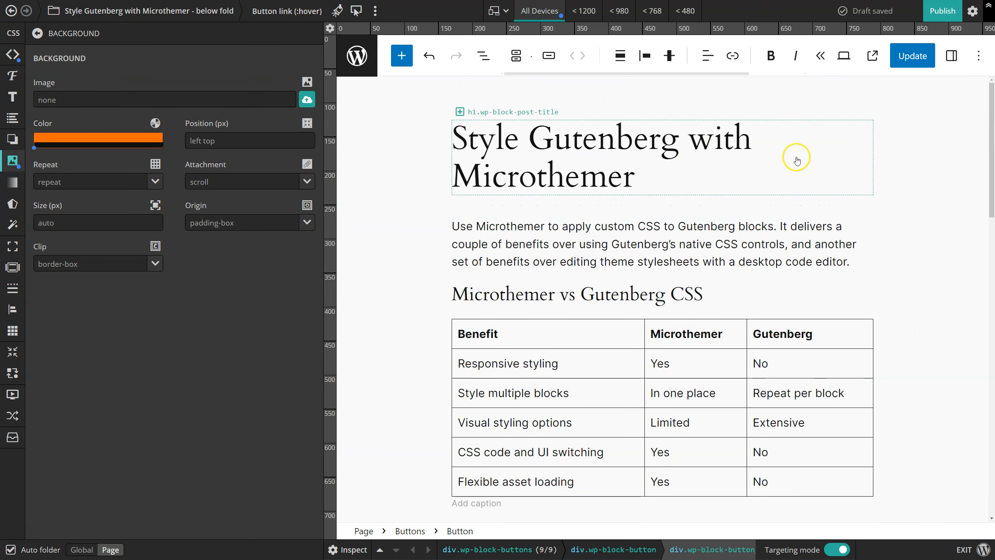
pyautogui.scroll(-5, 887, 272)
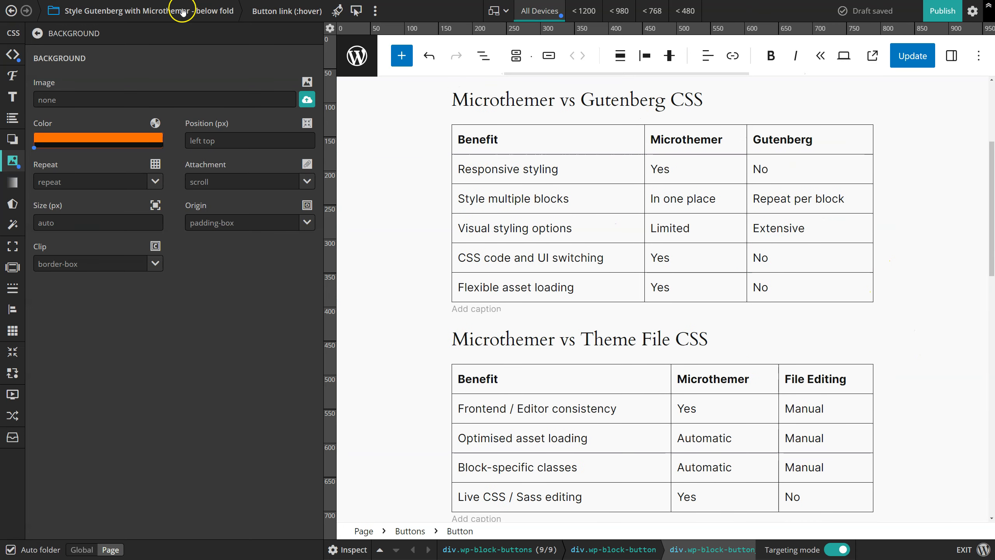
pyautogui.click(139, 10)
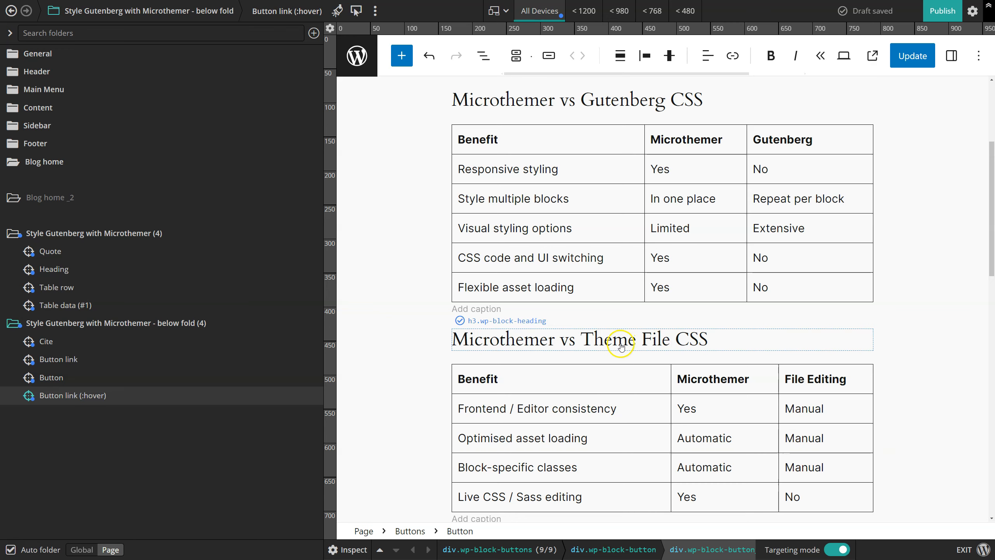
# Switch to VS Code and look at the theme's style.scss and style.css files for comparison.
pyautogui.hotkey('alt', 'Tab')
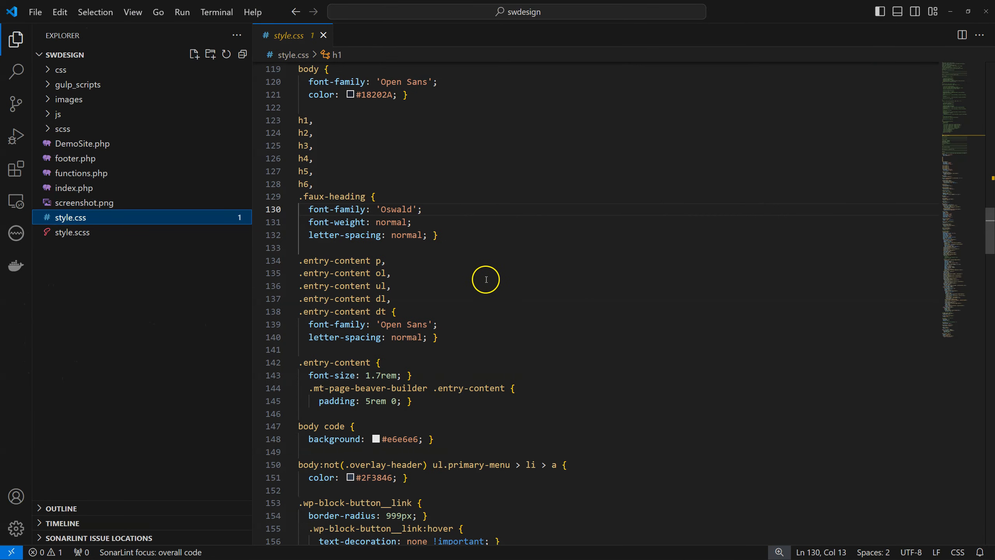
pyautogui.click(70, 232)
pyautogui.click(144, 221)
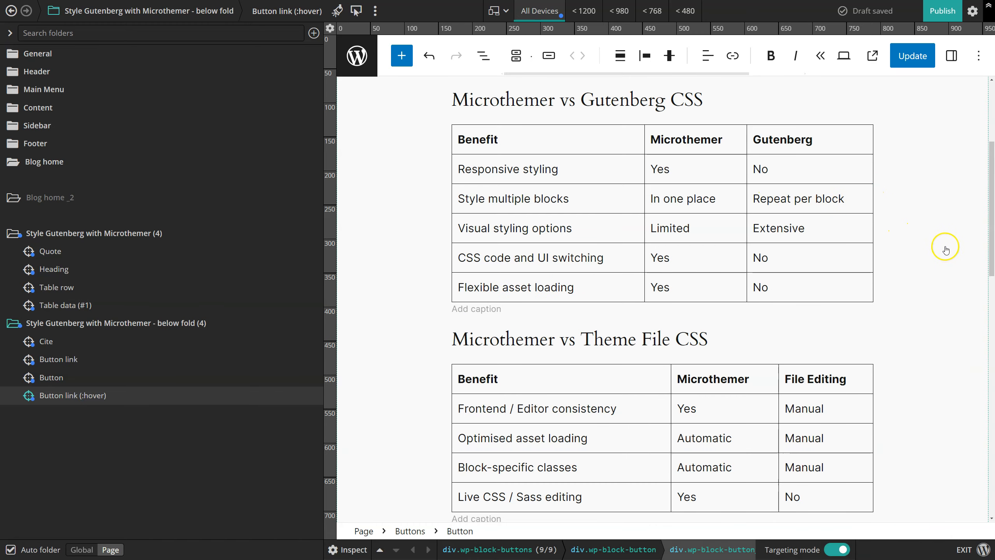
# Edit the below-fold folder in Microthemer and add the Services page to its loading condition with "or".
pyautogui.scroll(5, 937, 252)
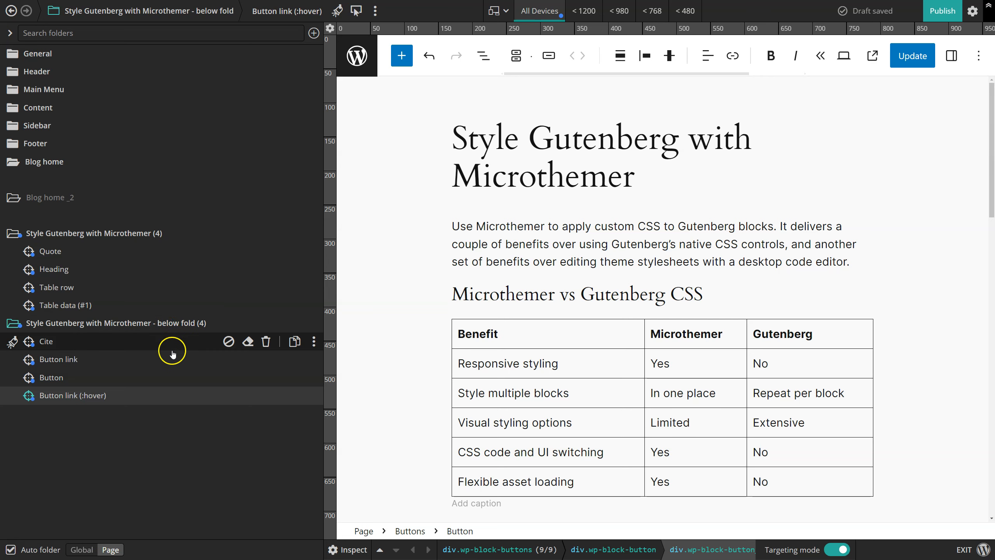
pyautogui.click(313, 324)
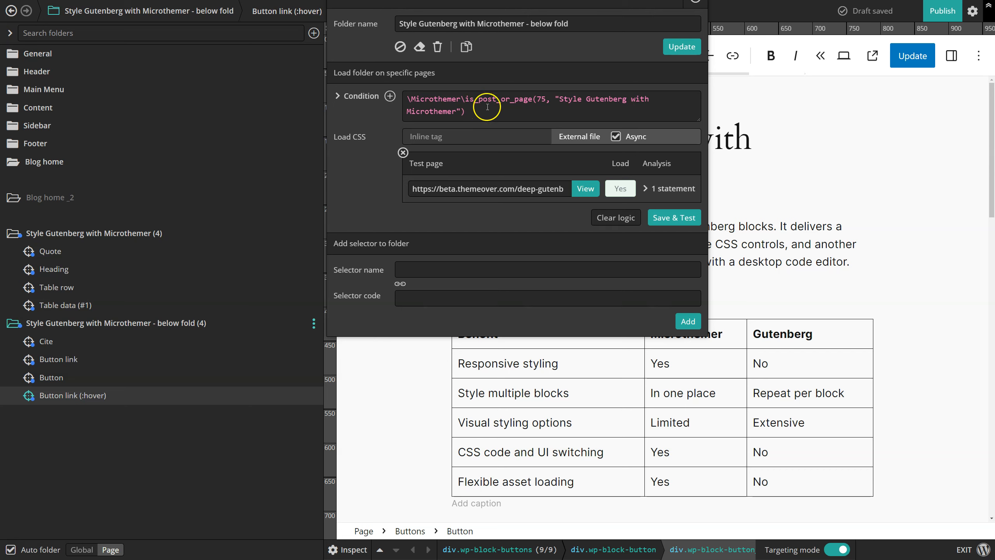
pyautogui.click(390, 98)
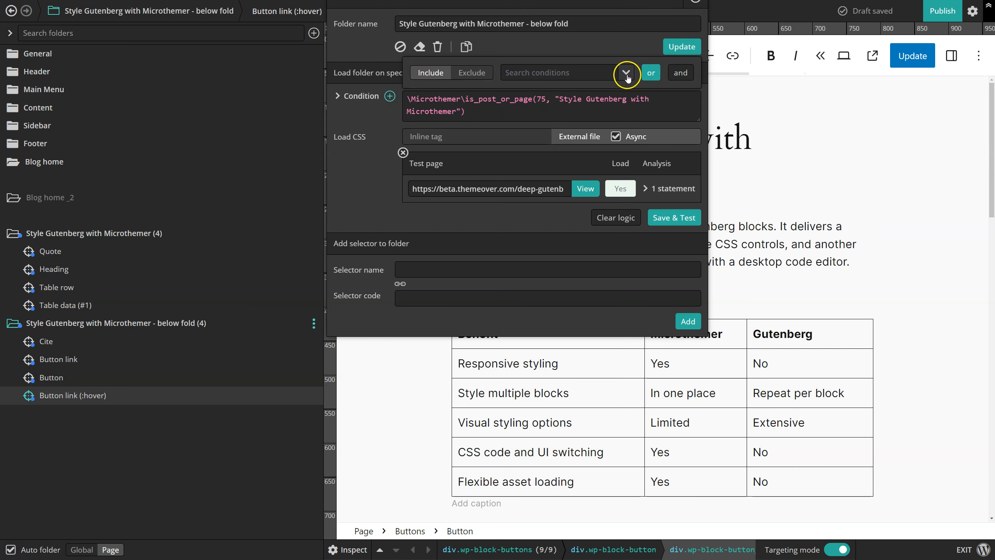
pyautogui.click(626, 73)
pyautogui.scroll(-3, 568, 177)
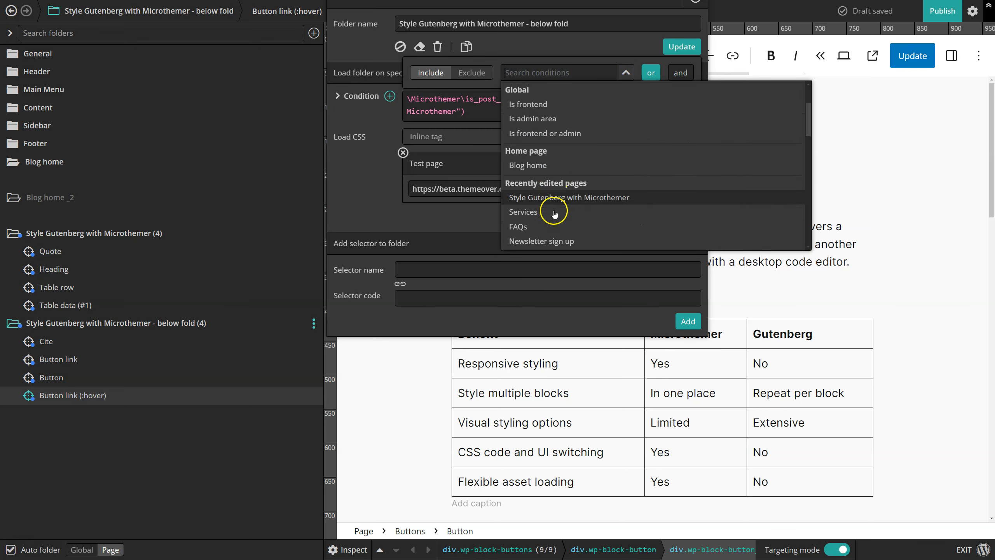
pyautogui.click(550, 207)
pyautogui.click(651, 73)
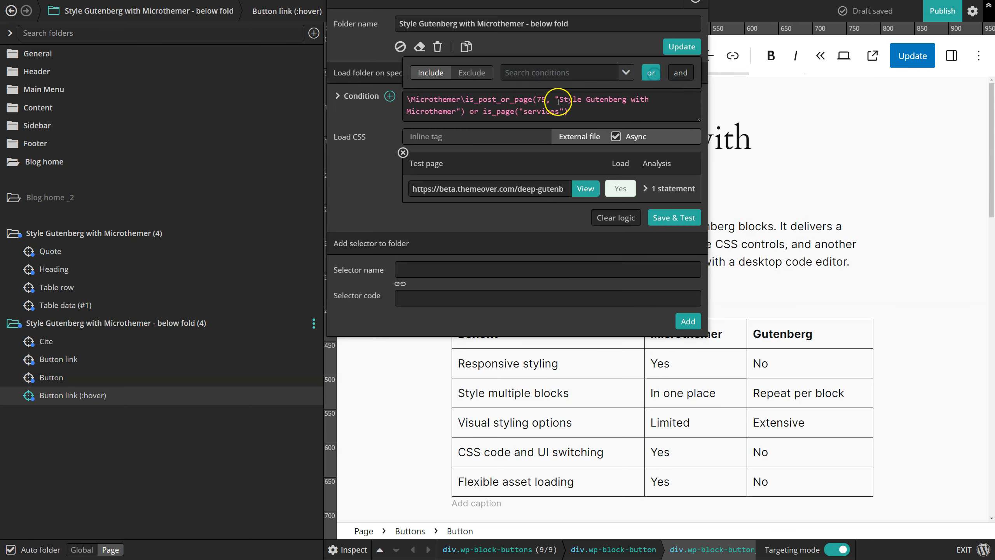
# Delete the or is_page("services") part from the below-fold folder's loading condition.
pyautogui.moveTo(566, 110); pyautogui.dragTo(411, 98)
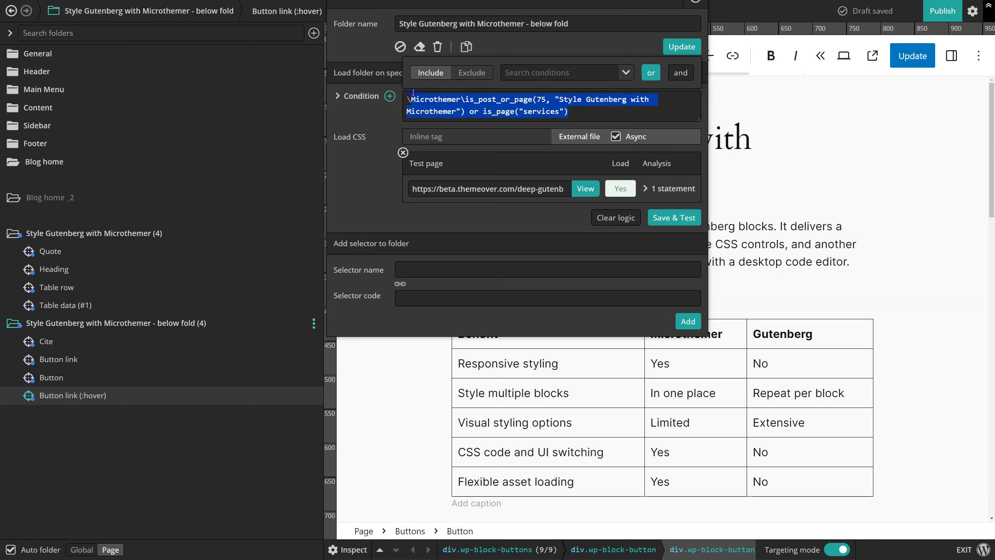
pyautogui.click(601, 110)
pyautogui.moveTo(582, 111); pyautogui.dragTo(481, 114)
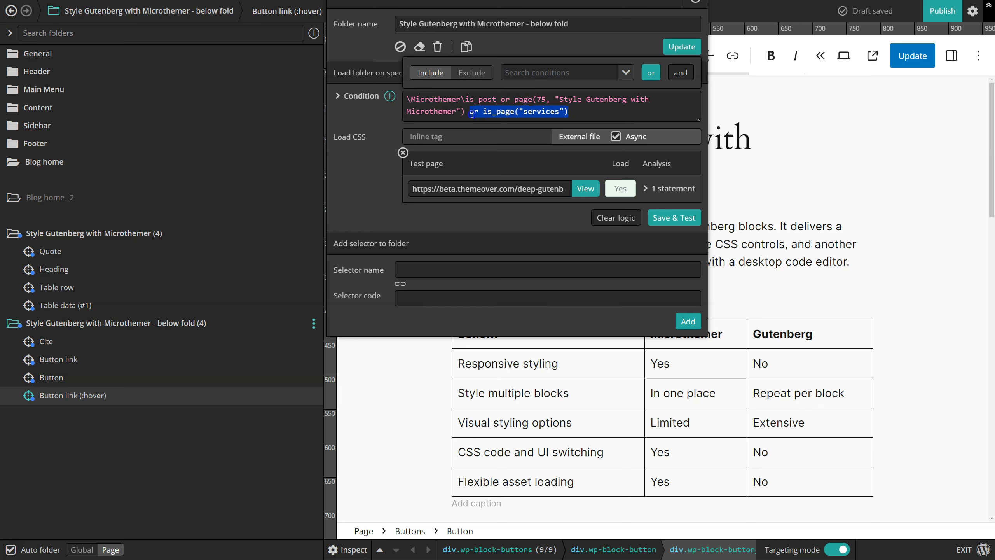
pyautogui.press('BackSpace')
pyautogui.click(493, 116)
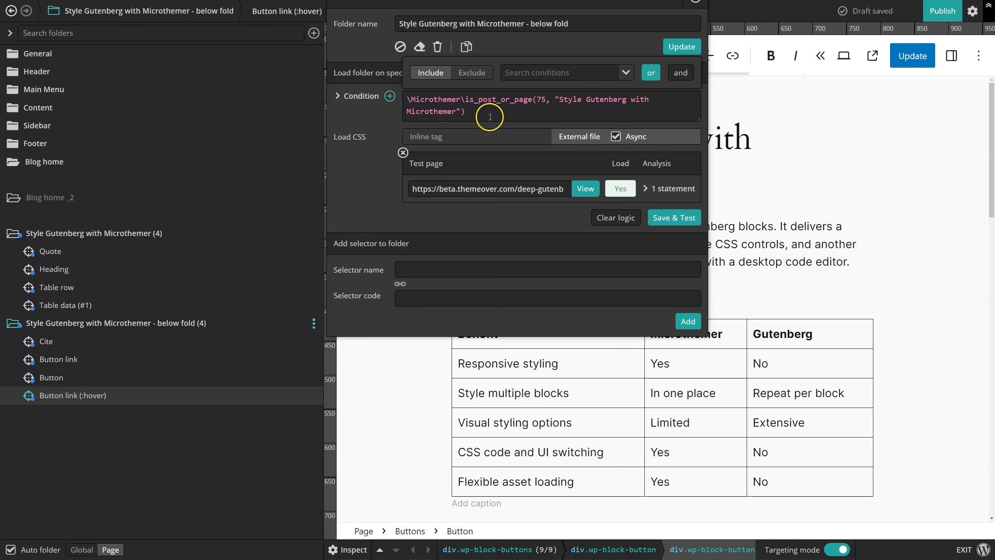
# Review the supported WordPress and Microthemer PHP functions for folder conditions, and leave the folder settings.
pyautogui.click(352, 98)
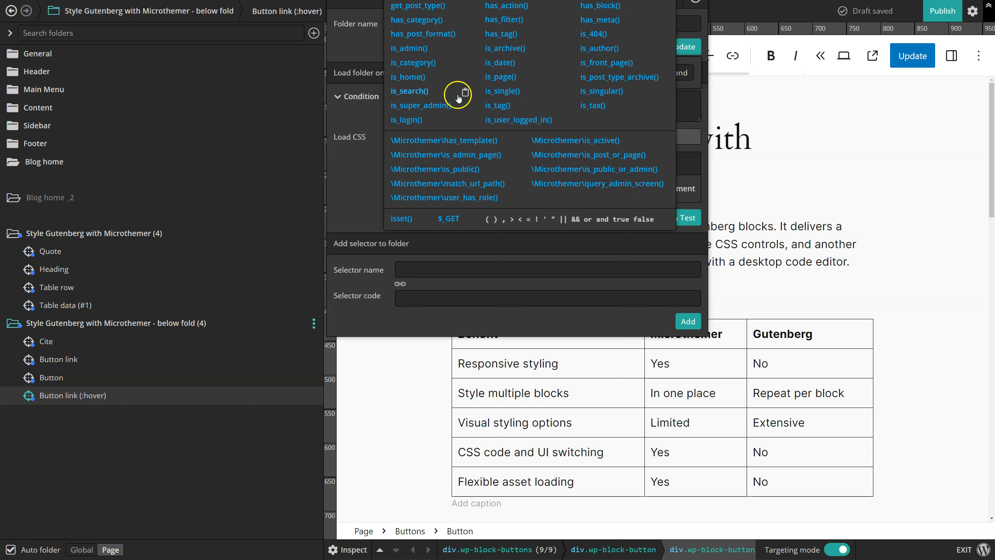
pyautogui.moveTo(345, 79); pyautogui.dragTo(330, 160)
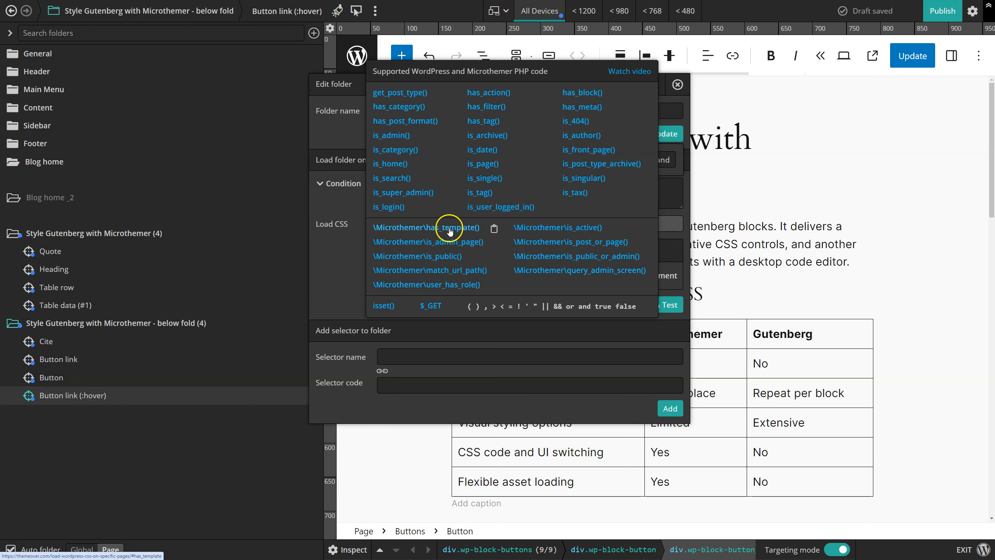
pyautogui.click(332, 263)
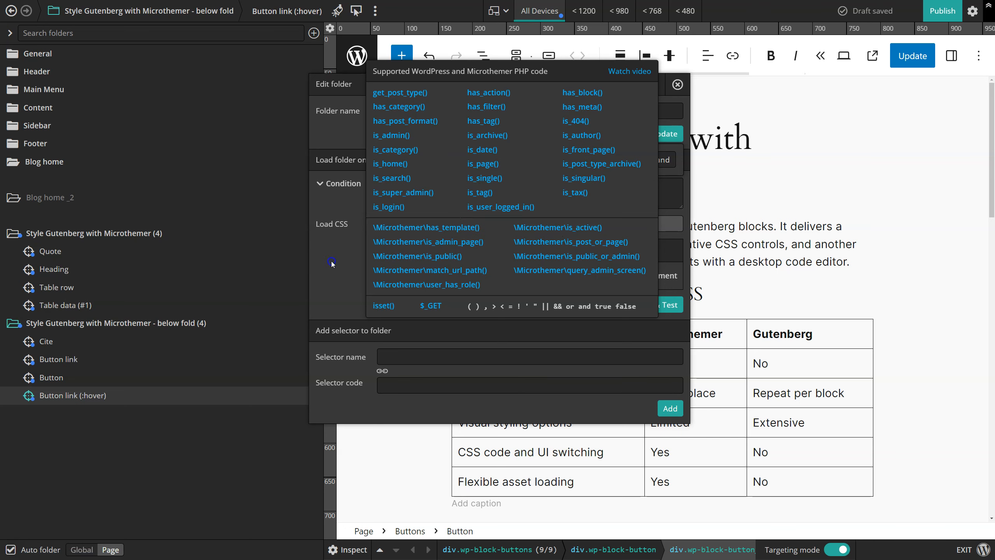
pyautogui.click(461, 199)
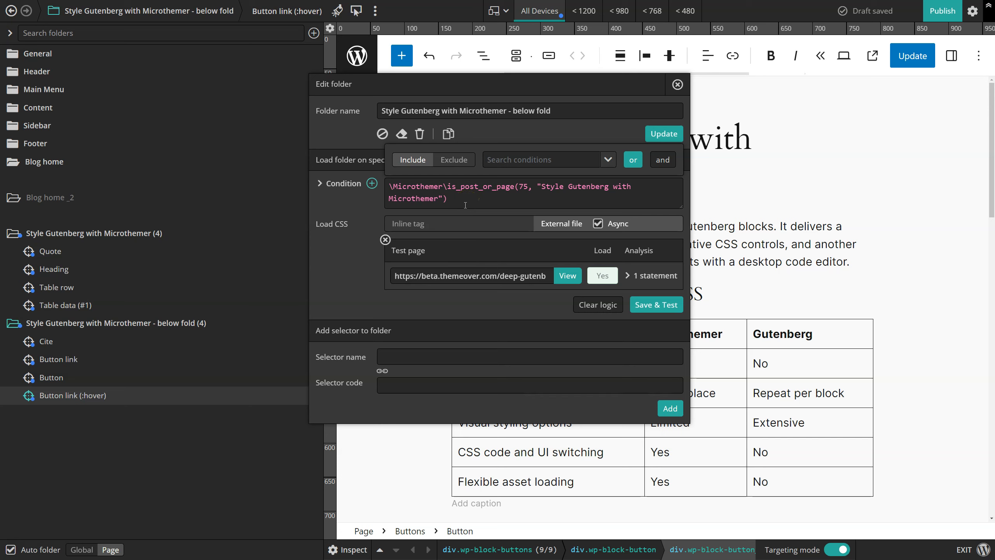
pyautogui.click(436, 10)
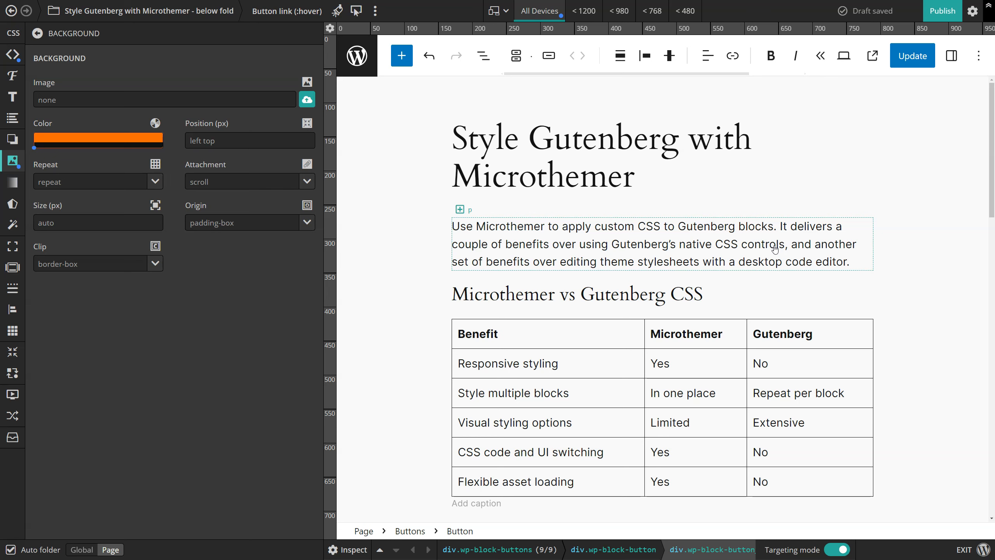
# Review the general Microthemer preferences, including the Gutenberg block class options, and leave them as they are.
pyautogui.click(973, 10)
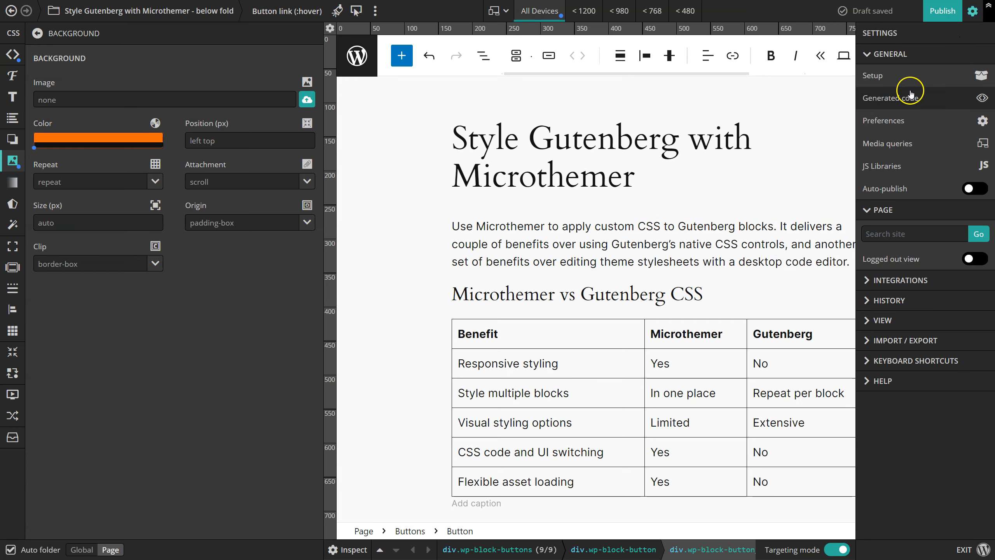
pyautogui.click(913, 121)
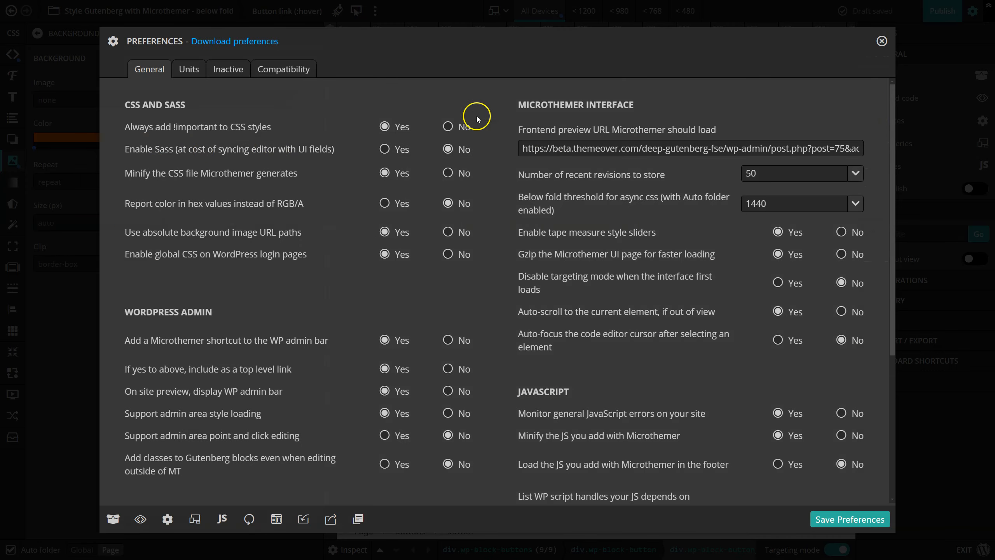
pyautogui.click(881, 41)
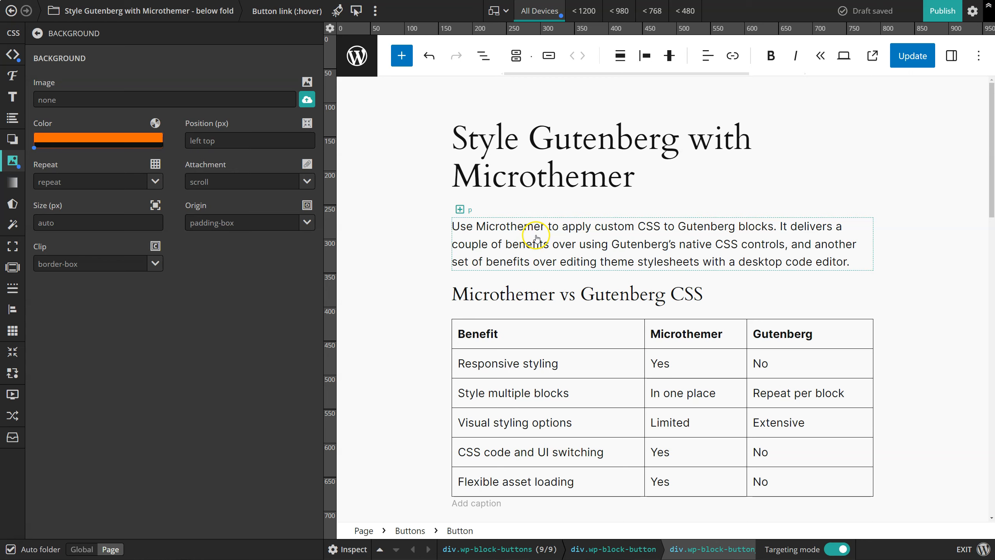
# Target the intro paragraph below the page title and show its advanced block settings with the additional CSS classes.
pyautogui.click(647, 239)
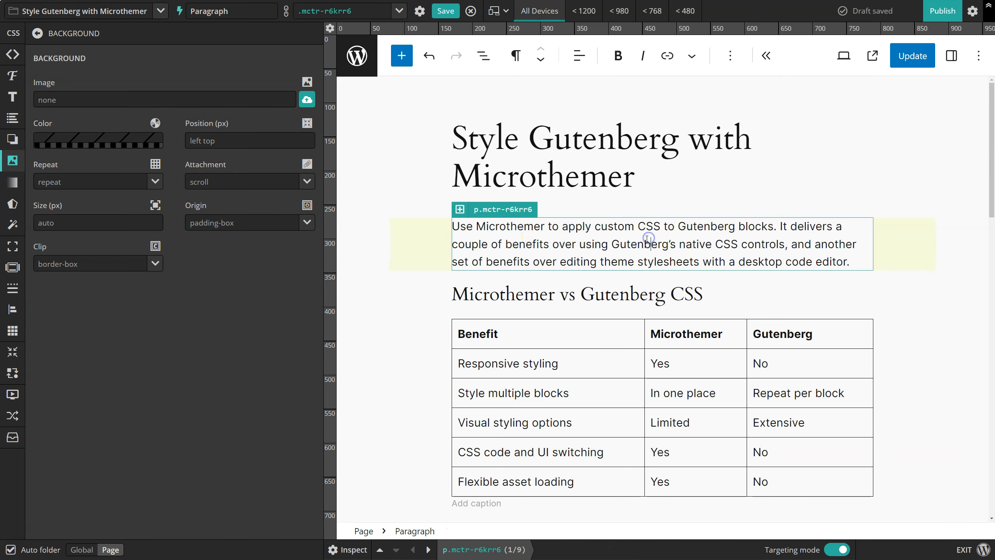
pyautogui.click(951, 56)
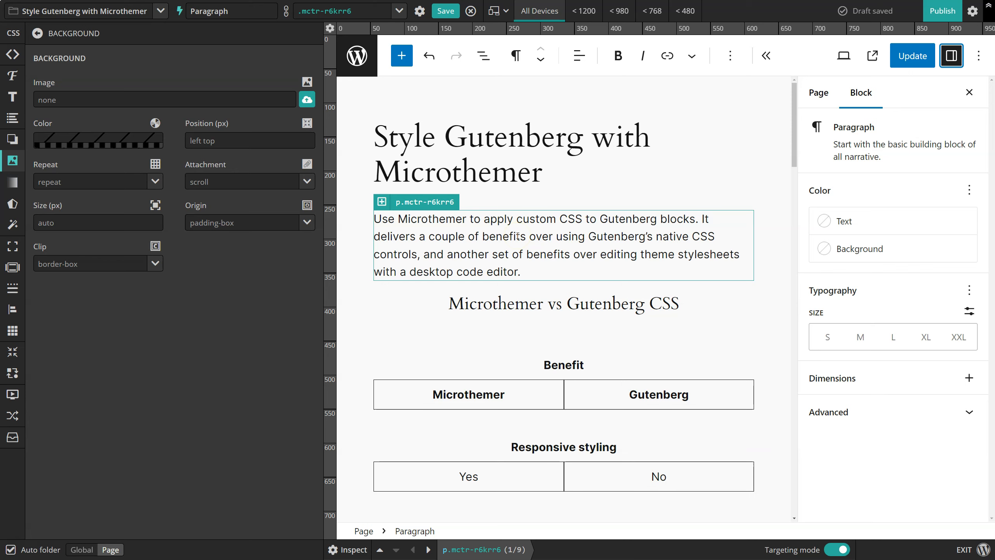
pyautogui.click(828, 412)
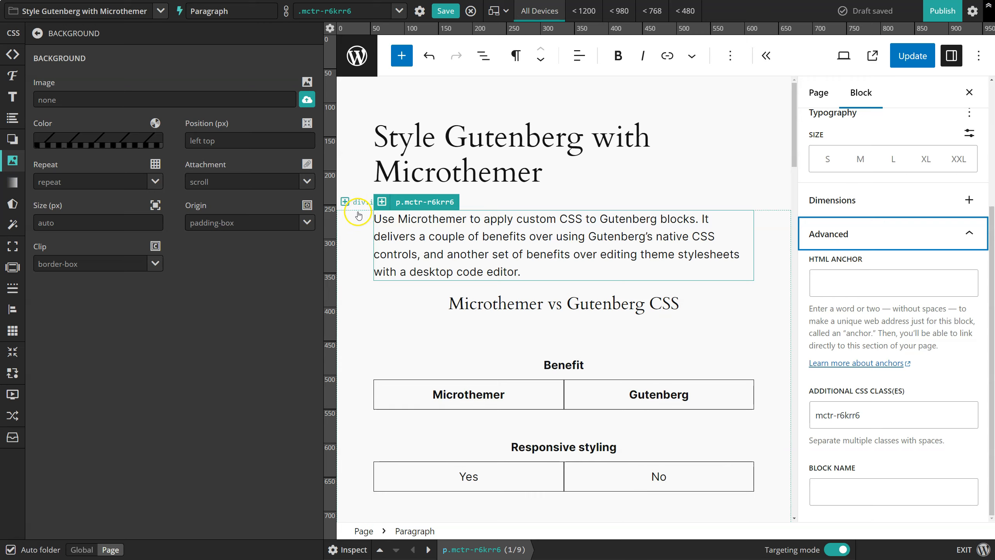
# Narrow the style properties panel and open the advanced inspection view with the "Microthemer vs Gutenberg CSS" heading targeted.
pyautogui.moveTo(326, 216); pyautogui.dragTo(195, 216)
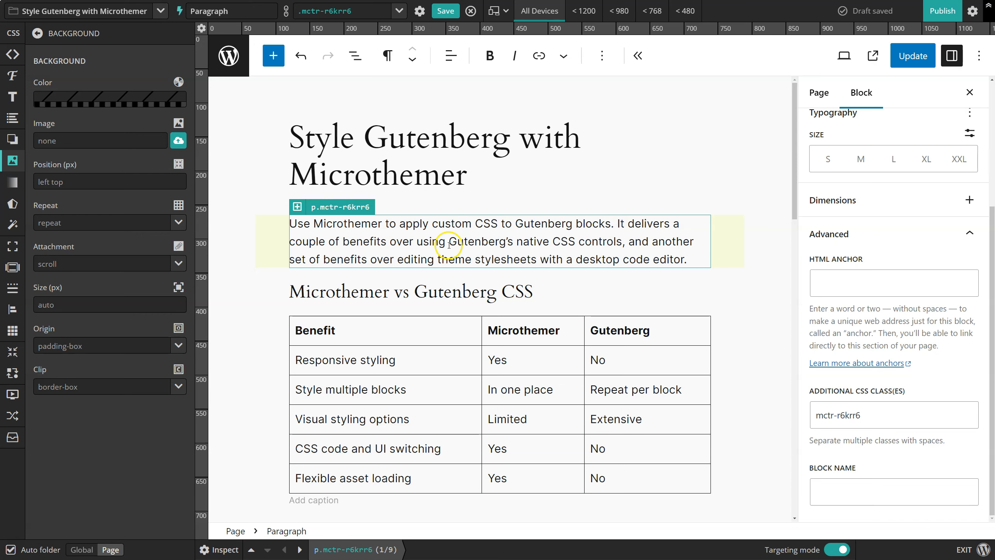
pyautogui.click(434, 285)
pyautogui.click(221, 551)
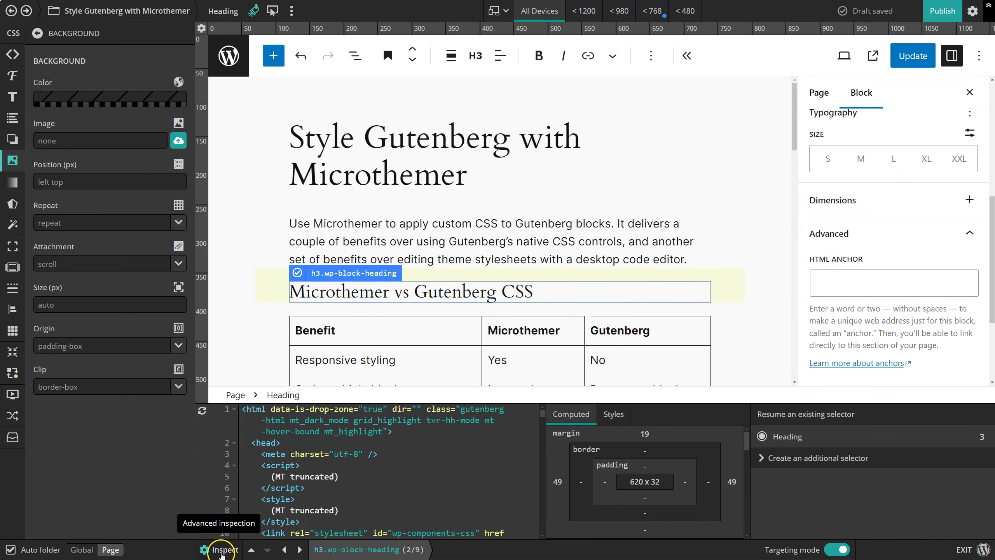
# Target the introductory paragraph, try the p:nth-of-type(1) selector suggestion, and settle on the block-specific class selector .mctr-5u67r9.
pyautogui.click(465, 244)
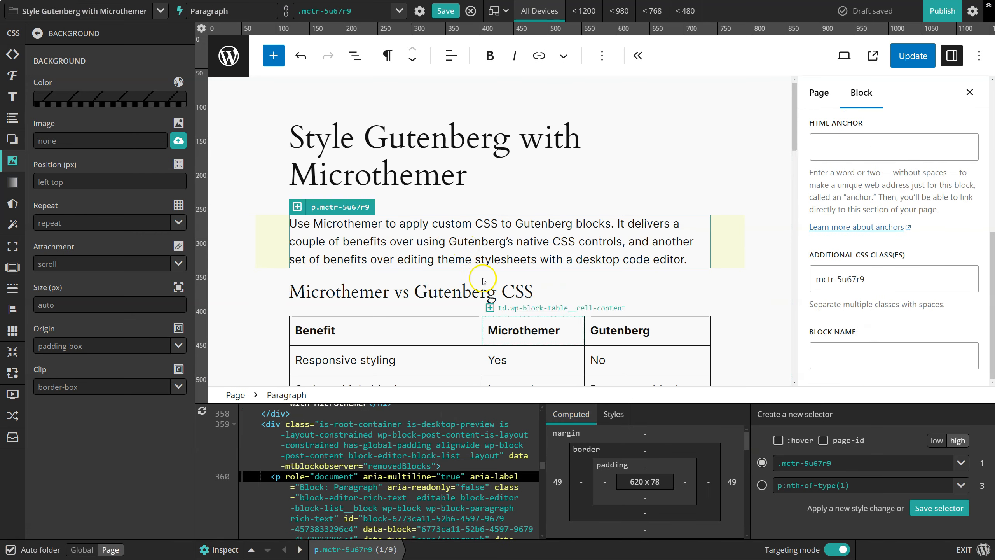
pyautogui.moveTo(850, 486); pyautogui.dragTo(778, 487)
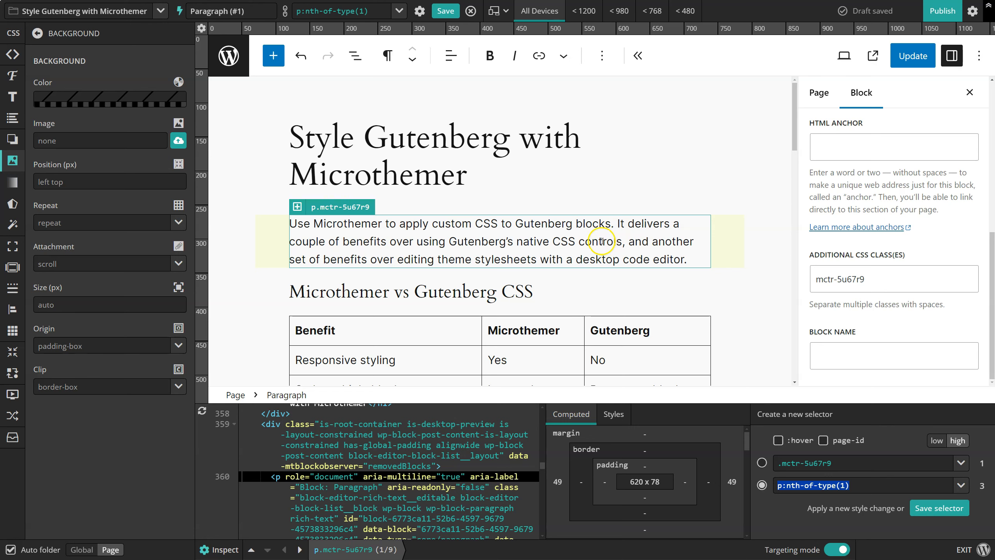
pyautogui.click(762, 462)
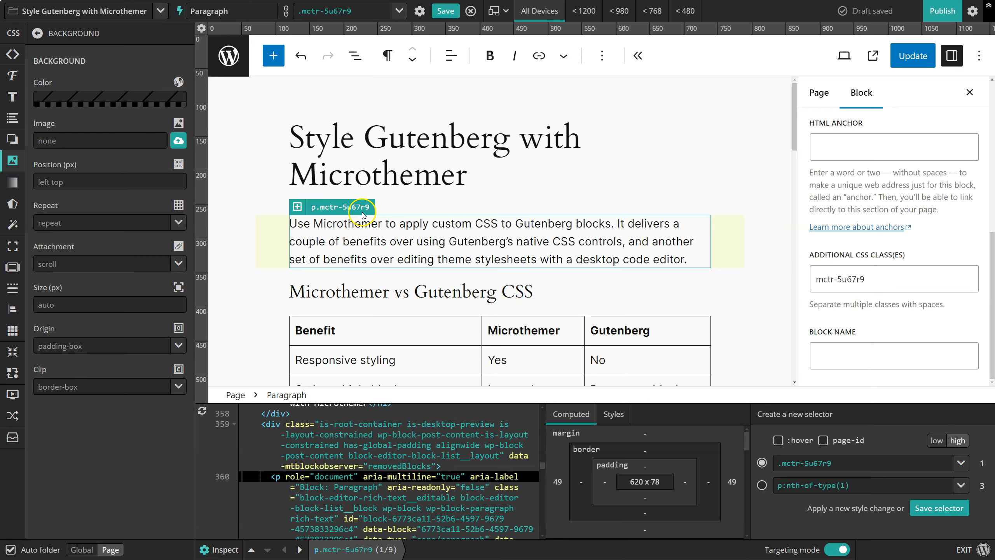
# Set the paragraph's font style to italic and compare the generated CSS selector with the block's additional CSS class.
pyautogui.click(13, 79)
pyautogui.click(178, 307)
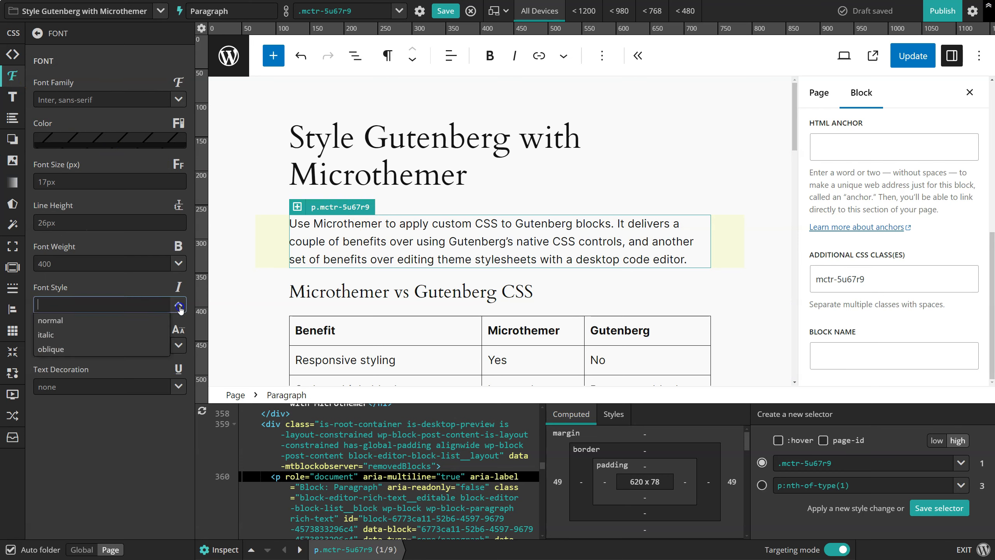
pyautogui.click(73, 335)
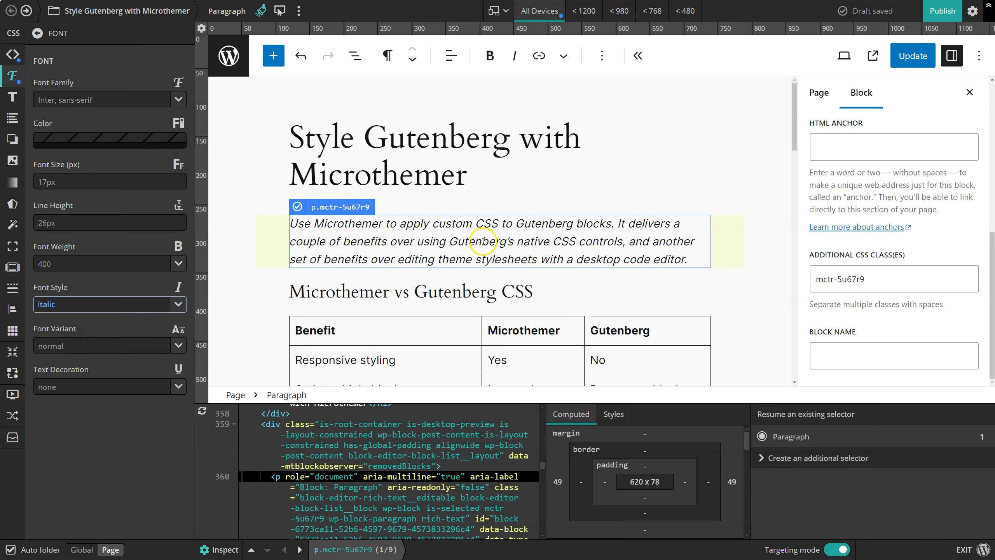
pyautogui.click(11, 58)
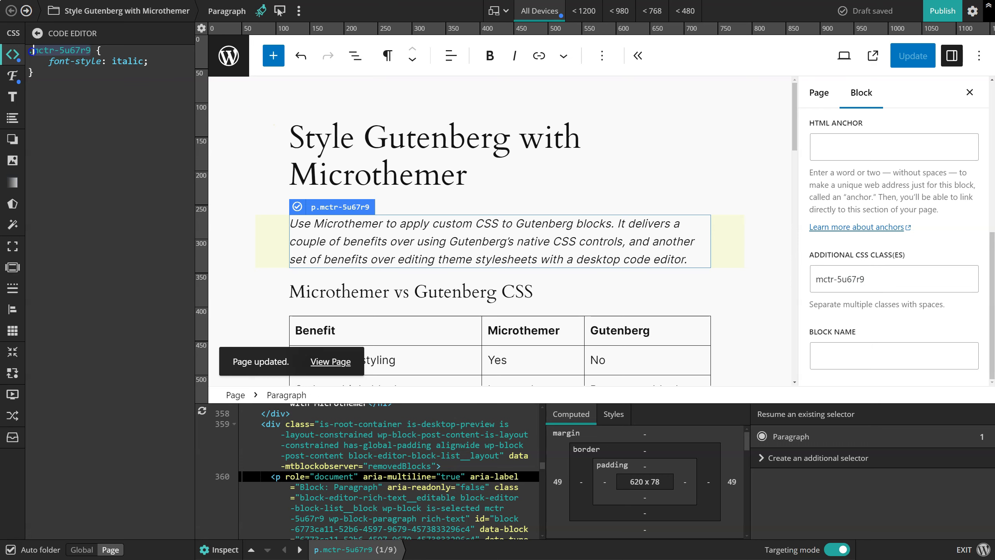
pyautogui.moveTo(870, 279); pyautogui.dragTo(804, 281)
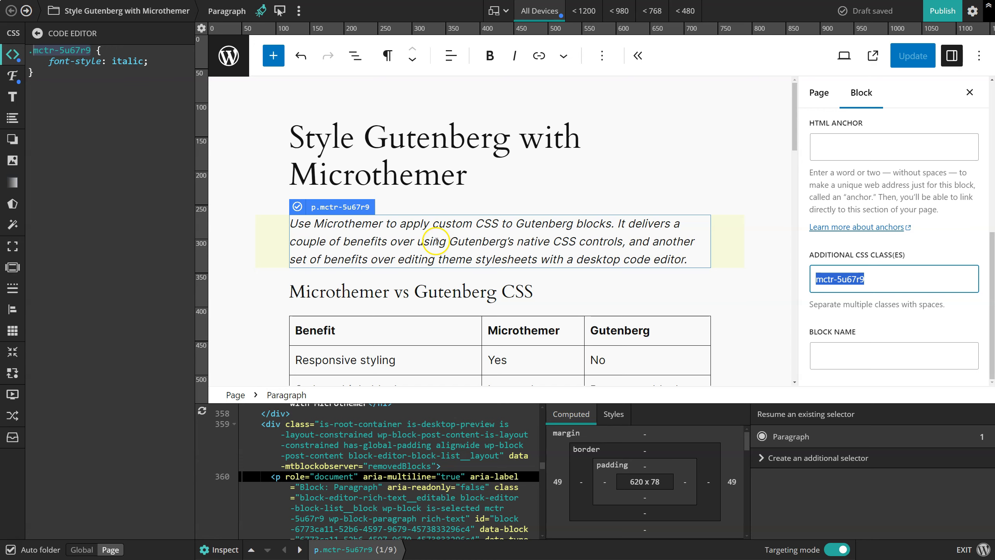
# Alternate between the introductory paragraph and the "Microthemer vs Gutenberg CSS" heading to compare how their additional CSS classes behave.
pyautogui.click(415, 291)
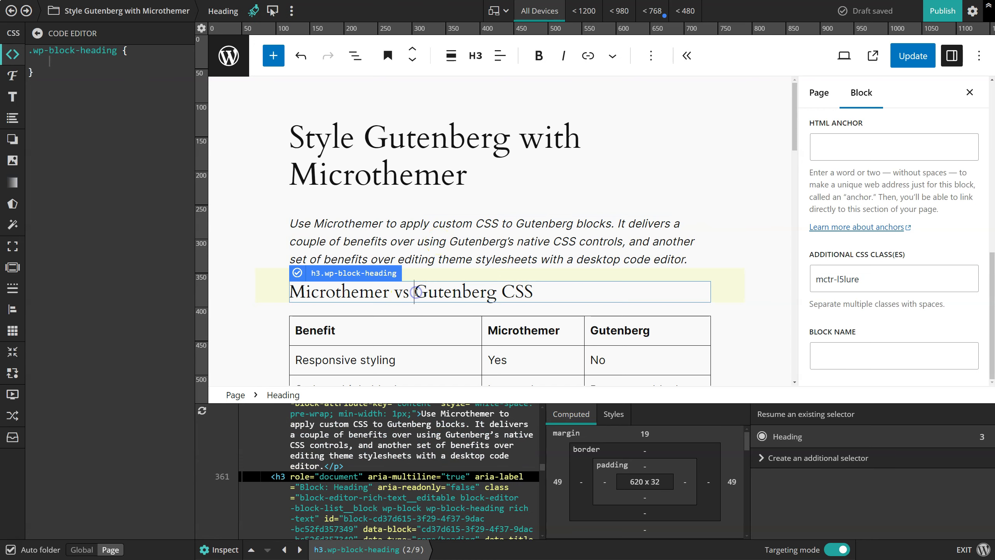
pyautogui.click(435, 240)
pyautogui.click(433, 289)
pyautogui.click(435, 245)
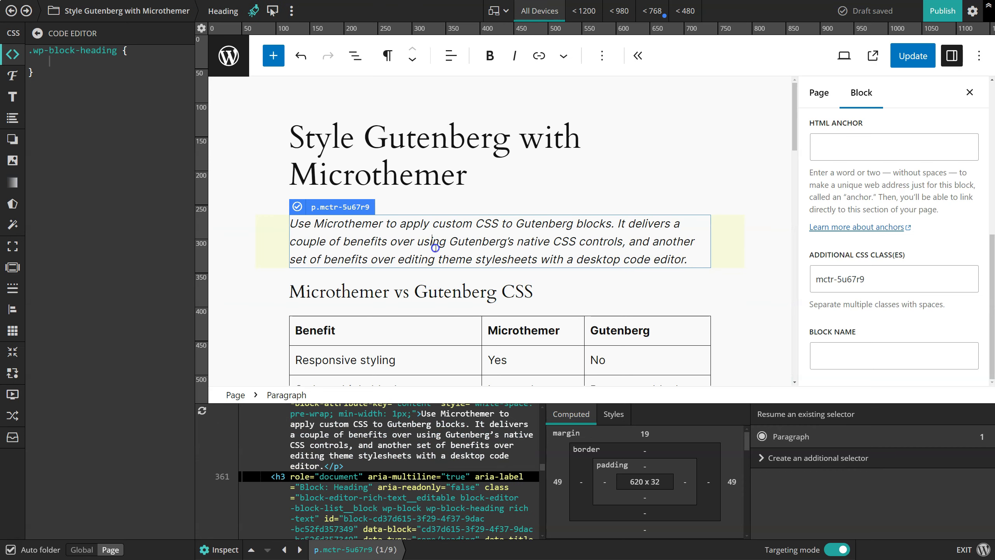
pyautogui.click(452, 291)
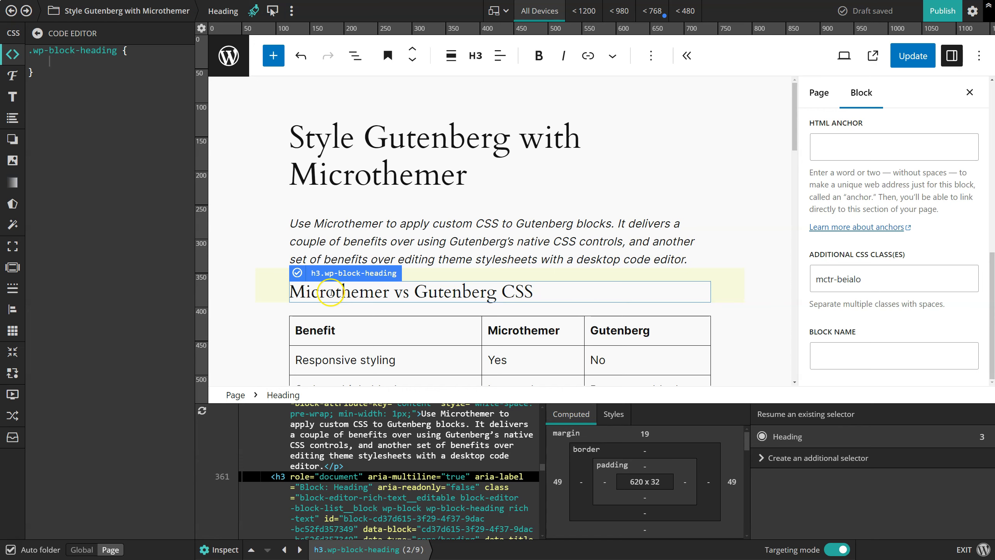
pyautogui.click(459, 239)
pyautogui.click(456, 293)
pyautogui.click(457, 240)
pyautogui.click(455, 294)
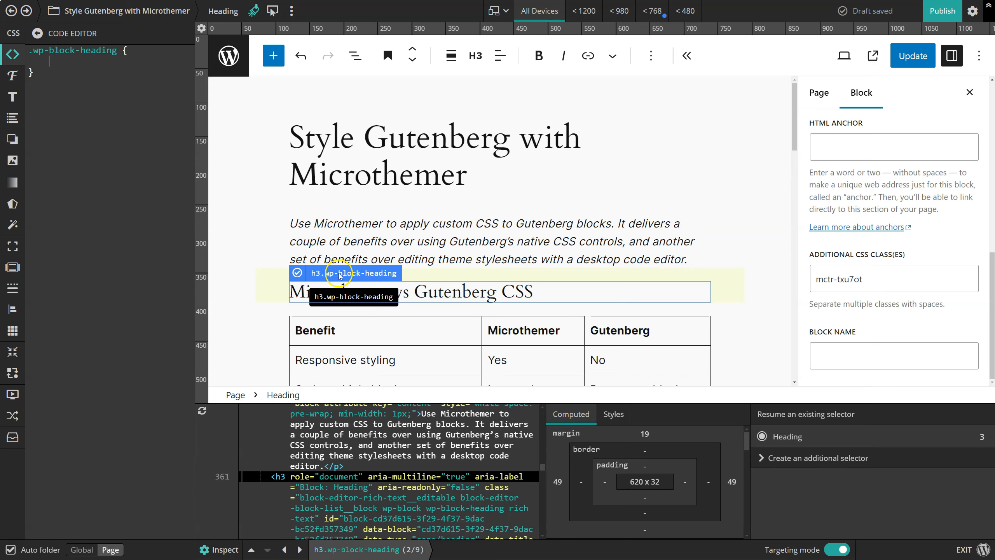
# Examine which page headings share the .wp-block-heading selector, and compare the first heading's additional CSS class after reselecting it.
pyautogui.scroll(-10, 428, 285)
pyautogui.scroll(5, 571, 289)
pyautogui.scroll(5, 616, 274)
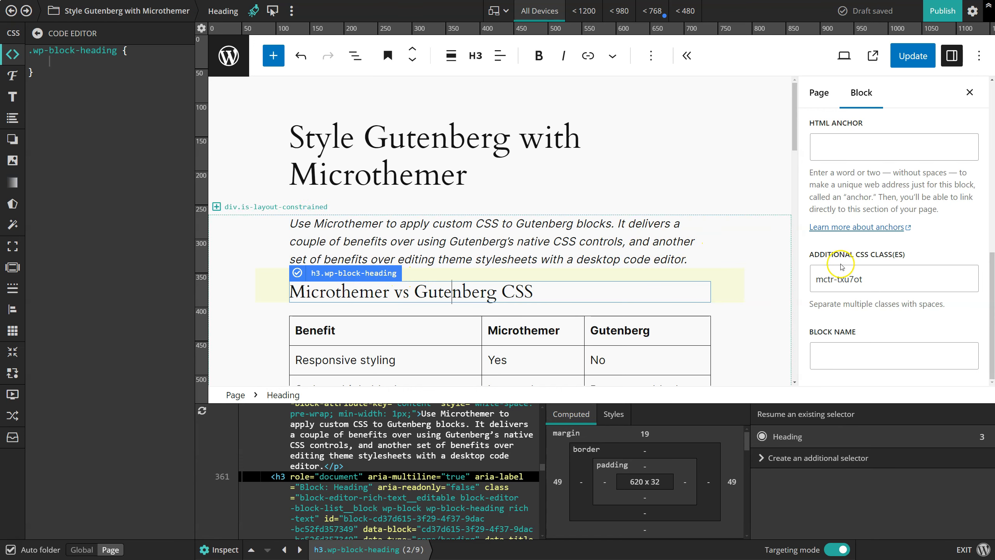
pyautogui.click(509, 240)
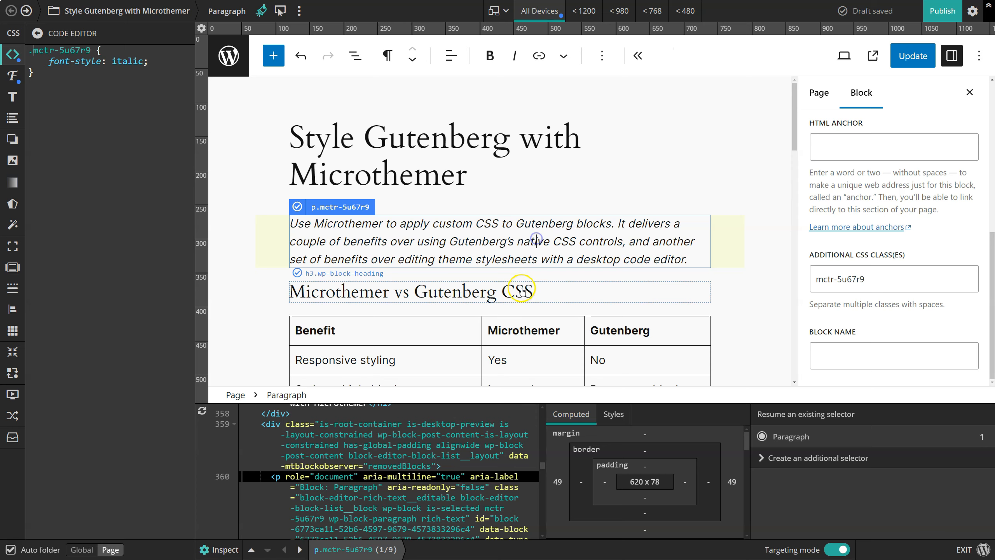
pyautogui.click(520, 290)
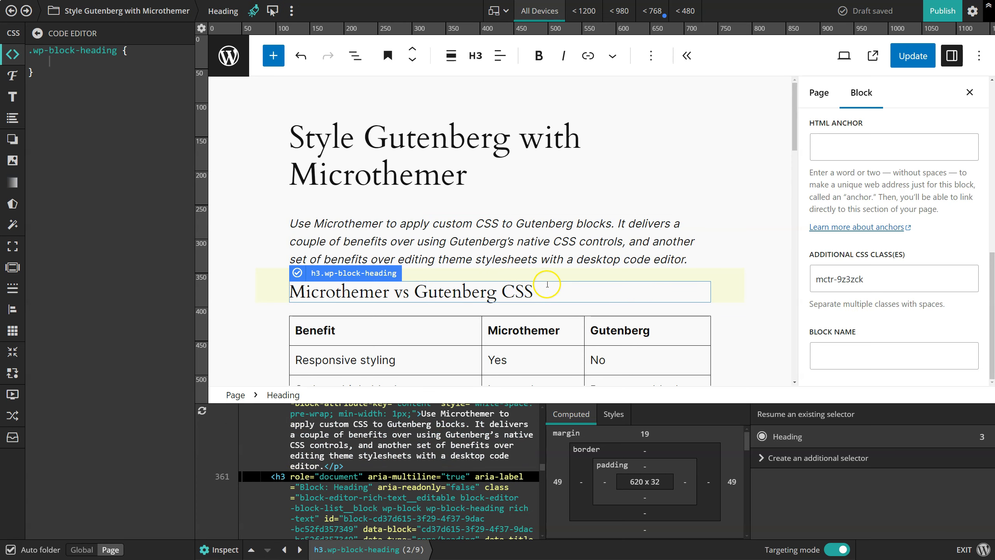
pyautogui.scroll(-9, 560, 274)
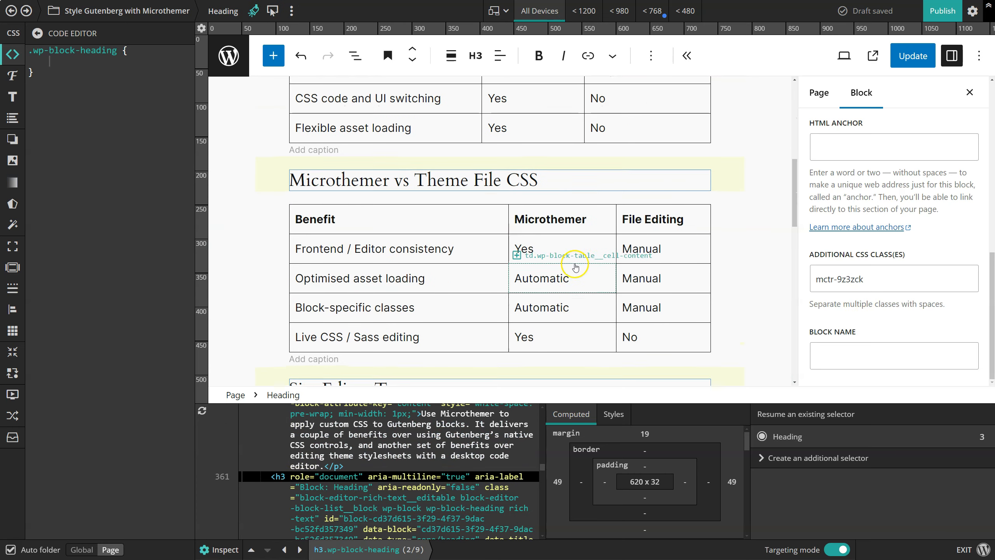
pyautogui.scroll(10, 575, 271)
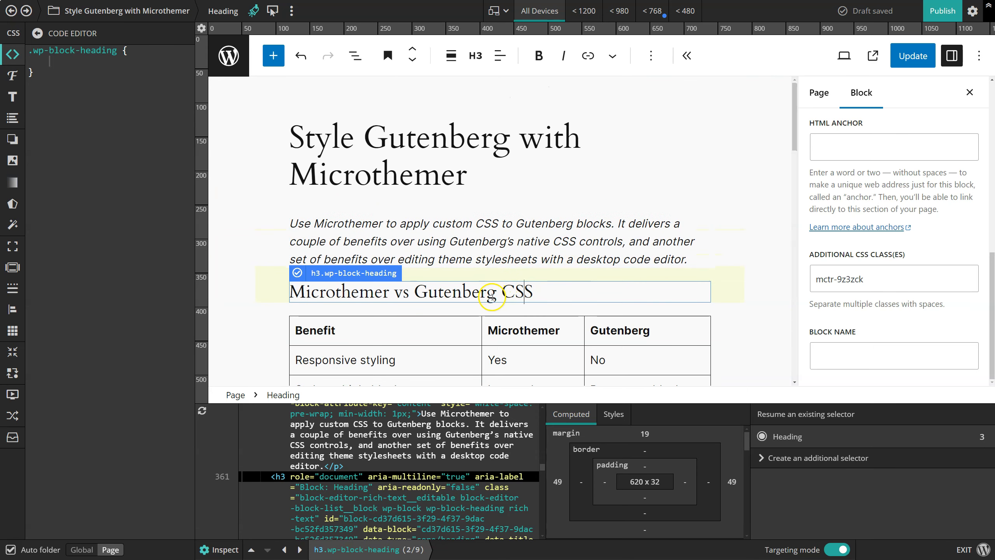
pyautogui.click(506, 232)
pyautogui.click(487, 295)
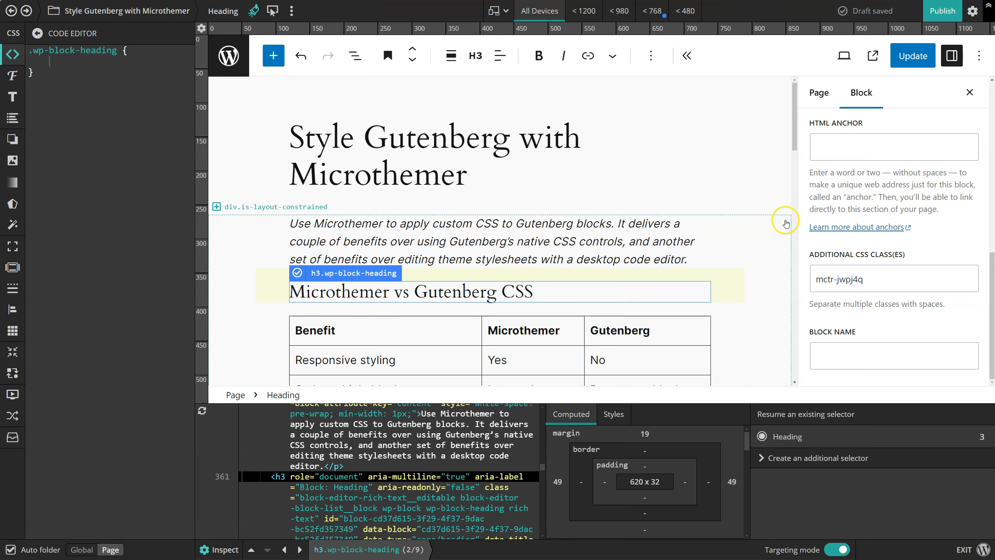
# Close the advanced inspection view and review the page's headings alongside the additional CSS class of the selected heading.
pyautogui.click(218, 550)
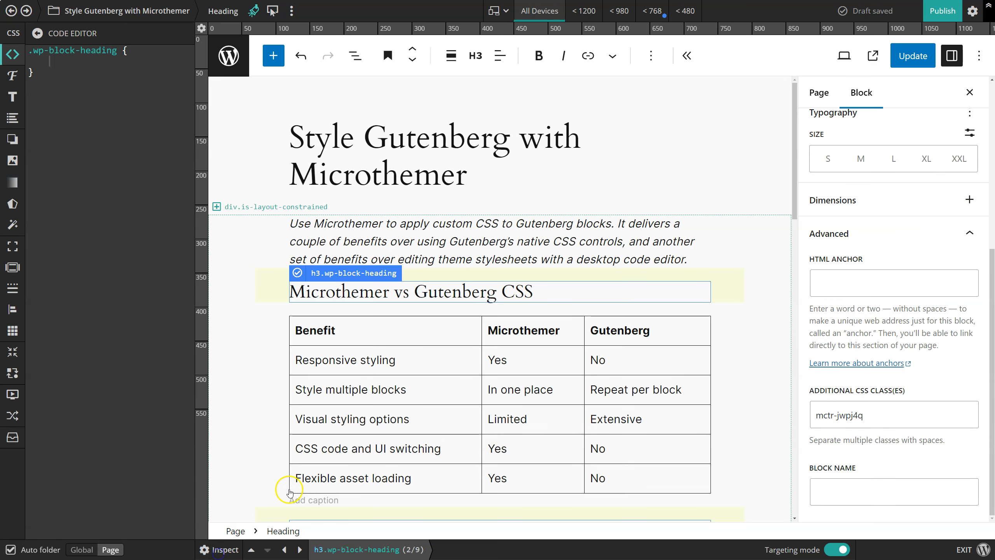
pyautogui.scroll(-5, 643, 246)
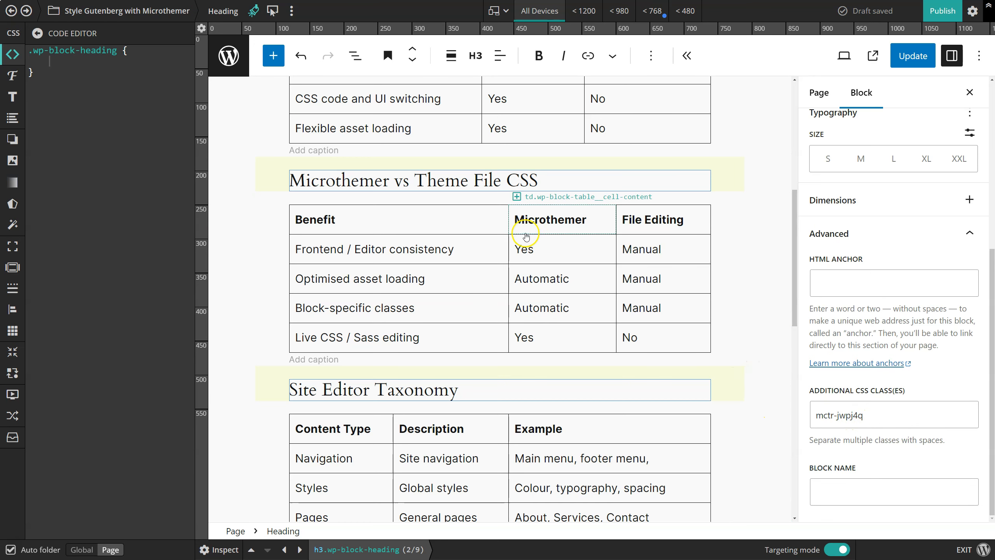
pyautogui.click(879, 412)
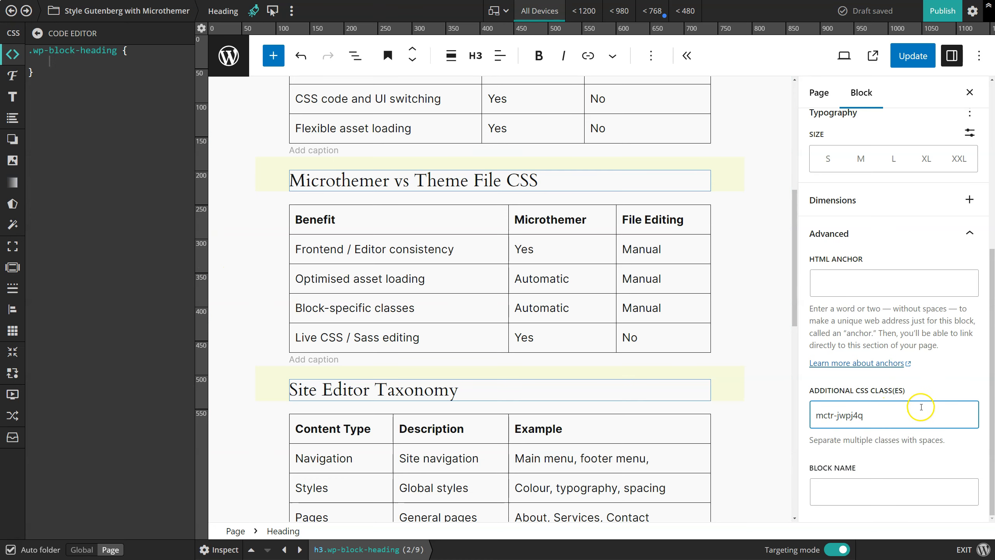
pyautogui.scroll(6, 774, 306)
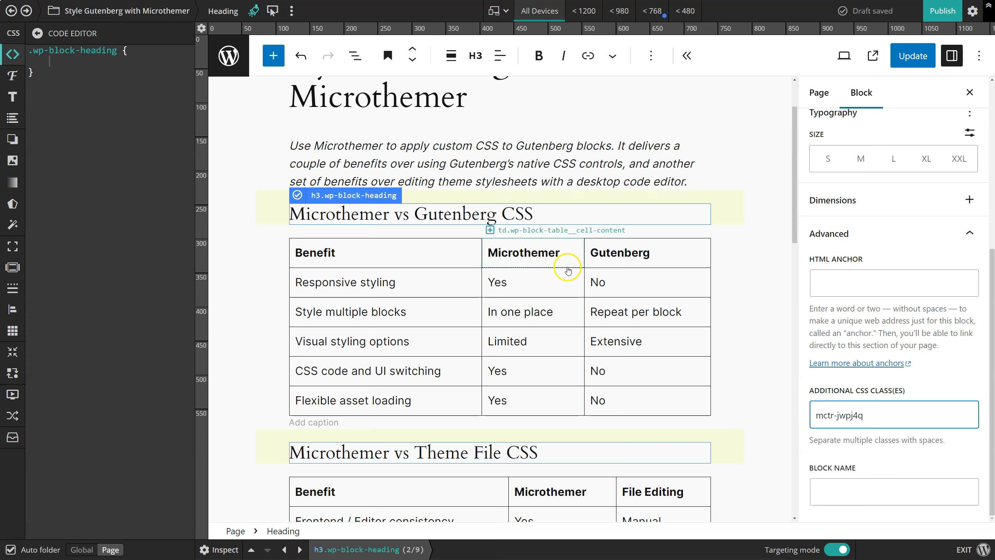
# Compare the advanced block settings and additional CSS classes of the first table and the introductory paragraph.
pyautogui.click(561, 277)
pyautogui.click(358, 313)
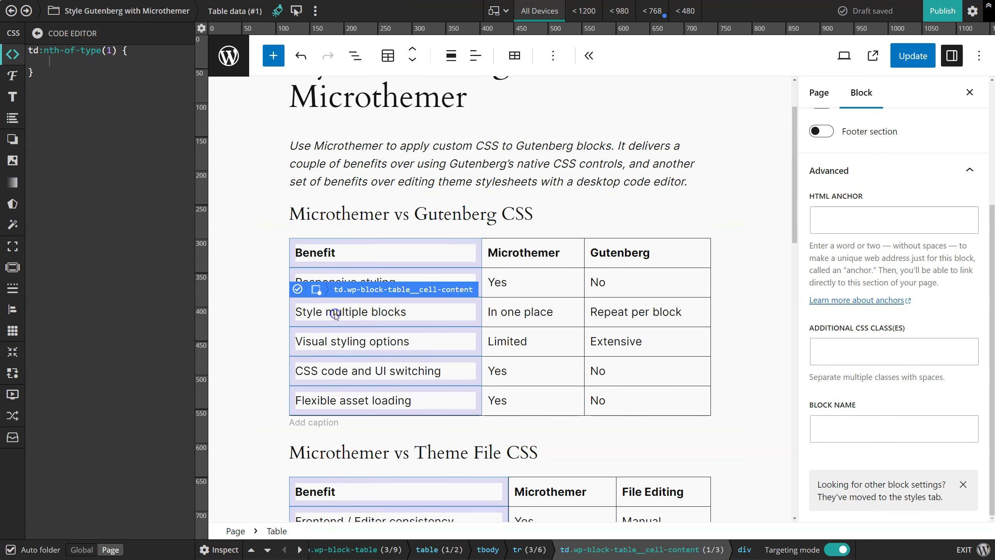
pyautogui.click(382, 146)
pyautogui.click(951, 243)
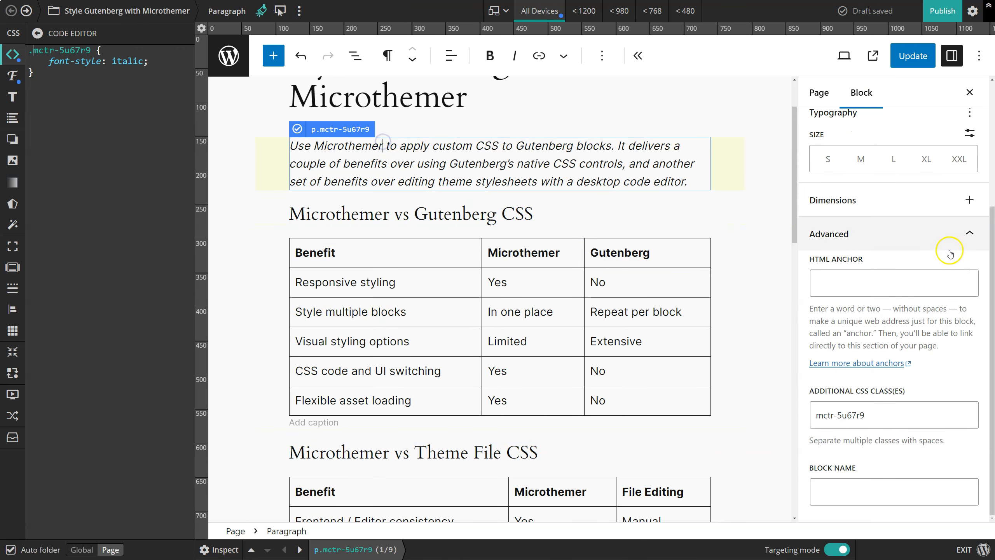
pyautogui.click(967, 233)
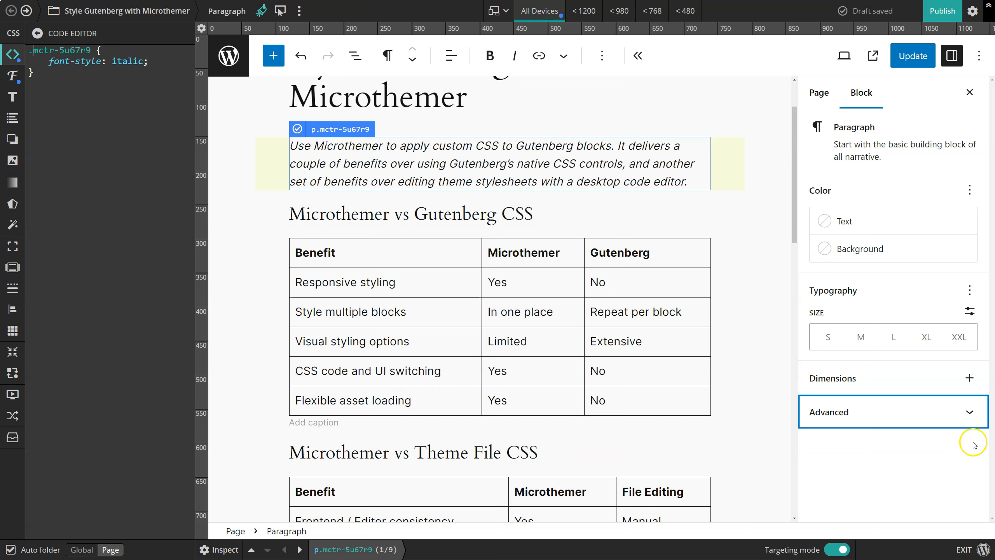
pyautogui.click(390, 310)
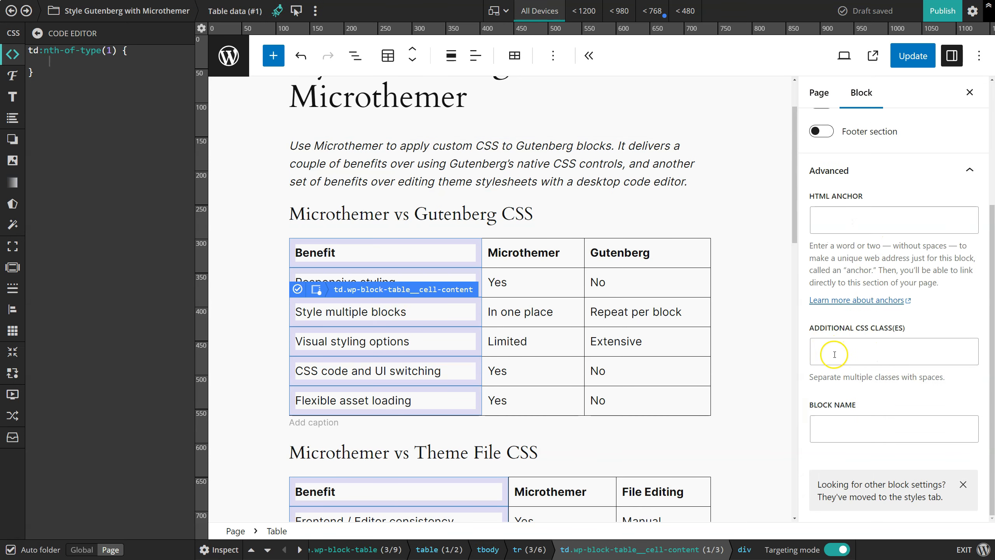
pyautogui.click(482, 176)
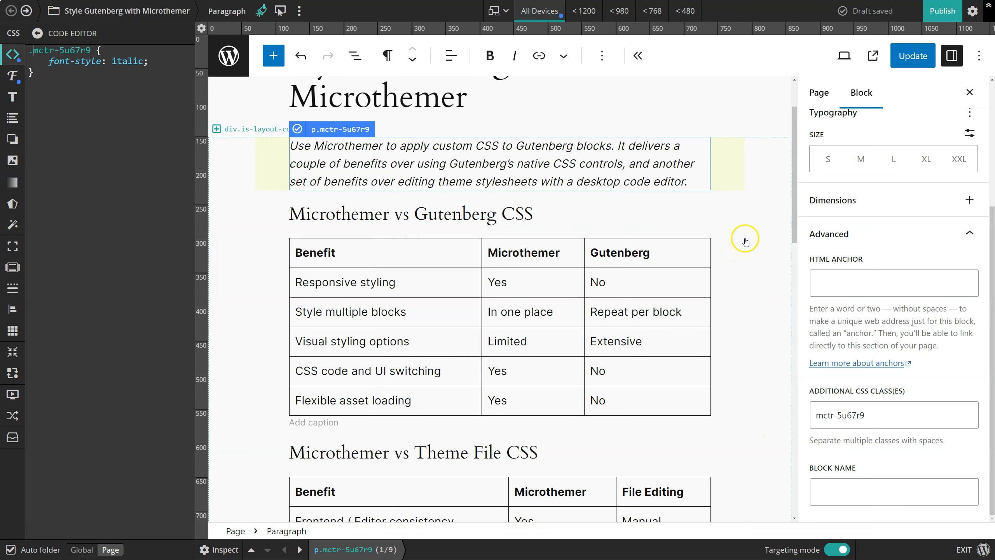
# Review the general preference for adding classes to Gutenberg blocks when editing outside of MT, and close the preferences without changes.
pyautogui.scroll(2, 745, 241)
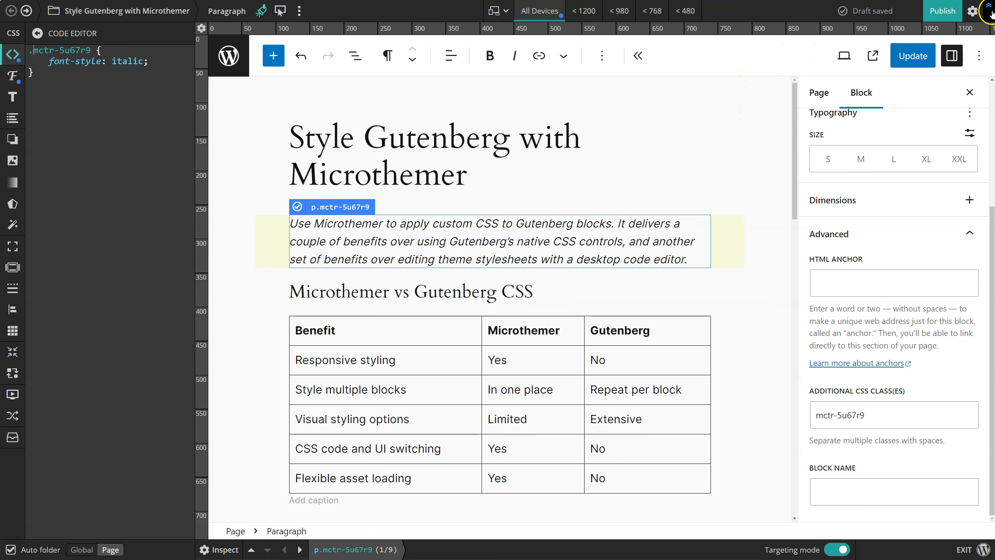
pyautogui.click(973, 12)
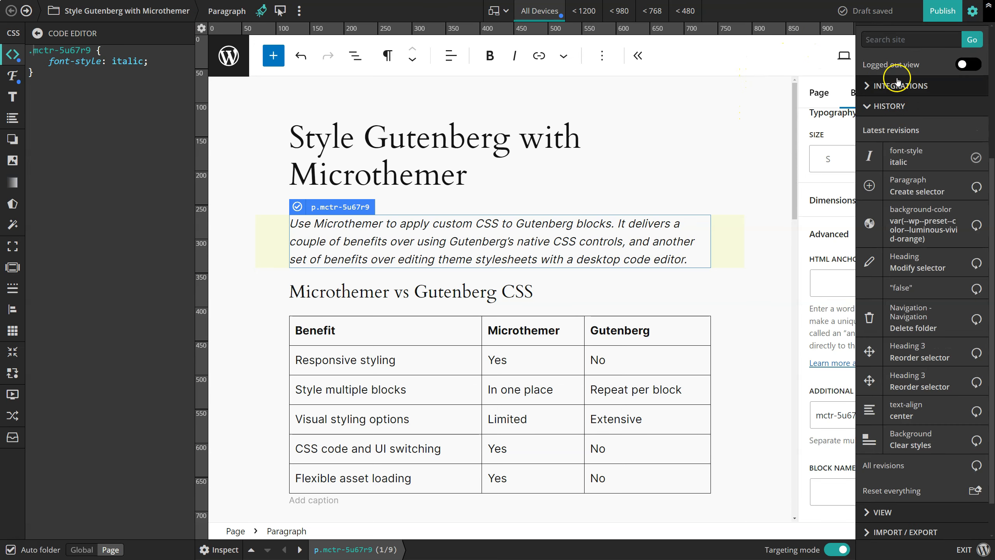
pyautogui.scroll(4, 891, 84)
pyautogui.click(886, 122)
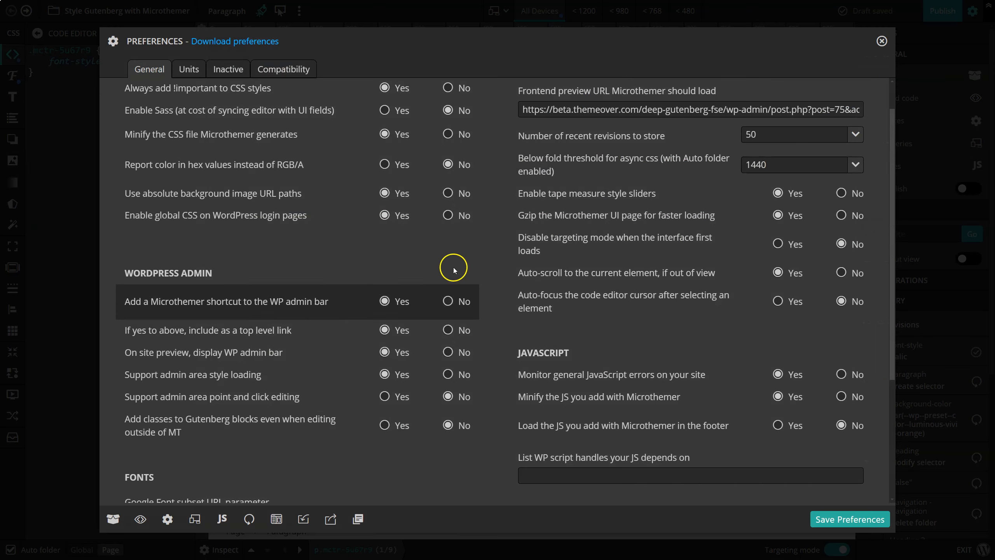
pyautogui.moveTo(201, 423)
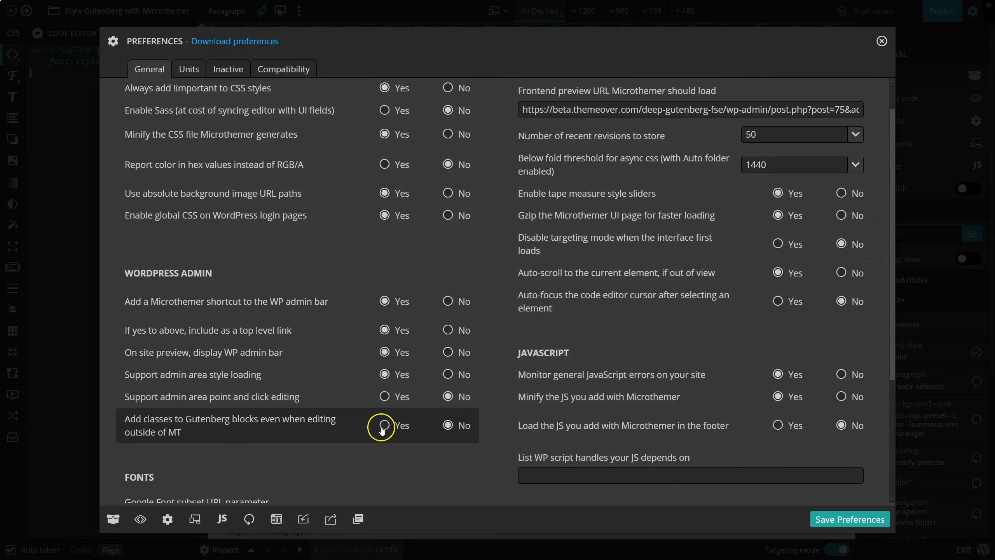
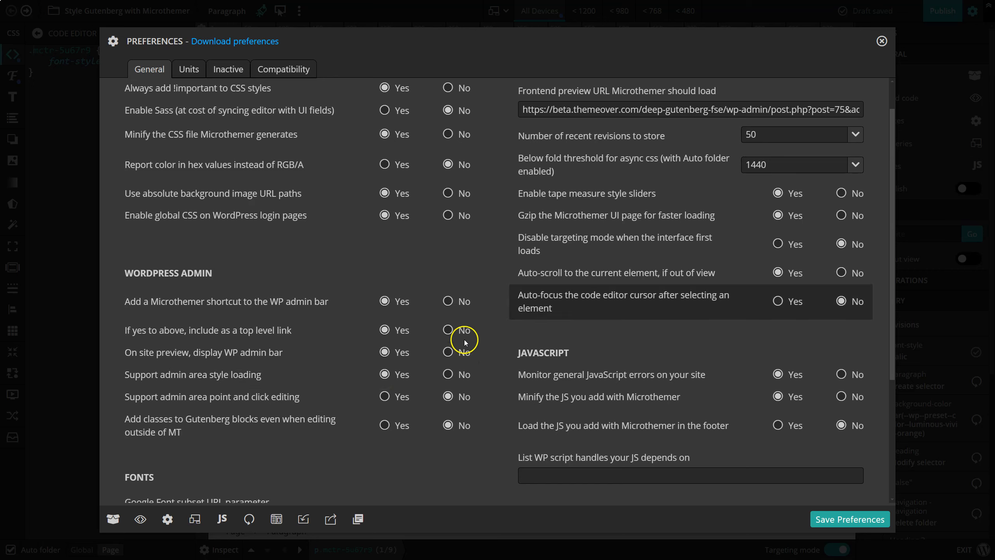
pyautogui.click(882, 41)
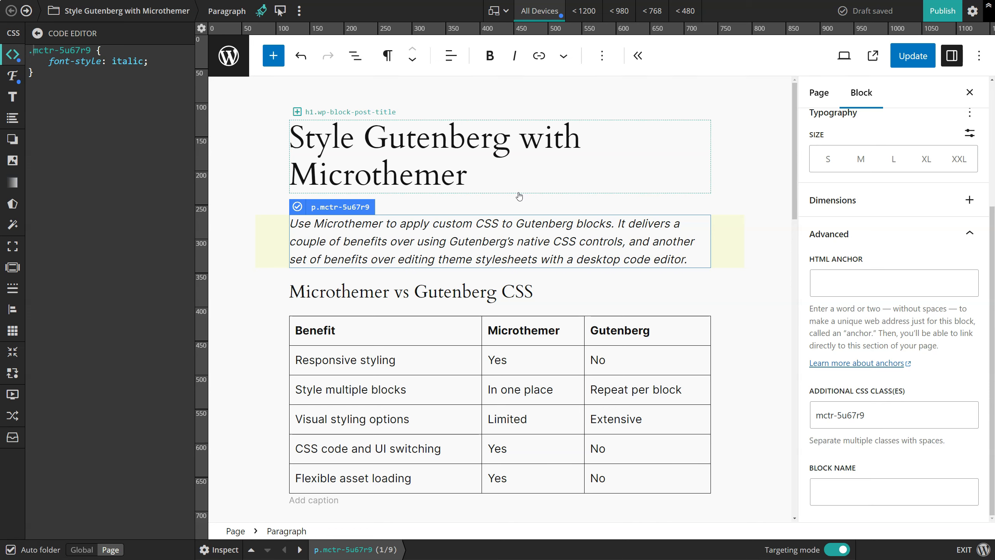
pyautogui.click(503, 195)
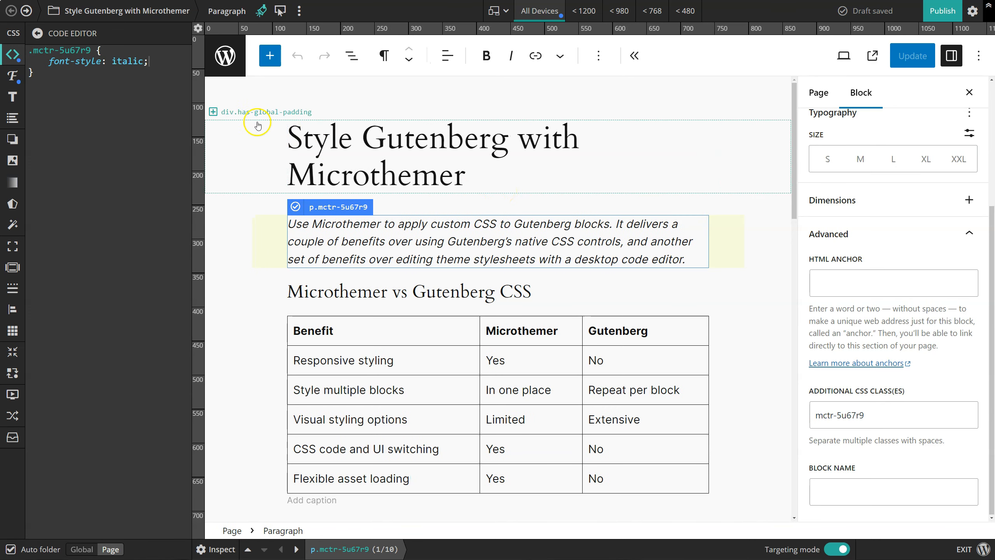
# Leave the page editor, open the WordPress site editor, and open the four-item Navigation menu for editing.
pyautogui.click(216, 59)
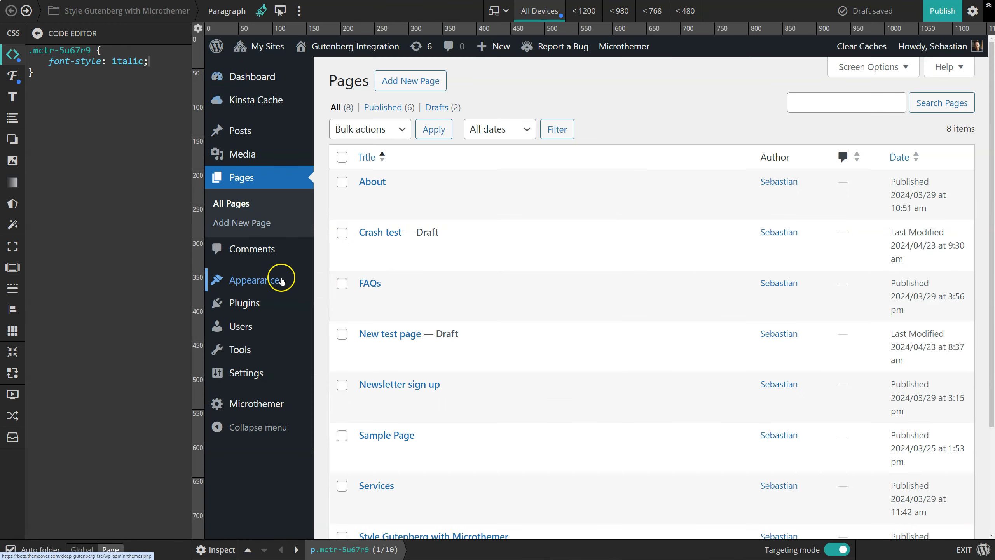
pyautogui.moveTo(278, 279)
pyautogui.click(341, 302)
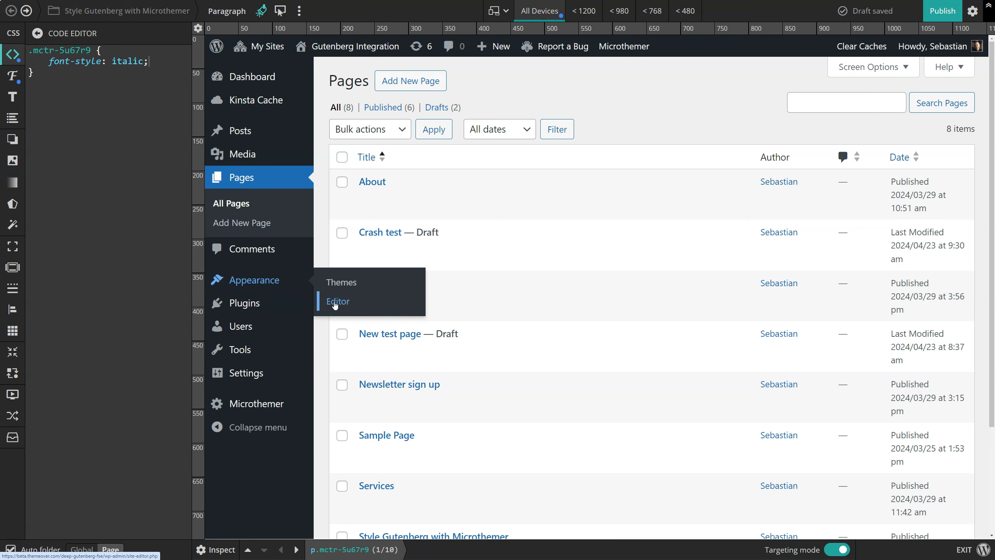
pyautogui.click(332, 305)
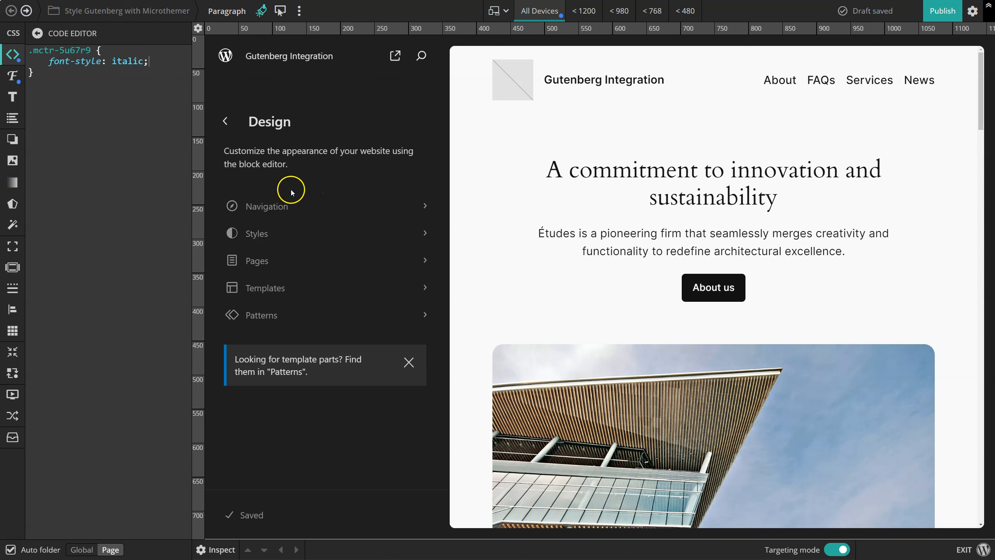
pyautogui.click(263, 206)
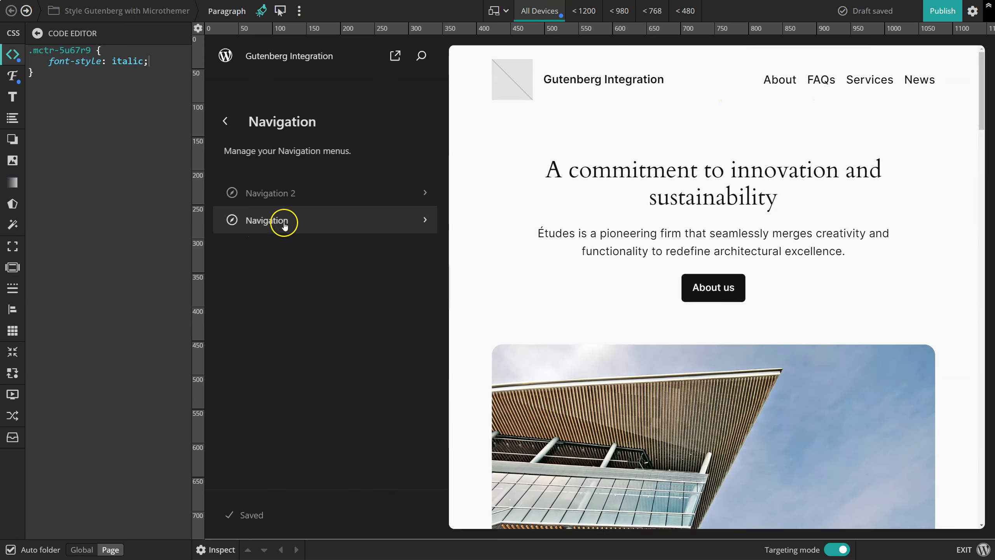
pyautogui.click(277, 221)
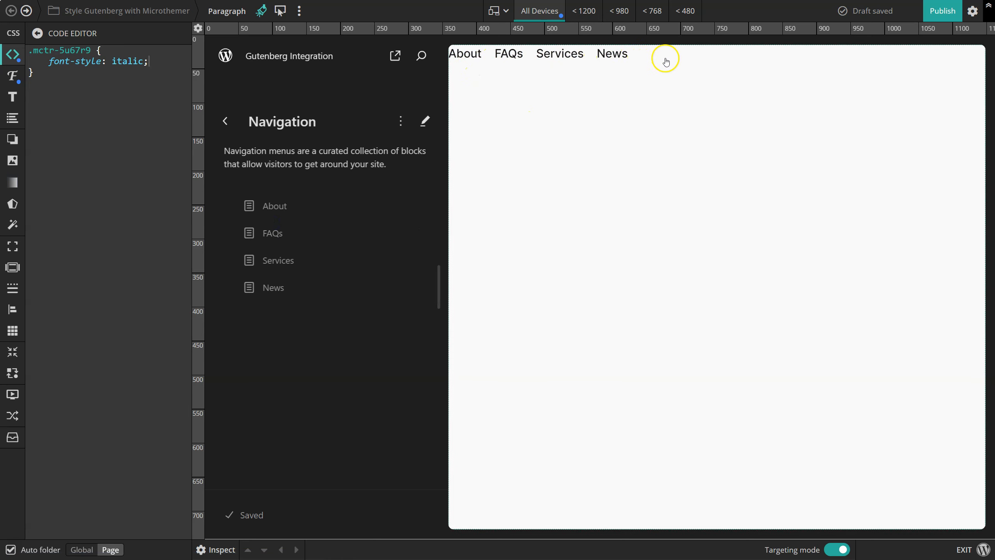
pyautogui.click(470, 75)
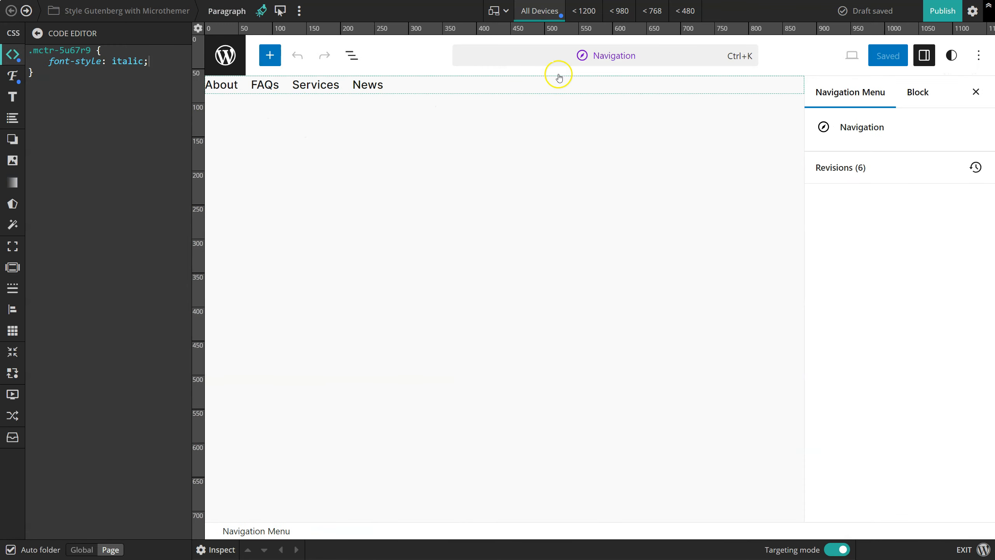
# Target all menu links with .wp-block-navigation-item__content, set their font color to the #fcb900 preset variable, and return to the site editor's navigation view.
pyautogui.click(232, 90)
pyautogui.click(218, 150)
pyautogui.moveTo(296, 75); pyautogui.dragTo(321, 162)
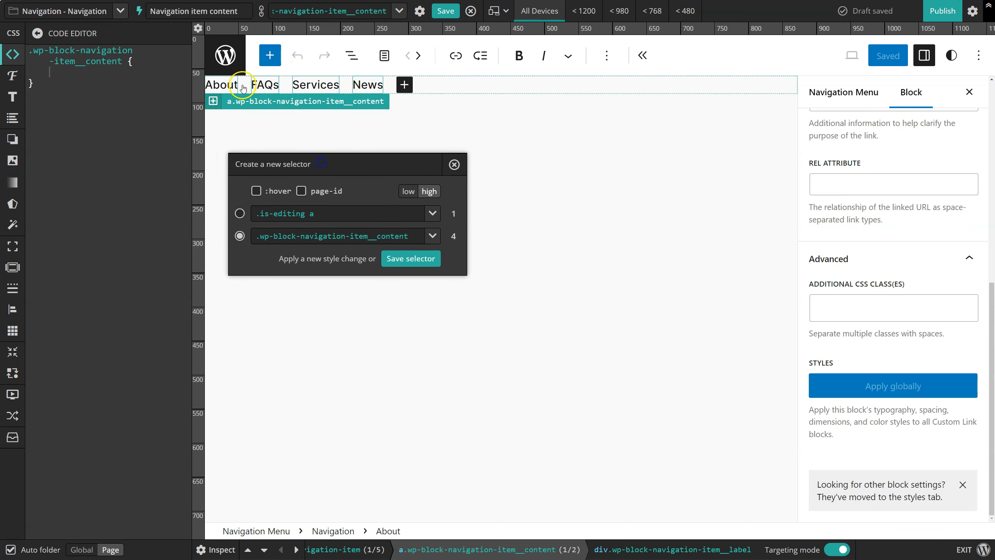
pyautogui.click(13, 76)
pyautogui.click(110, 140)
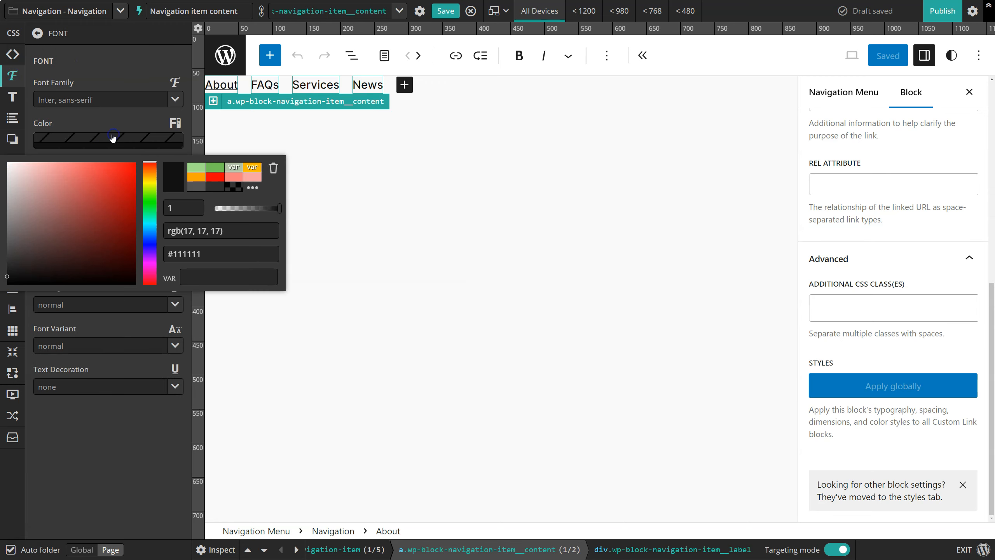
pyautogui.click(253, 168)
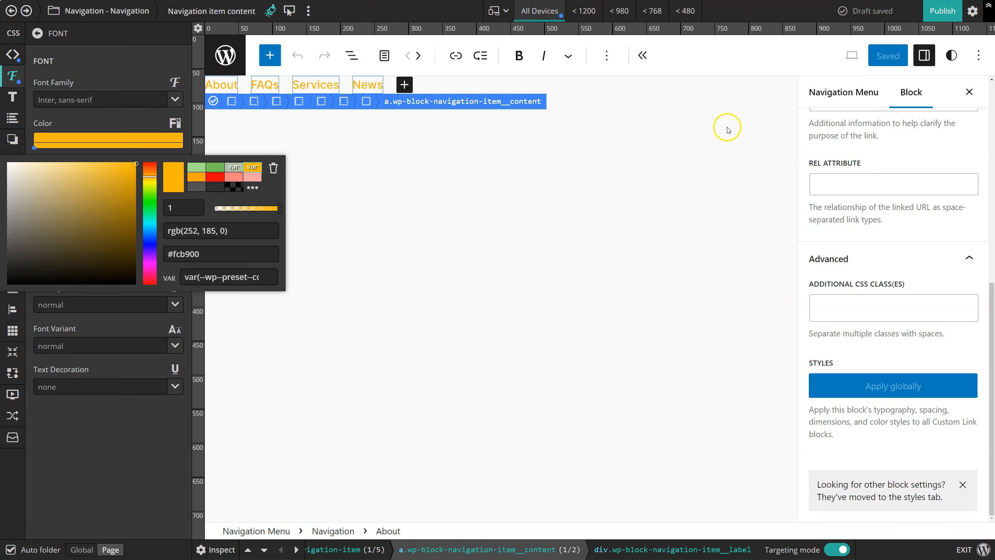
pyautogui.click(226, 57)
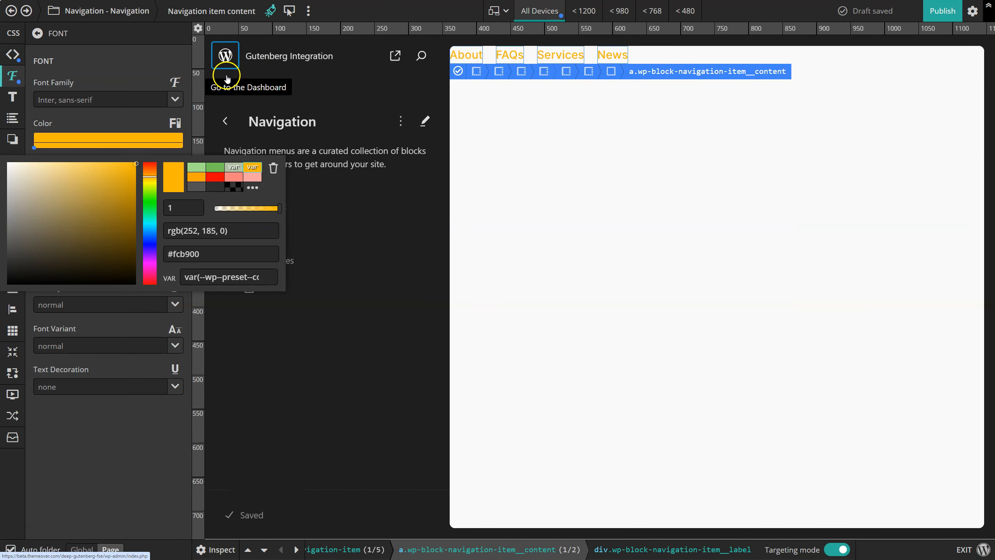
pyautogui.click(156, 82)
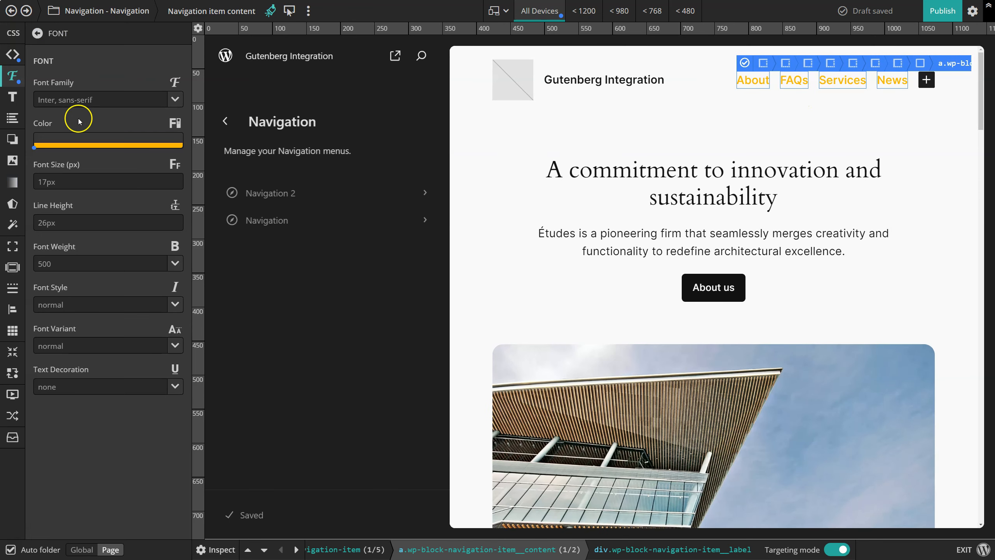
# Examine the has_template loading condition of the "Navigation - Navigation" folder, including its wp_navigation and ID arguments.
pyautogui.click(72, 11)
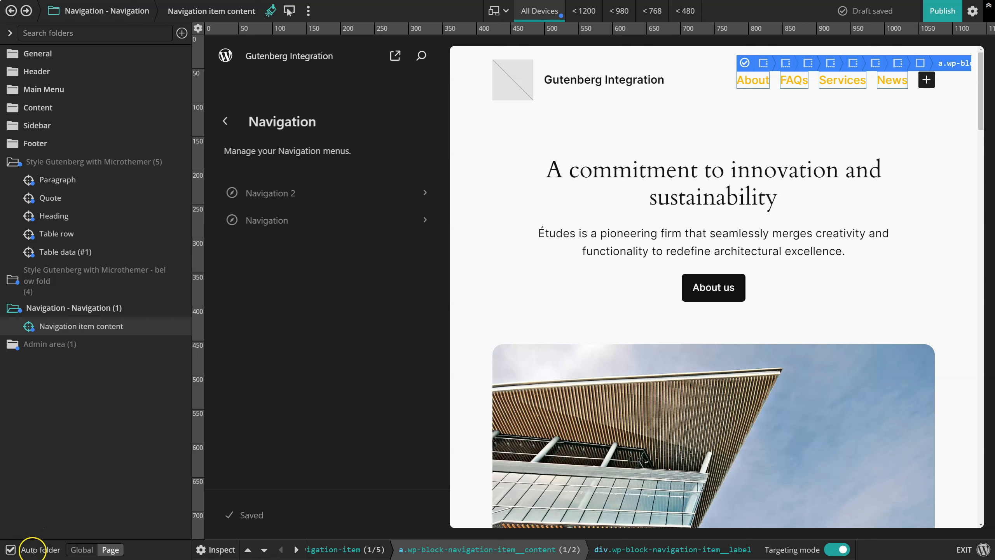
pyautogui.click(182, 309)
pyautogui.click(372, 116)
pyautogui.moveTo(334, 99); pyautogui.dragTo(340, 99)
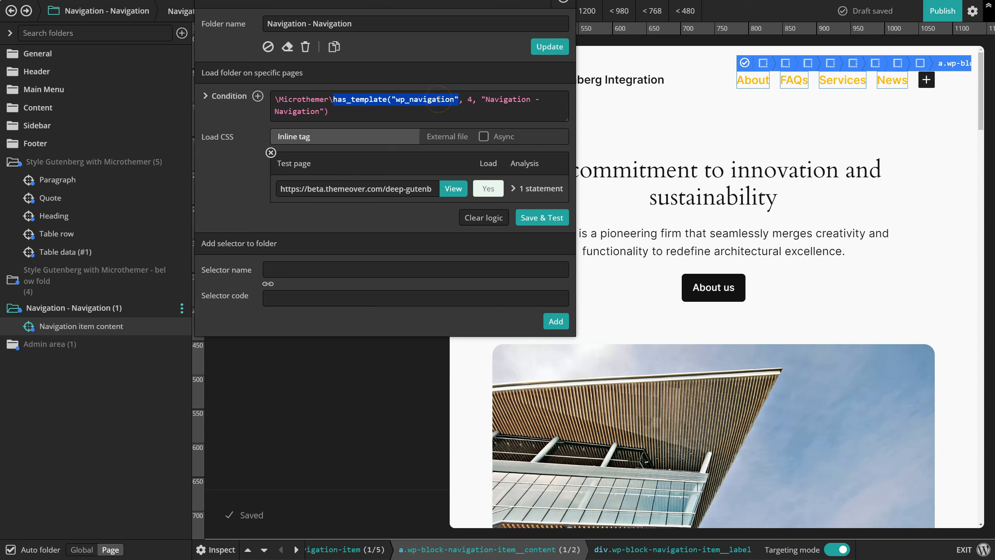
pyautogui.doubleClick(471, 99)
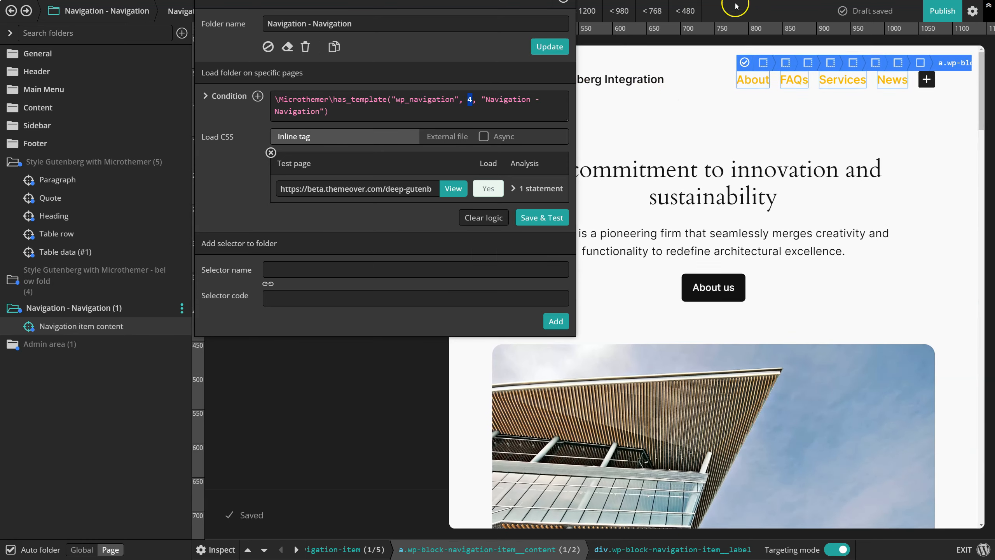
pyautogui.click(736, 6)
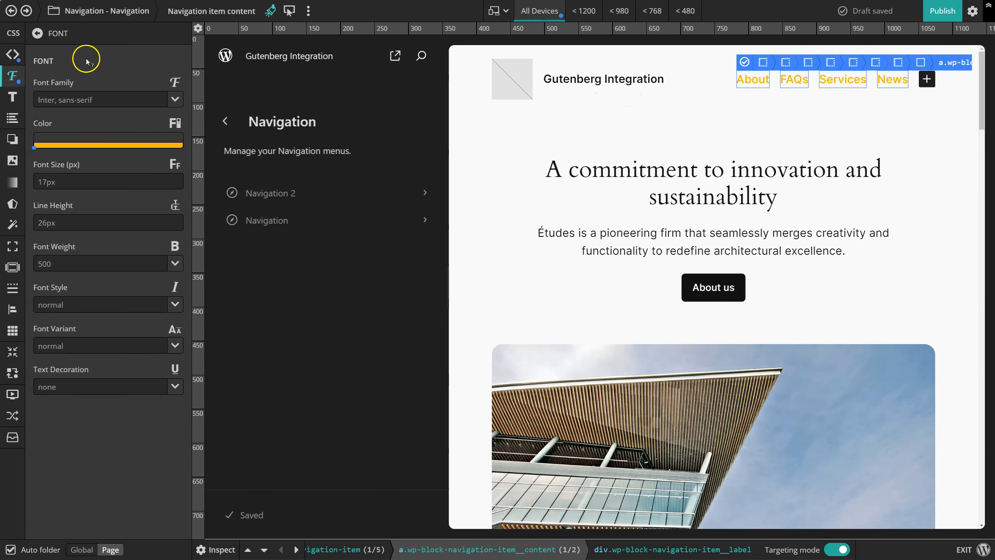
# Try moving the "Navigation item content" selector into the Header folder, and return it to the "Navigation - Navigation" folder.
pyautogui.click(74, 10)
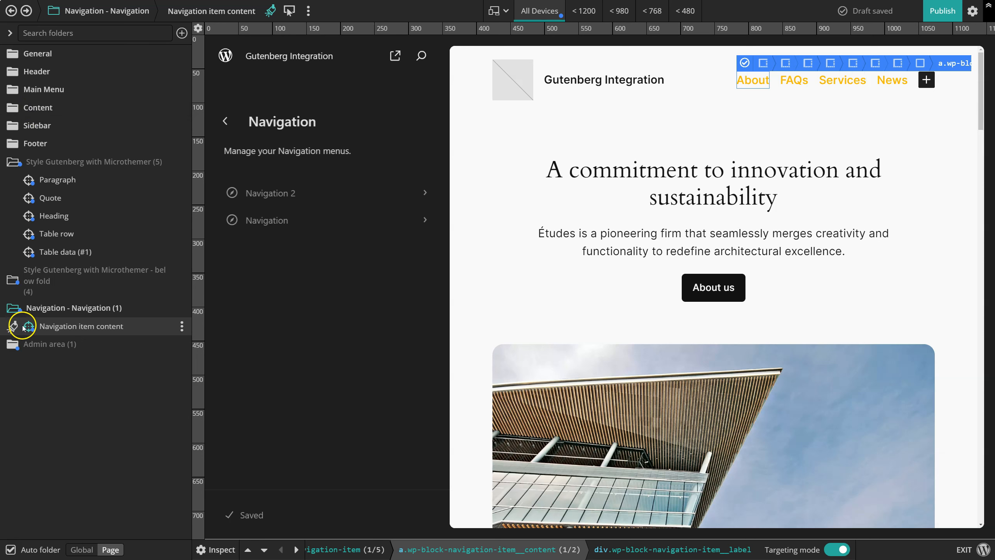
pyautogui.moveTo(11, 330); pyautogui.dragTo(39, 90)
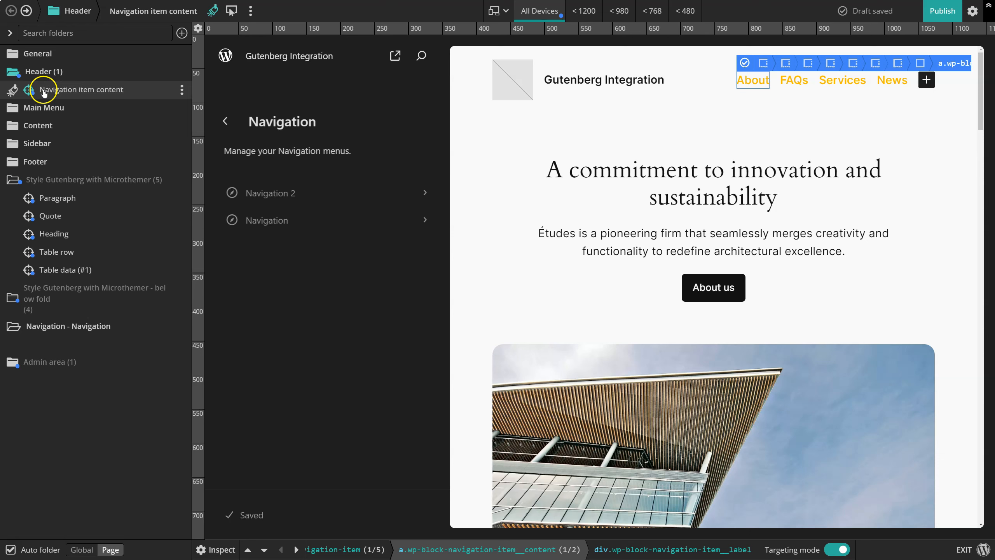
pyautogui.moveTo(29, 90); pyautogui.dragTo(38, 343)
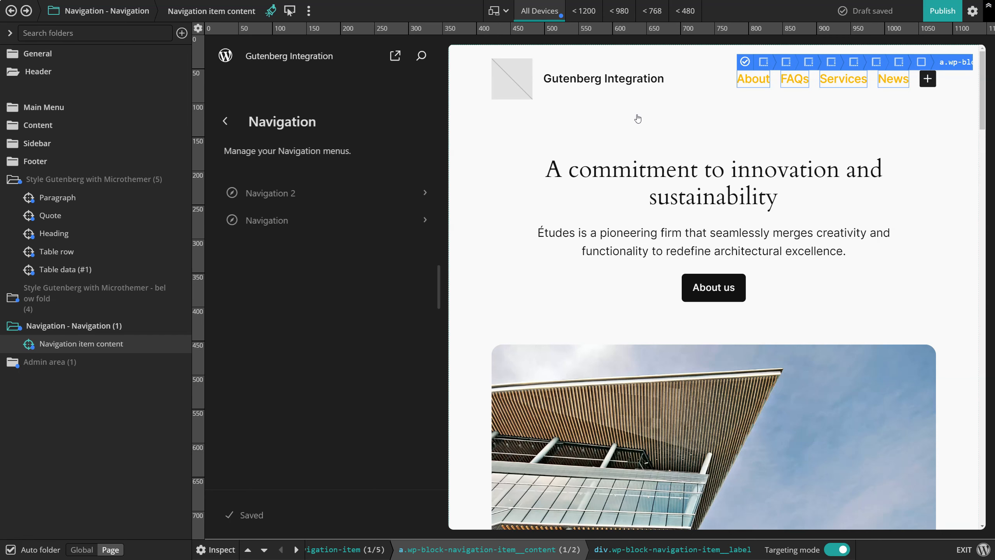
# Compare the Ember, Fossil and Ice theme style variations, and apply and save the Onyx variation.
pyautogui.click(226, 122)
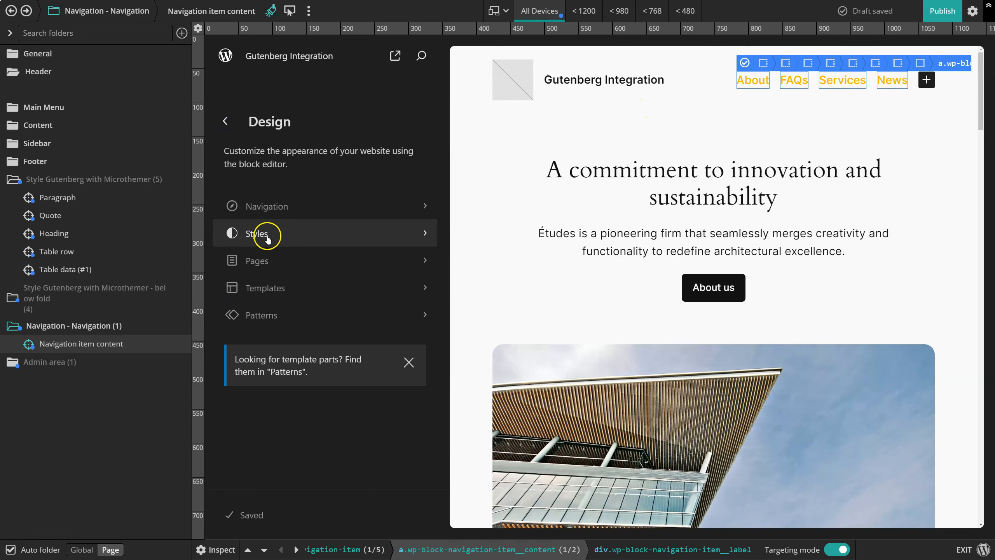
pyautogui.click(268, 238)
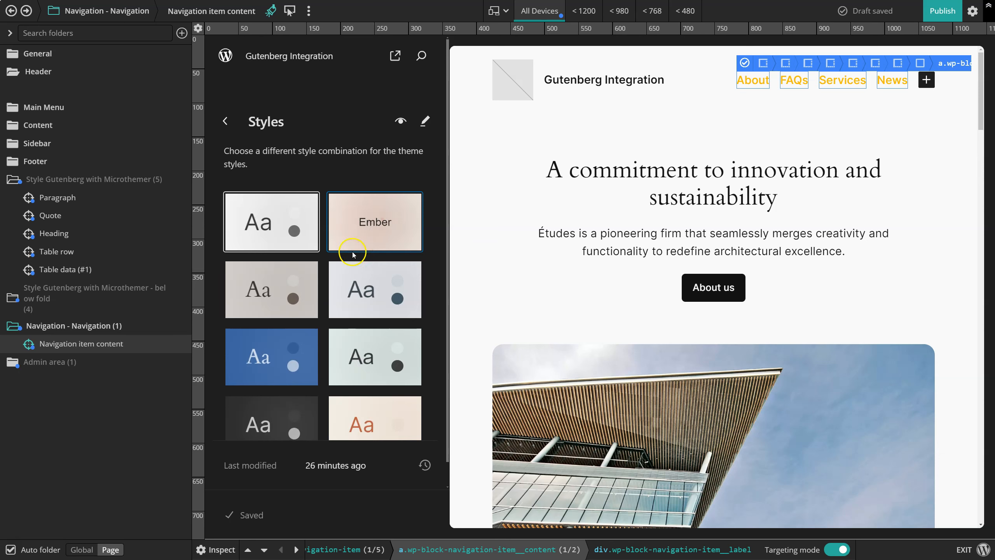
pyautogui.click(345, 235)
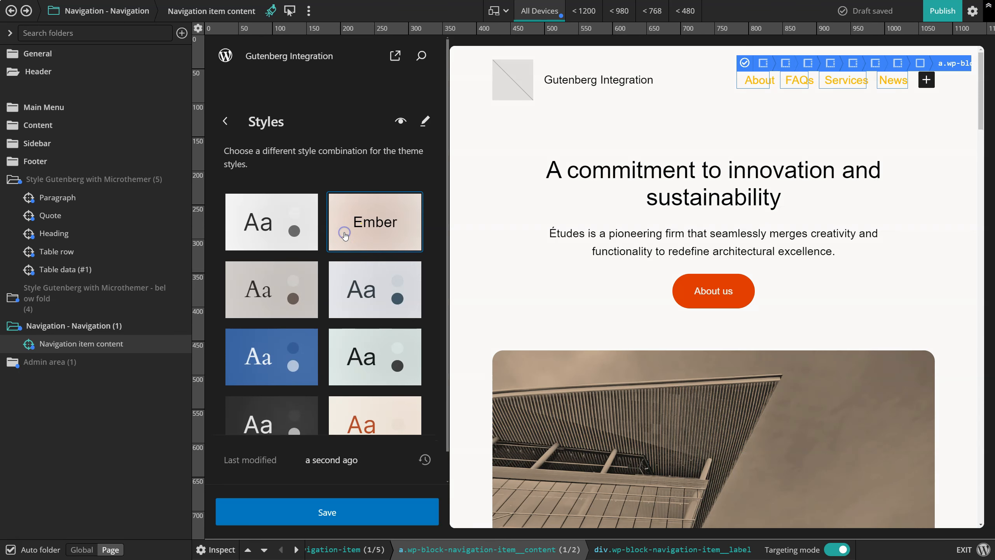
pyautogui.click(272, 286)
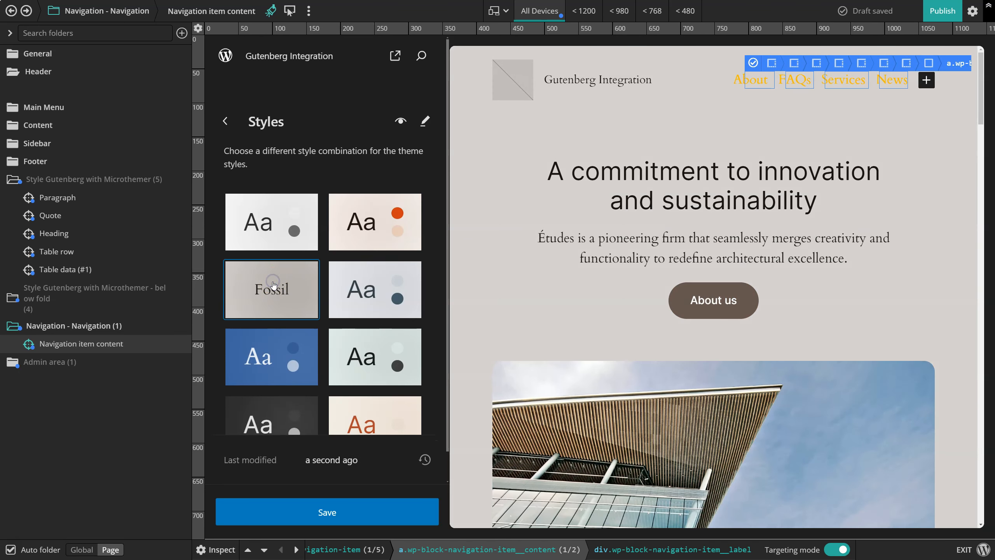
pyautogui.click(344, 303)
pyautogui.scroll(-1, 344, 275)
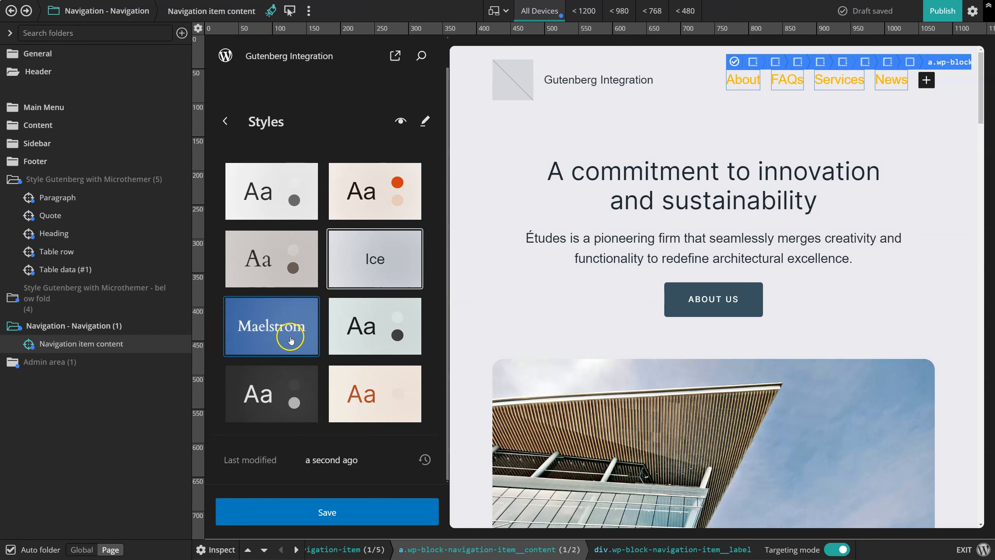
pyautogui.click(272, 379)
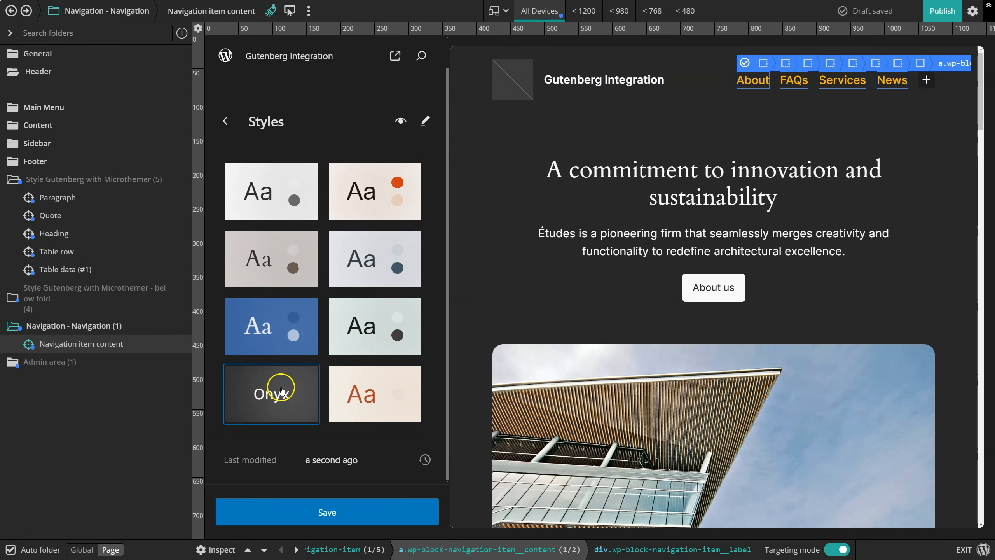
pyautogui.click(378, 509)
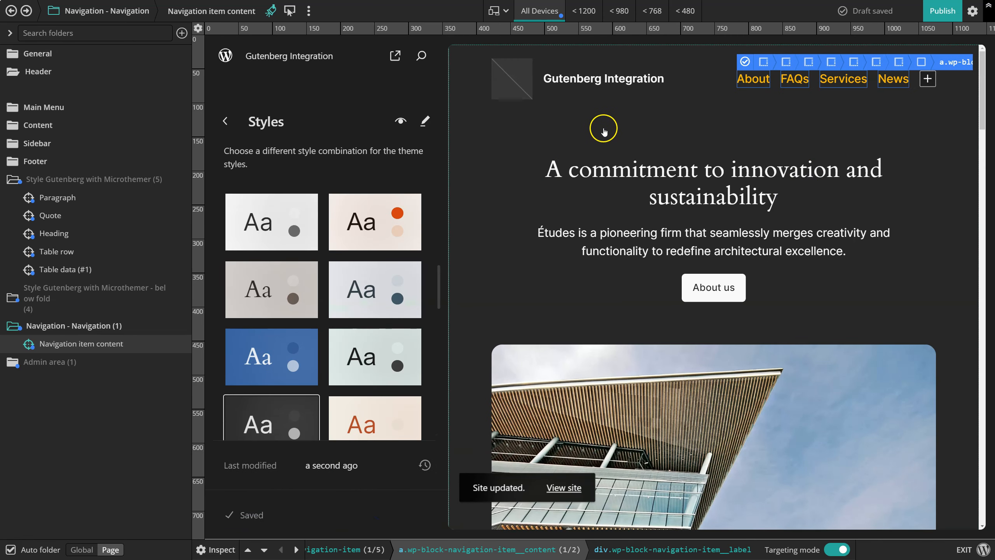
# View the global styles in the template editor, and open the "Style Gutenberg with Microthemer" page for editing in the site editor.
pyautogui.click(424, 123)
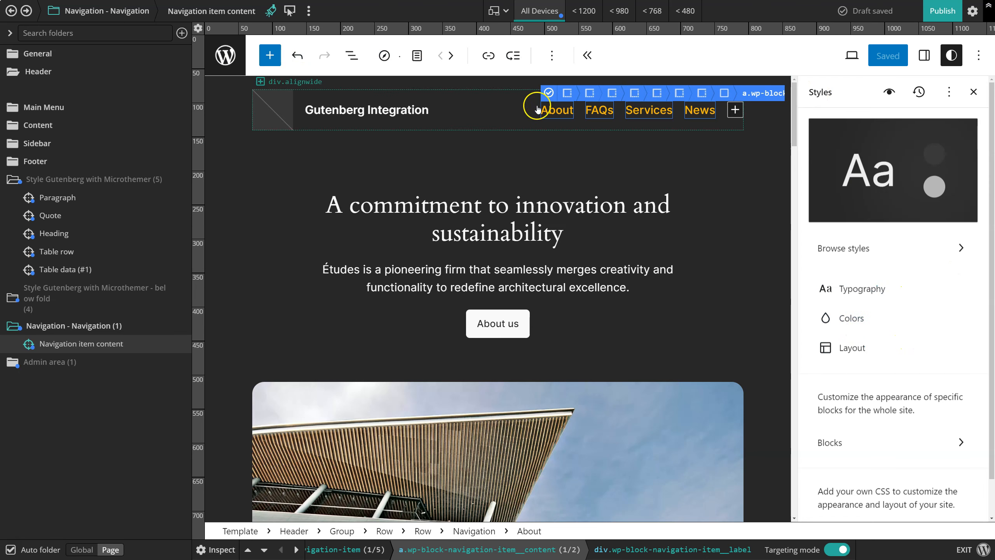
pyautogui.click(227, 59)
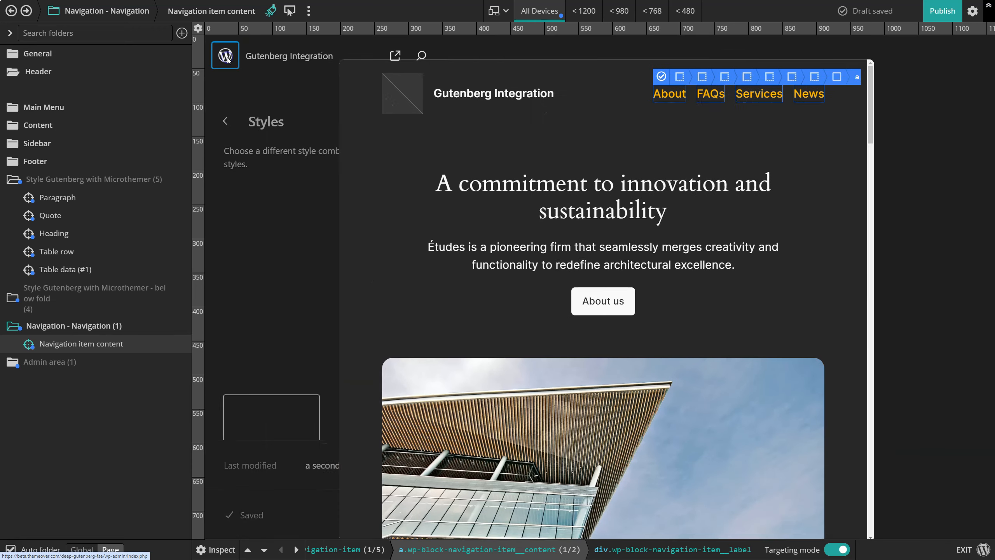
pyautogui.click(224, 122)
pyautogui.click(257, 259)
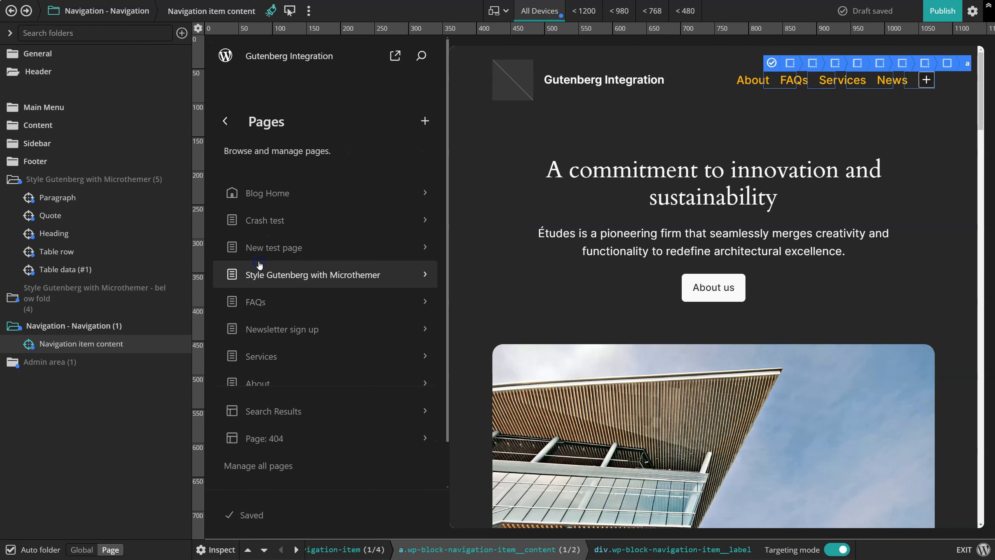
pyautogui.click(288, 276)
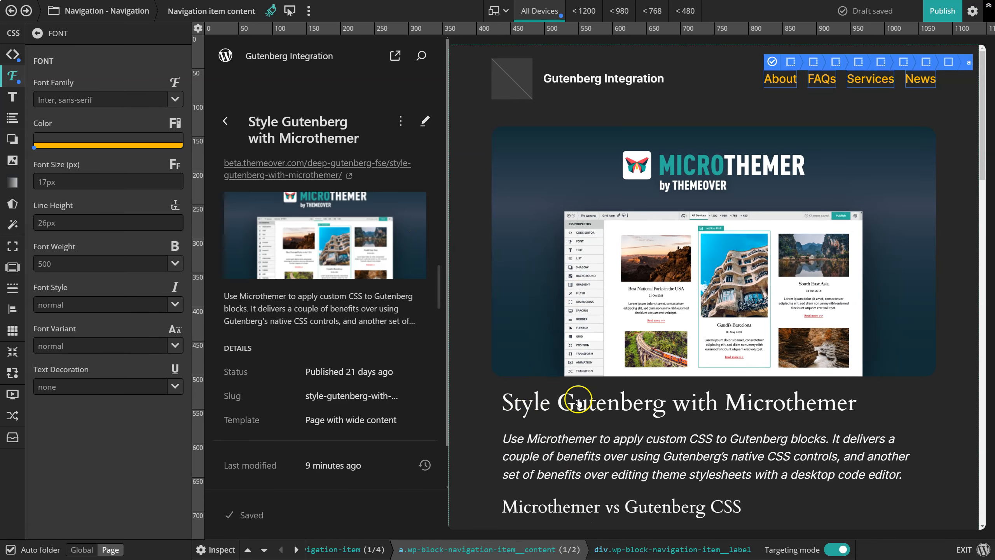
pyautogui.click(475, 246)
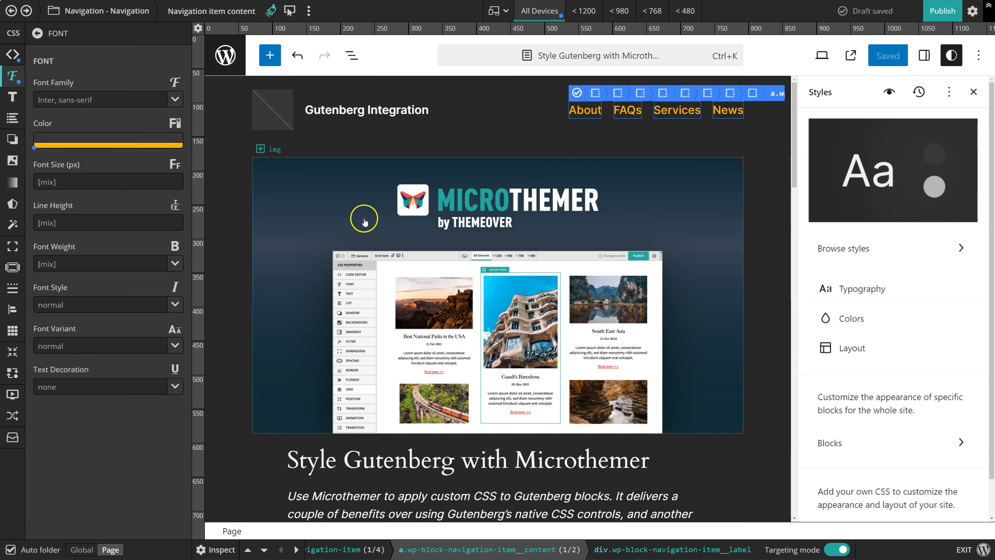
# Search the editor commands for "serv" and open the Services page.
pyautogui.click(491, 60)
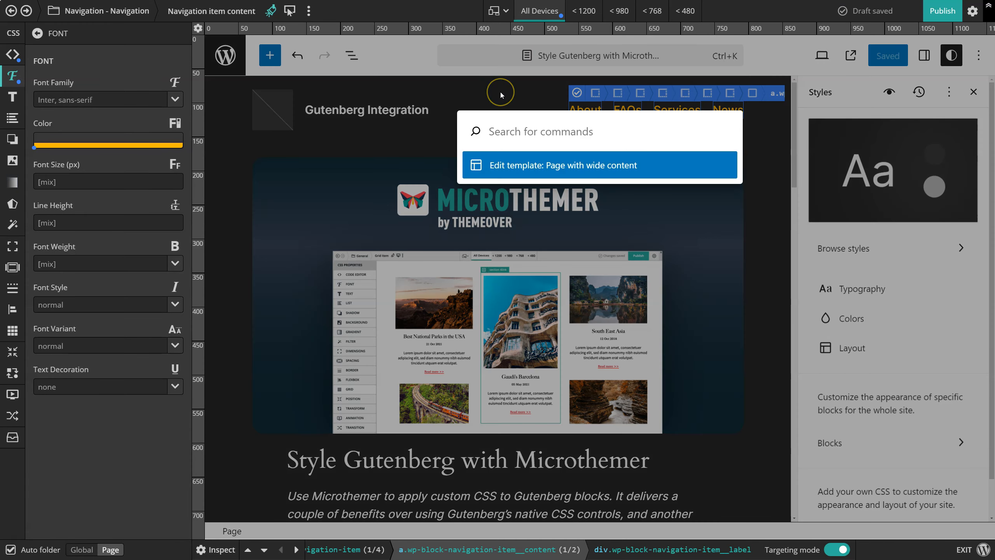
pyautogui.write('serv')
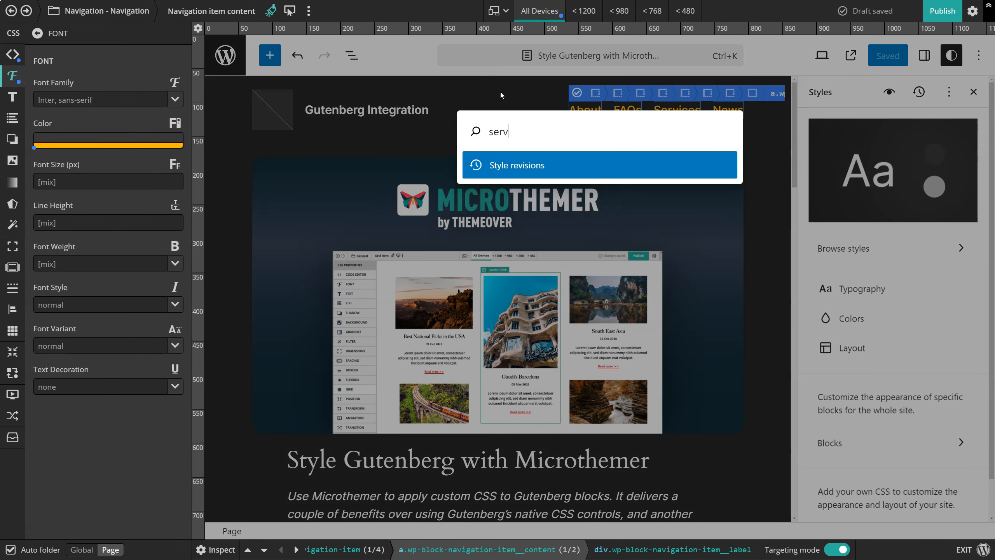
pyautogui.click(511, 165)
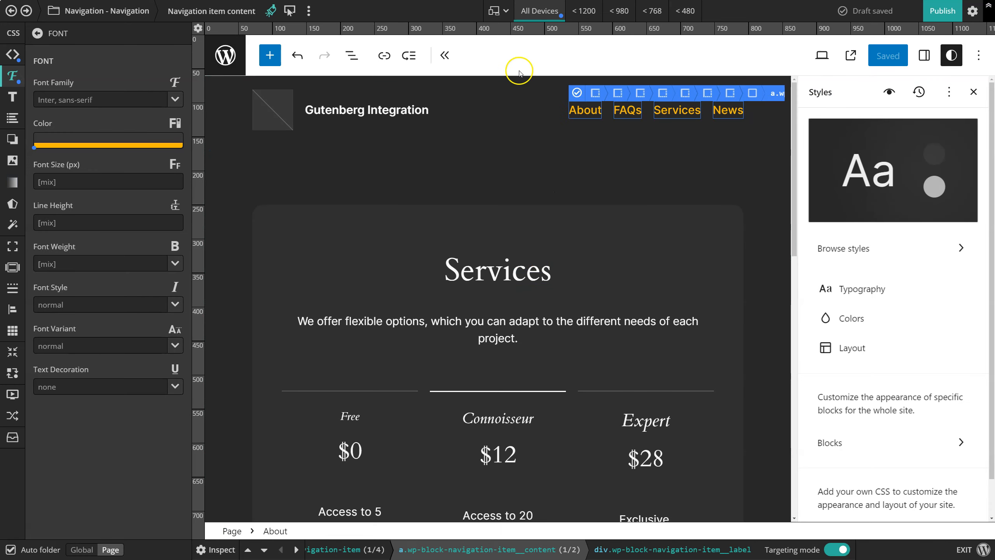
# Search the editor commands for "nav" and open the Navigation menus screen.
pyautogui.click(446, 57)
pyautogui.click(539, 58)
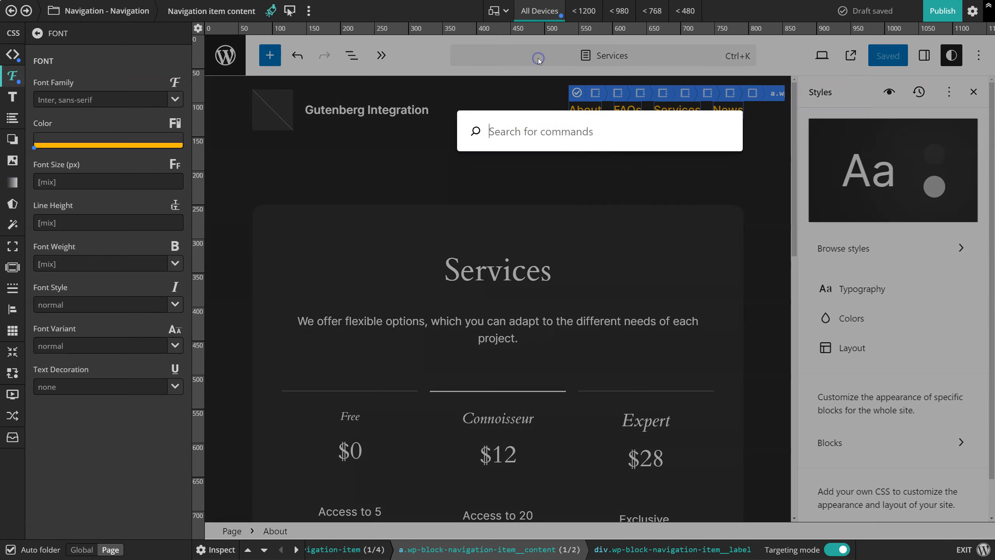
pyautogui.write('nav')
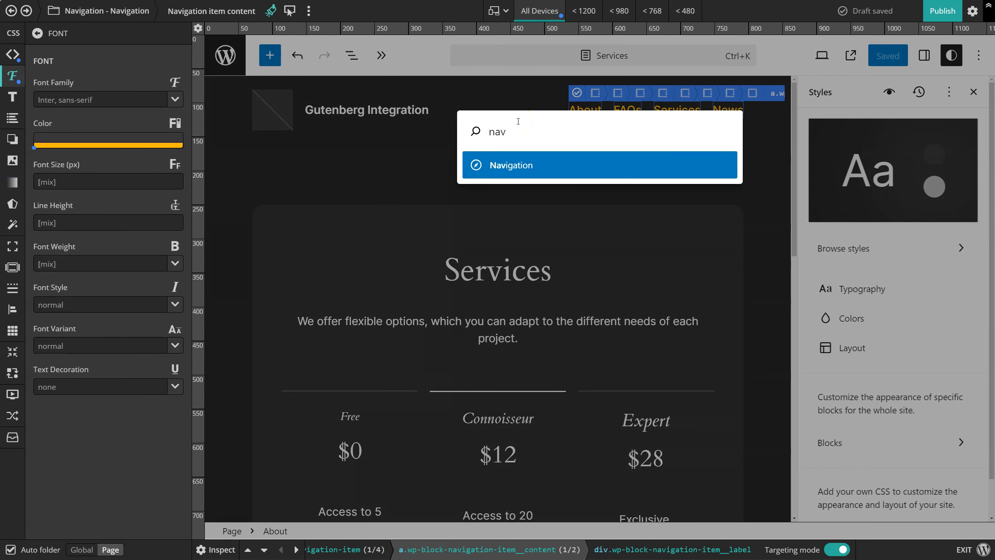
pyautogui.click(502, 168)
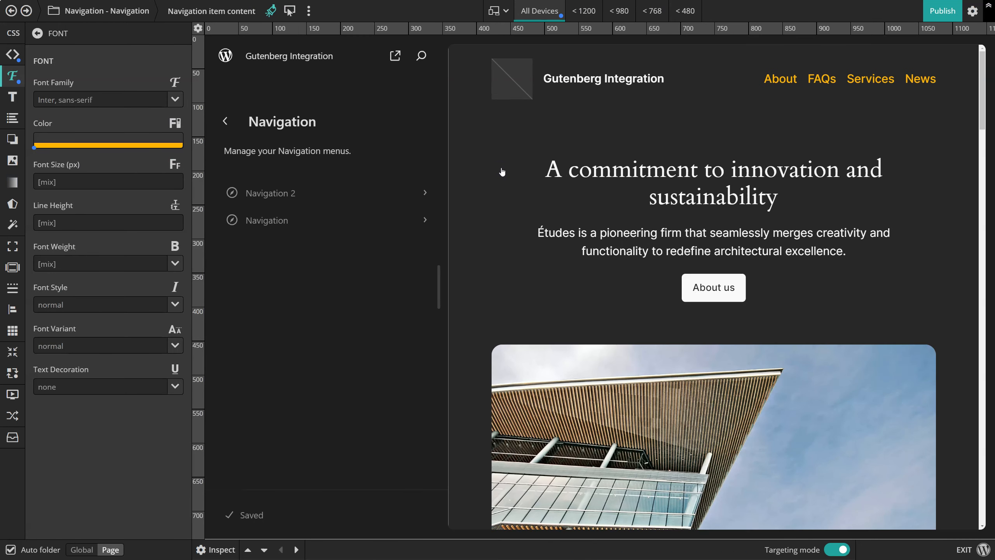
# Go back to Design, open the Templates list, and look over the site preview with its targeted header navigation links.
pyautogui.click(228, 123)
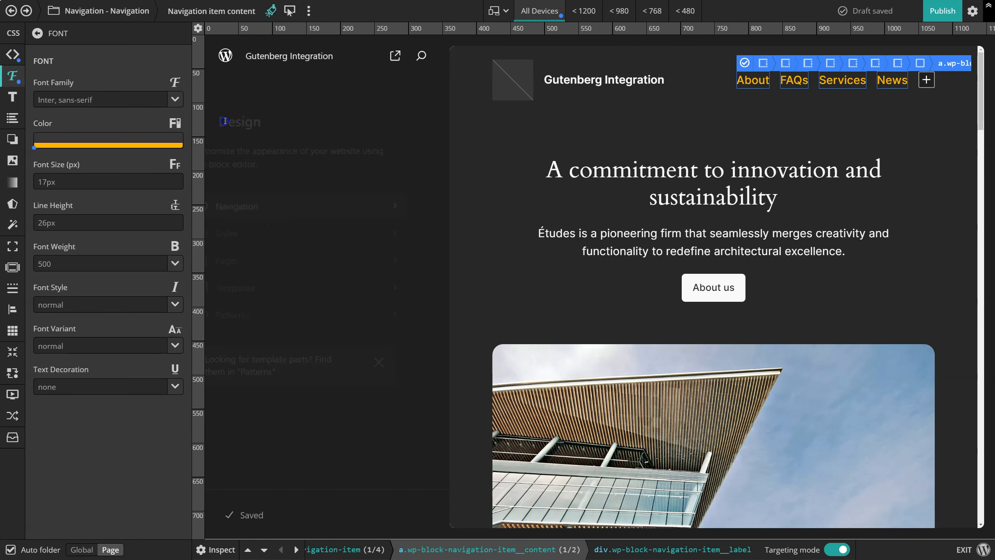
pyautogui.click(276, 276)
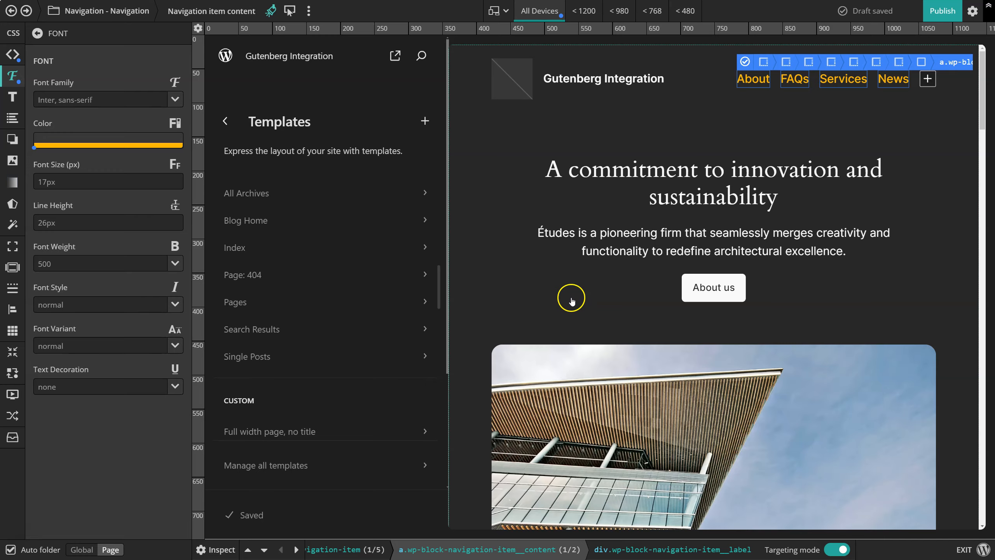
pyautogui.scroll(-6, 507, 268)
pyautogui.scroll(5, 501, 263)
pyautogui.scroll(2, 509, 243)
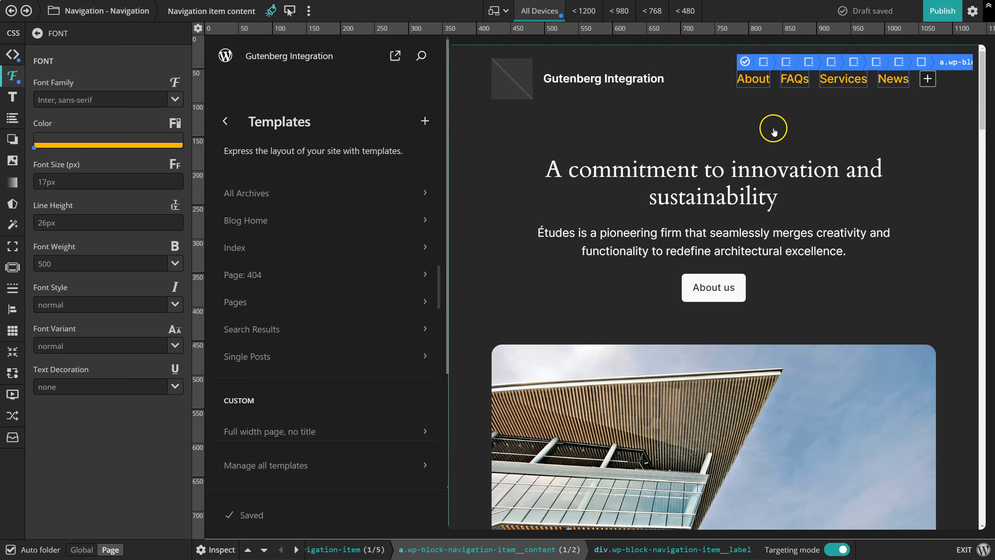
pyautogui.scroll(-4, 457, 183)
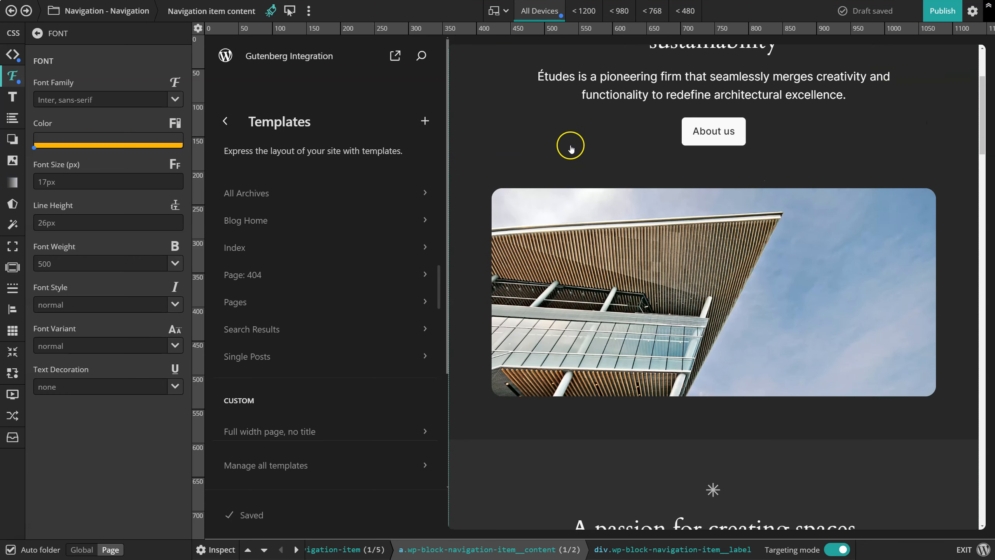
pyautogui.scroll(3, 596, 165)
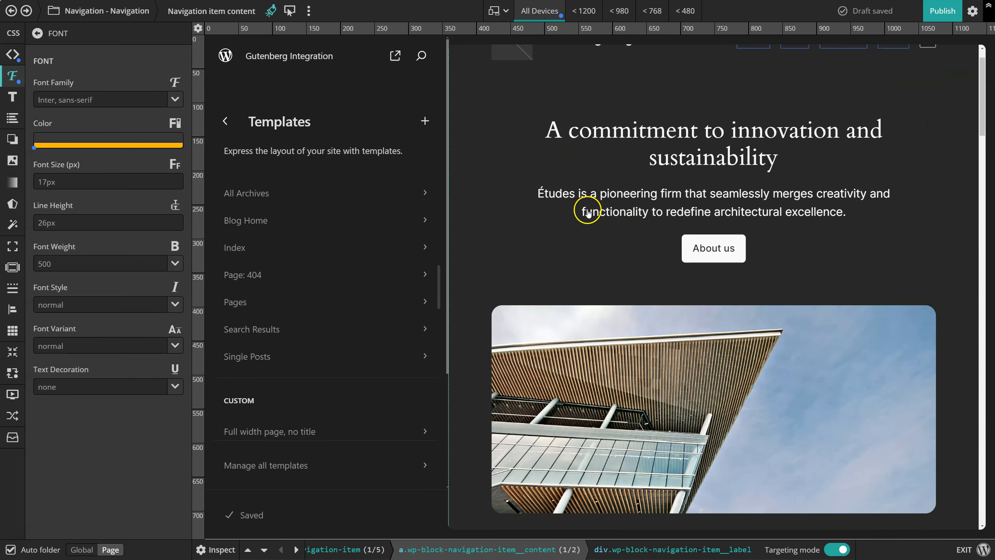
pyautogui.scroll(1, 588, 212)
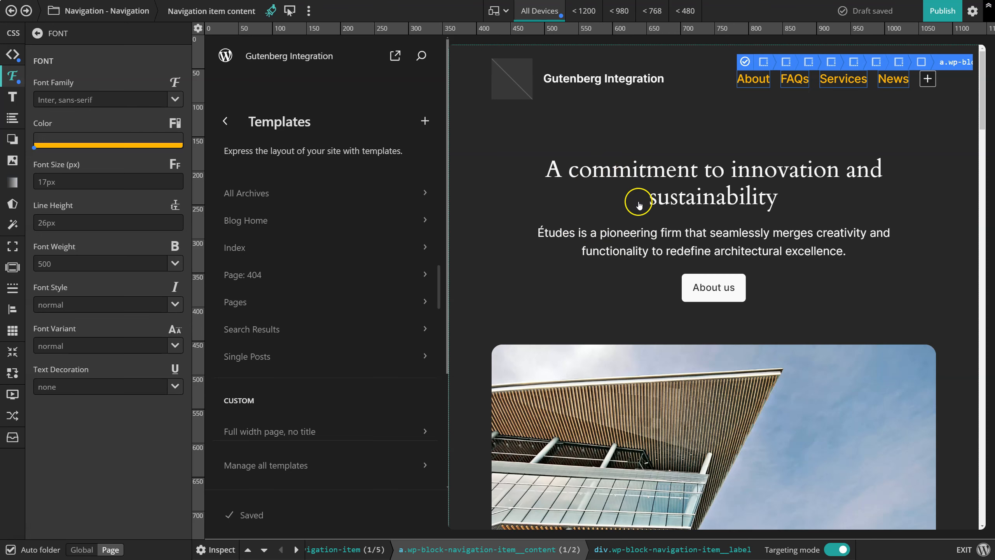
# Preview the All Archives, Blog Home and Page: 404 templates in turn, returning to the template list after each.
pyautogui.click(250, 193)
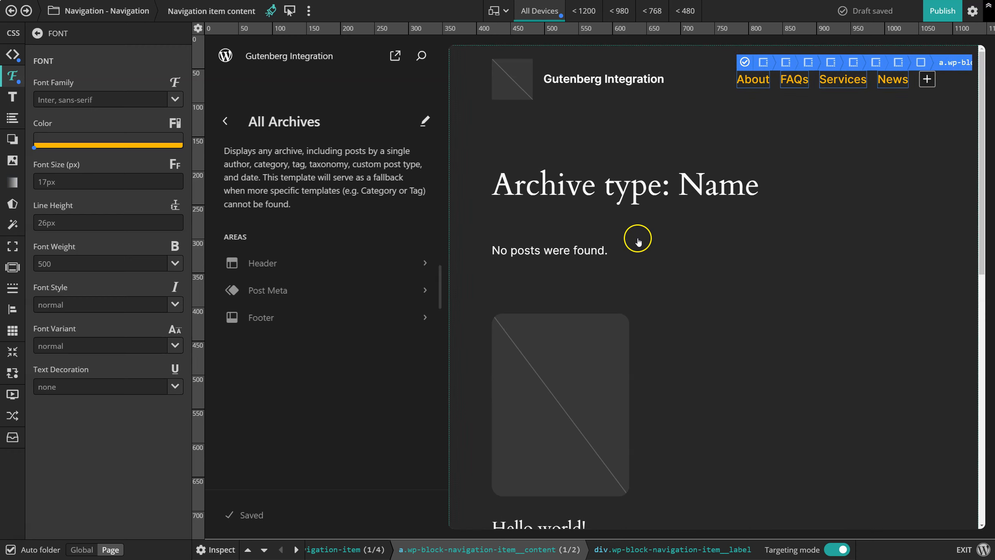
pyautogui.click(233, 120)
pyautogui.click(250, 221)
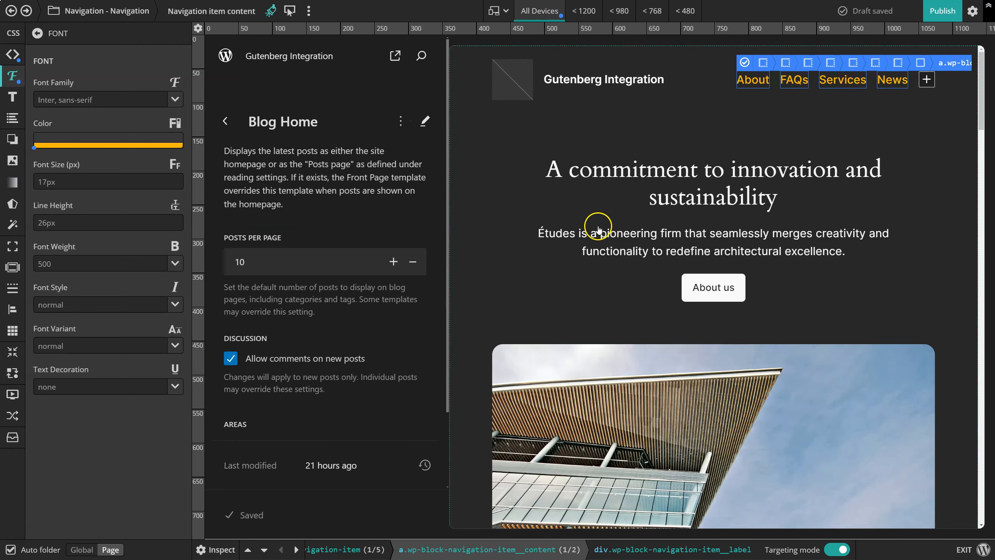
pyautogui.click(226, 122)
pyautogui.click(245, 281)
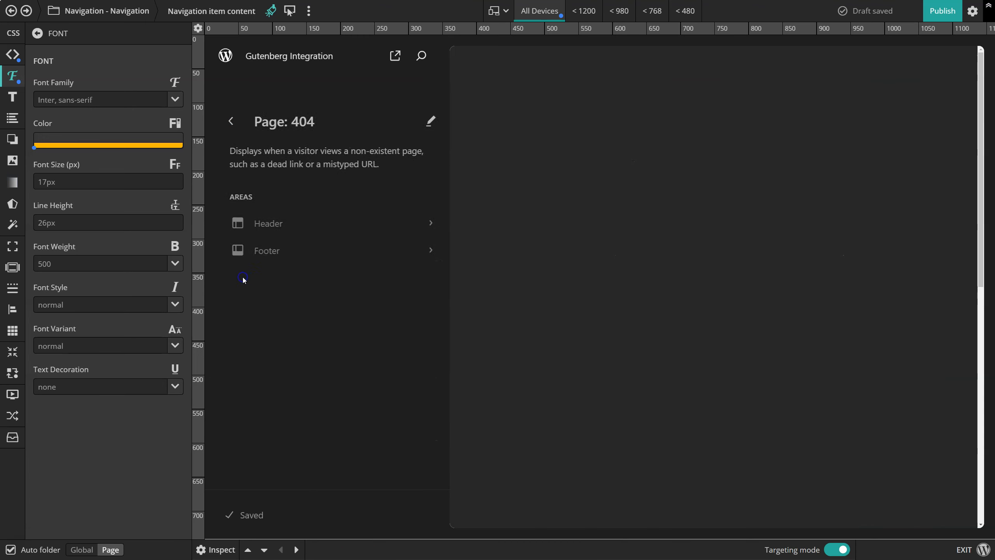
pyautogui.click(233, 121)
# Preview the custom "Full width page, no title" template and return to the template list.
pyautogui.scroll(-3, 298, 292)
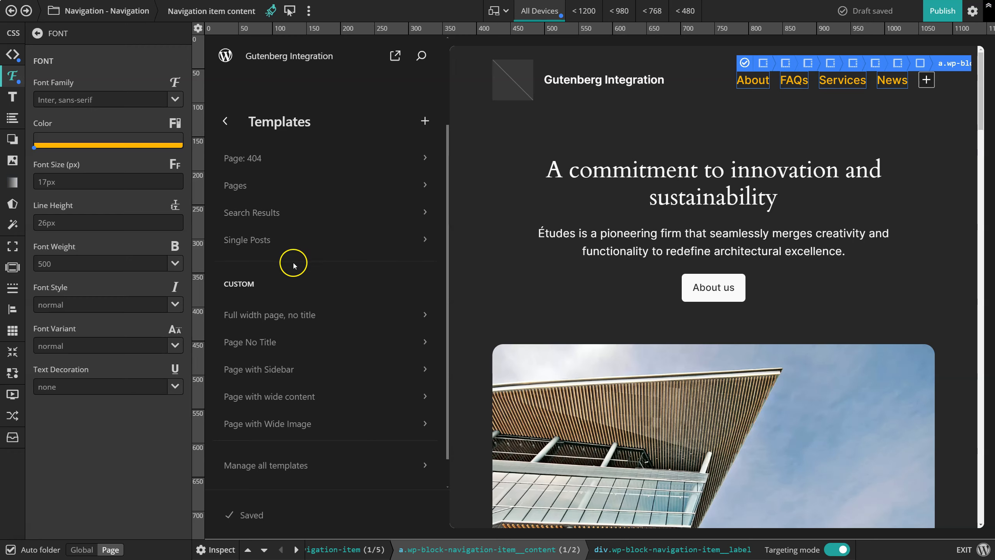
pyautogui.scroll(-1, 295, 263)
pyautogui.click(345, 280)
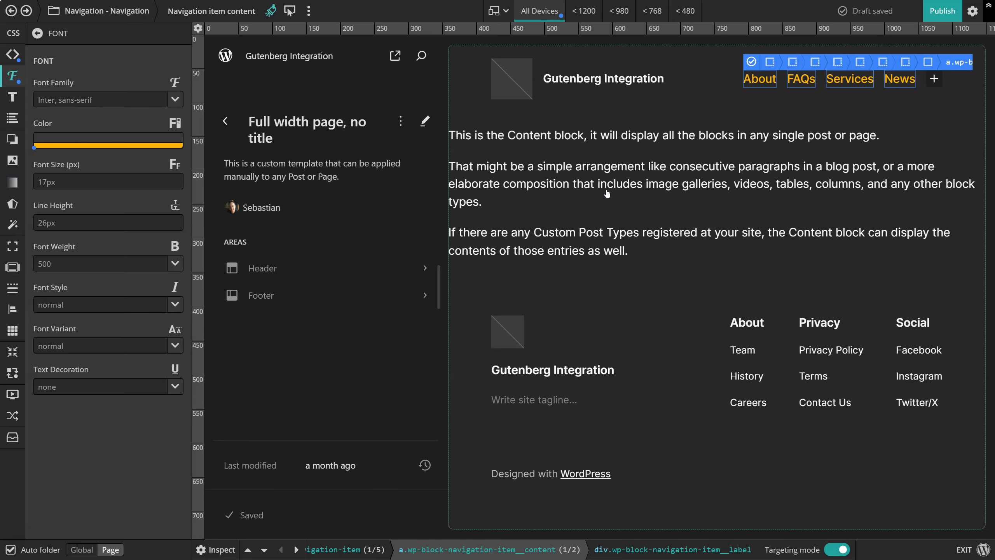
pyautogui.click(226, 121)
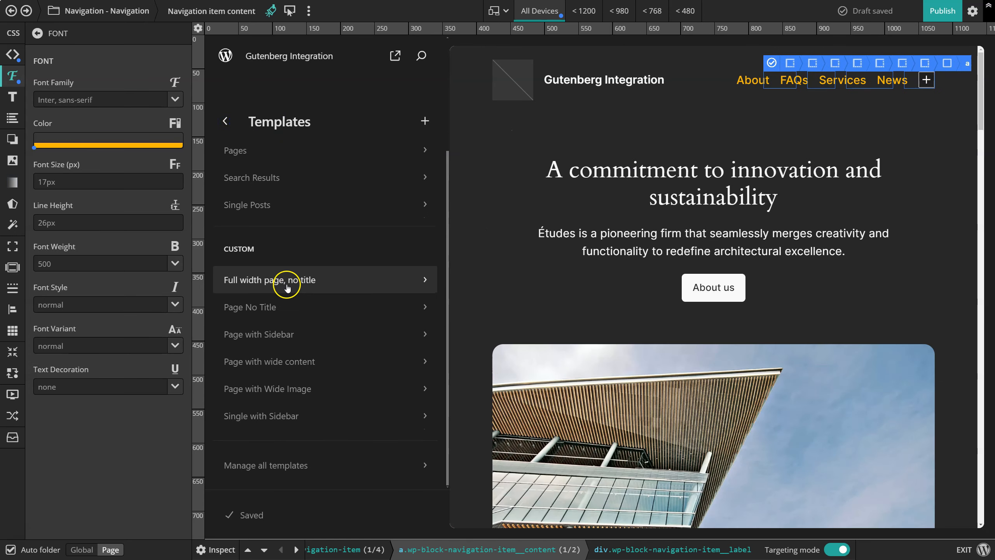
# Open the custom "Page with Sidebar" template for editing.
pyautogui.click(256, 333)
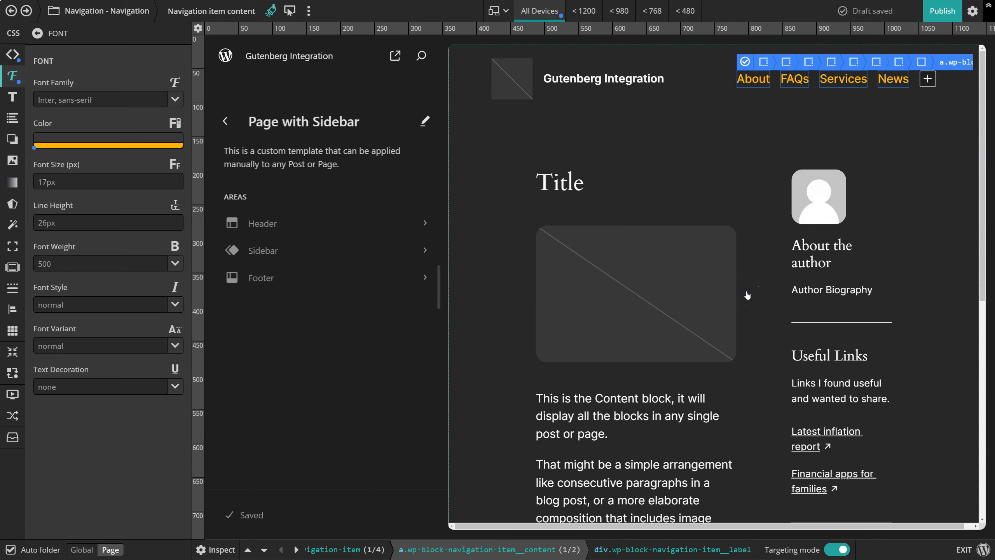
pyautogui.click(814, 266)
pyautogui.click(484, 253)
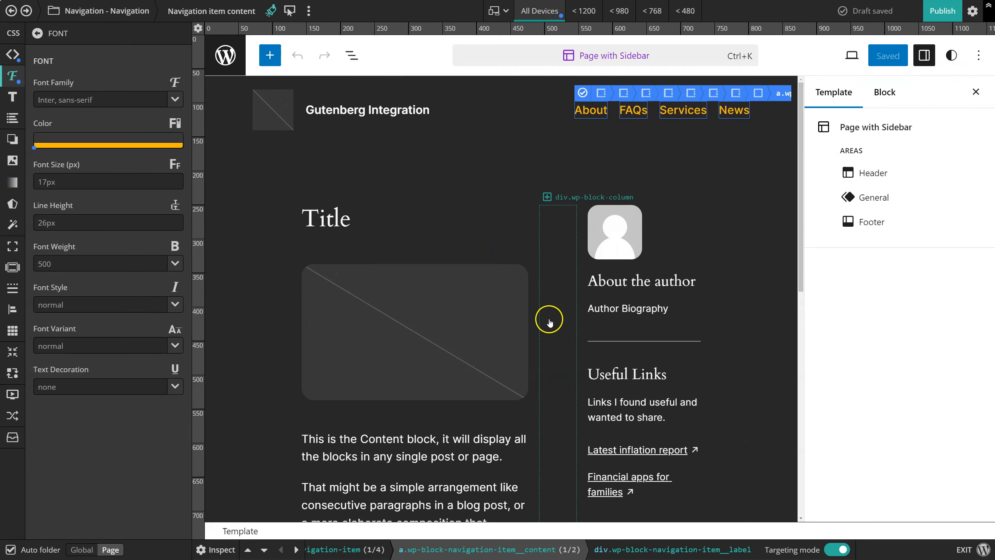
# Show the template's block structure and expand it down to the blocks inside the Sidebar's group.
pyautogui.click(352, 55)
pyautogui.scroll(-15, 522, 186)
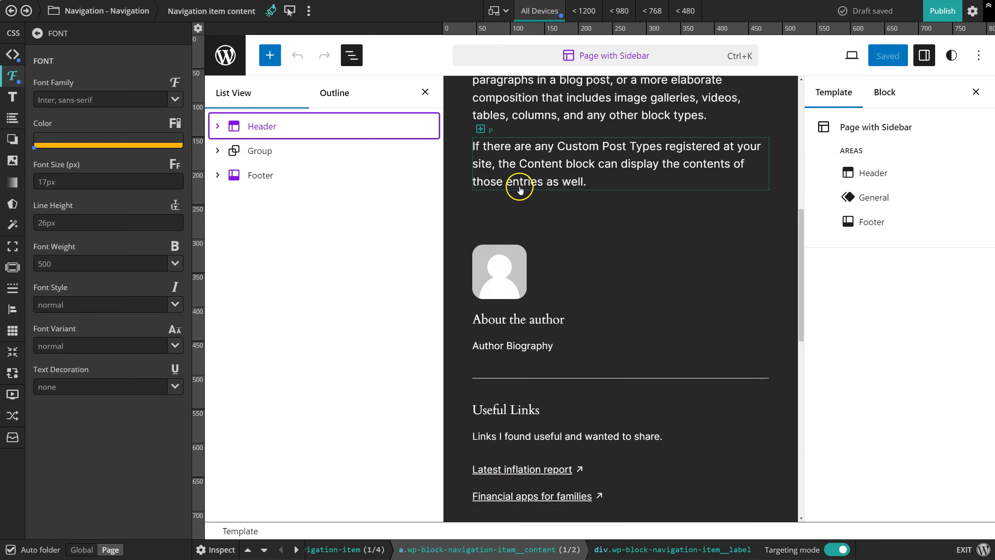
pyautogui.click(217, 150)
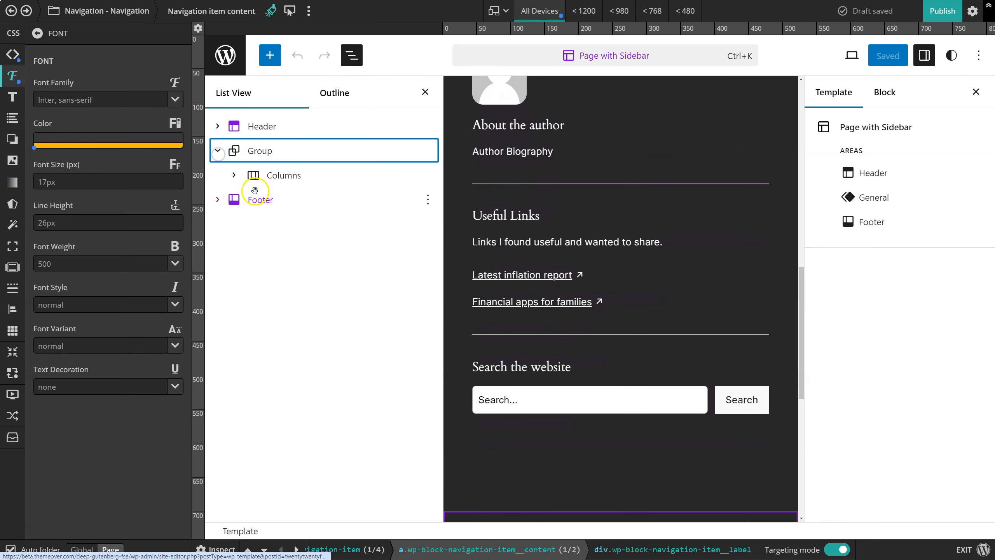
pyautogui.click(233, 176)
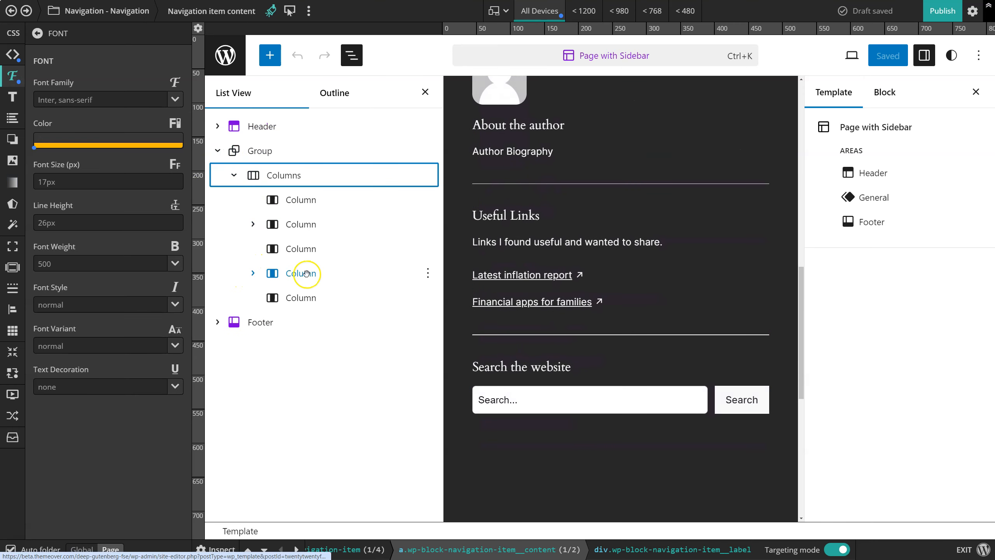
pyautogui.click(306, 274)
pyautogui.scroll(3, 600, 245)
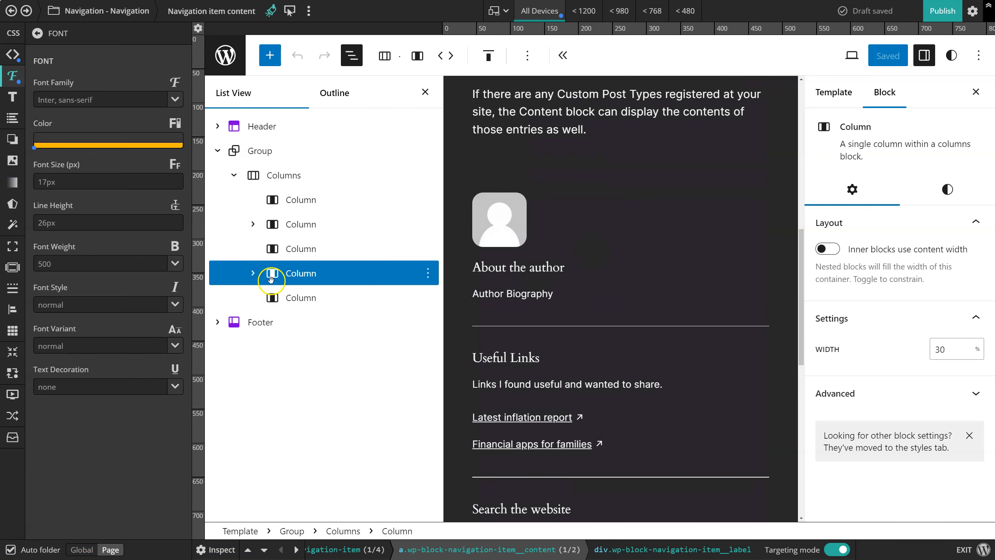
pyautogui.click(253, 273)
pyautogui.click(271, 298)
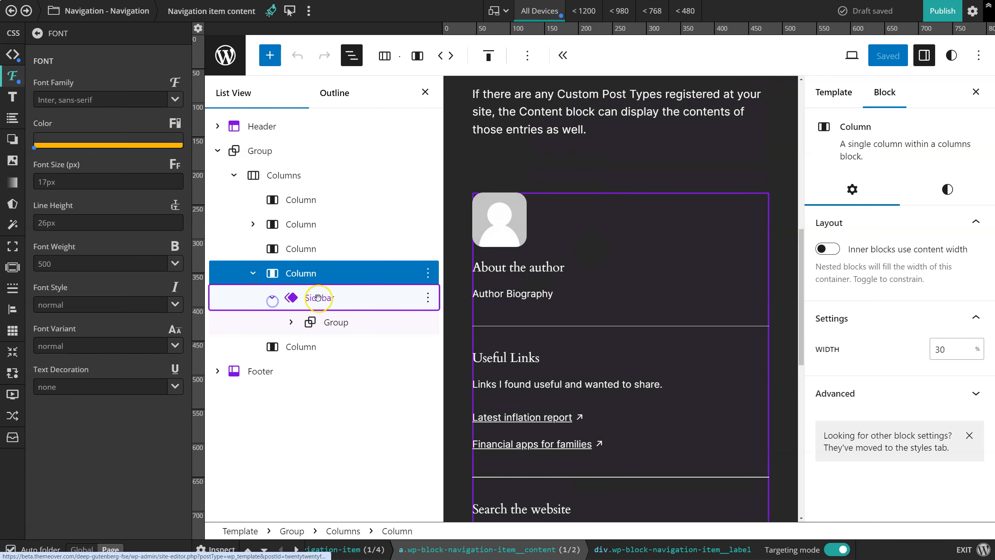
pyautogui.click(291, 321)
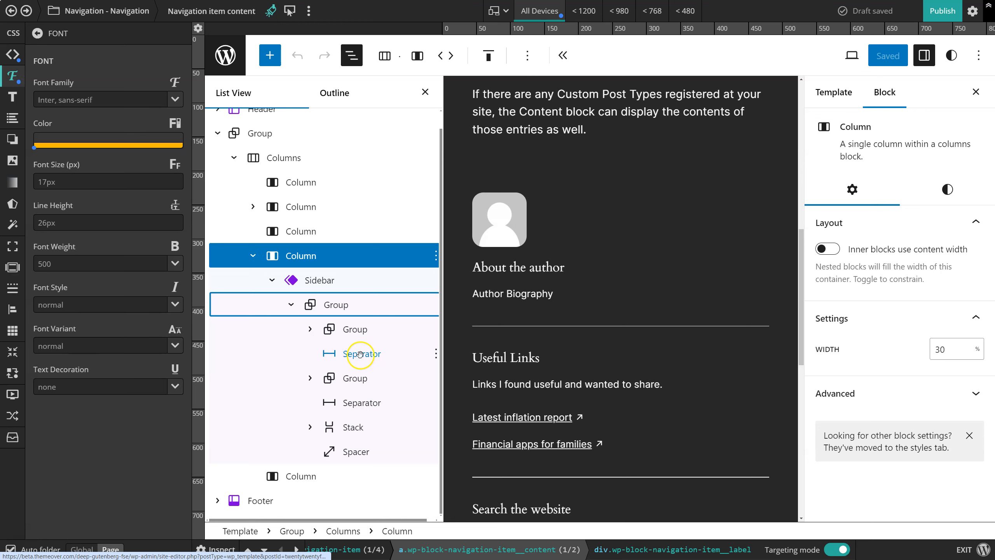
# Delete the Useful Links group and the separator above it from the Sidebar, and close the block structure view.
pyautogui.click(355, 378)
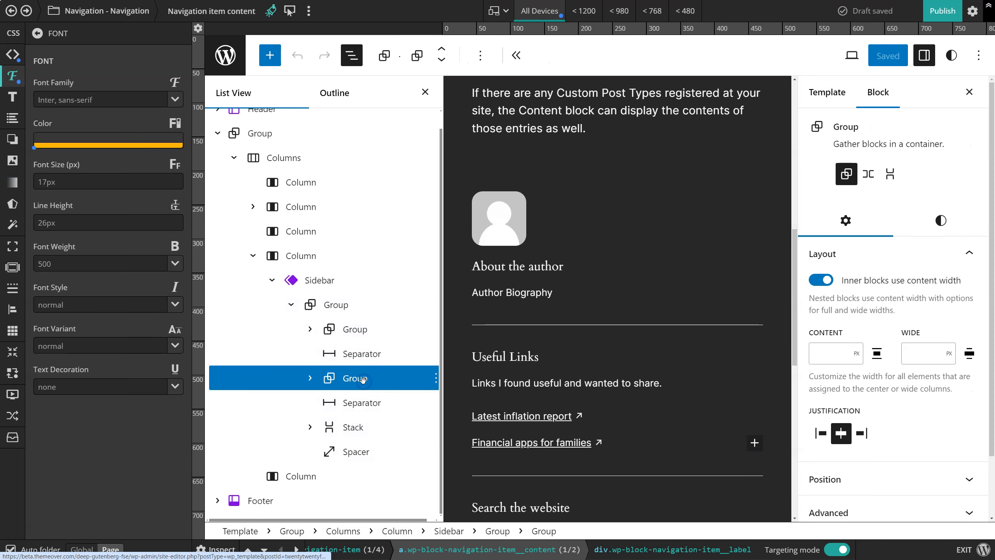
pyautogui.press('Delete')
pyautogui.click(365, 370)
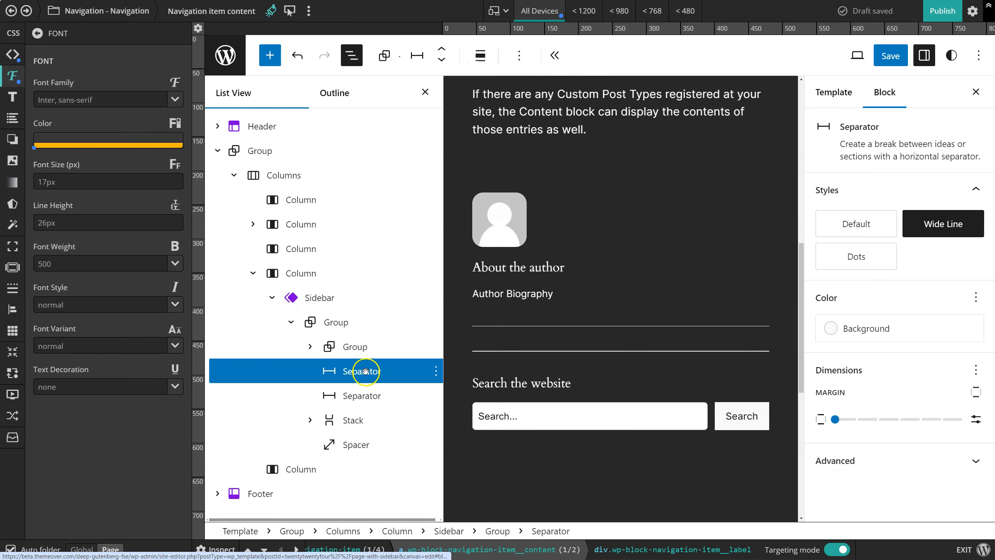
pyautogui.press('Delete')
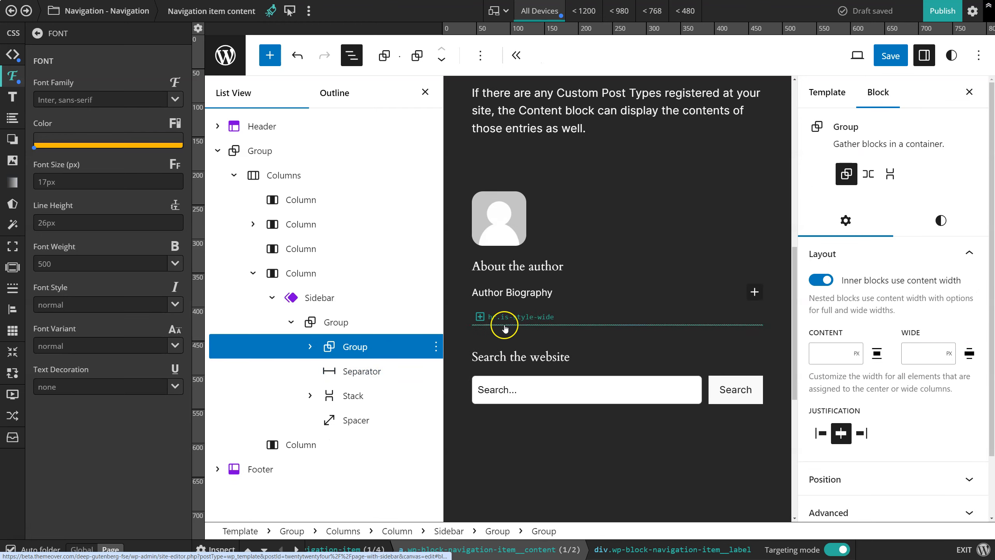
pyautogui.scroll(8, 637, 289)
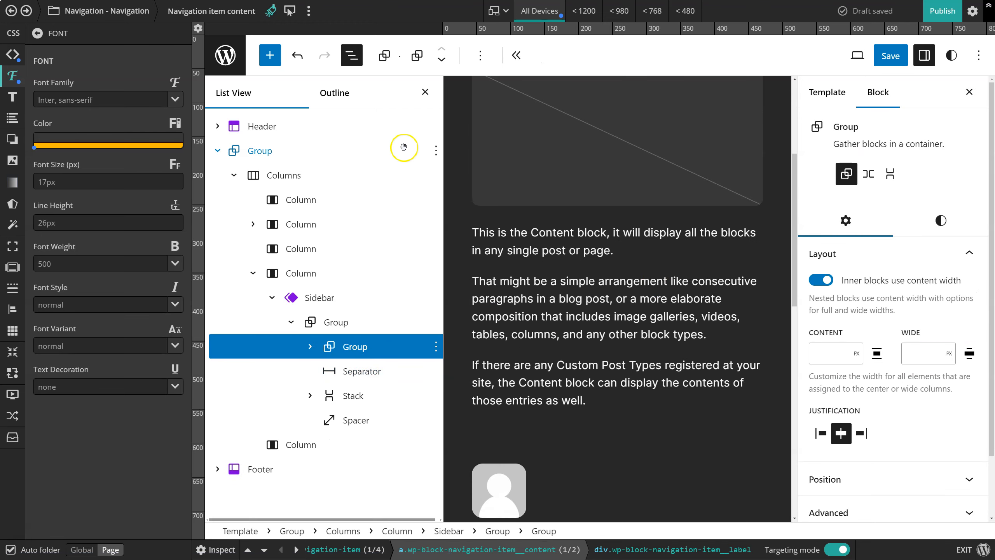
pyautogui.click(426, 90)
pyautogui.scroll(5, 545, 271)
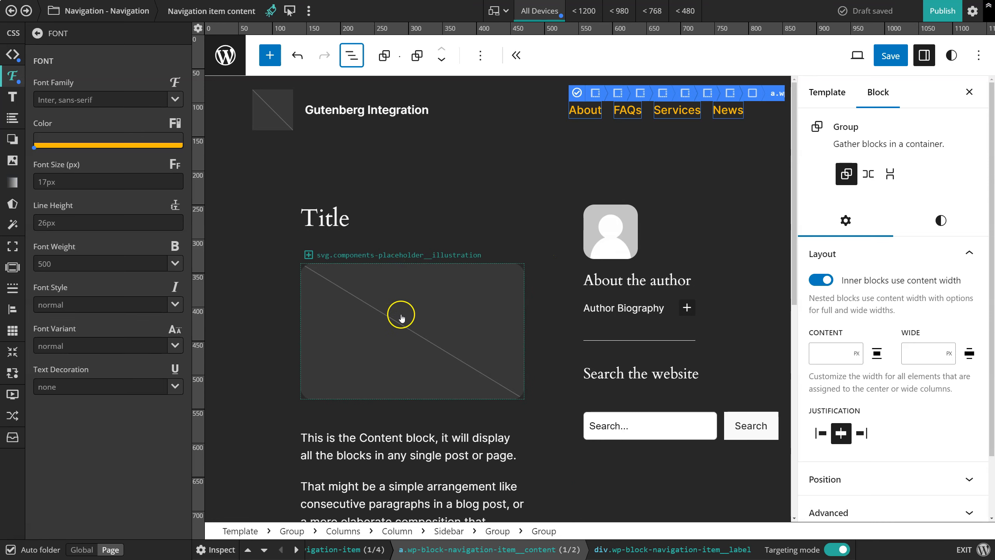
# Target the template's Title heading, inspect its HTML and CSS, and view the suggested selectors for it.
pyautogui.click(323, 220)
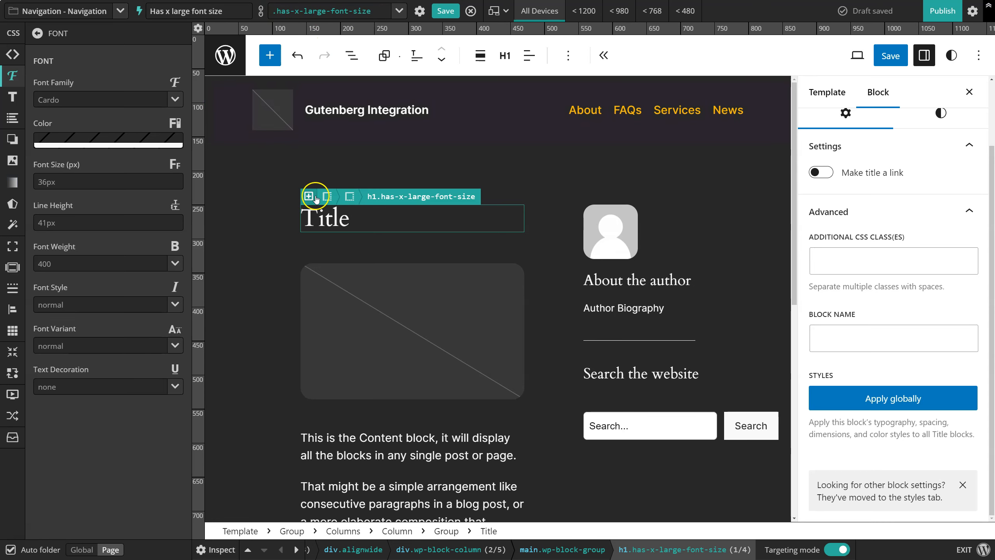
pyautogui.click(219, 550)
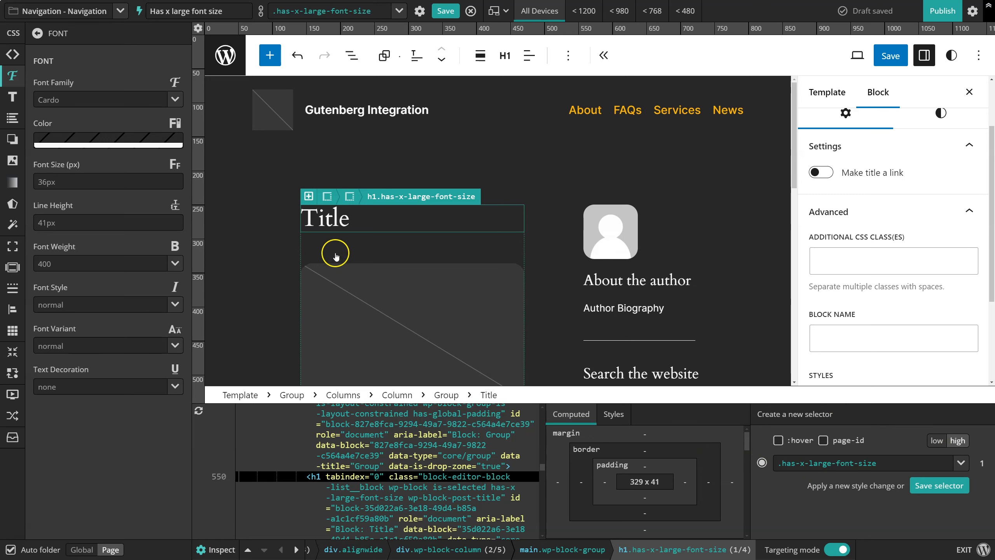
pyautogui.click(309, 196)
pyautogui.click(357, 231)
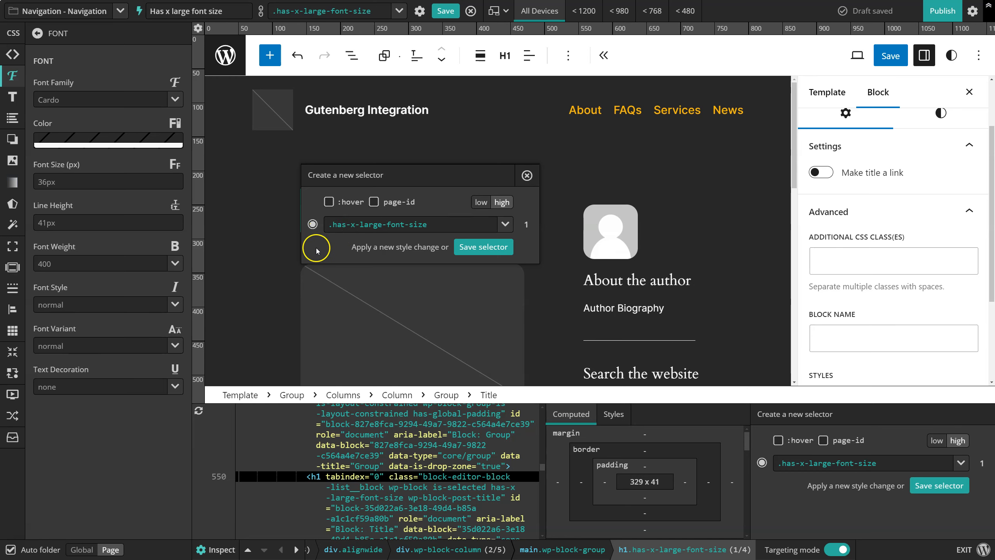
pyautogui.click(504, 225)
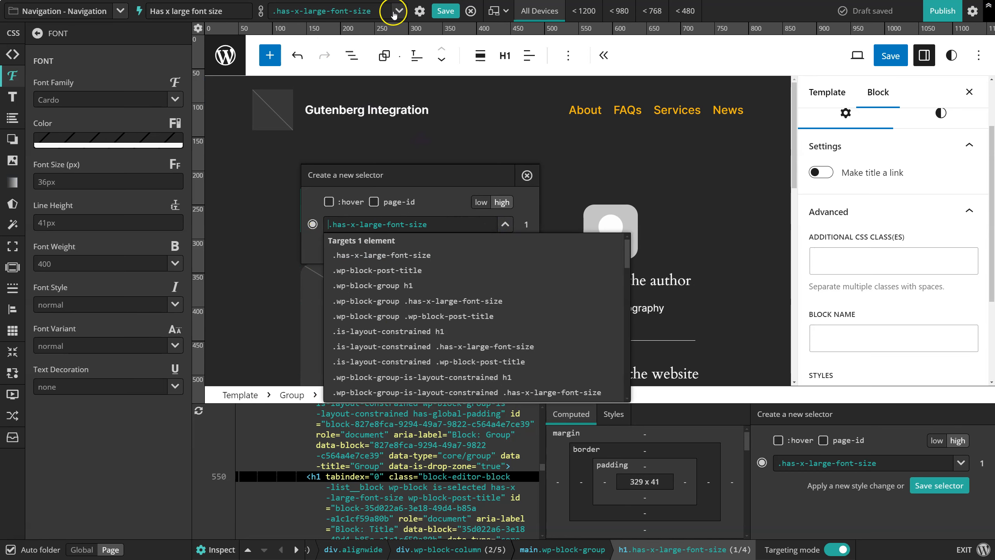
pyautogui.click(440, 180)
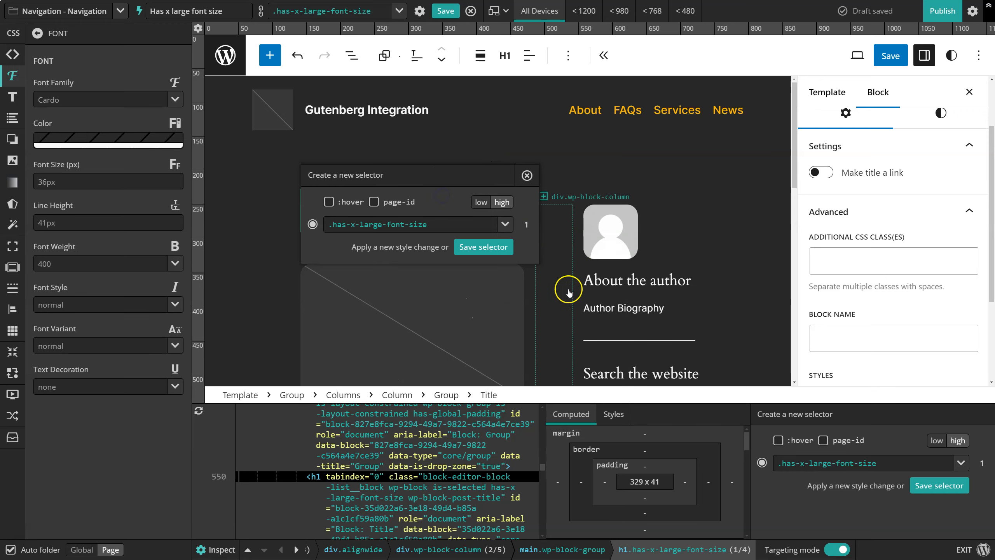
# Target the second paragraph of the Content block to examine its suggested selectors.
pyautogui.scroll(-5, 392, 274)
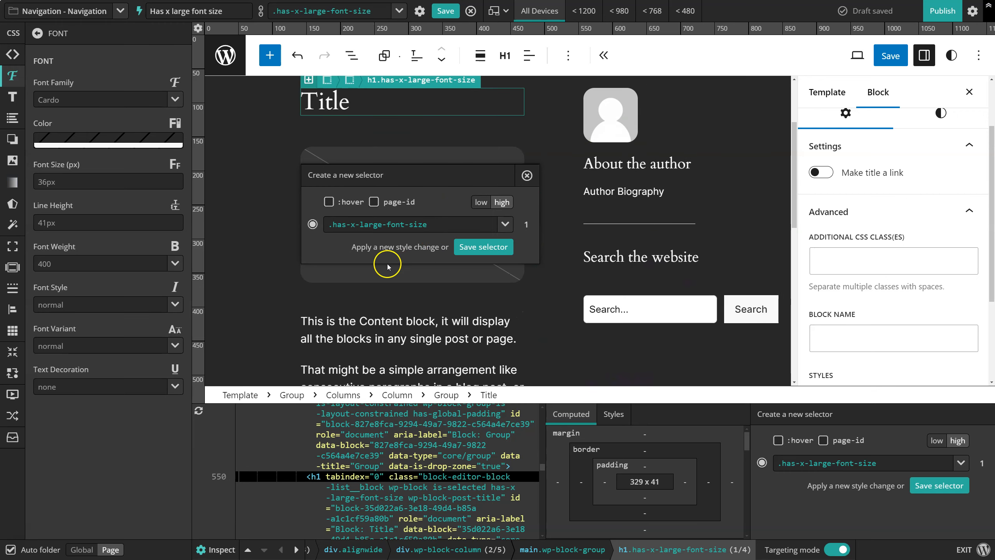
pyautogui.click(360, 312)
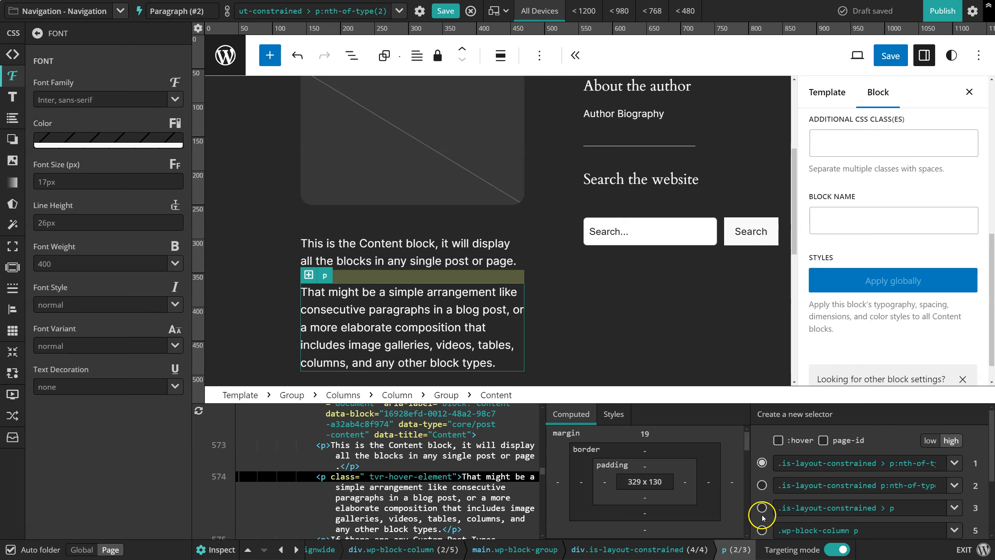
# Try the other suggested selectors for the second Content paragraph, then return to the first suggestion.
pyautogui.click(761, 485)
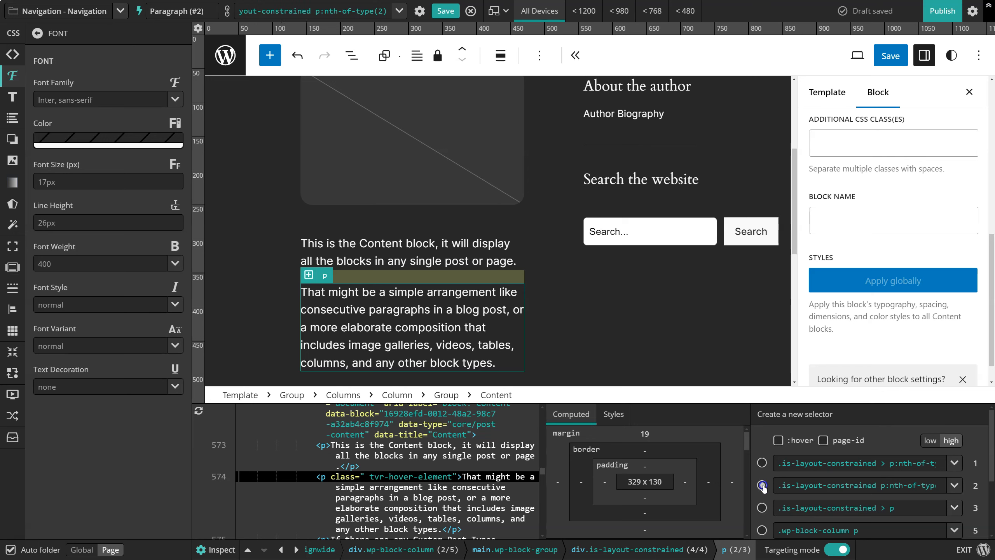
pyautogui.click(761, 507)
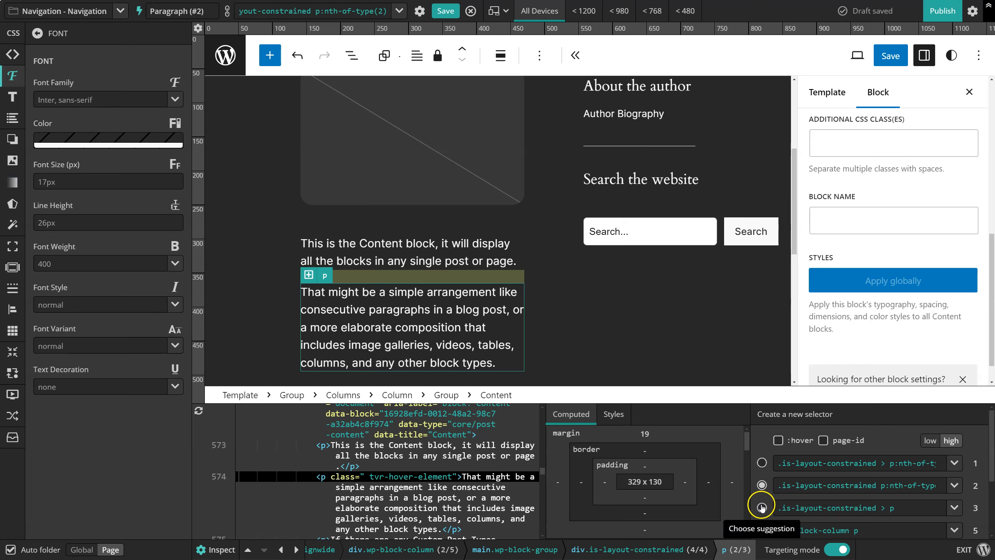
pyautogui.click(762, 464)
# Target the template's Title heading, choose the .wp-block-post-title selector suggestion for it, and save the selector.
pyautogui.scroll(5, 353, 204)
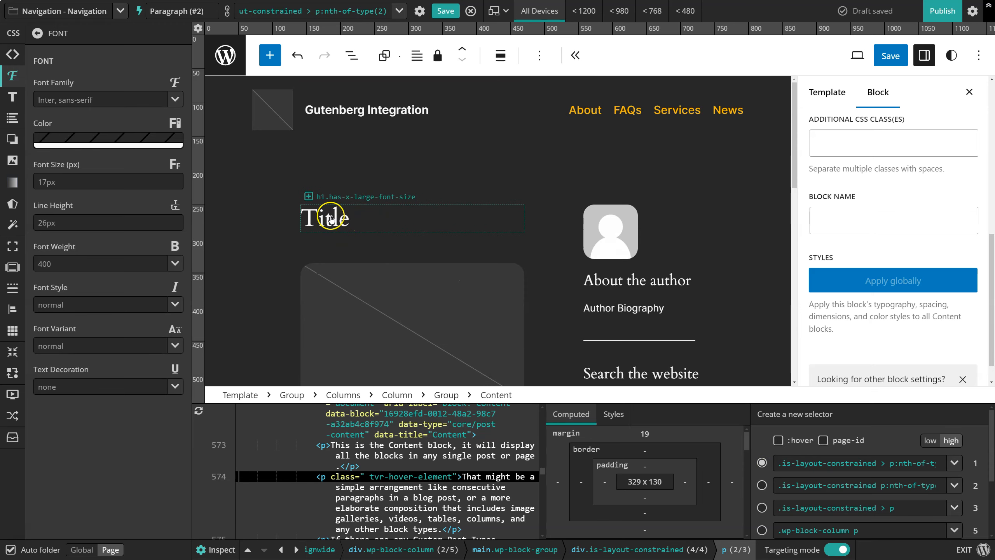
pyautogui.click(331, 219)
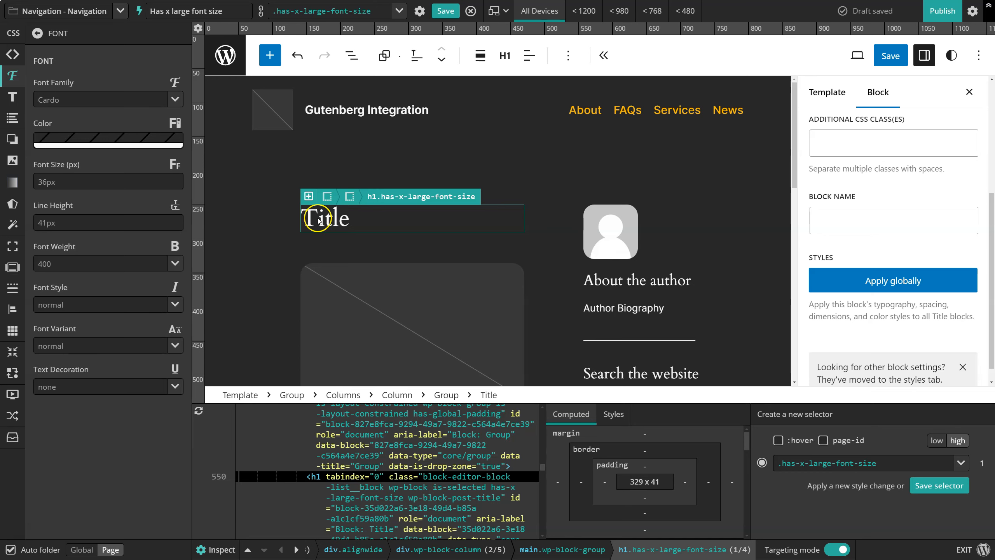
pyautogui.click(959, 464)
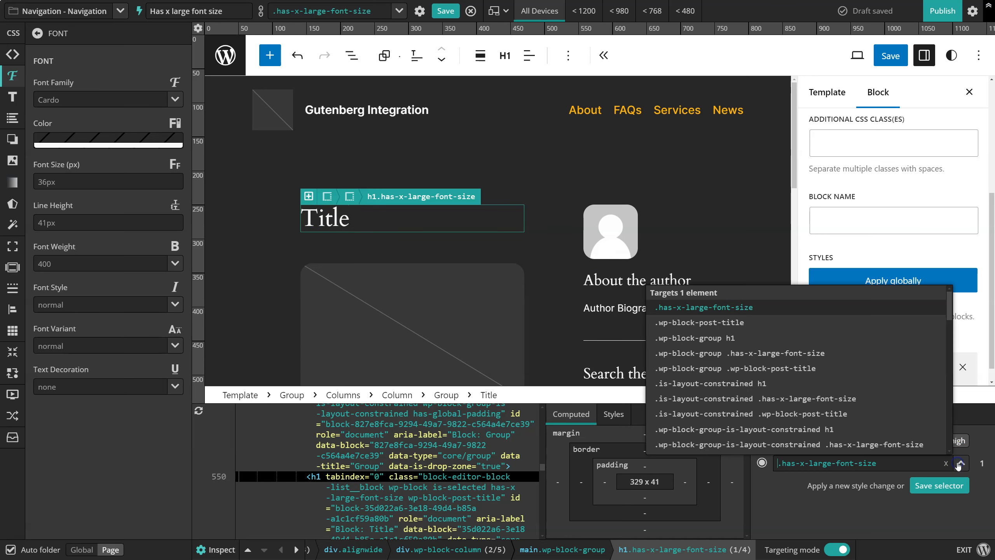
pyautogui.scroll(-1, 733, 360)
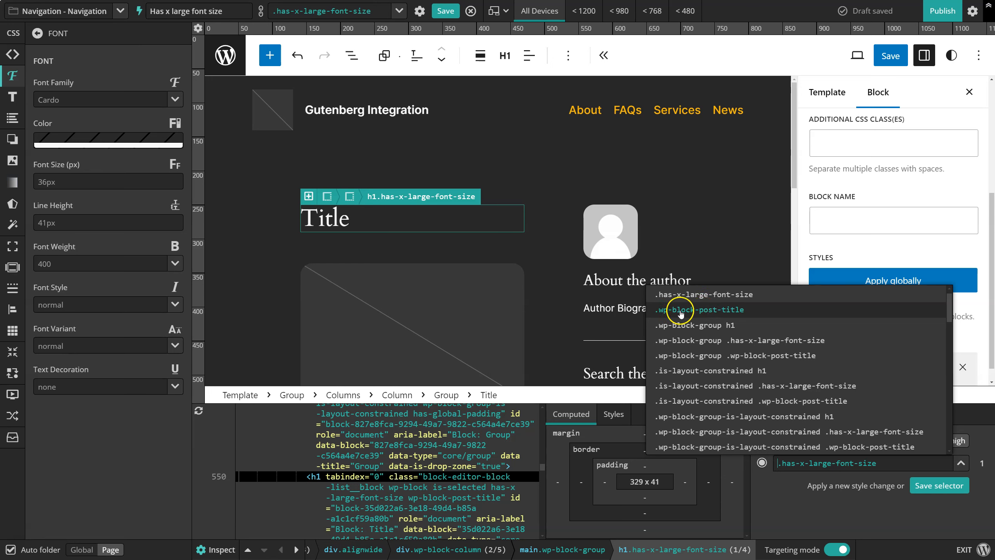
pyautogui.click(705, 314)
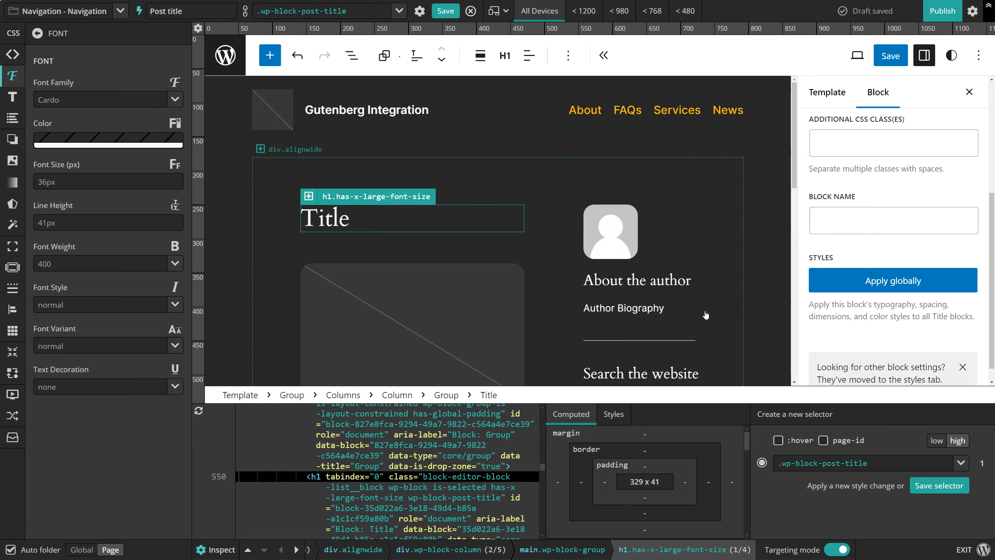
pyautogui.click(446, 11)
# Set the Post title selector's font color to the saved luminous-vivid-amber preset variable.
pyautogui.click(11, 56)
pyautogui.click(71, 56)
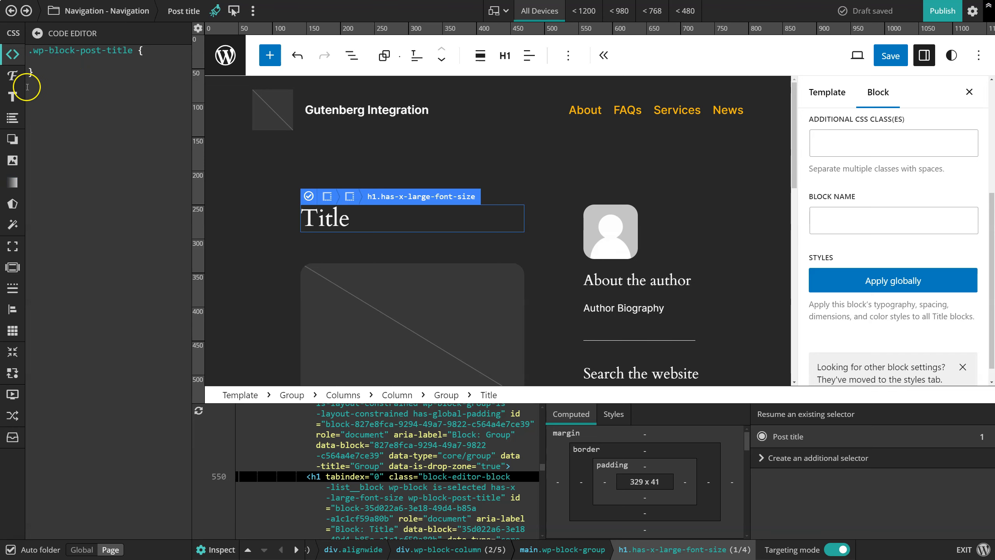
pyautogui.click(12, 160)
pyautogui.click(12, 75)
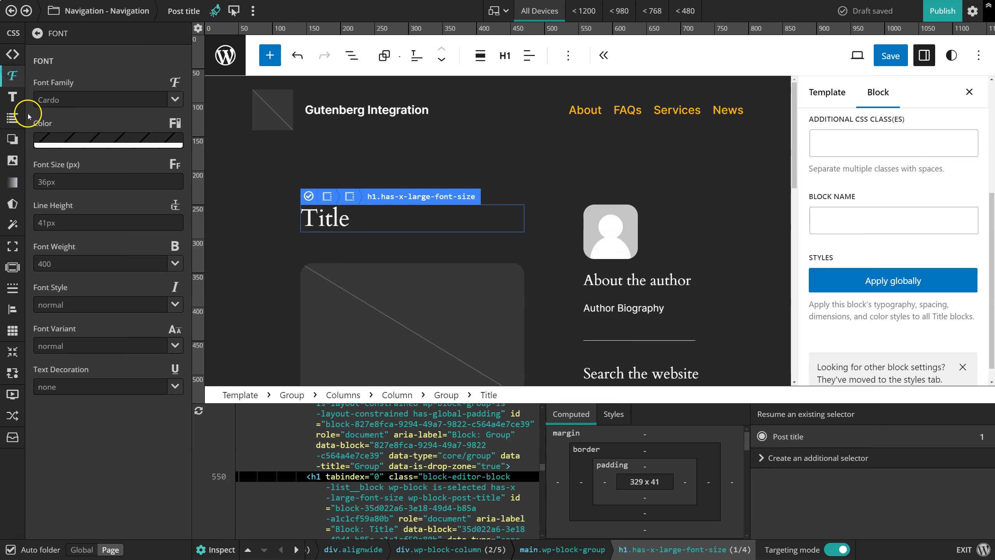
pyautogui.click(54, 138)
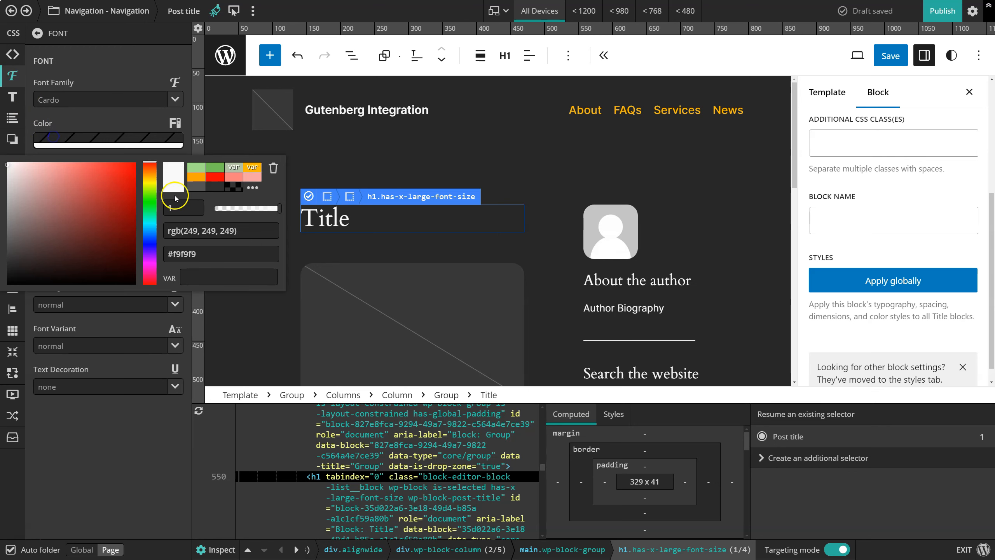
pyautogui.click(253, 168)
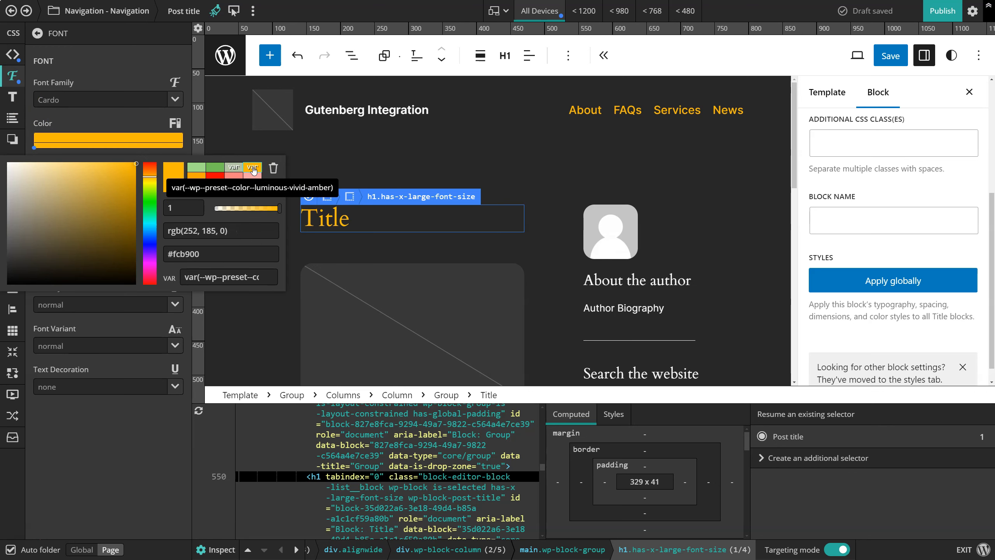
pyautogui.click(117, 122)
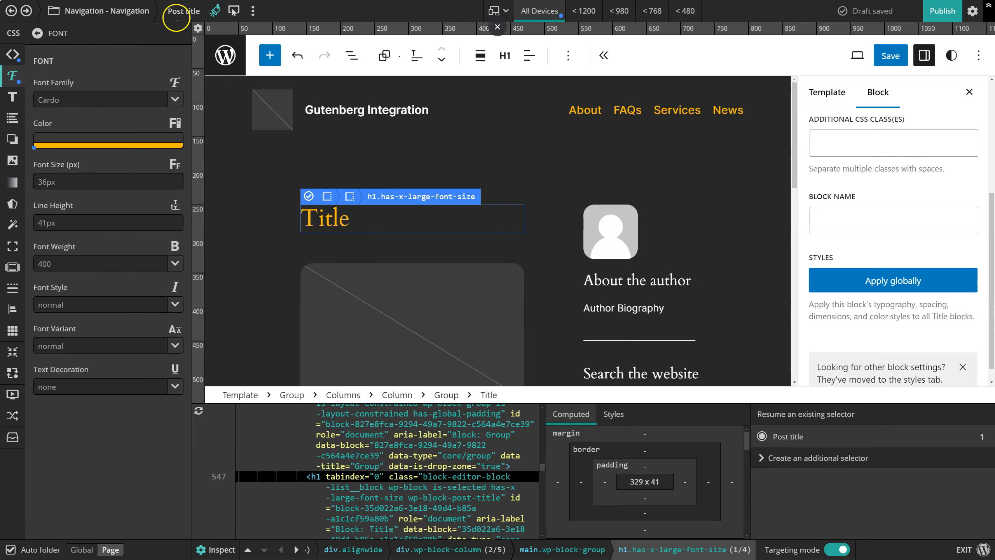
# Move the Post title selector into a new Template - page-with-sidebar folder, update it, and check its place in the folder list.
pyautogui.click(101, 10)
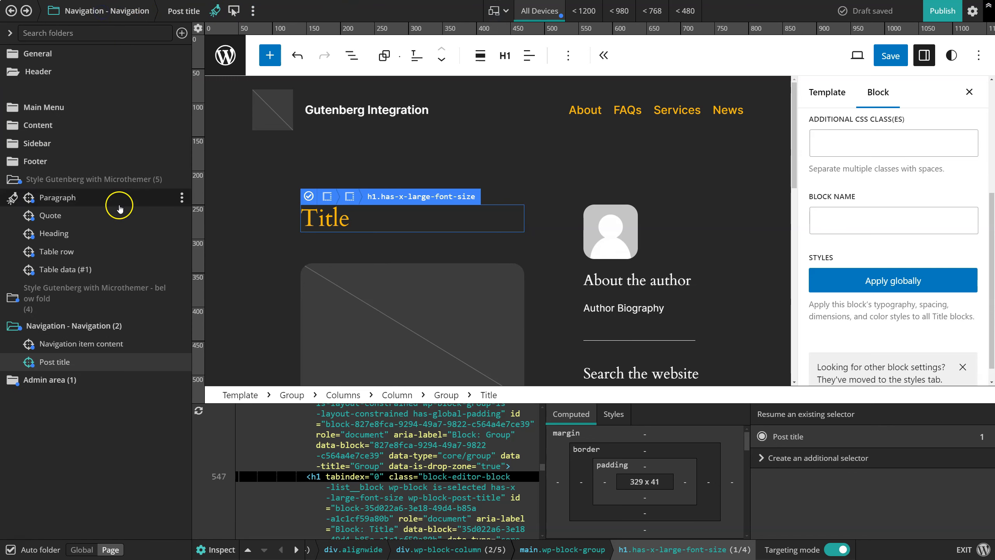
pyautogui.click(100, 34)
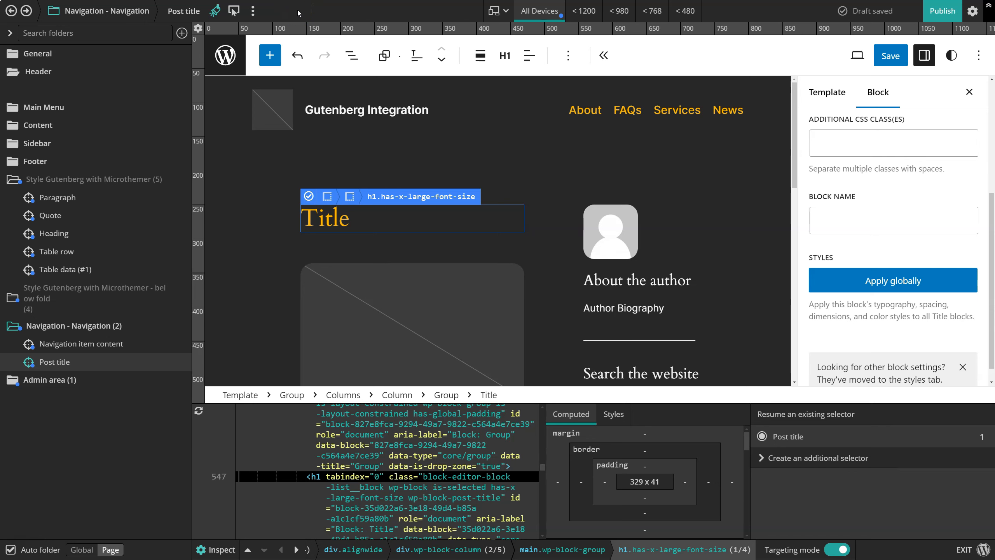
pyautogui.click(234, 12)
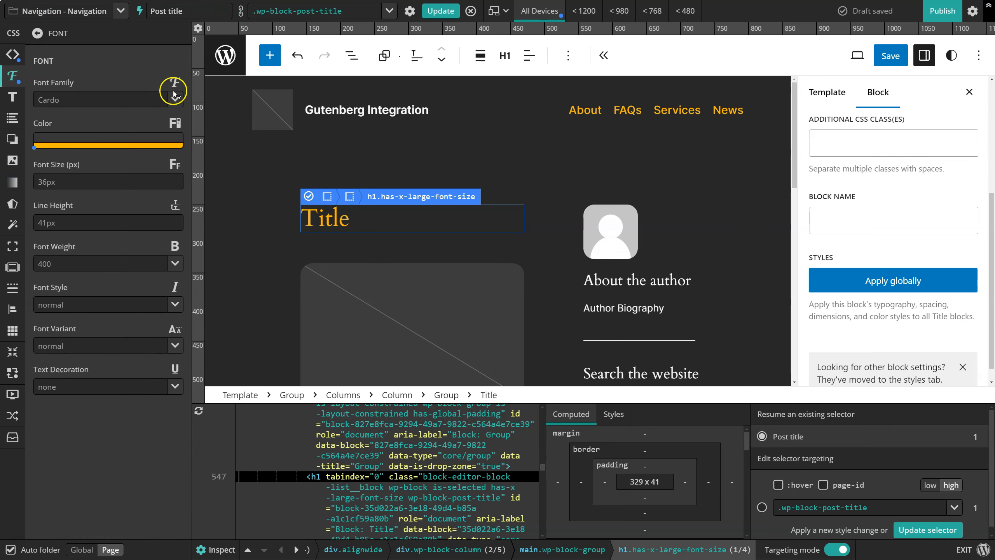
pyautogui.click(114, 550)
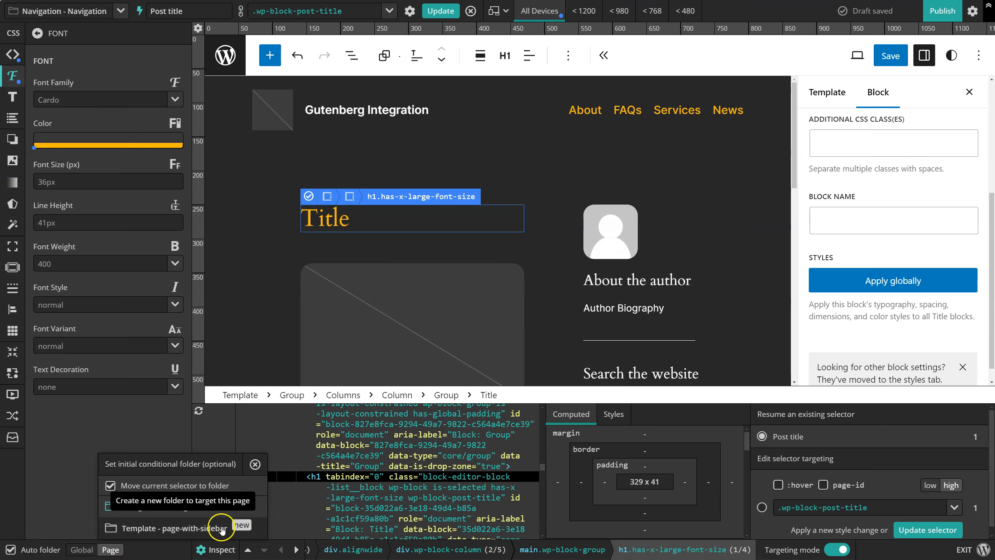
pyautogui.click(112, 530)
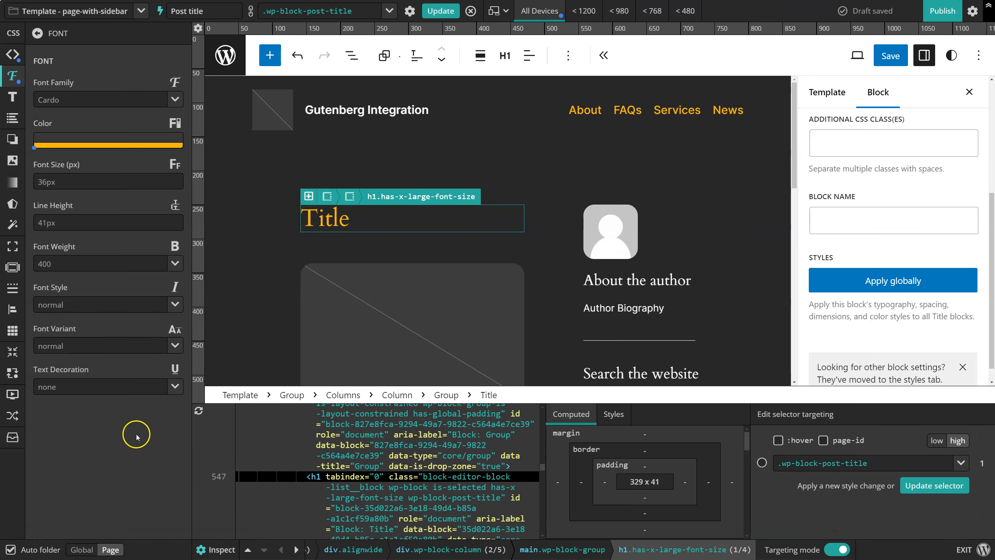
pyautogui.click(440, 10)
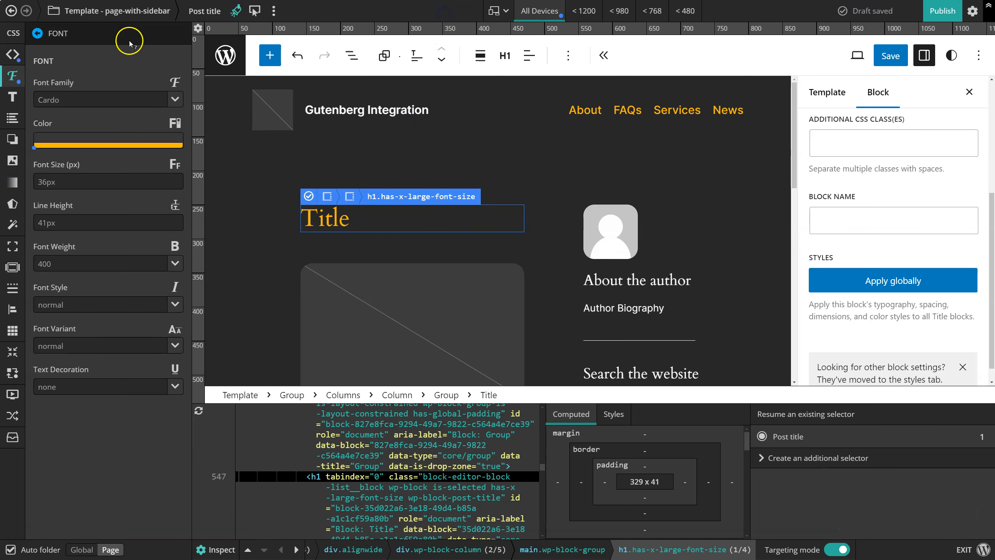
pyautogui.click(79, 13)
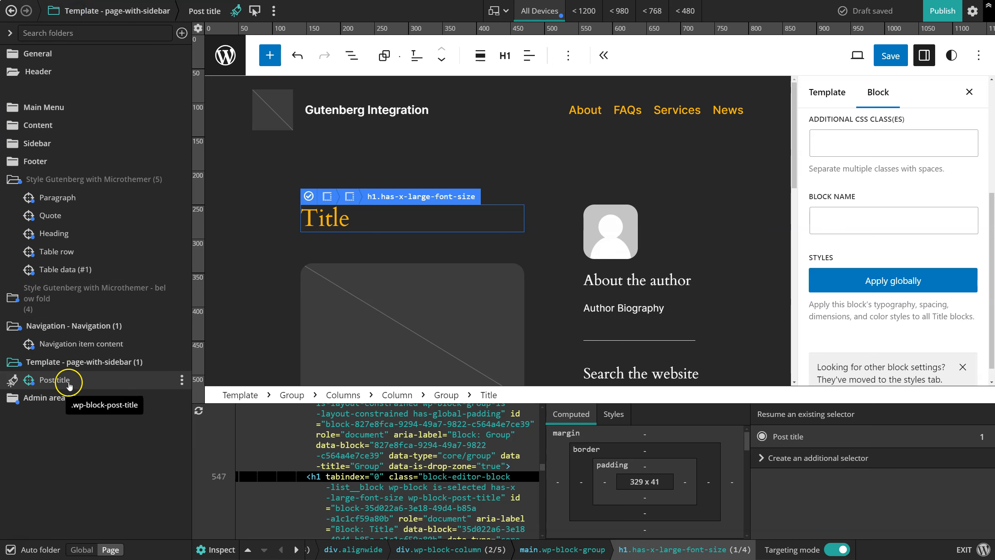
pyautogui.moveTo(28, 379)
pyautogui.mouseDown()
pyautogui.moveTo(35, 359)
pyautogui.moveTo(39, 381)
pyautogui.mouseUp()
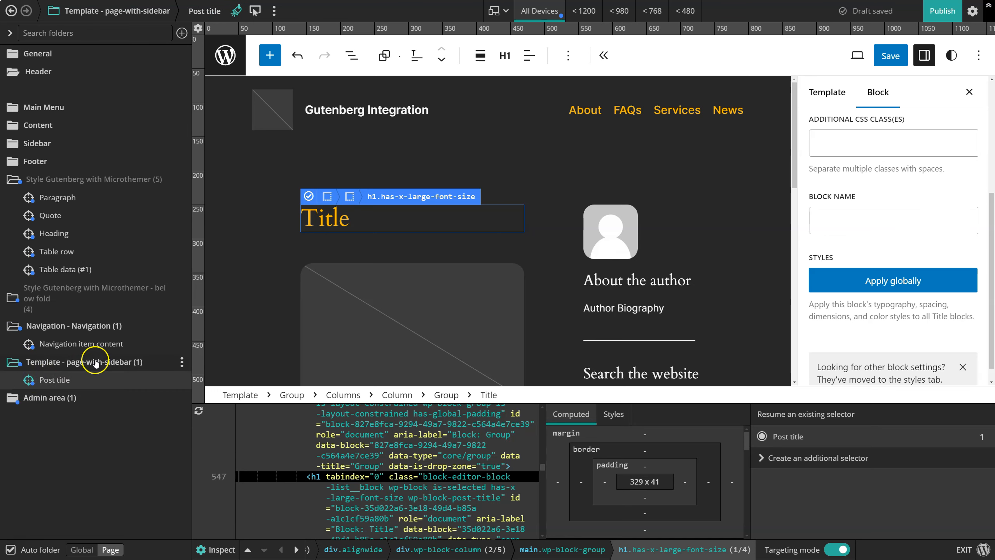
# Search the commands for "gut", open the Style Gutenberg with Microthemer page, and look over its title and content.
pyautogui.click(603, 55)
pyautogui.click(515, 58)
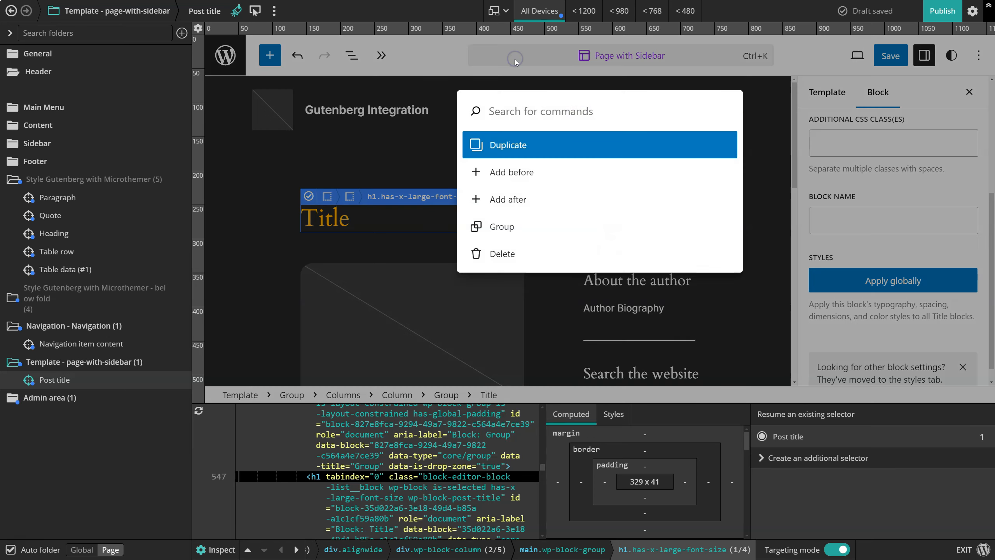
pyautogui.write('gut')
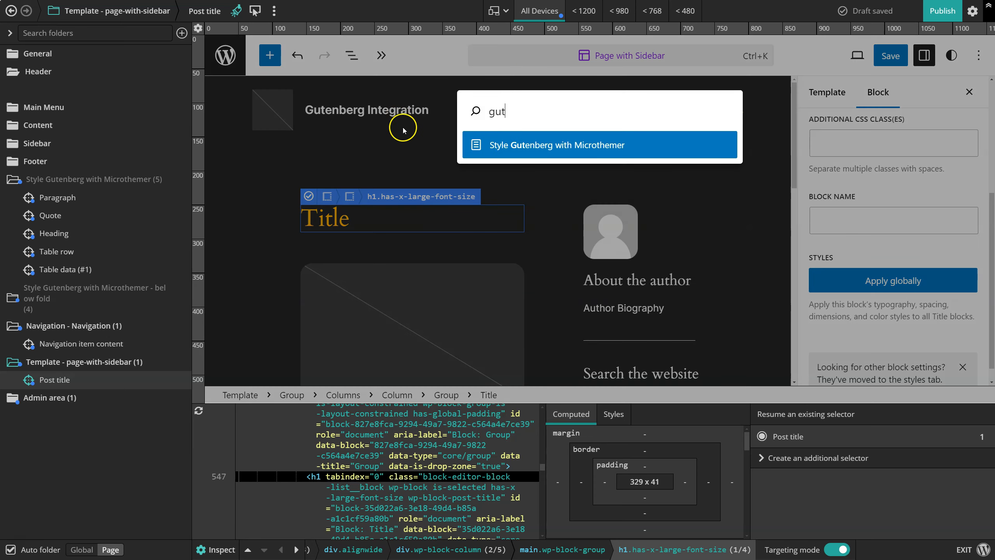
pyautogui.click(509, 142)
pyautogui.scroll(-5, 532, 162)
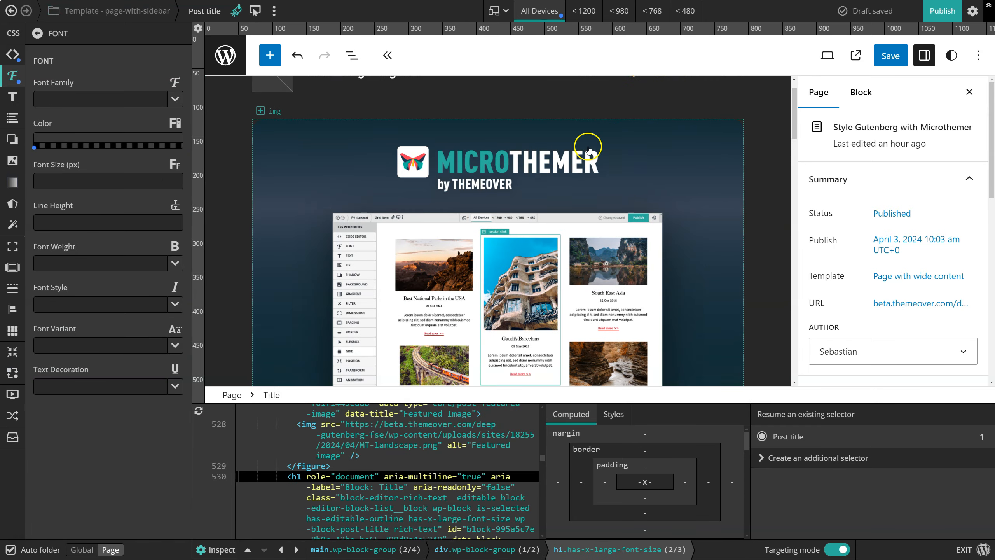
pyautogui.scroll(-3, 611, 220)
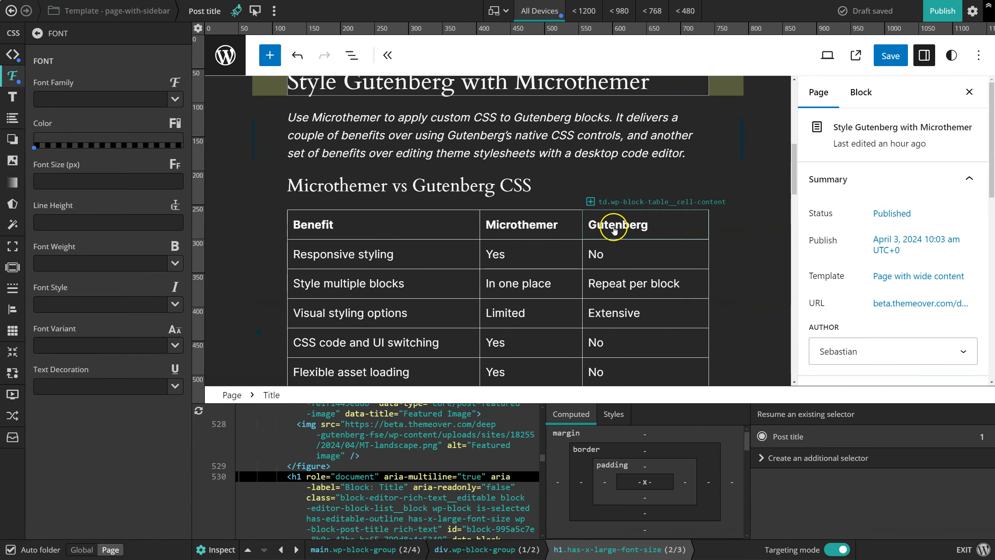
pyautogui.scroll(7, 603, 204)
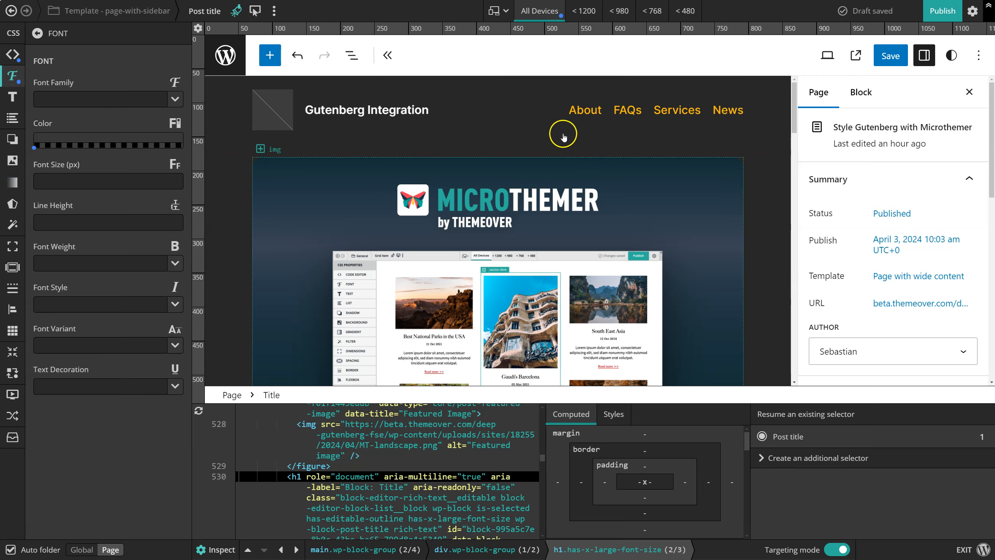
pyautogui.scroll(-3, 602, 168)
pyautogui.scroll(-2, 603, 169)
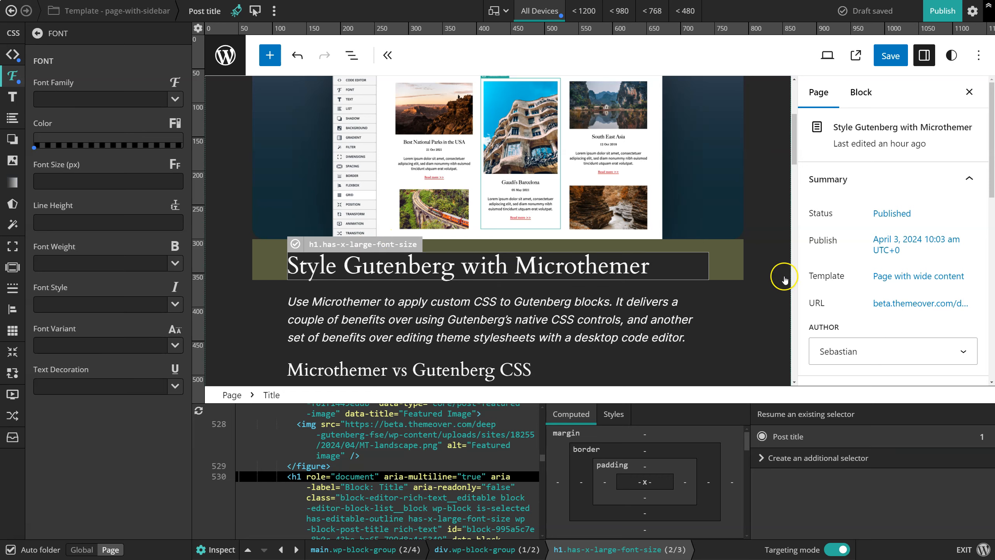
# Swap the page's template for Page with Sidebar after looking through the available templates.
pyautogui.click(899, 277)
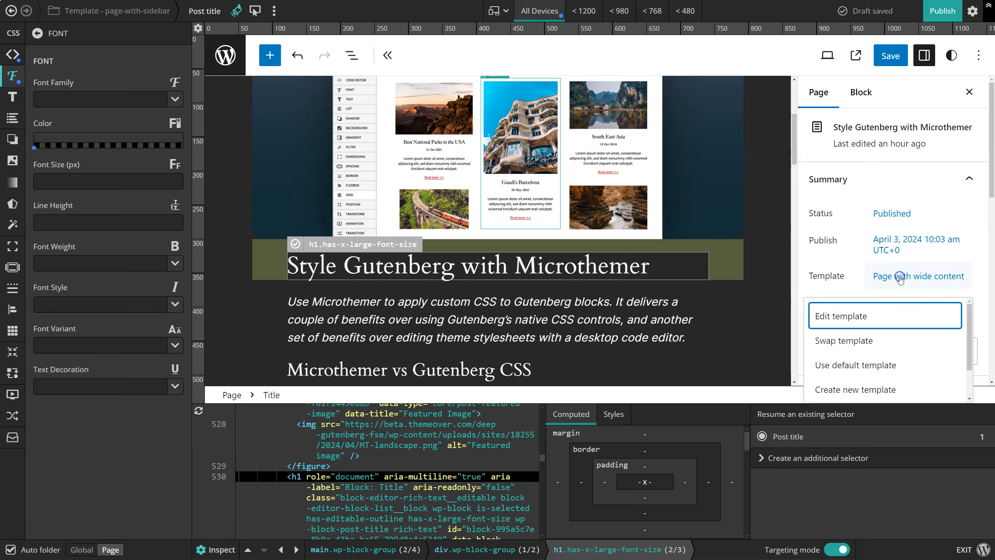
pyautogui.moveTo(971, 331)
pyautogui.mouseDown()
pyautogui.moveTo(973, 357)
pyautogui.moveTo(970, 326)
pyautogui.mouseUp()
pyautogui.click(864, 343)
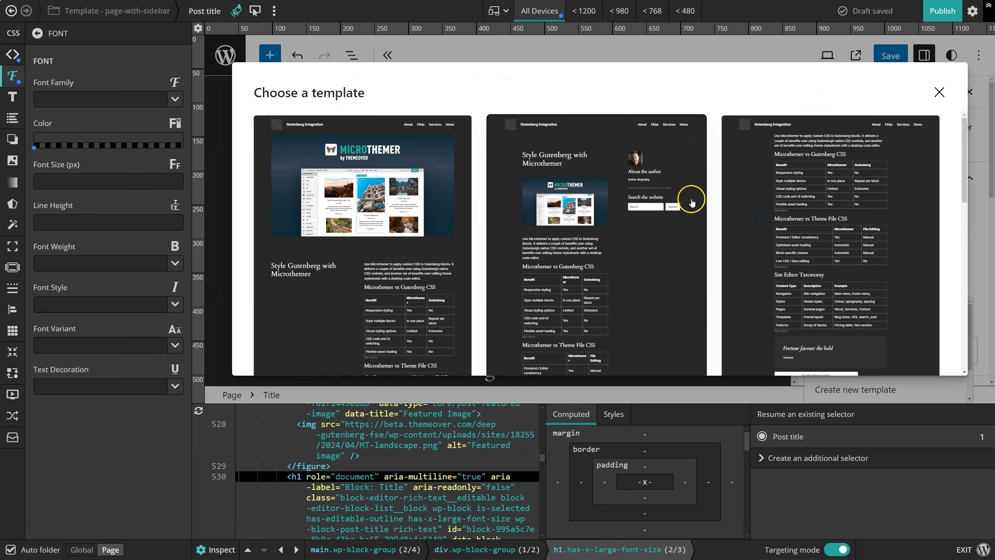
pyautogui.scroll(-10, 705, 219)
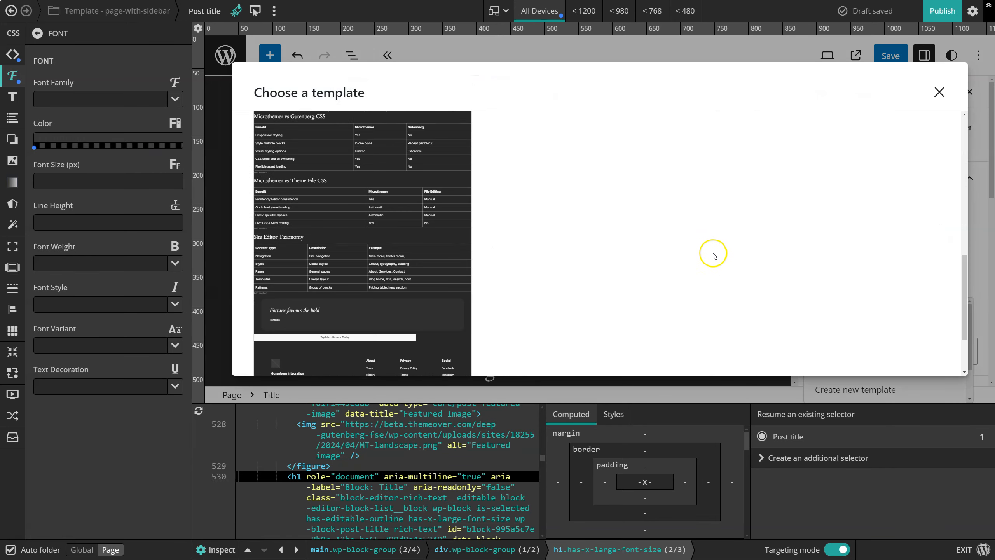
pyautogui.scroll(10, 716, 240)
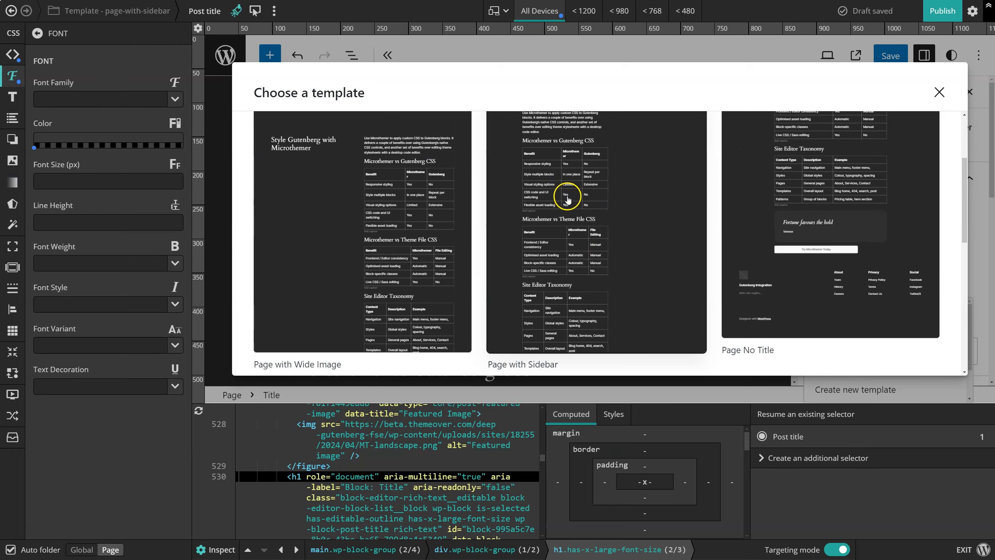
pyautogui.click(666, 239)
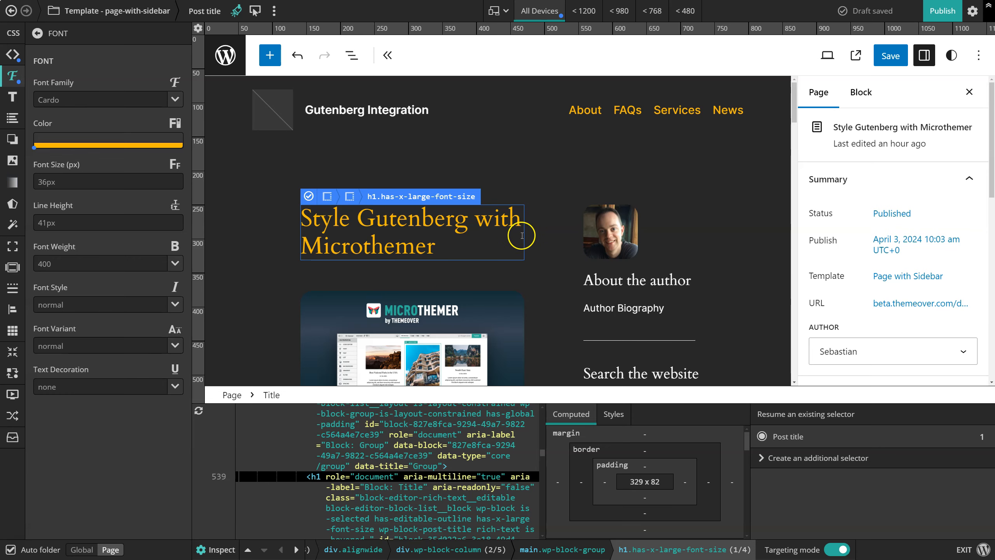
# Leave the page editor, open the site's Patterns section, and look through the pattern categories.
pyautogui.click(228, 54)
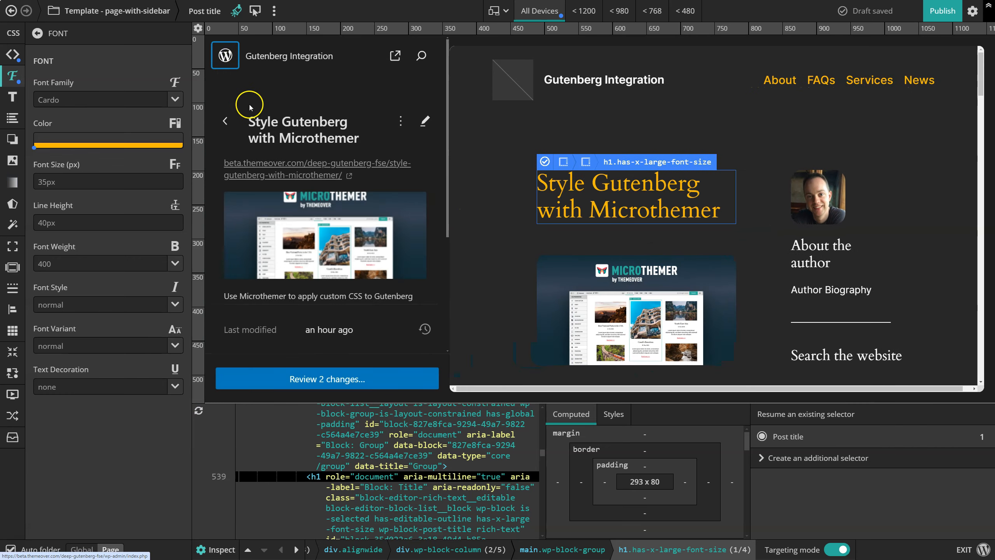
pyautogui.click(225, 122)
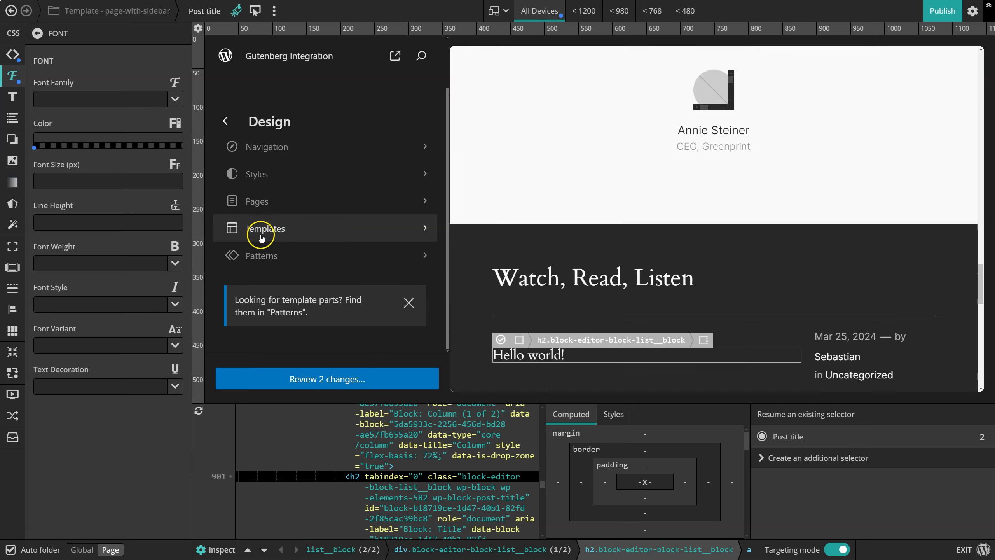
pyautogui.click(250, 256)
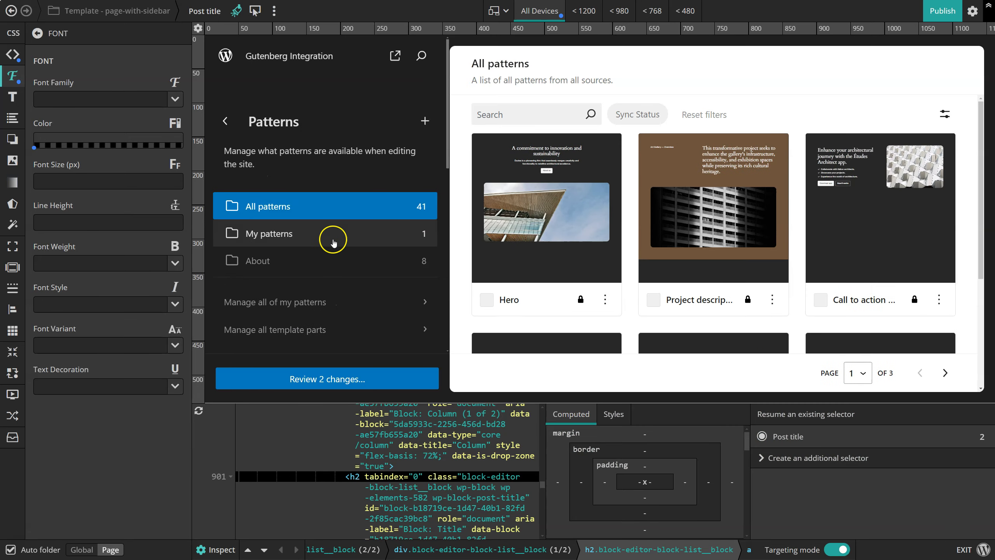
pyautogui.scroll(-2, 333, 241)
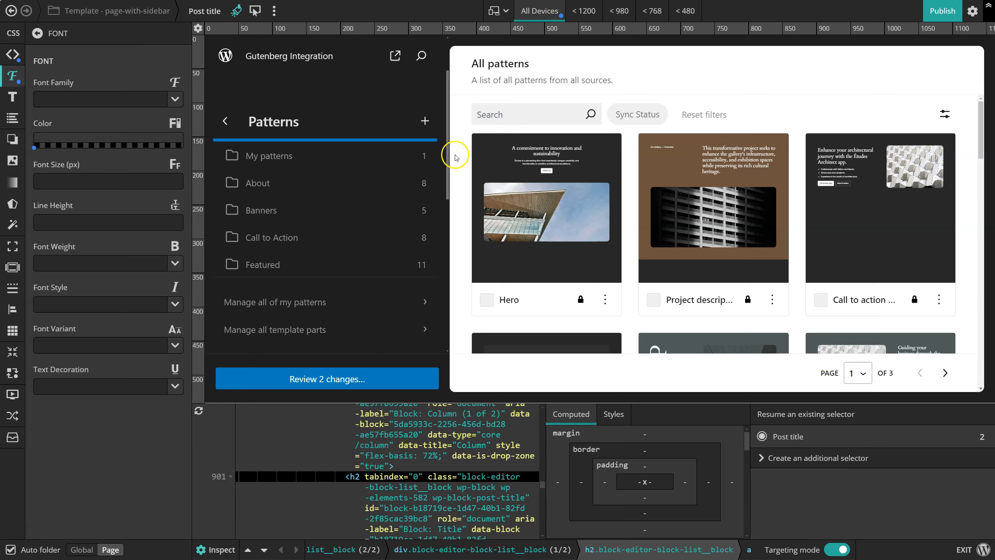
# Look through the pattern categories and the full pattern list, checking the lock on the Project description pattern.
pyautogui.scroll(-10, 456, 159)
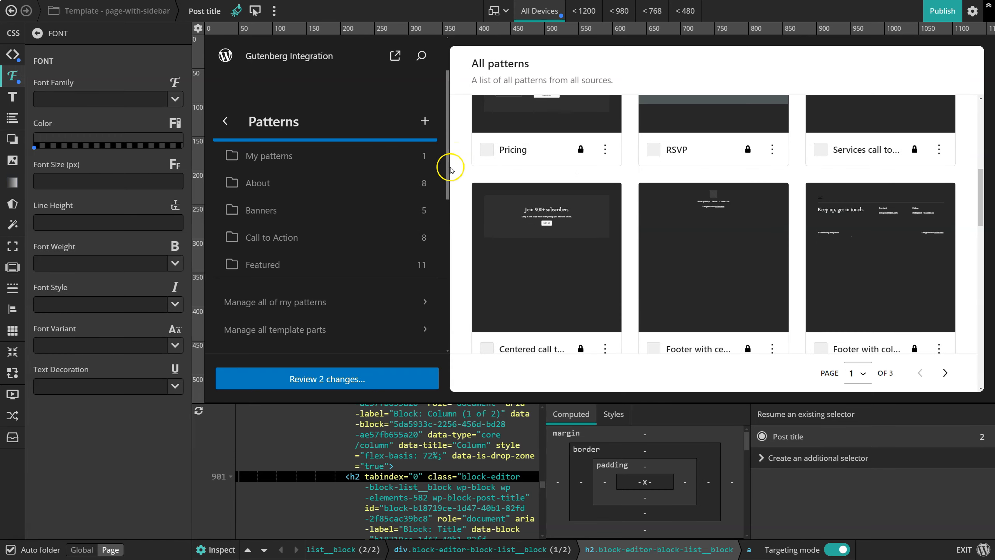
pyautogui.scroll(-3, 449, 180)
pyautogui.scroll(-1, 449, 181)
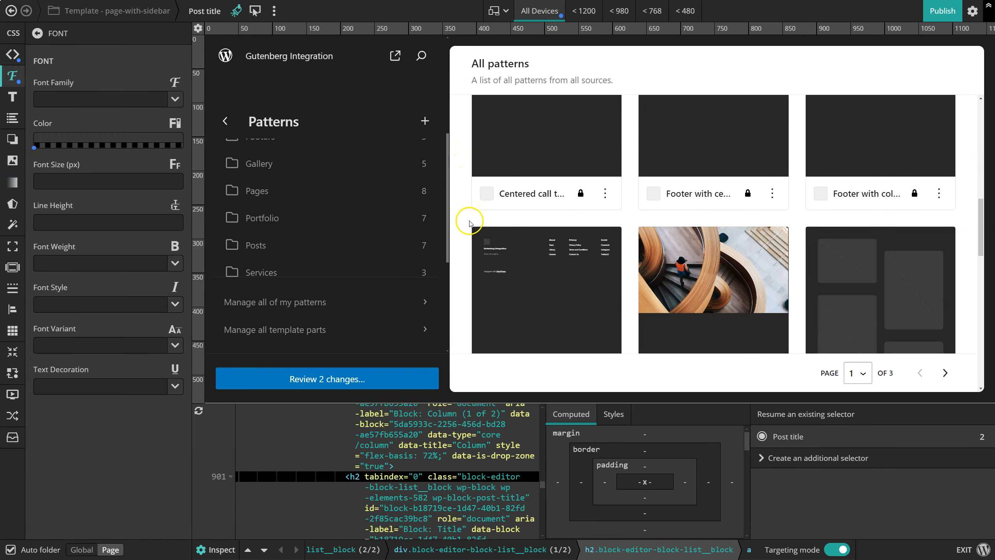
pyautogui.scroll(10, 470, 220)
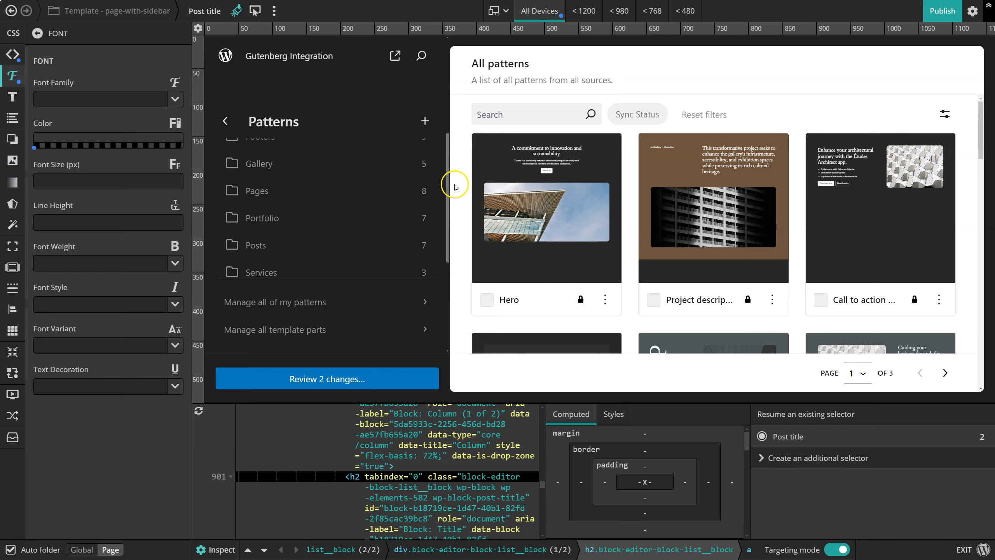
pyautogui.scroll(-5, 580, 220)
pyautogui.scroll(5, 572, 210)
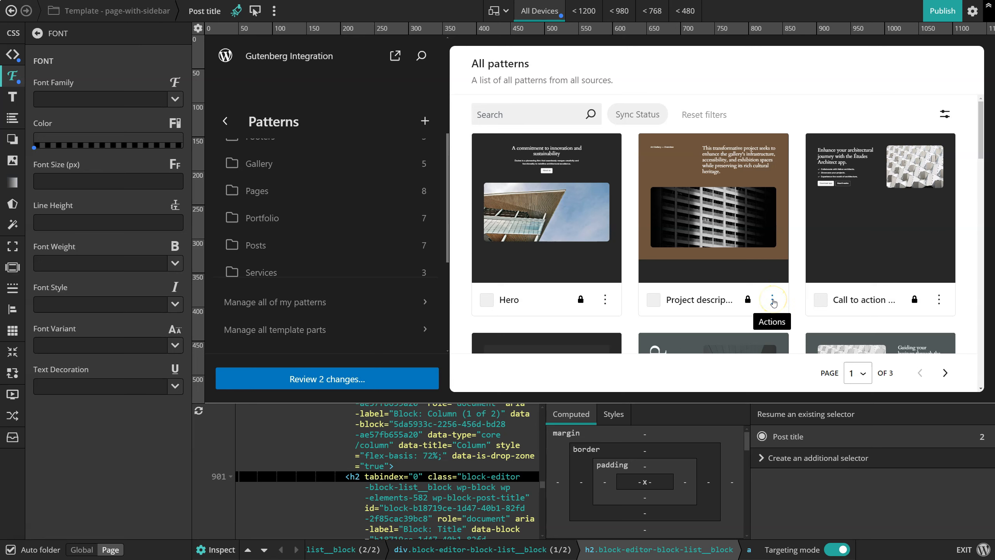
pyautogui.moveTo(745, 298)
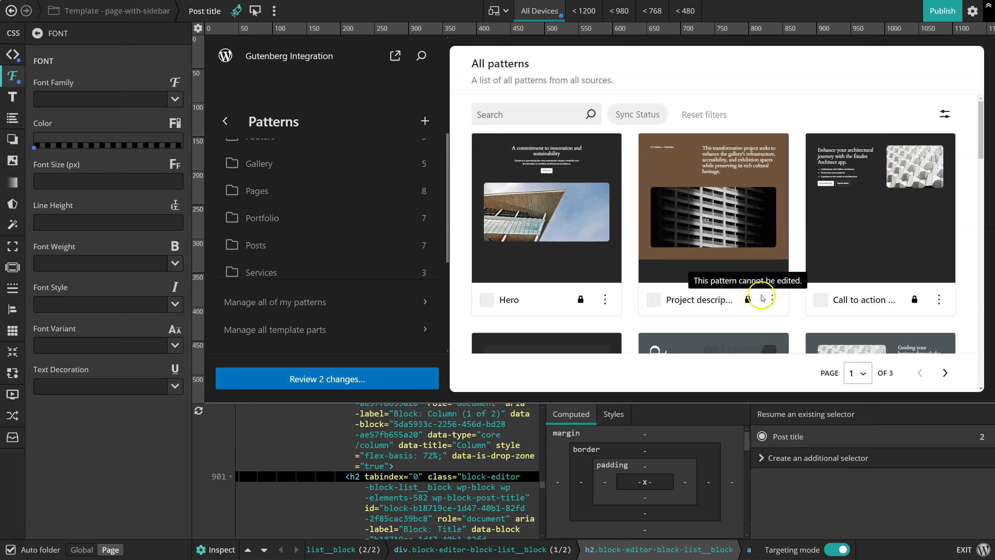
pyautogui.scroll(-2, 789, 276)
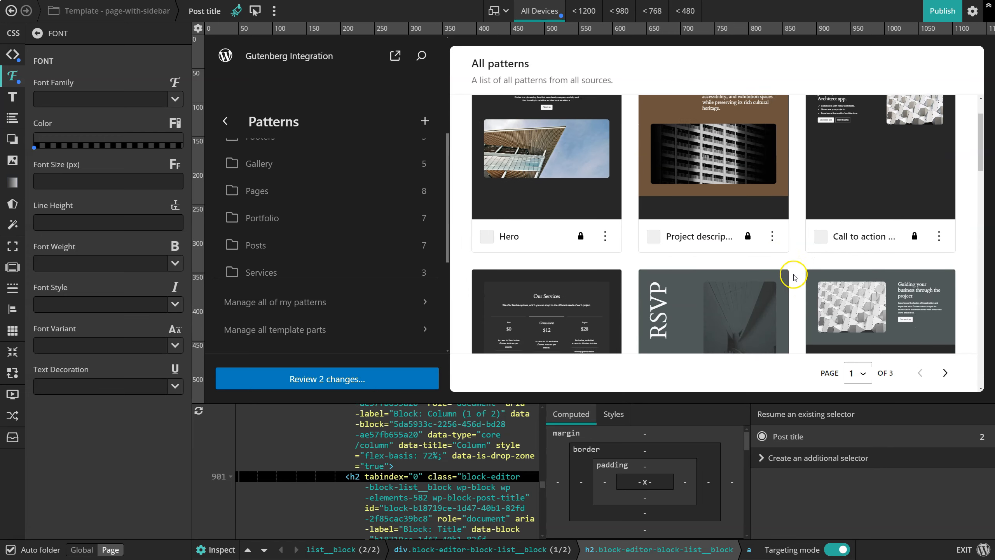
# Duplicate the Project description pattern as a synced pattern named Project description (Copy), keeping its suggested categories.
pyautogui.click(771, 224)
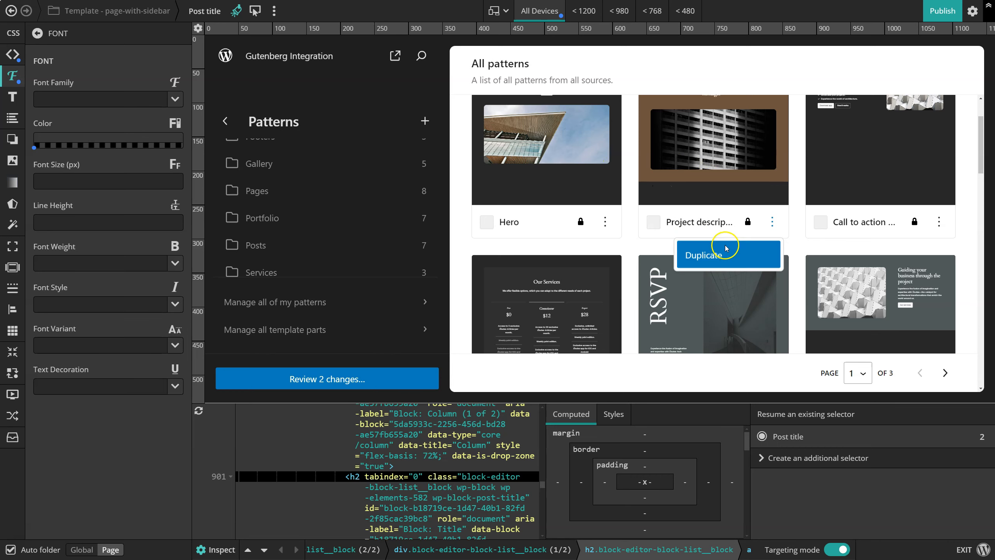
pyautogui.click(700, 256)
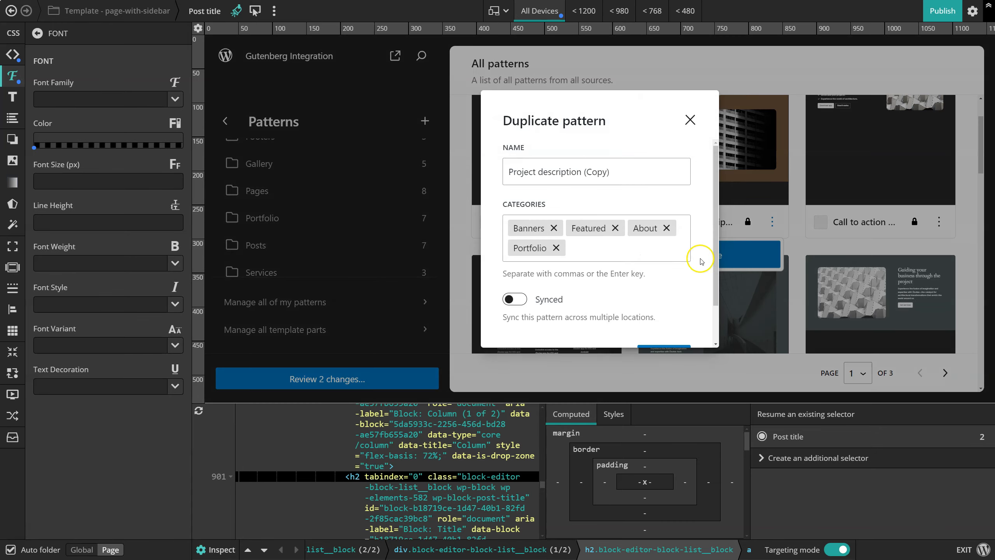
pyautogui.scroll(-2, 633, 259)
pyautogui.click(516, 254)
pyautogui.click(668, 317)
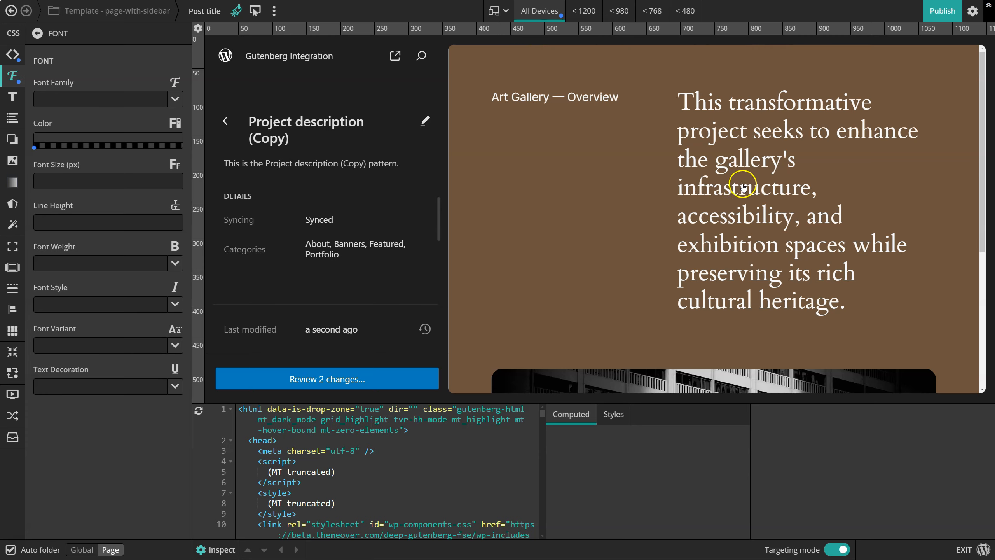
# Open the copied pattern for editing and insert the word "really" in bold before "enhance" in the large paragraph.
pyautogui.scroll(-5, 744, 187)
pyautogui.scroll(5, 743, 188)
pyautogui.click(627, 196)
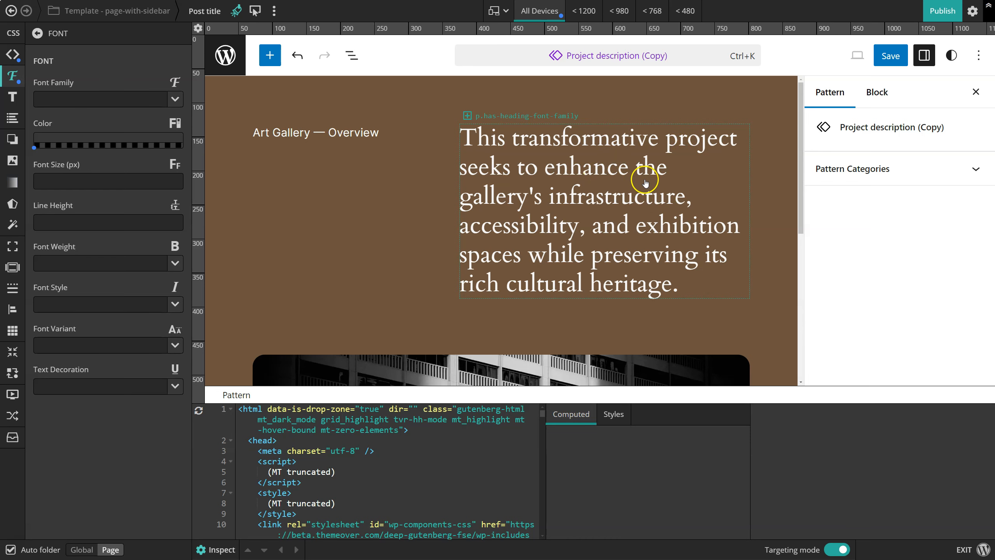
pyautogui.click(611, 172)
pyautogui.click(551, 174)
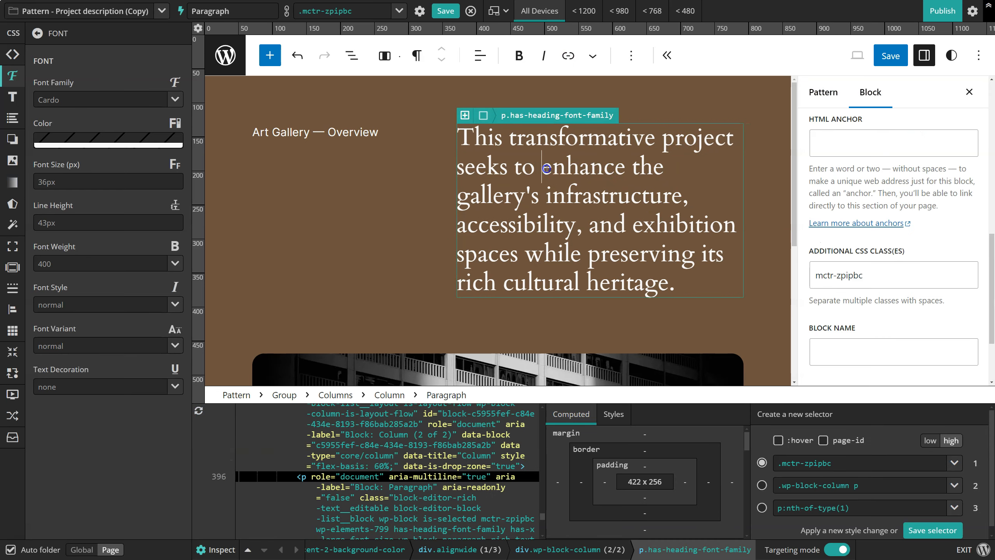
pyautogui.write('really')
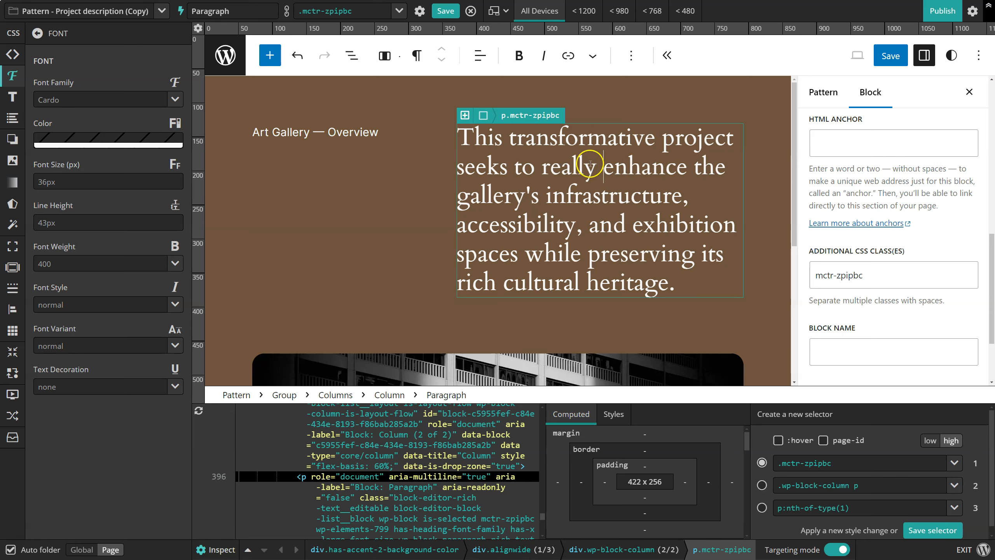
pyautogui.doubleClick(577, 168)
pyautogui.hotkey('ctrl', 'b')
pyautogui.click(646, 190)
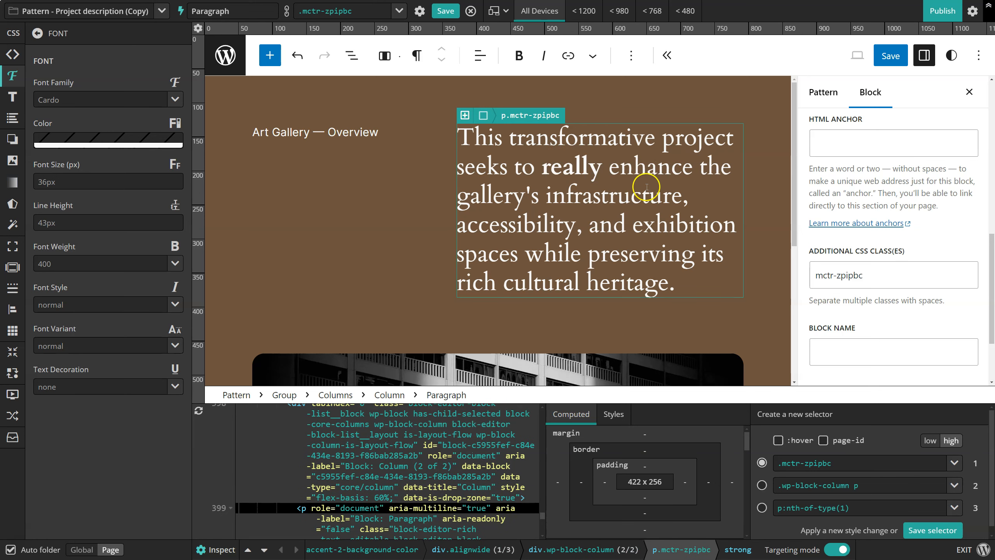
# Target the building image in the pattern and add the CSS rule border: 5px solid white; to its .is-style-rounded img selector.
pyautogui.scroll(-3, 509, 196)
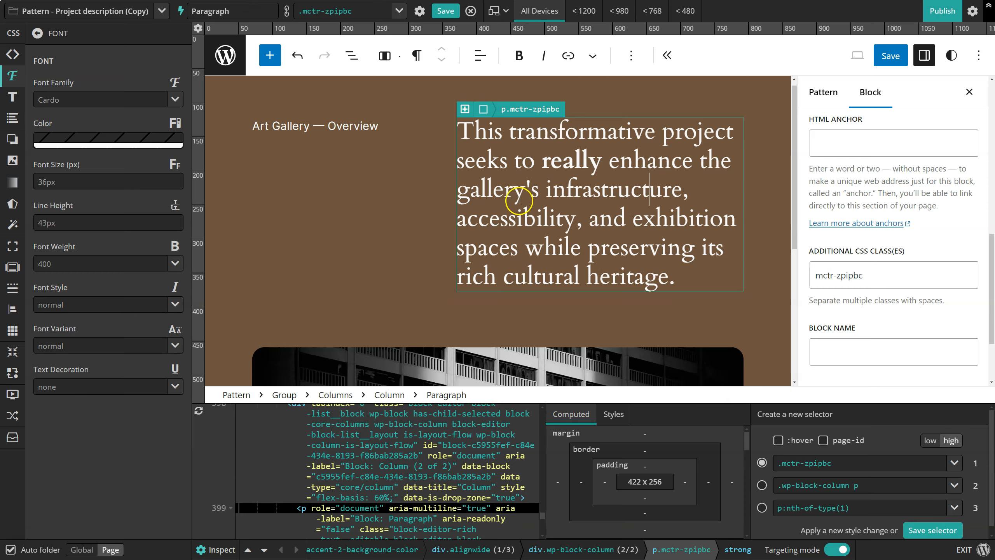
pyautogui.click(397, 259)
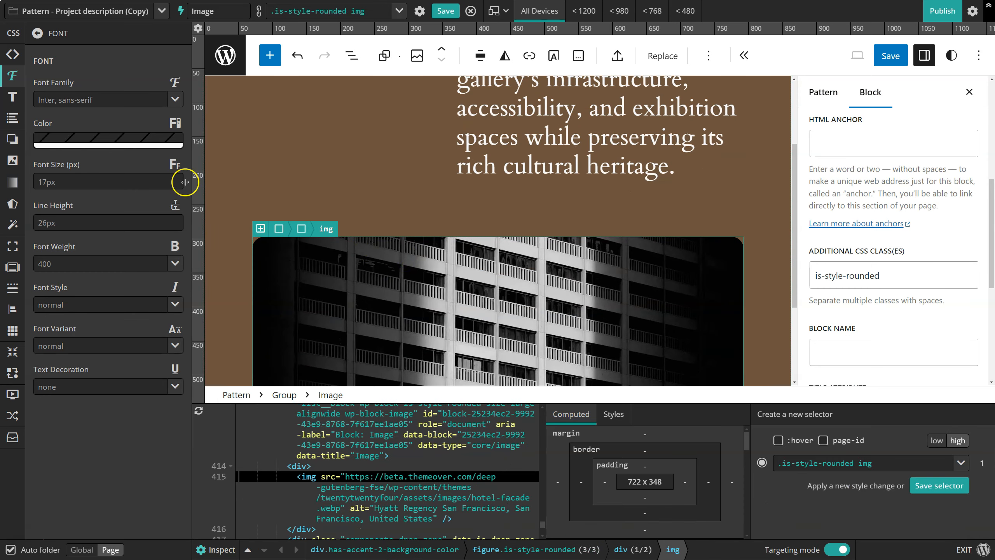
pyautogui.click(14, 54)
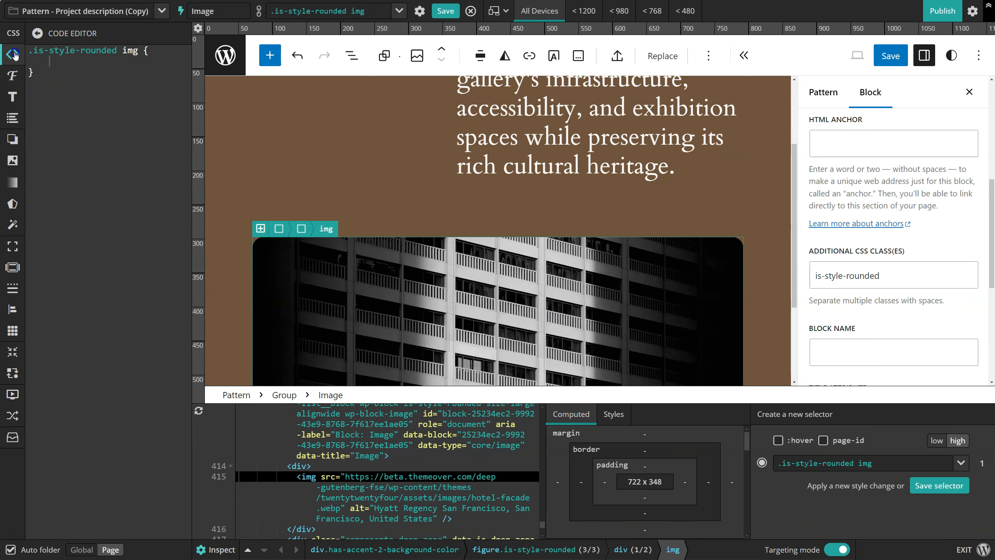
pyautogui.write('border')
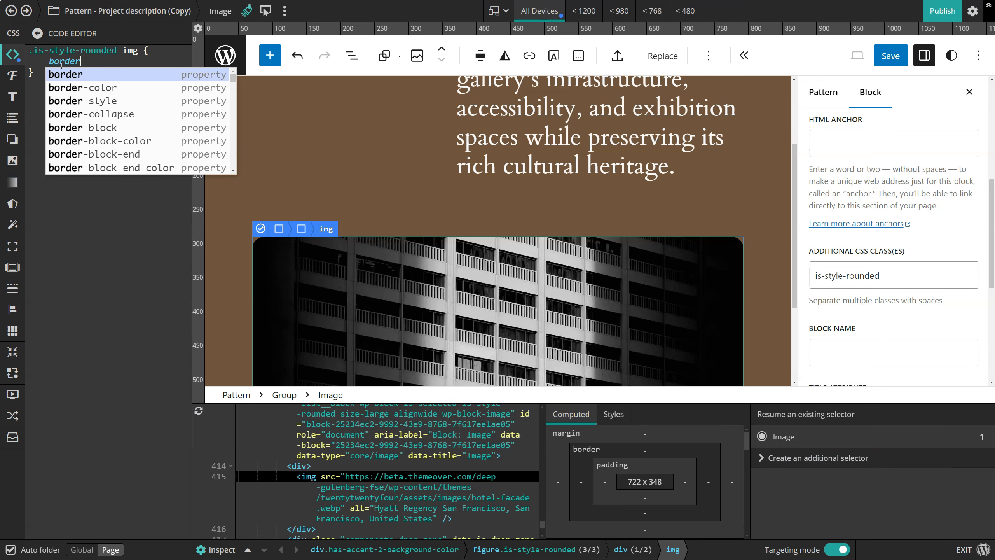
pyautogui.press('Return')
pyautogui.write('5px solid white;')
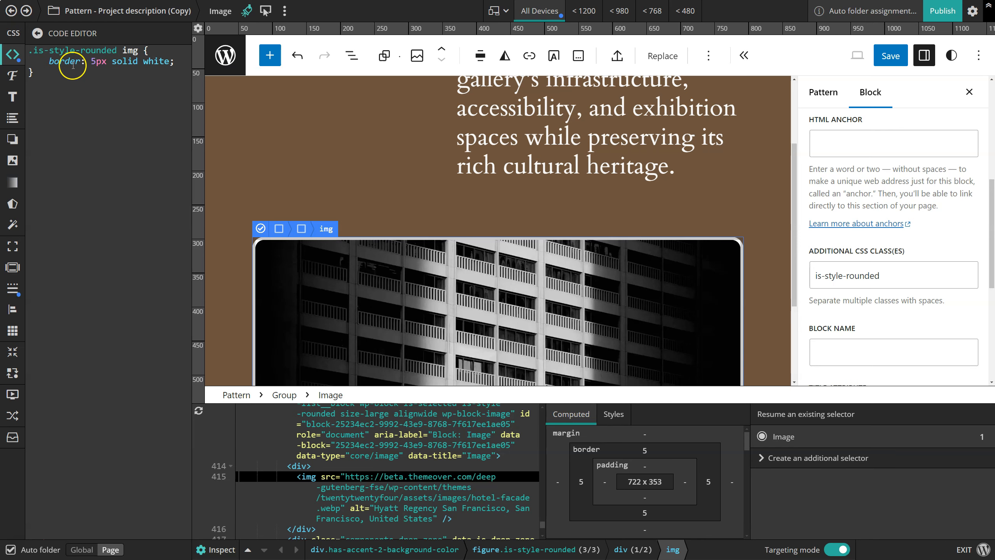
# Hide the selector highlight and the advanced inspection area to check the bordered image within the pattern.
pyautogui.click(265, 11)
pyautogui.scroll(-1, 336, 143)
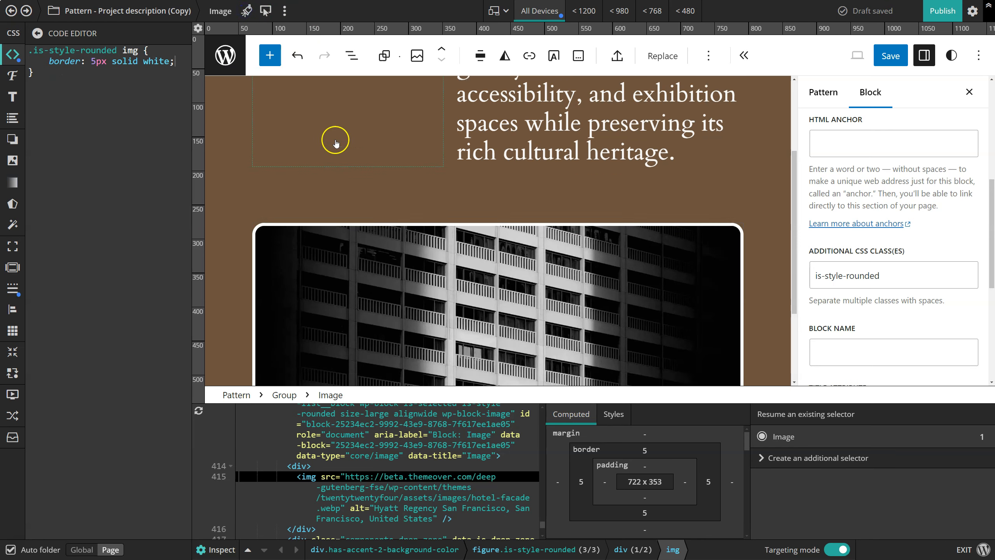
pyautogui.scroll(-3, 345, 165)
pyautogui.scroll(6, 360, 178)
pyautogui.scroll(-1, 365, 176)
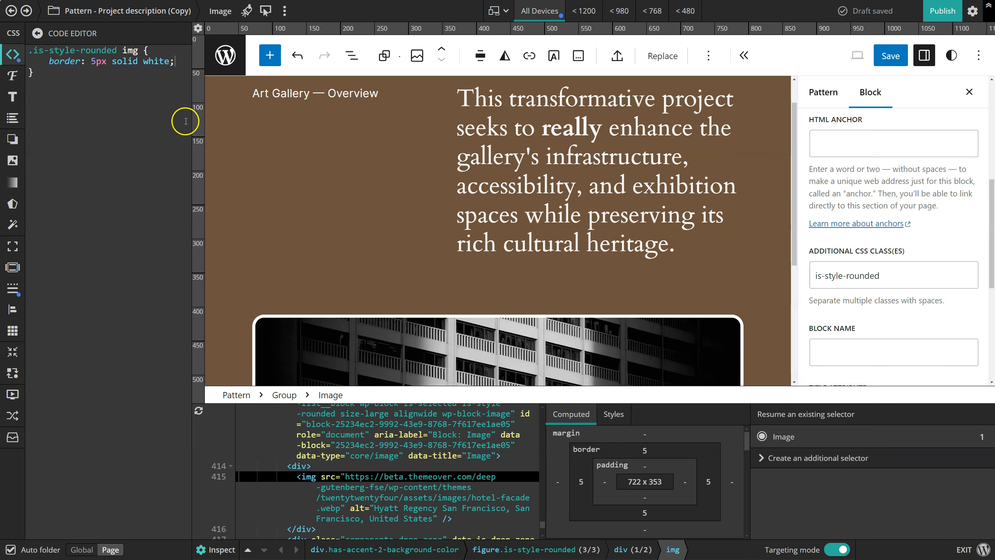
pyautogui.click(211, 549)
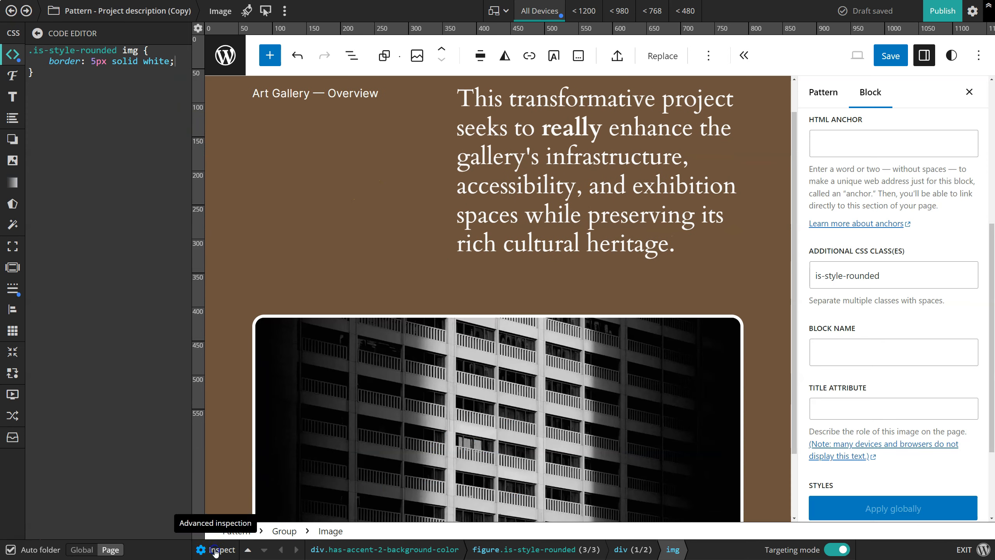
# Save the site changes to the Sidebar template part, the Style Gutenberg with Microthemer page and the Project description (Copy) pattern.
pyautogui.click(889, 55)
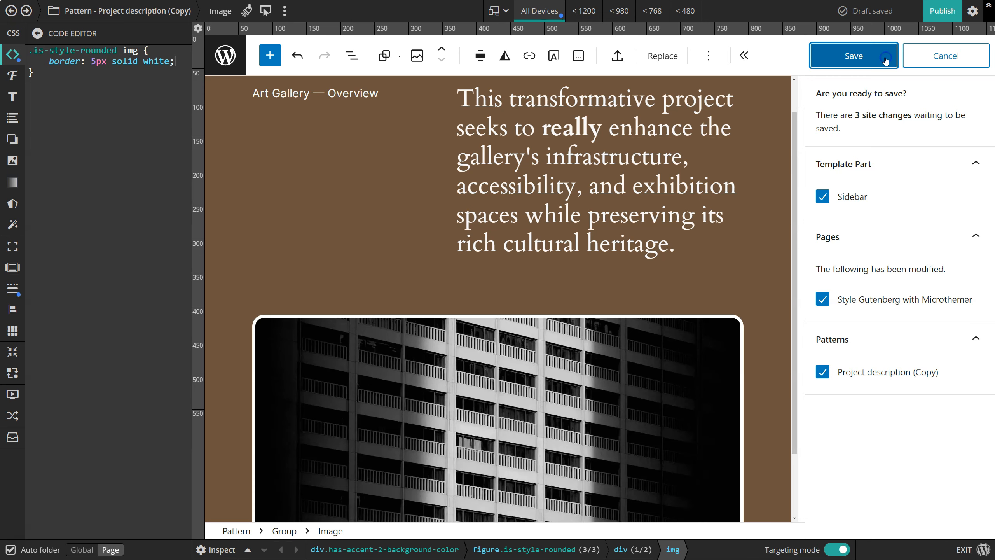
pyautogui.click(854, 57)
pyautogui.scroll(1, 562, 117)
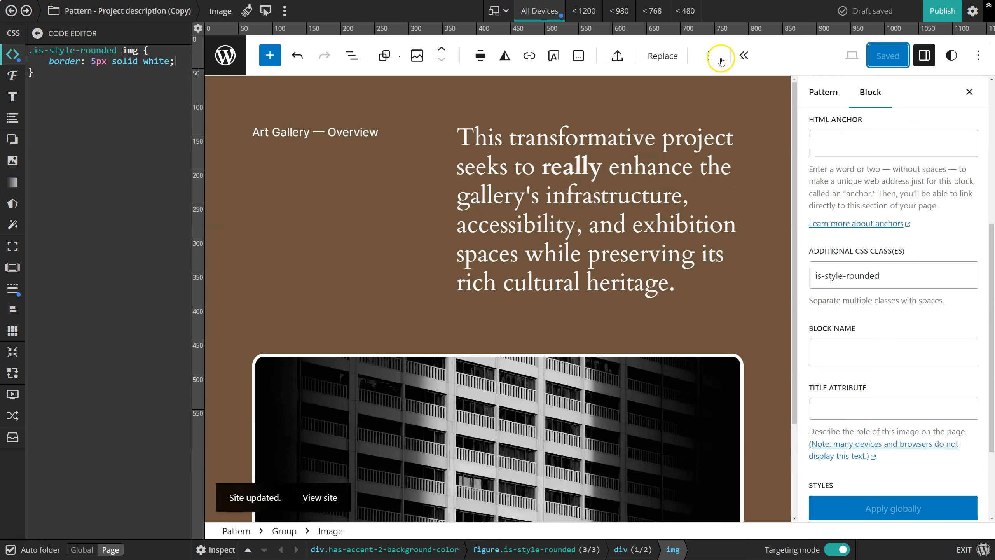
# Search the commands for "serv" and open the Services page.
pyautogui.click(744, 56)
pyautogui.click(519, 58)
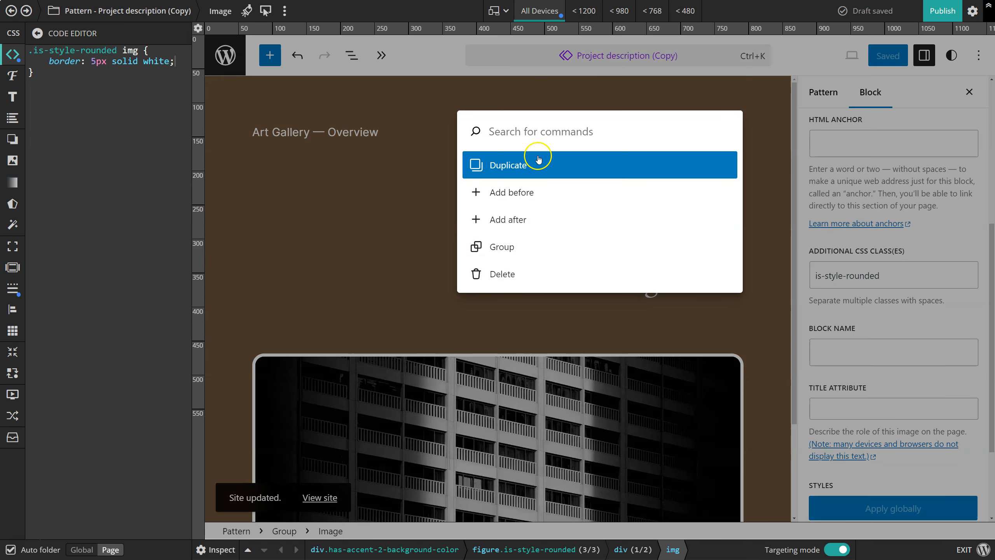
pyautogui.write('serv')
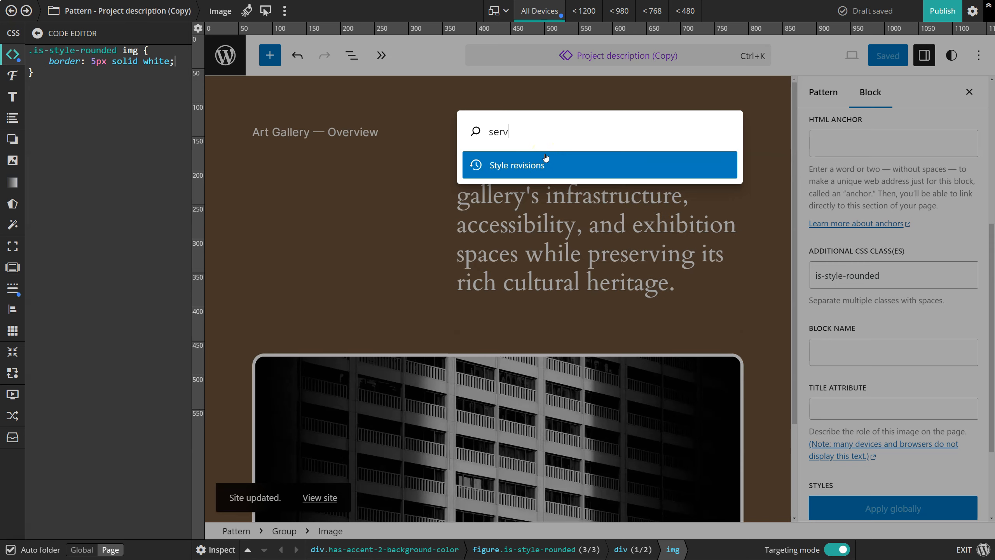
pyautogui.click(520, 166)
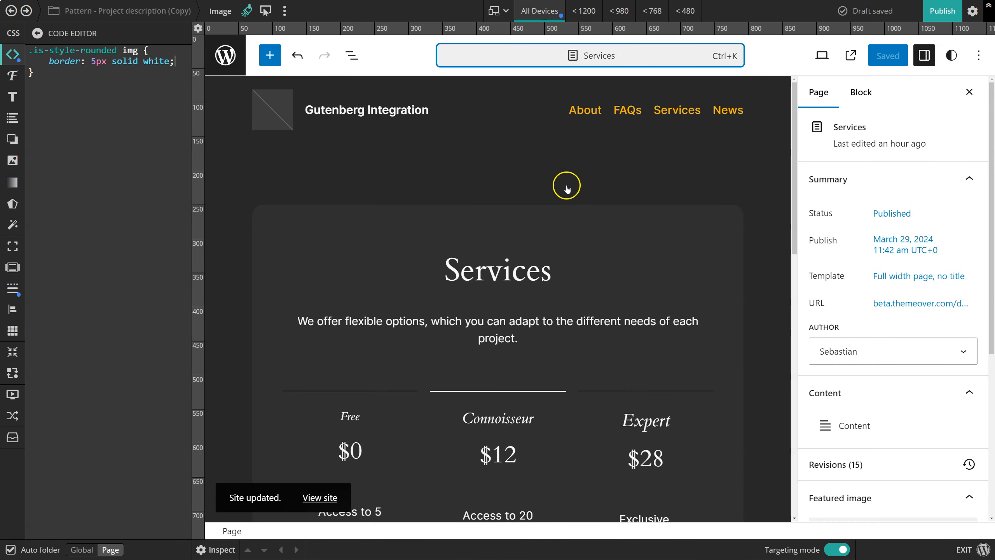
# Insert the Project description (Copy) pattern from My patterns into the Services page and check its text and image border.
pyautogui.click(266, 62)
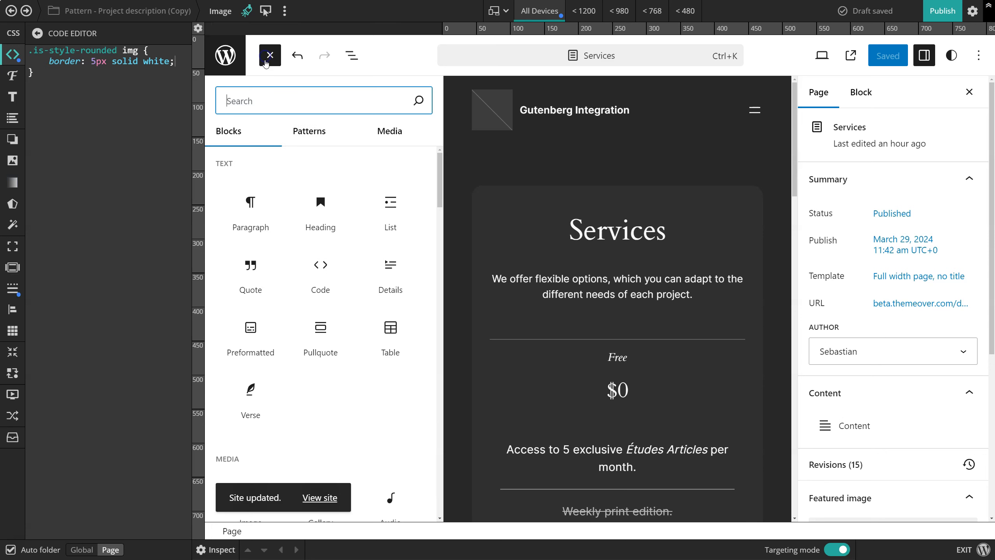
pyautogui.click(305, 131)
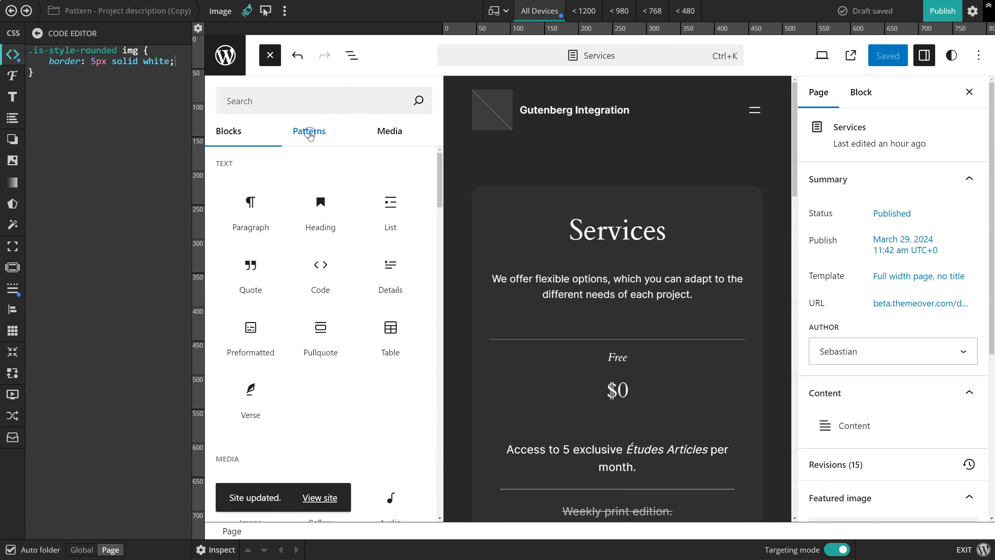
pyautogui.click(265, 203)
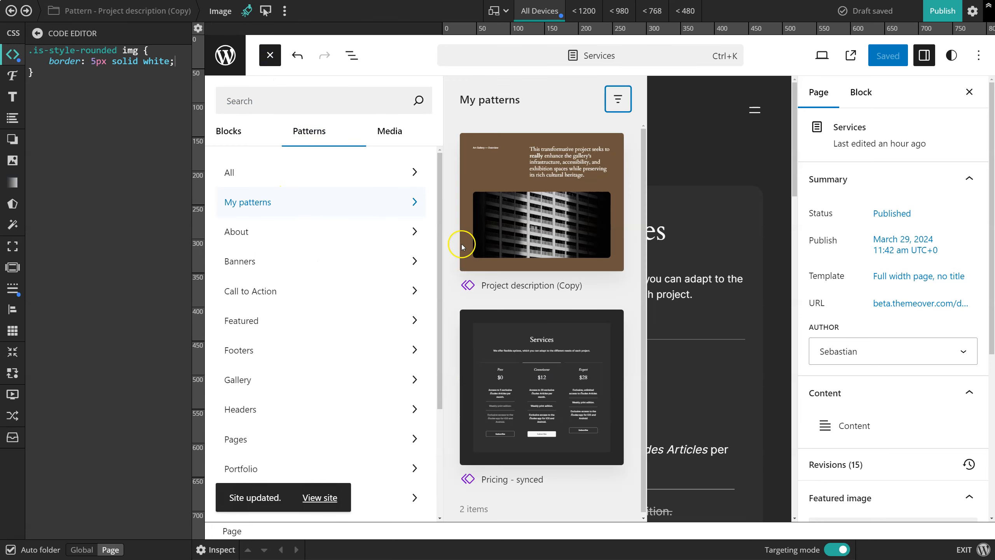
pyautogui.click(554, 212)
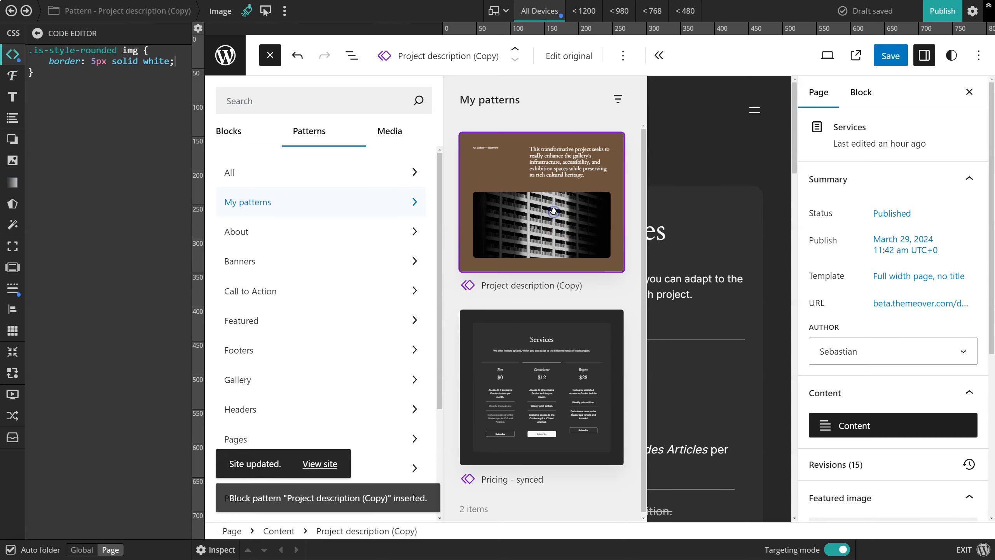
pyautogui.scroll(5, 629, 271)
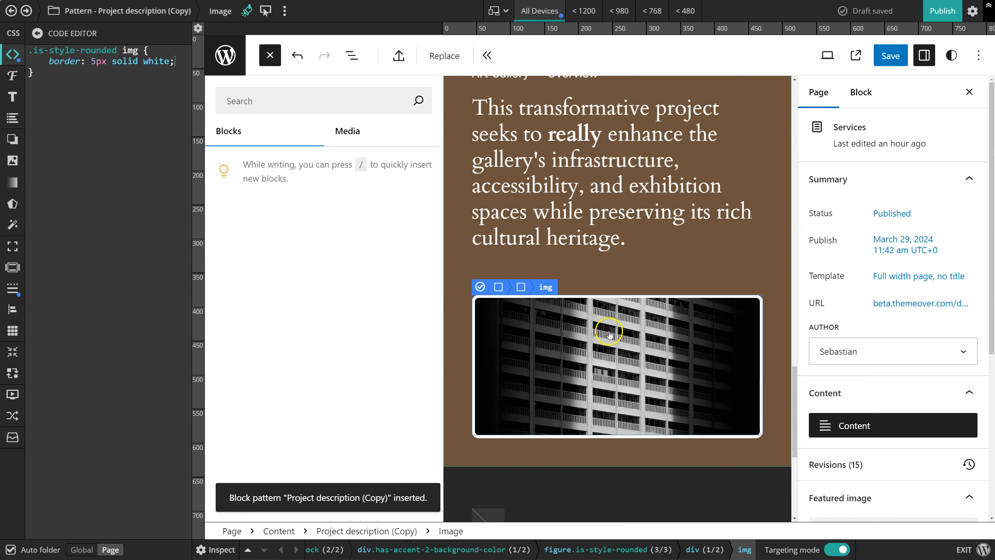
# Search the commands for "newsl" and open the Newsletter sign up page.
pyautogui.click(487, 56)
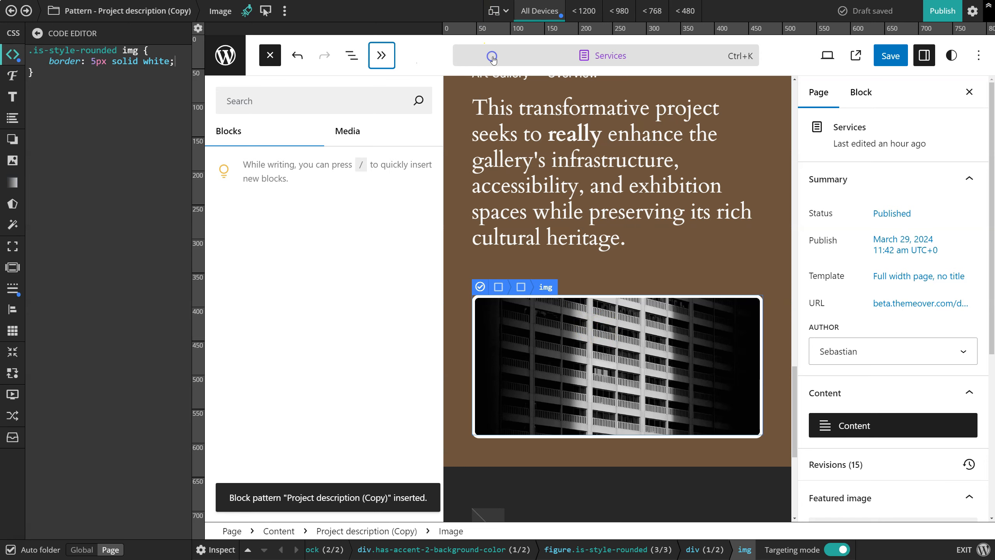
pyautogui.click(526, 59)
pyautogui.write('n')
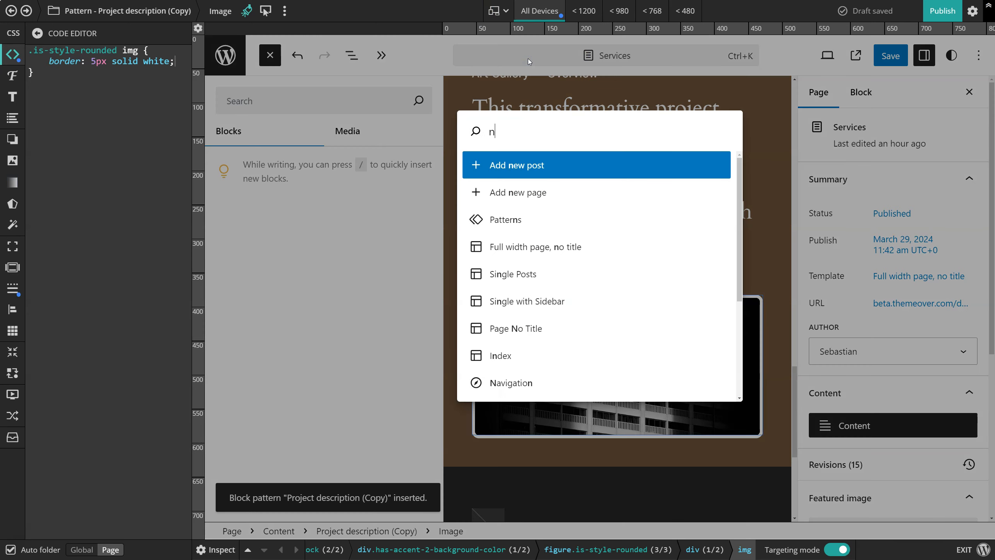
pyautogui.write('ewsl')
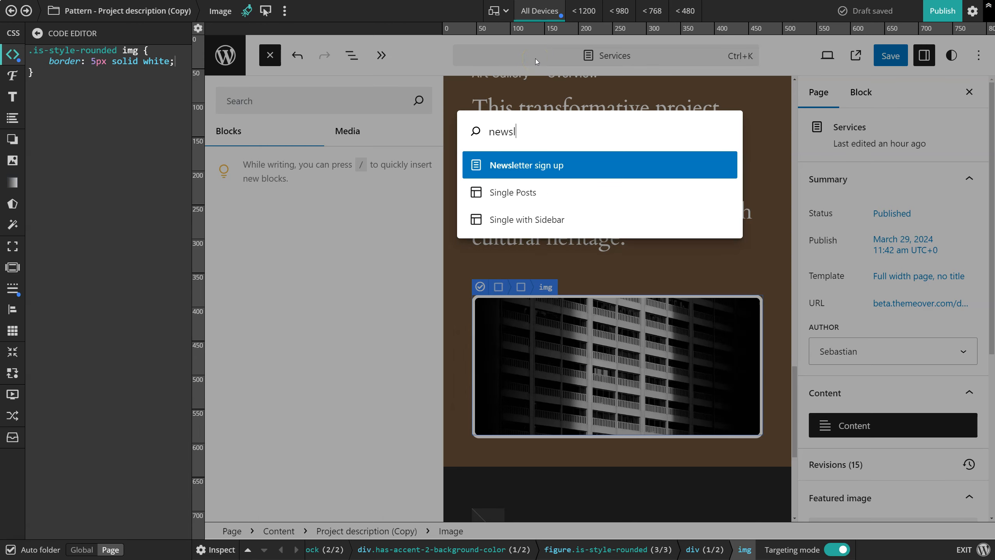
pyautogui.click(538, 165)
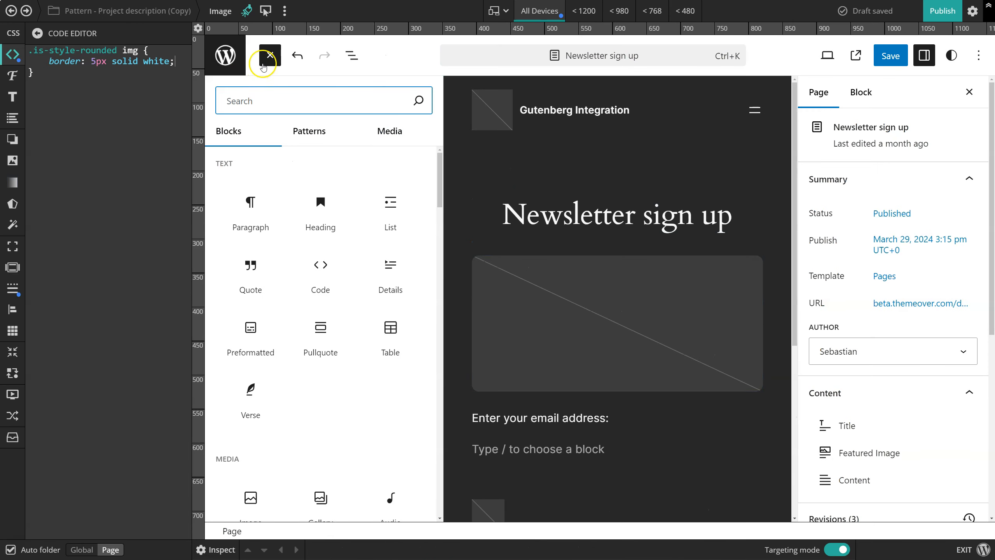
# Insert the Project description (Copy) pattern from My patterns into the Newsletter sign up page and check its placement.
pyautogui.click(309, 132)
pyautogui.click(246, 203)
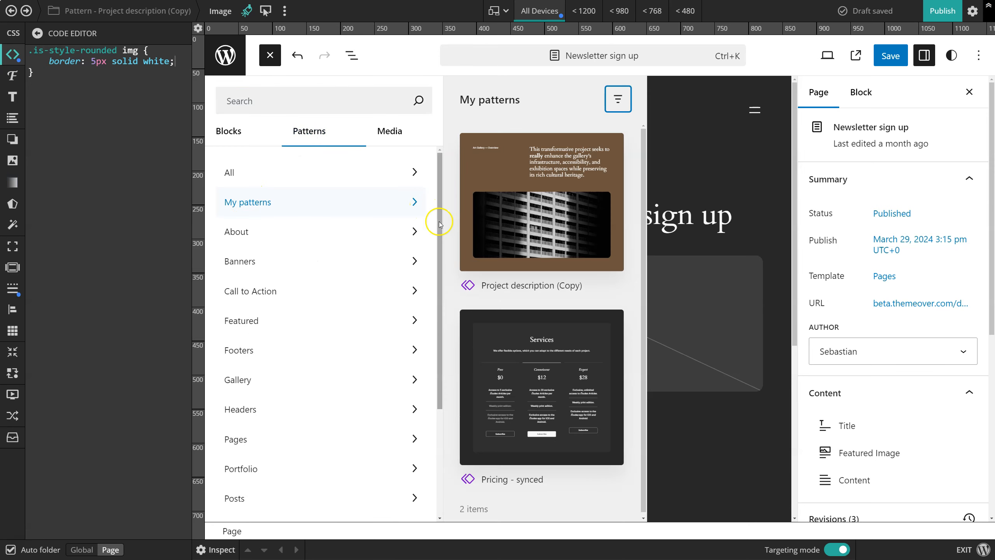
pyautogui.click(514, 222)
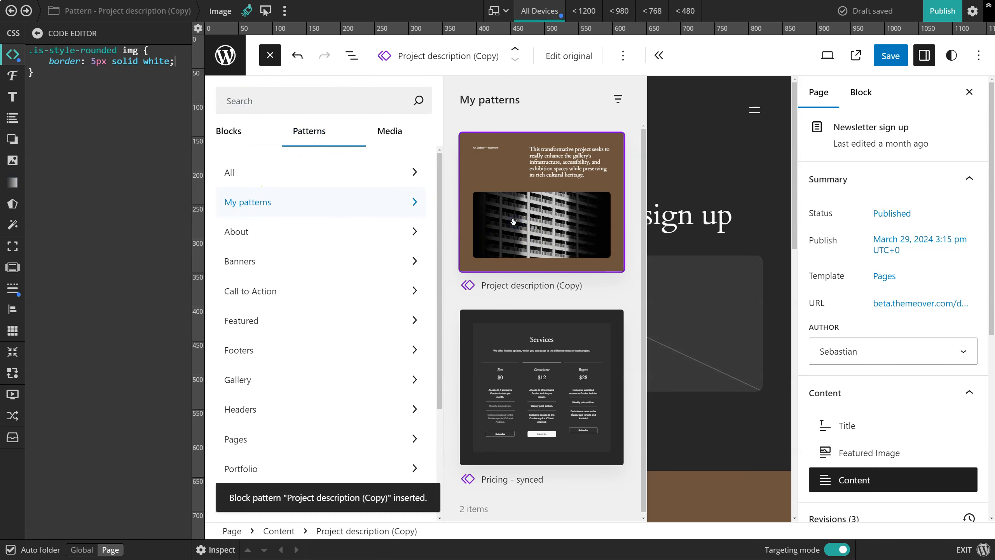
pyautogui.scroll(-5, 670, 264)
pyautogui.scroll(5, 682, 246)
pyautogui.scroll(3, 682, 246)
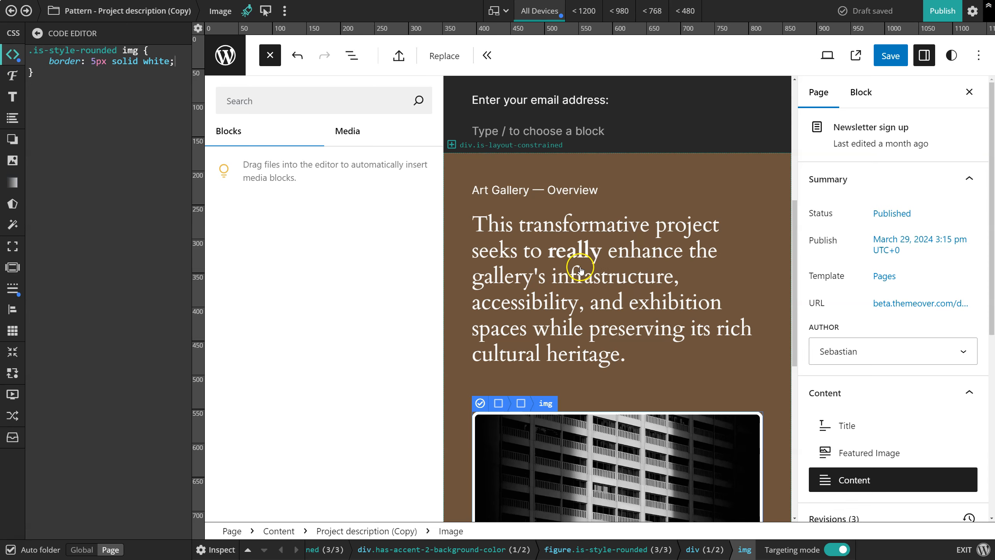
# Select the inserted Project description (Copy) pattern, close the block inserter and open the original pattern for editing.
pyautogui.click(558, 262)
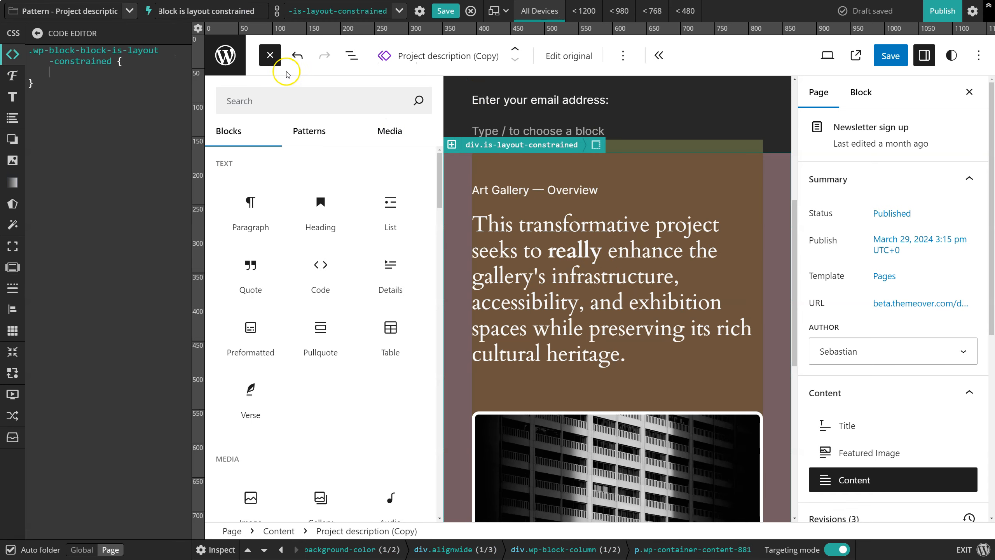
pyautogui.click(270, 56)
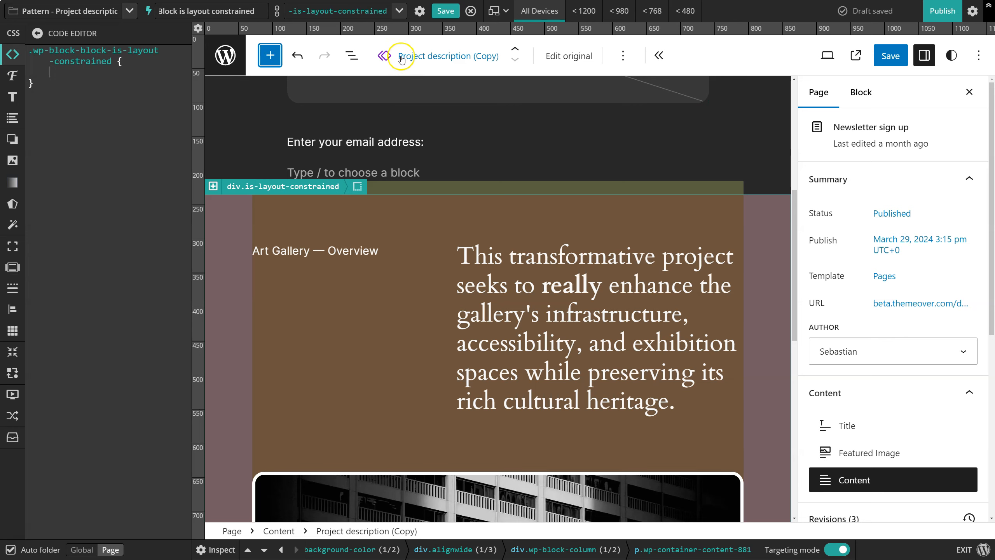
pyautogui.scroll(-2, 245, 288)
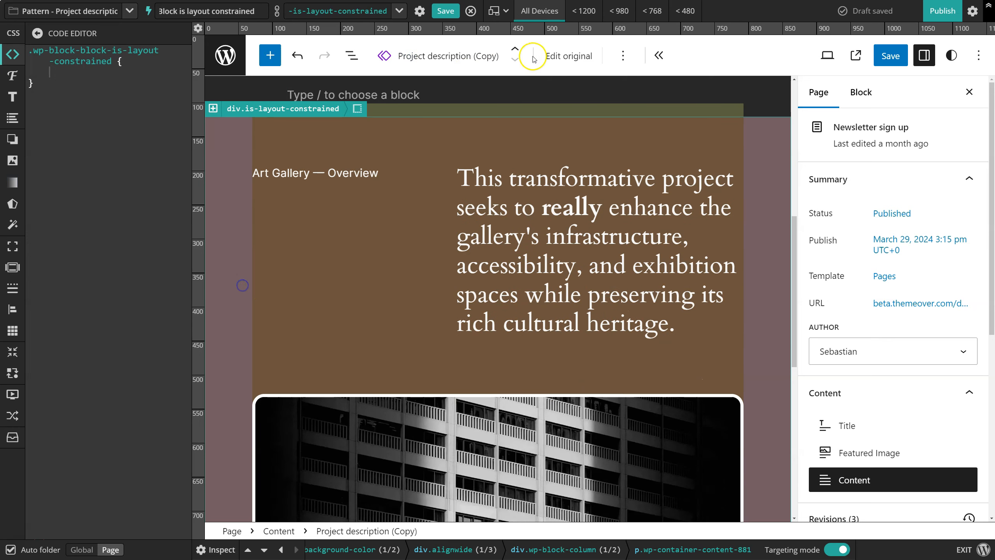
pyautogui.click(568, 56)
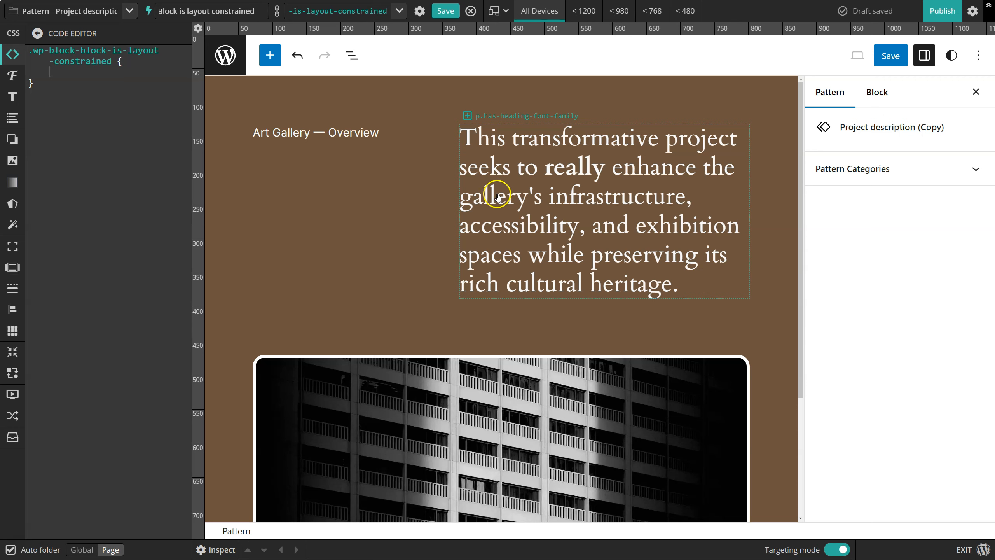
# Replace the bold word "really" with "massively" in the pattern's paragraph and save the site changes.
pyautogui.doubleClick(568, 172)
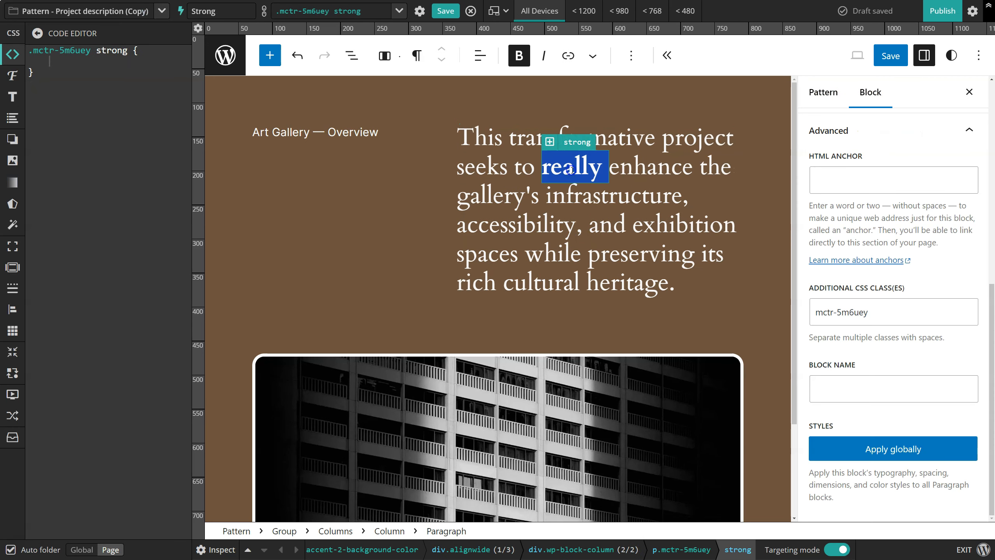
pyautogui.write('massivelyt')
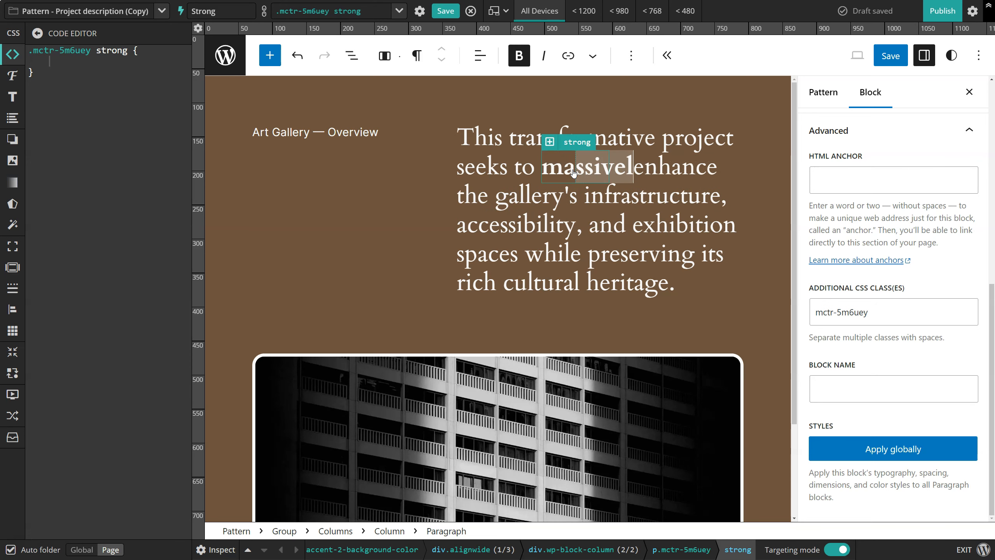
pyautogui.press('BackSpace')
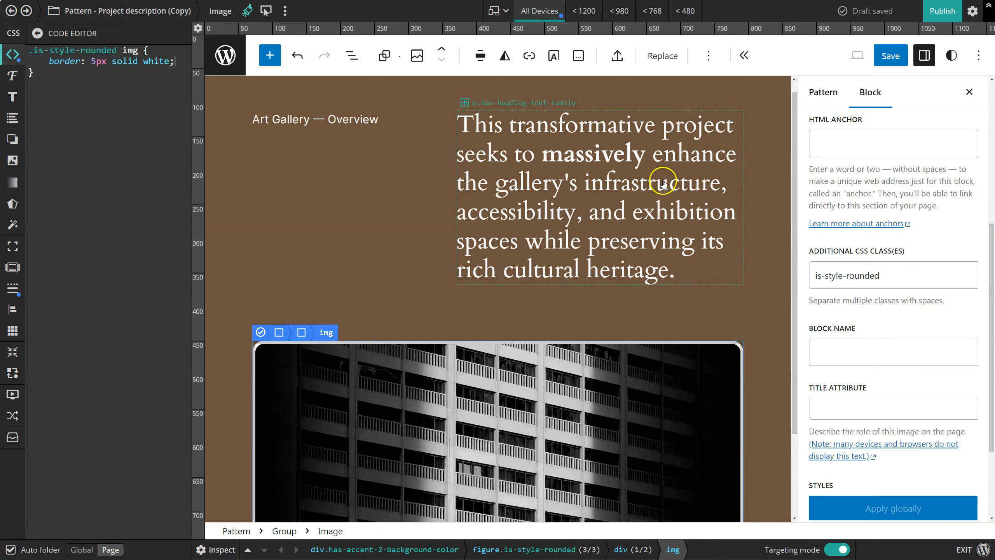
pyautogui.click(889, 56)
pyautogui.click(885, 57)
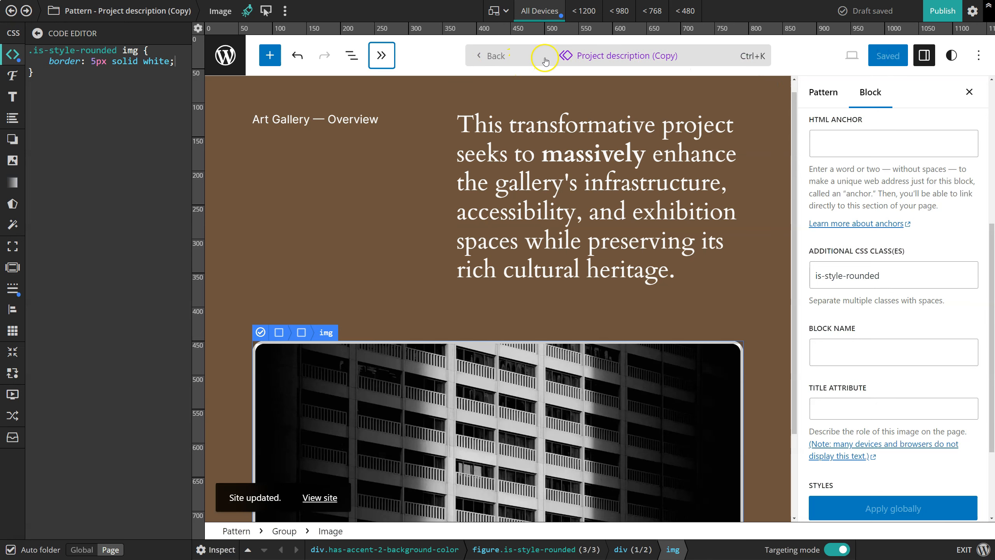
# Search the commands for "ser", open the Services page and check the wording of its Project description pattern.
pyautogui.click(543, 59)
pyautogui.write('ser')
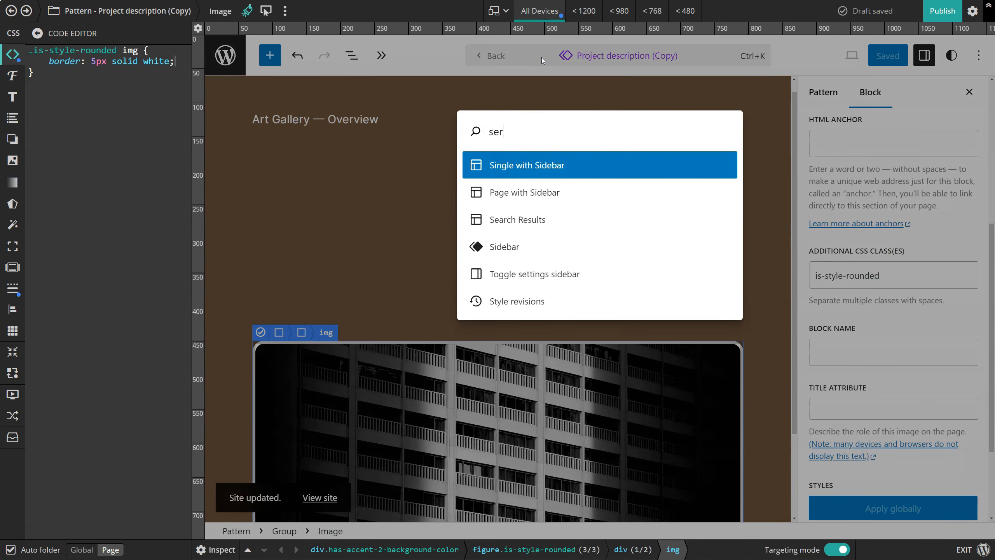
pyautogui.click(499, 167)
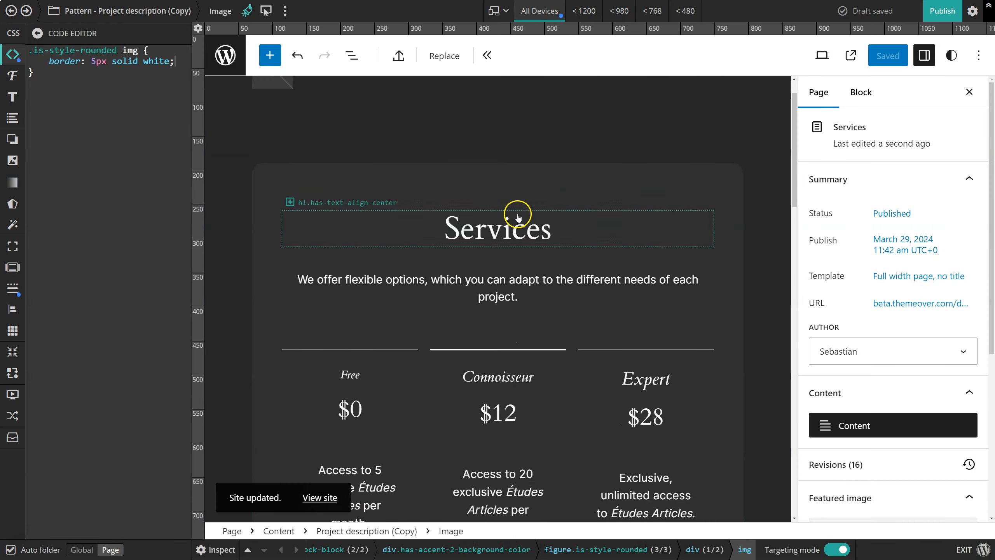
pyautogui.scroll(5, 581, 214)
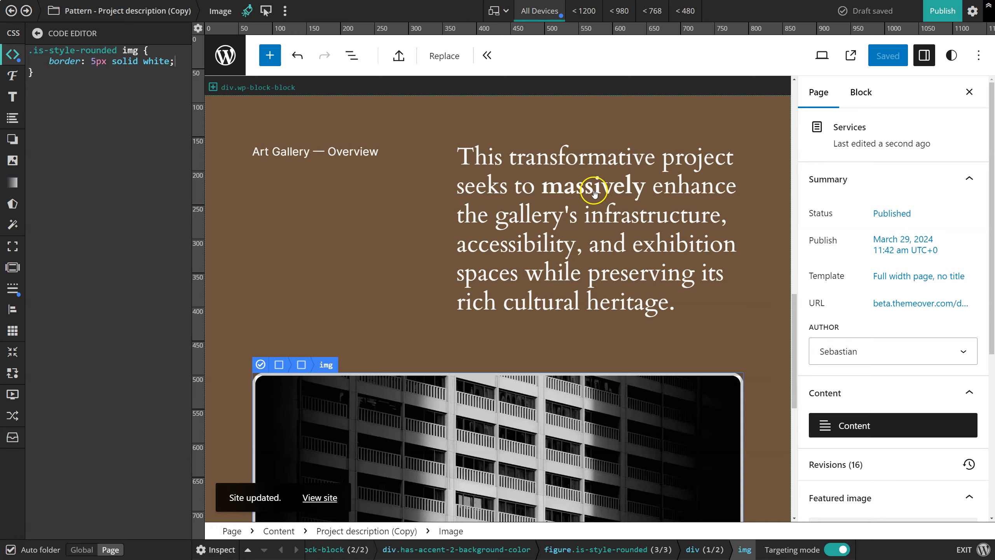
pyautogui.scroll(12, 591, 190)
# Search the commands for "newsl" and open the Newsletter sign up page to check the edited pattern text.
pyautogui.click(485, 57)
pyautogui.click(522, 62)
pyautogui.write('newsl')
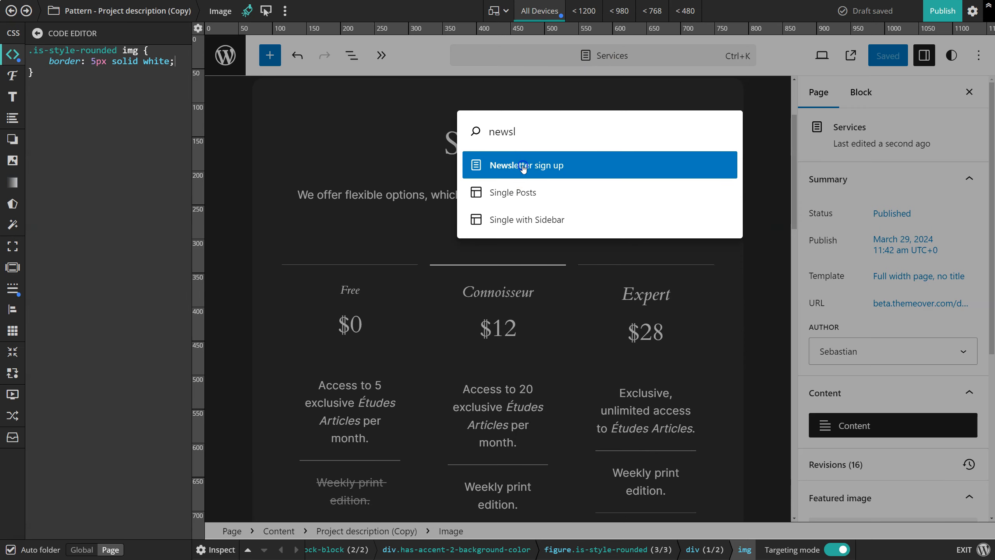
pyautogui.click(524, 166)
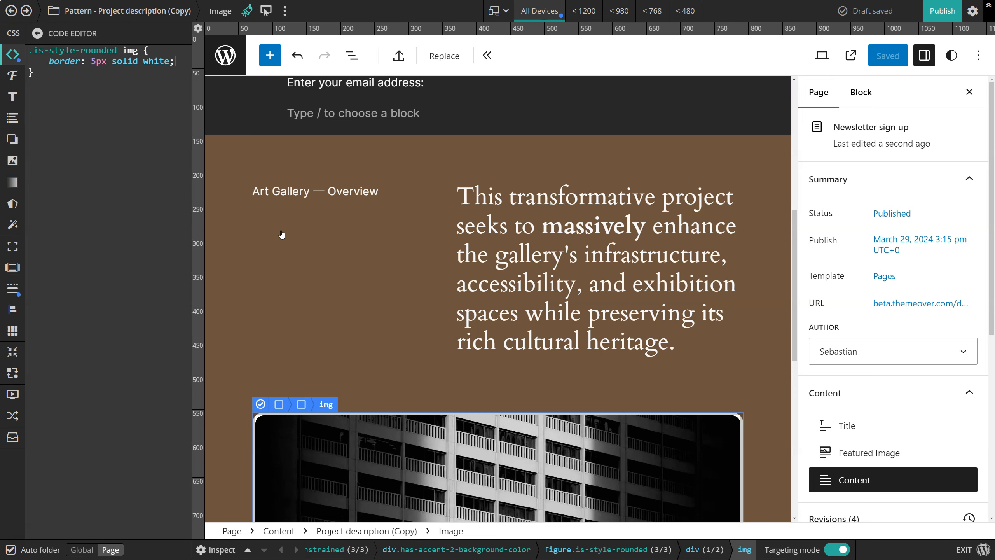
# Search the commands for "gut" and open the Style Gutenberg with Microthemer page at its title.
pyautogui.click(488, 55)
pyautogui.click(490, 57)
pyautogui.write('gut')
pyautogui.click(550, 145)
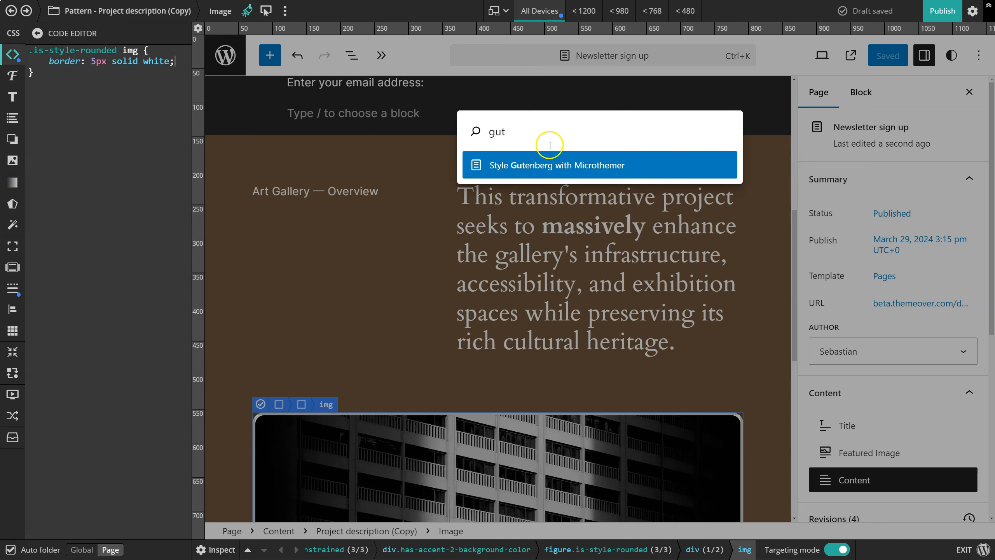
pyautogui.click(548, 168)
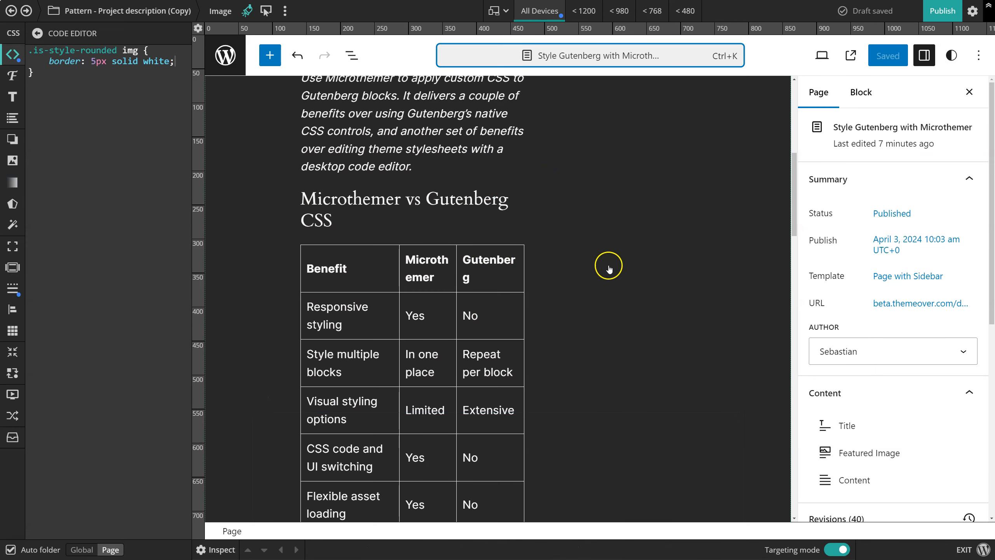
pyautogui.scroll(10, 608, 267)
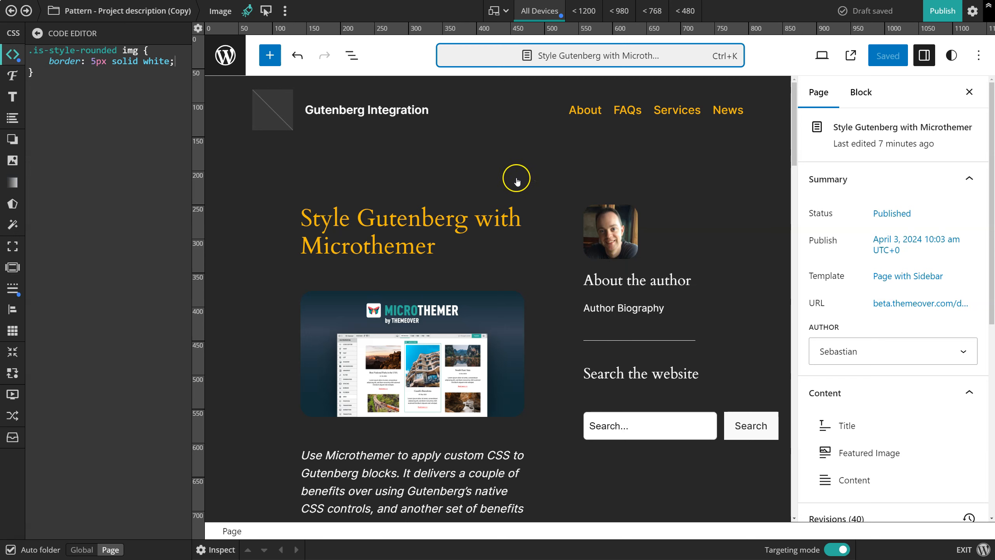
# Swap the page's template to Page with wide content.
pyautogui.click(901, 279)
pyautogui.click(833, 341)
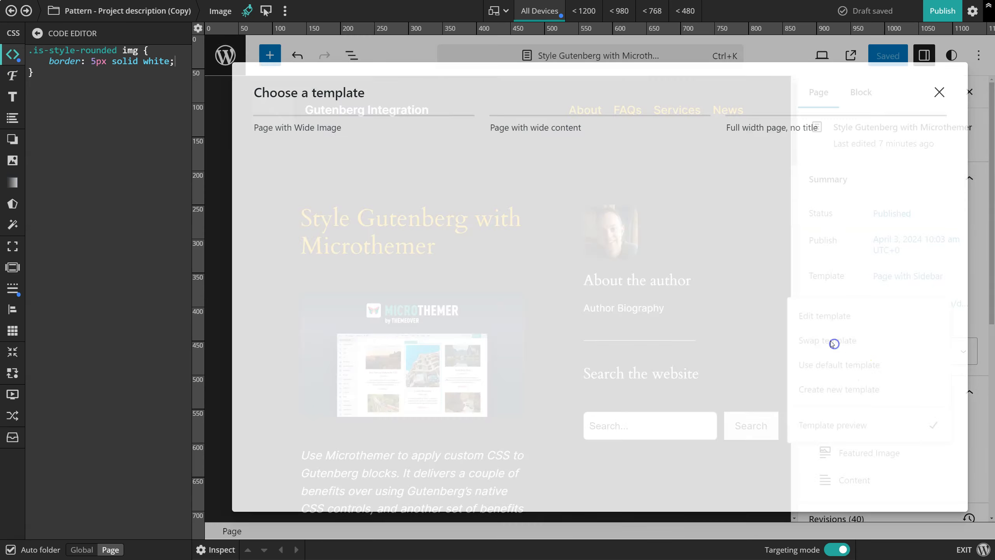
pyautogui.scroll(-3, 542, 250)
pyautogui.scroll(-3, 544, 247)
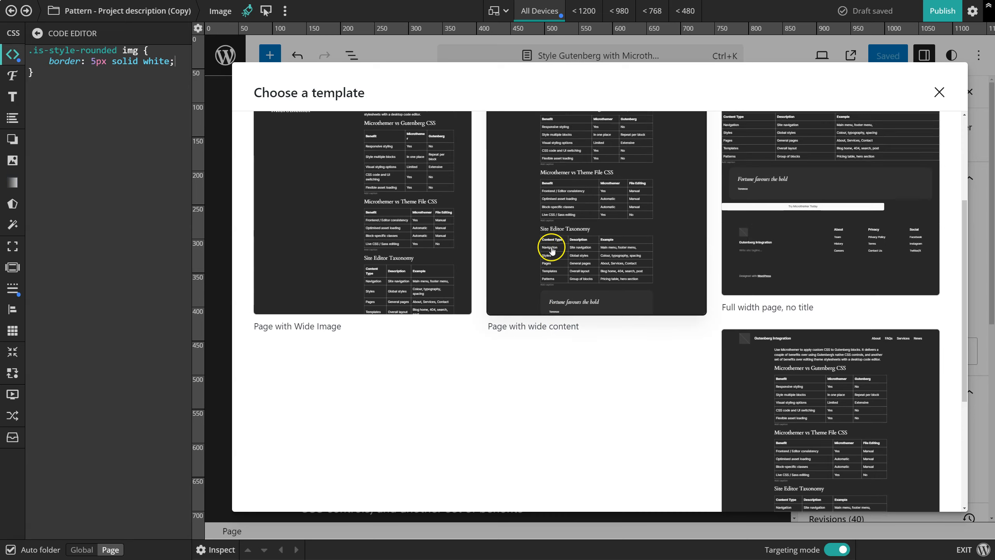
pyautogui.scroll(5, 616, 186)
pyautogui.click(639, 175)
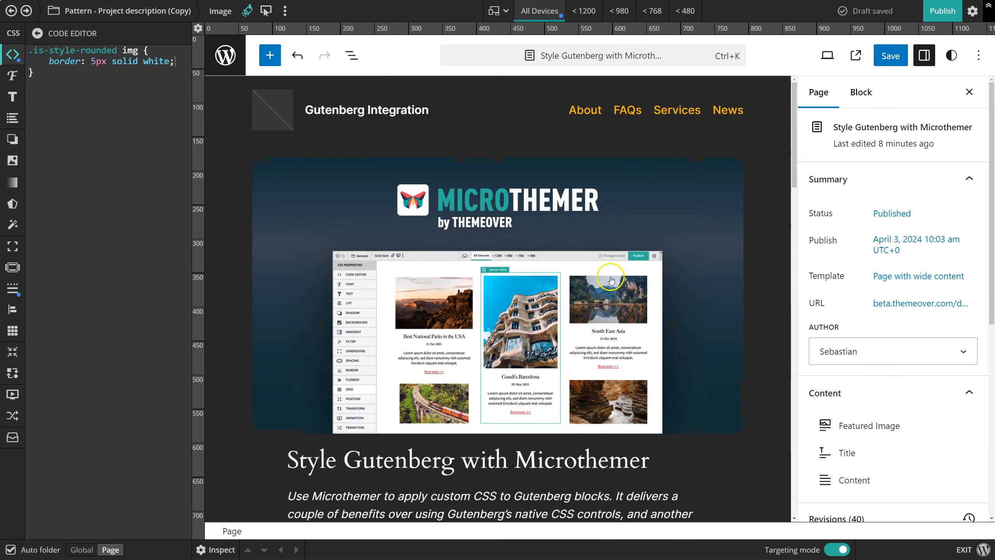
# Close the page settings and review the Microthemer vs Gutenberg CSS comparison table.
pyautogui.scroll(-5, 632, 224)
pyautogui.click(969, 93)
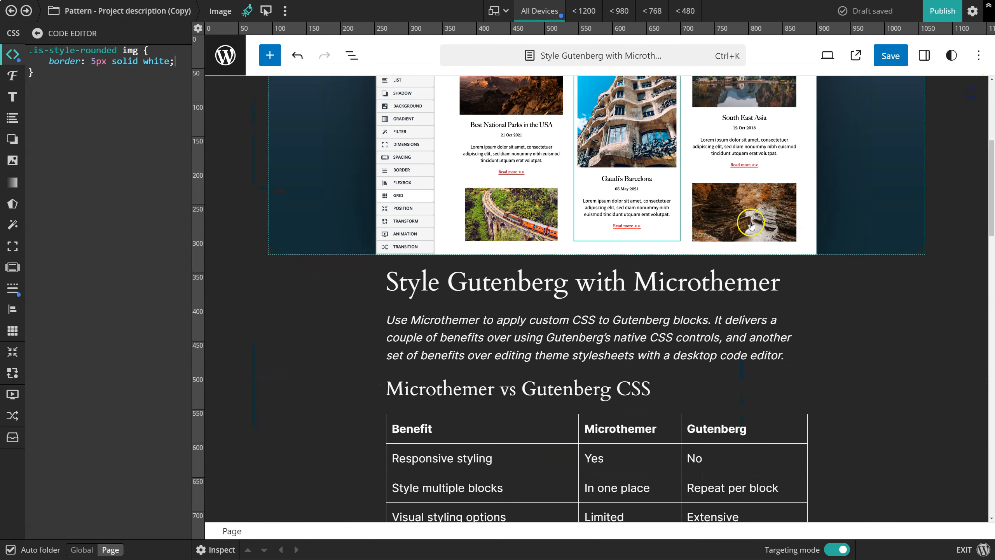
pyautogui.scroll(-5, 783, 249)
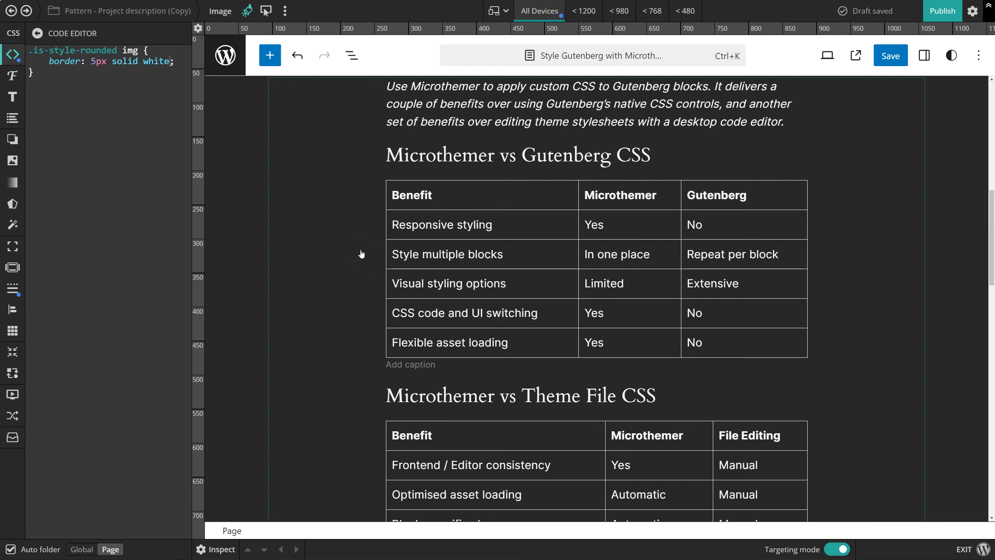
pyautogui.scroll(-1, 358, 245)
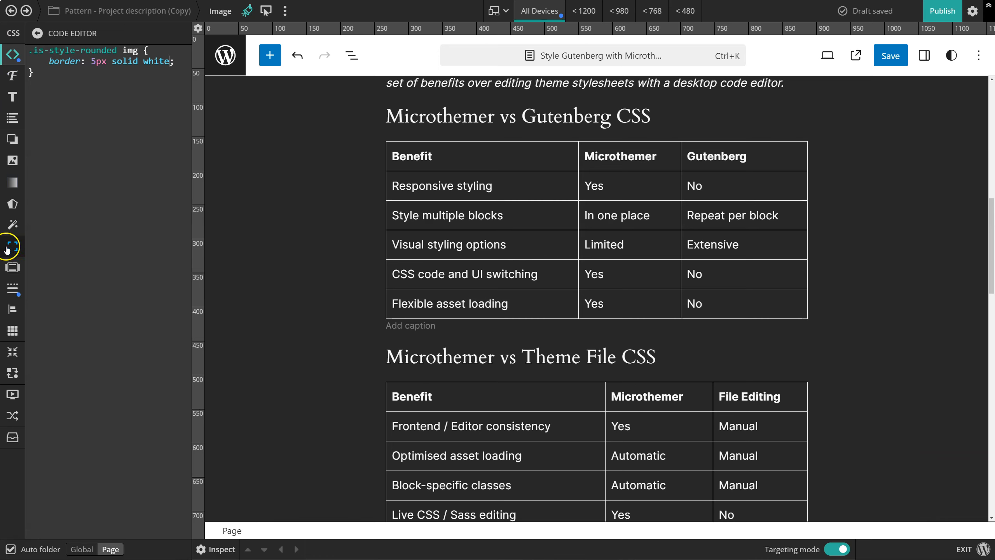
# Show the full list of CSS properties, then view the Image selector's border styling as code and as visual Border settings.
pyautogui.moveTo(79, 34)
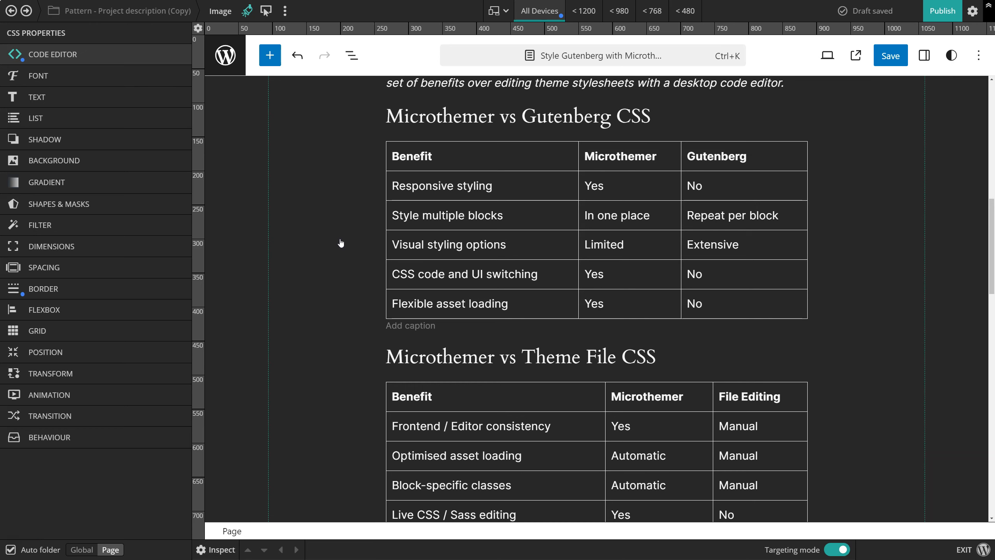
pyautogui.scroll(-15, 334, 239)
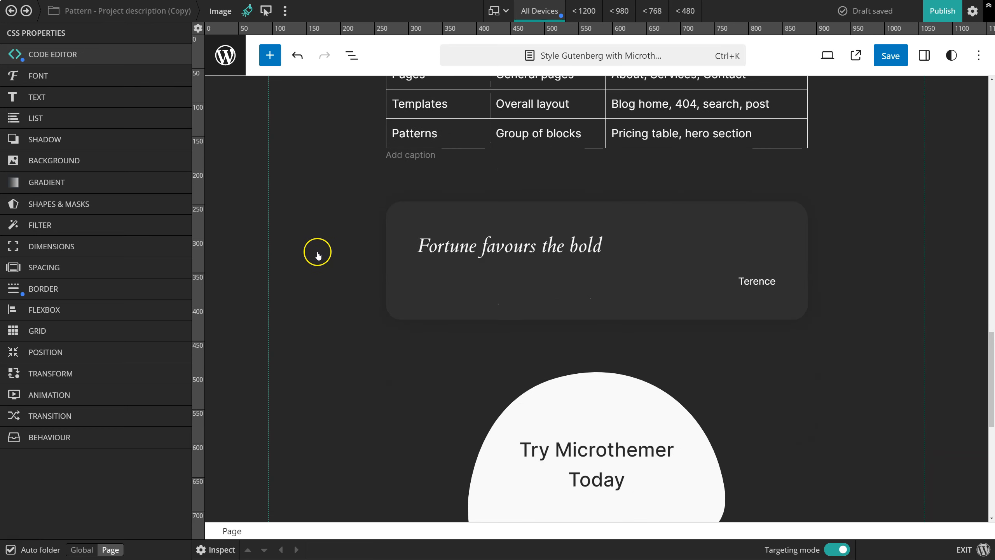
pyautogui.scroll(-3, 352, 294)
pyautogui.scroll(2, 290, 239)
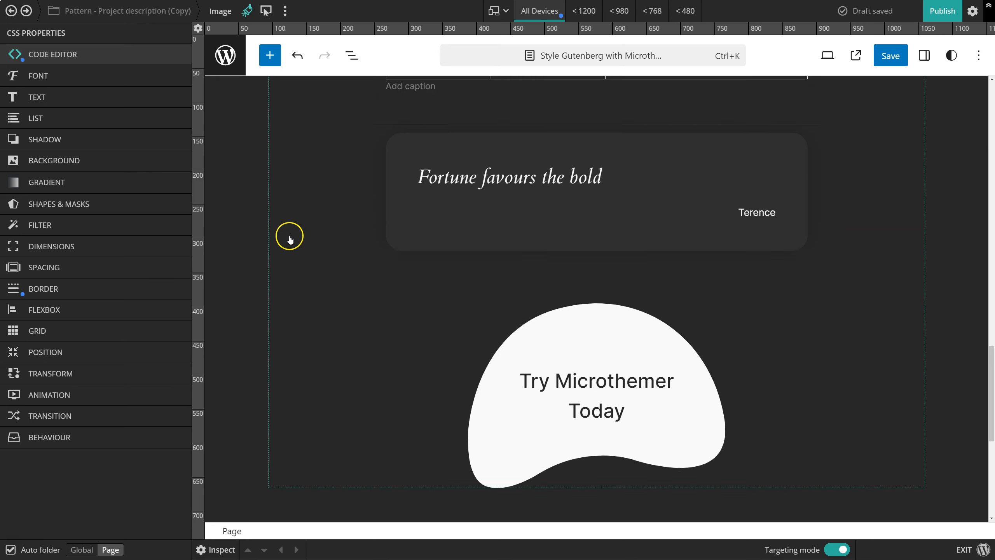
pyautogui.scroll(15, 289, 239)
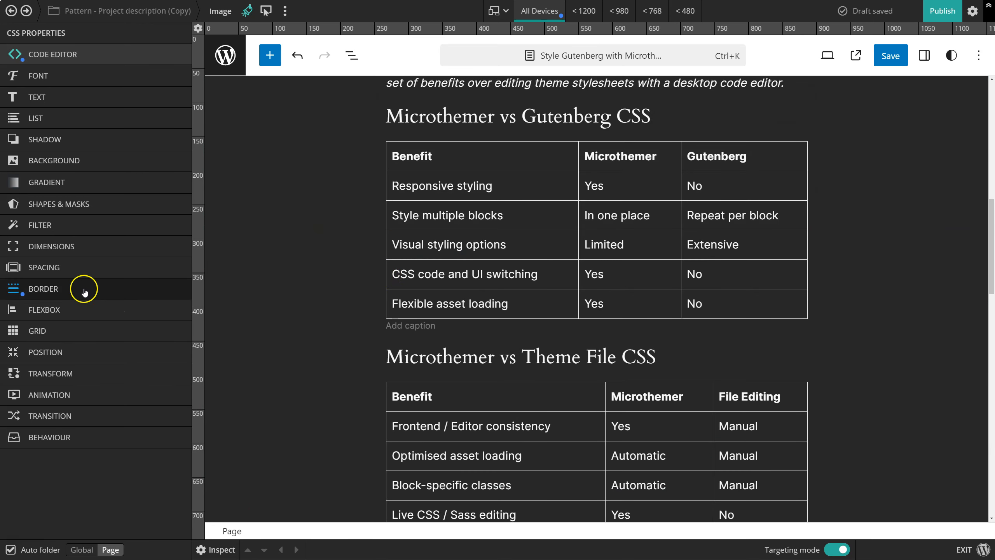
pyautogui.click(44, 51)
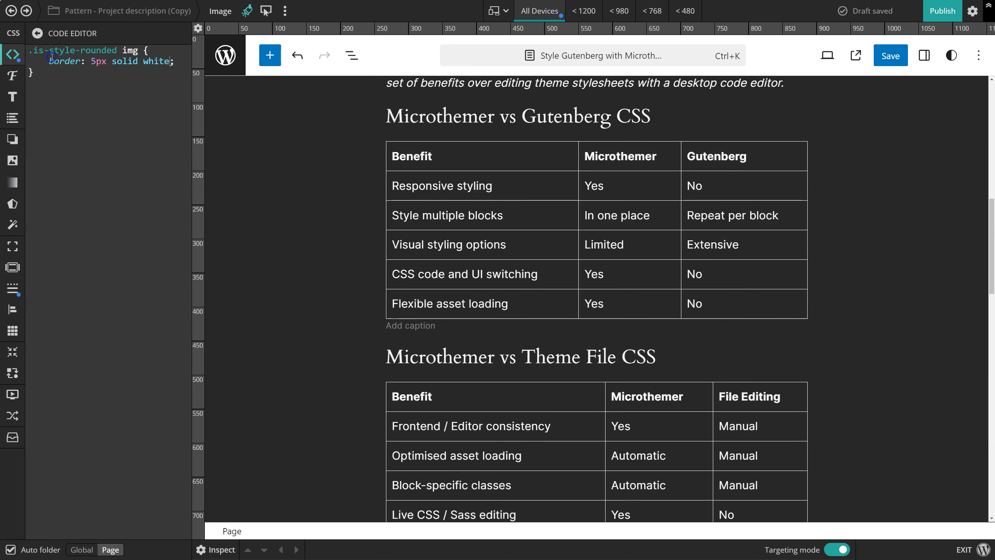
pyautogui.click(12, 291)
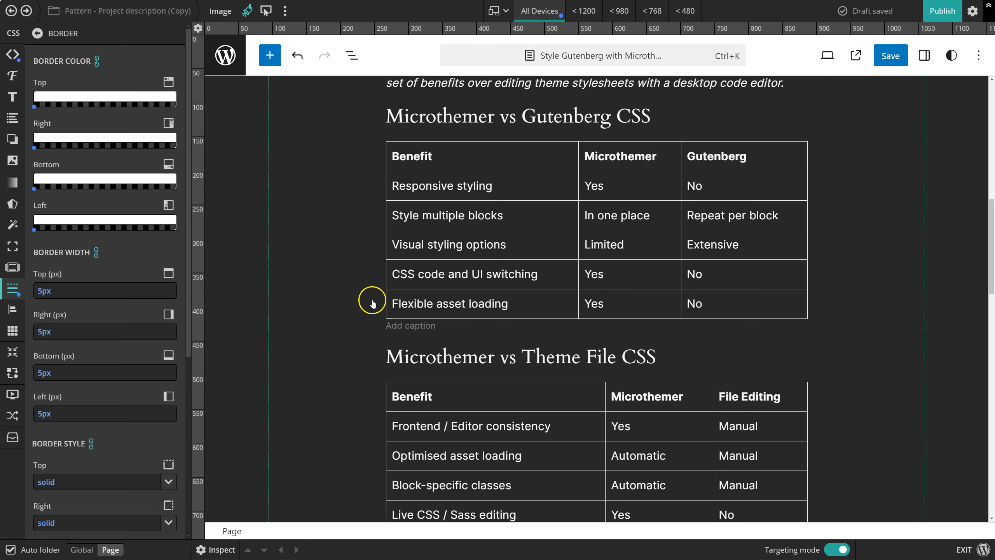
# Show the Microthemer folder list and inspect the page-loading condition of the Style Gutenberg with Microthemer folder.
pyautogui.click(130, 12)
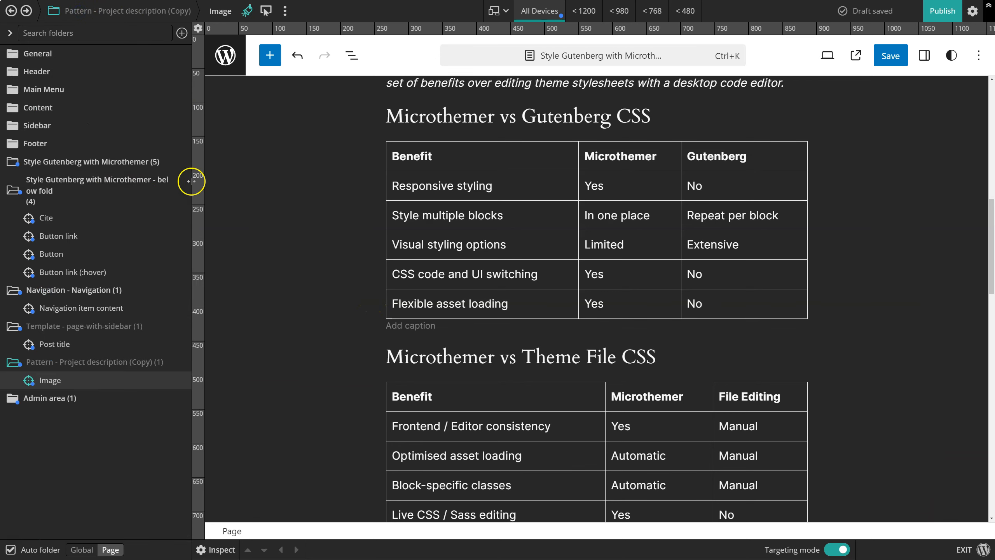
pyautogui.click(182, 162)
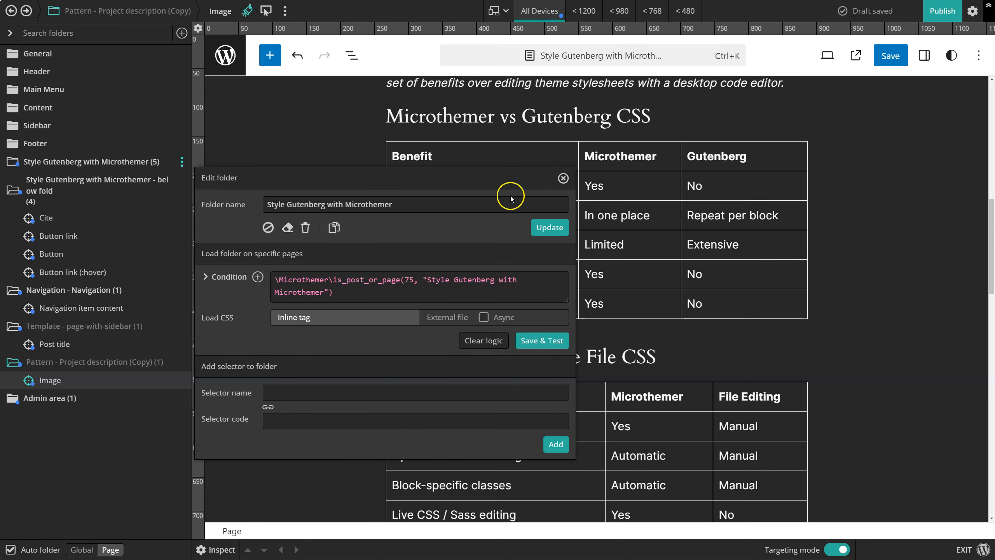
pyautogui.click(563, 178)
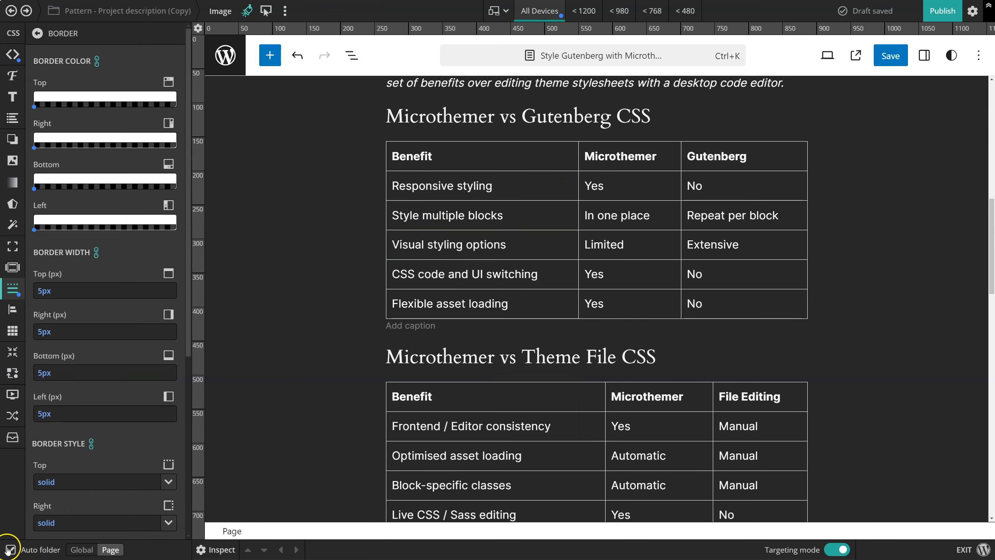
pyautogui.click(111, 9)
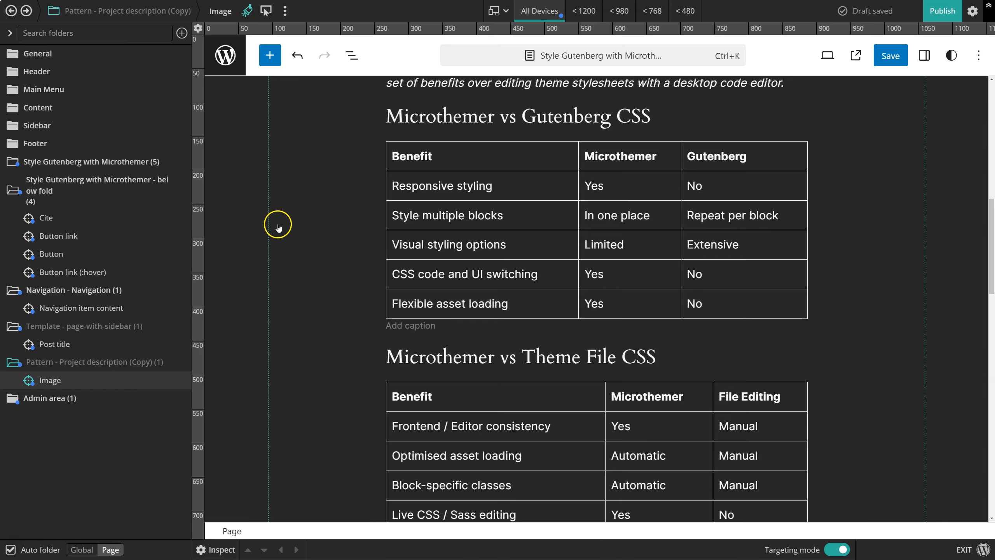
# Review the Microthemer vs Theme File CSS comparison table on the page.
pyautogui.scroll(-4, 298, 226)
pyautogui.scroll(-1, 310, 235)
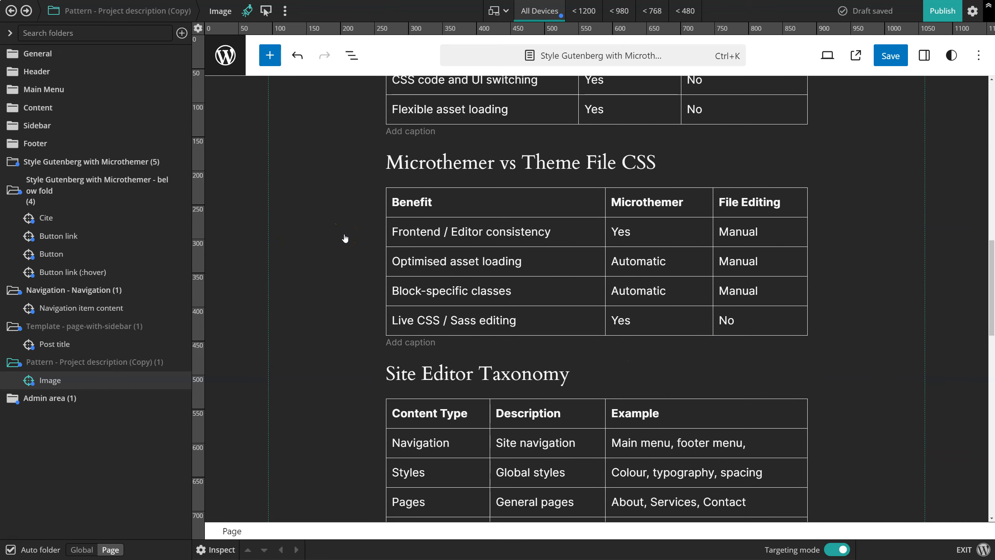
pyautogui.click(344, 234)
pyautogui.click(354, 261)
pyautogui.click(358, 260)
pyautogui.scroll(-1, 359, 262)
pyautogui.click(353, 256)
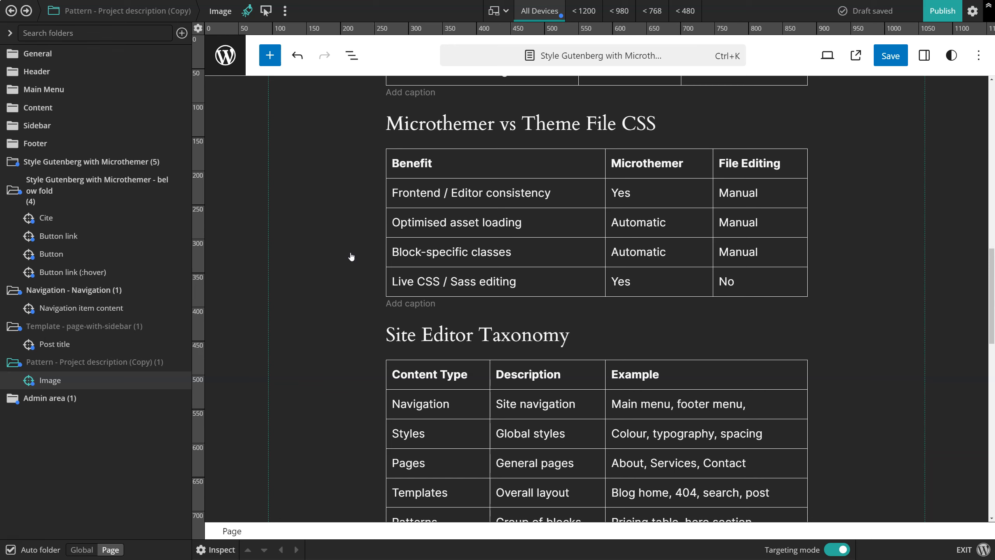
# Examine the Site Editor Taxonomy table's content types, from Navigation through Patterns.
pyautogui.scroll(-1, 351, 256)
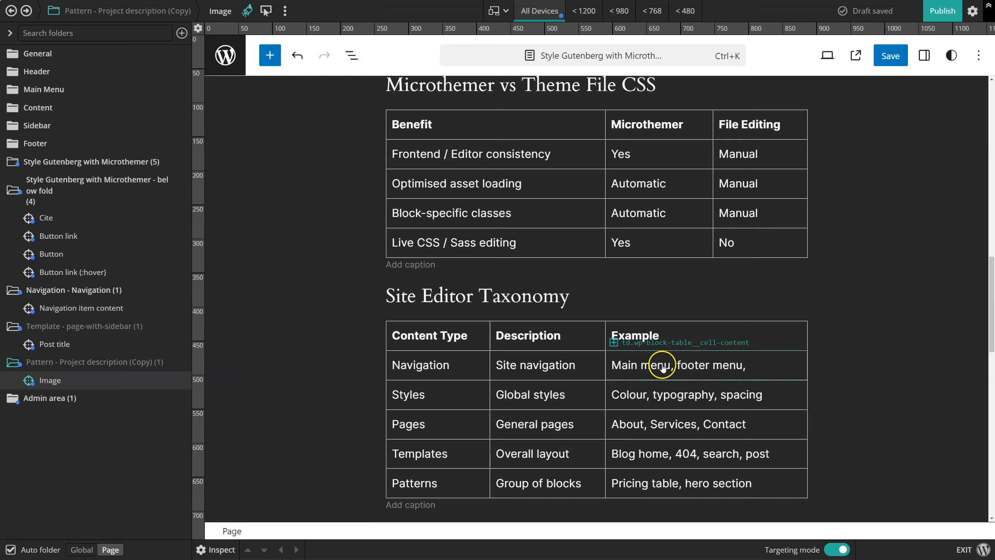
pyautogui.click(841, 360)
pyautogui.click(834, 416)
pyautogui.click(826, 425)
pyautogui.click(820, 487)
# Show the Inactive section of the Microthemer preferences and highlight the PHP code for manually loading Microthemer styles.
pyautogui.click(972, 11)
pyautogui.click(881, 119)
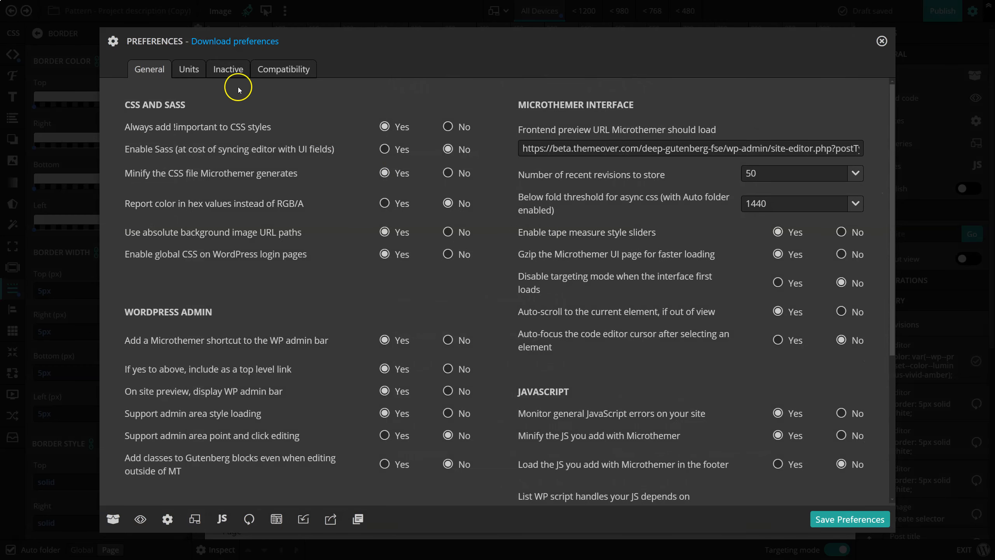
pyautogui.click(231, 72)
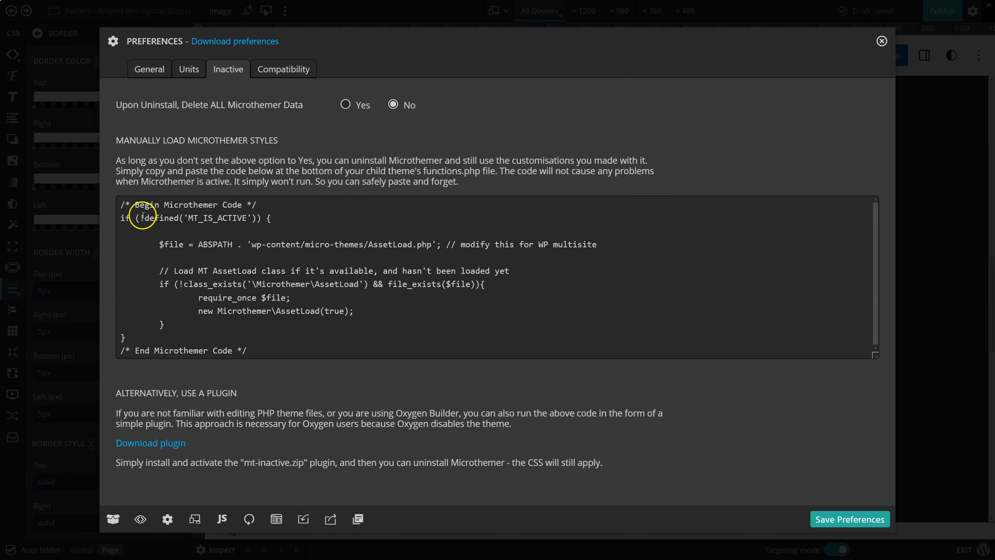
pyautogui.moveTo(120, 203); pyautogui.dragTo(316, 347)
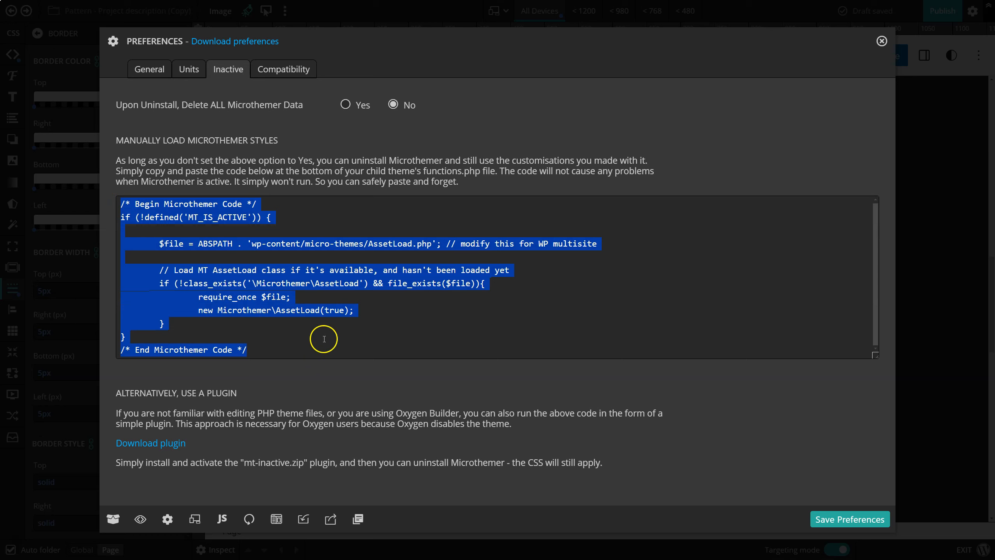
pyautogui.click(283, 382)
pyautogui.click(289, 381)
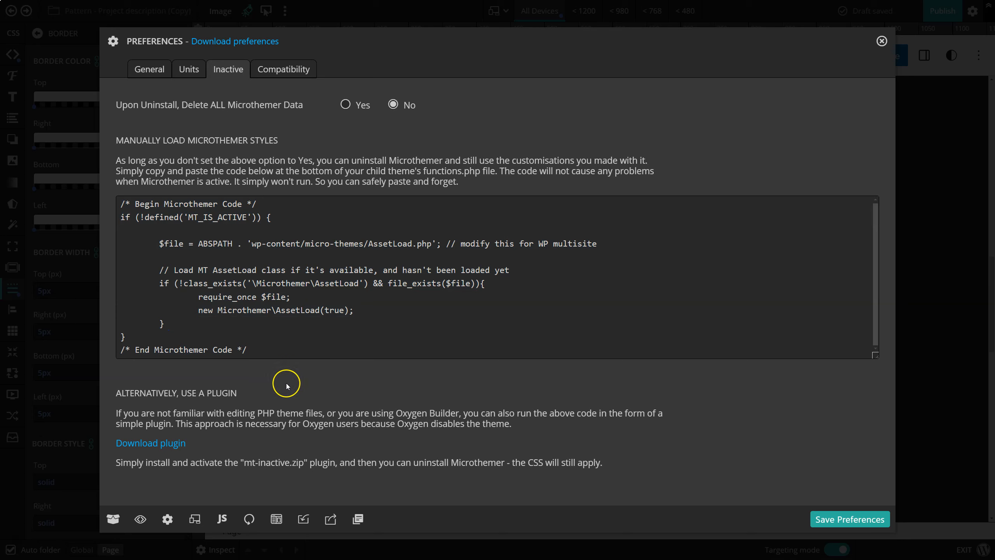